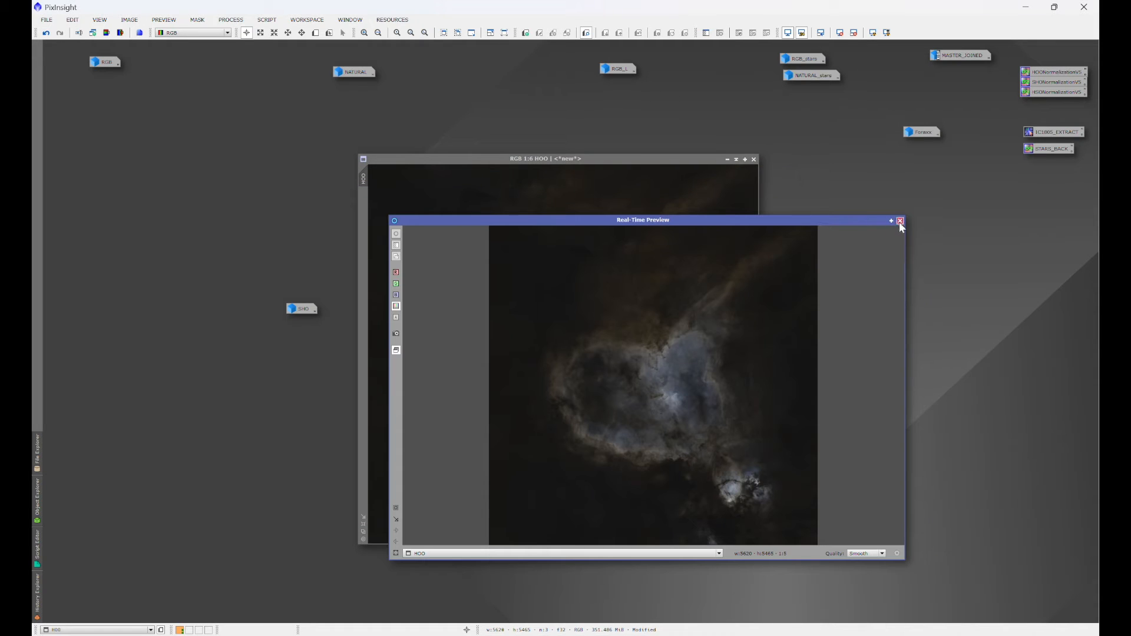
Step: Close the real-time preview and restore the iconized MASTER_JOINED image onto the workspace
click(900, 221)
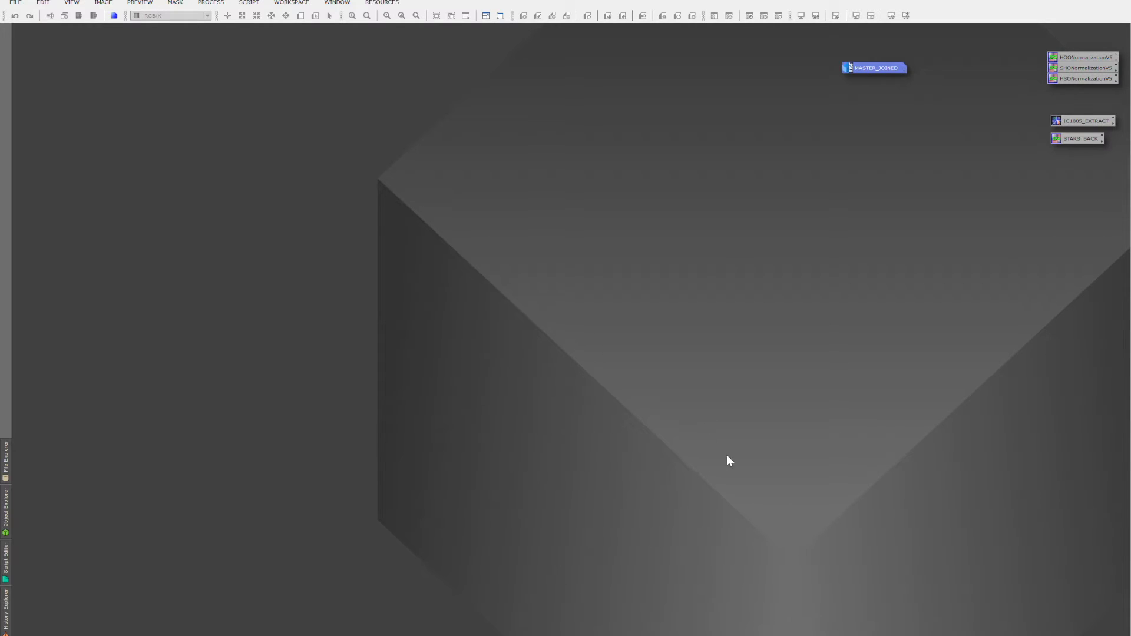
double_click(870, 69)
drag(566, 113, 534, 139)
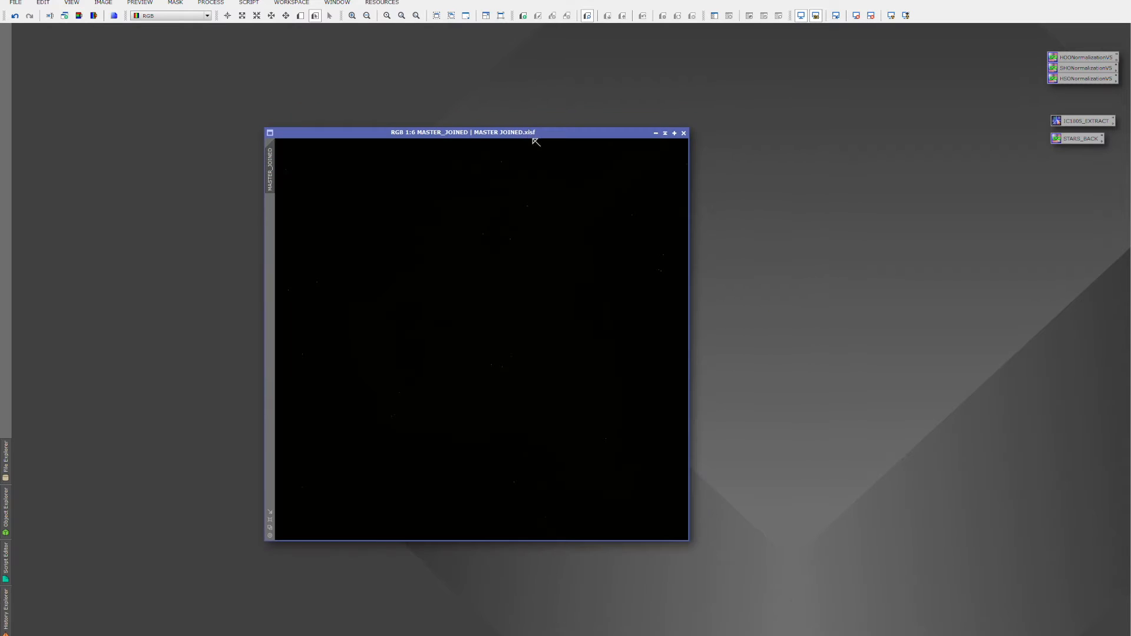
Step: Auto-stretch the MASTER_JOINED display with ScreenTransferFunction, first with unlinked channels and again with the RGB channels linked
click(211, 3)
mouse_move(241, 16)
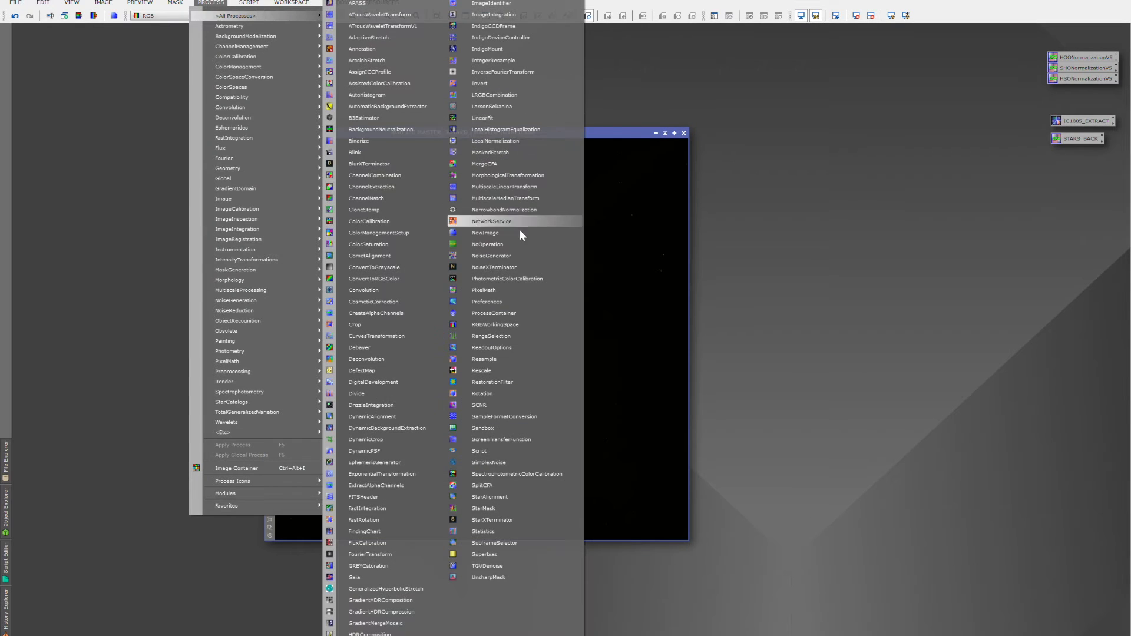
click(508, 428)
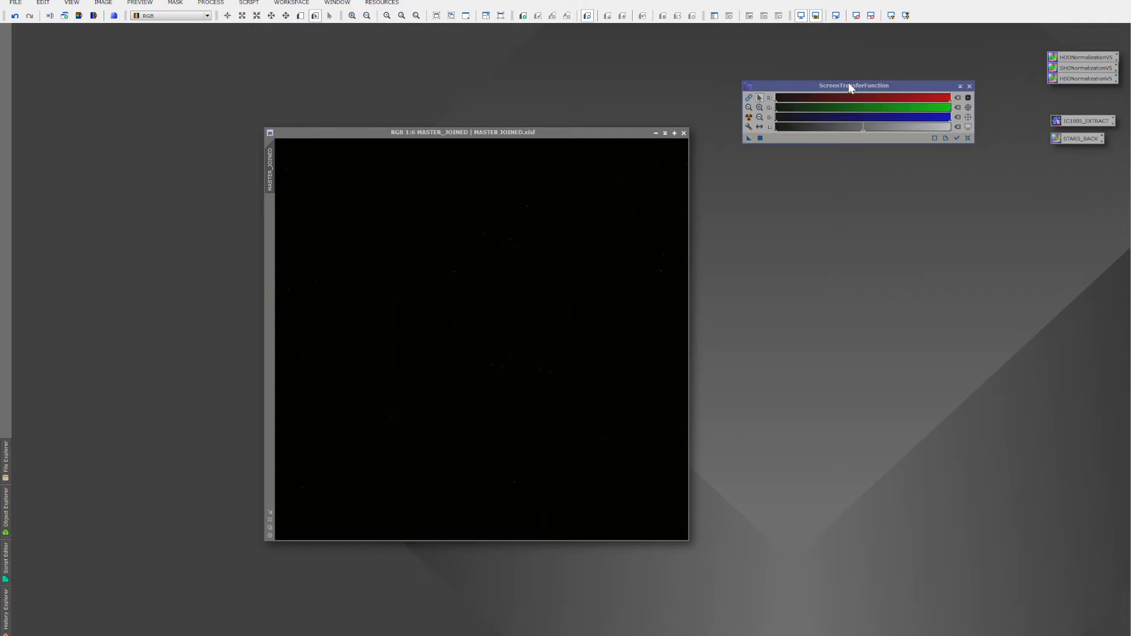
drag(848, 71, 852, 234)
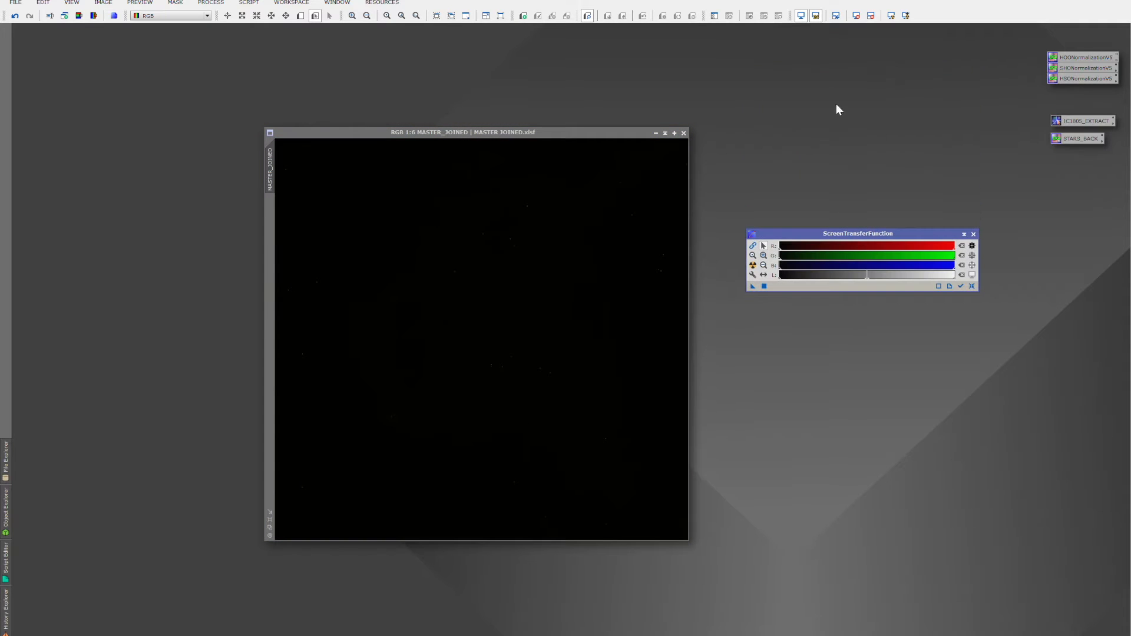
click(752, 265)
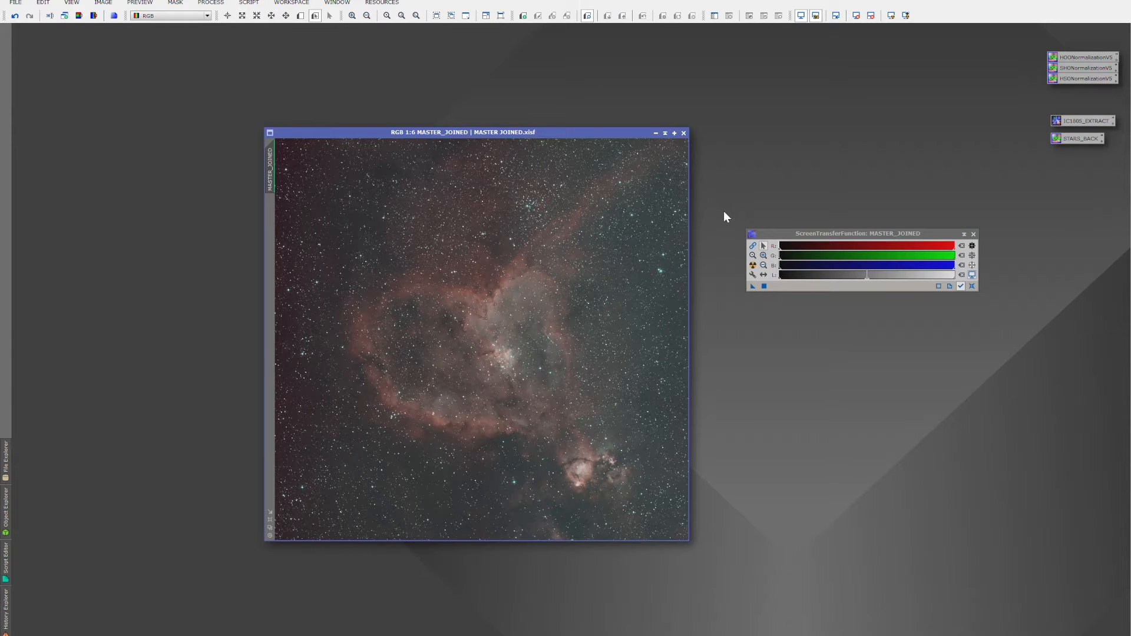
click(753, 246)
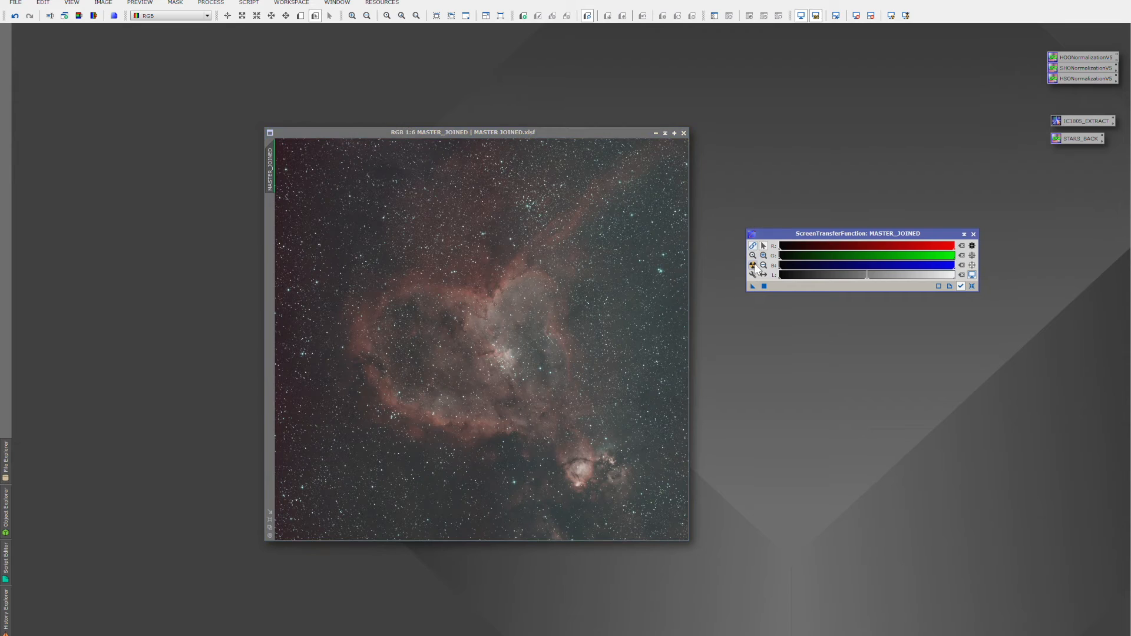
click(753, 265)
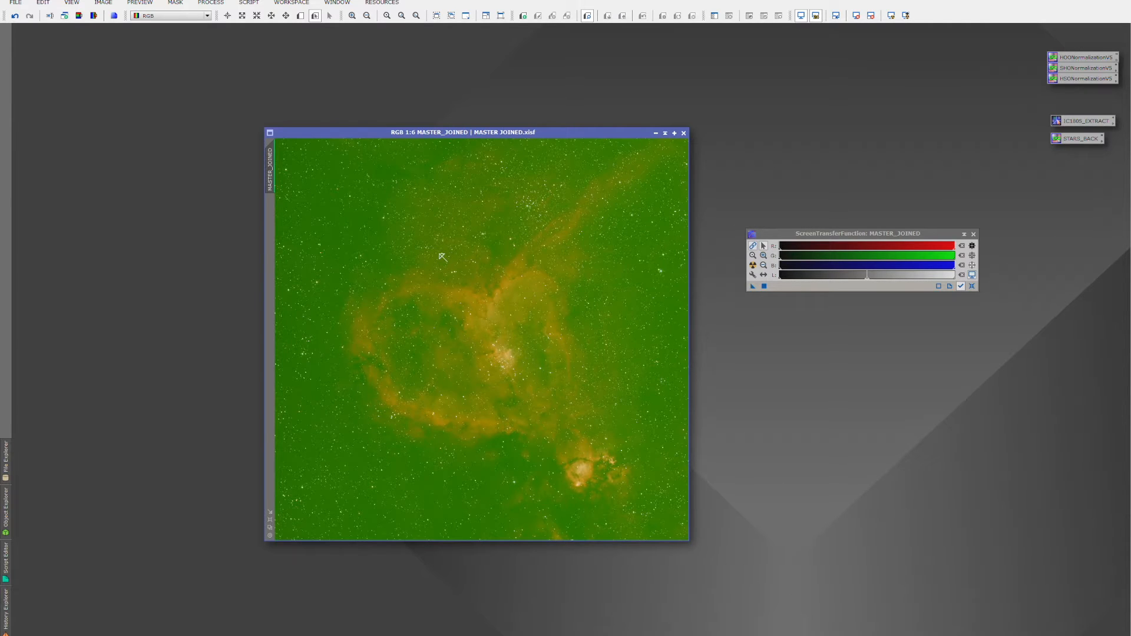
Step: Examine the per-channel Statistics of MASTER_JOINED in the 16-bit [0,65535] range, and close the Statistics process
click(213, 3)
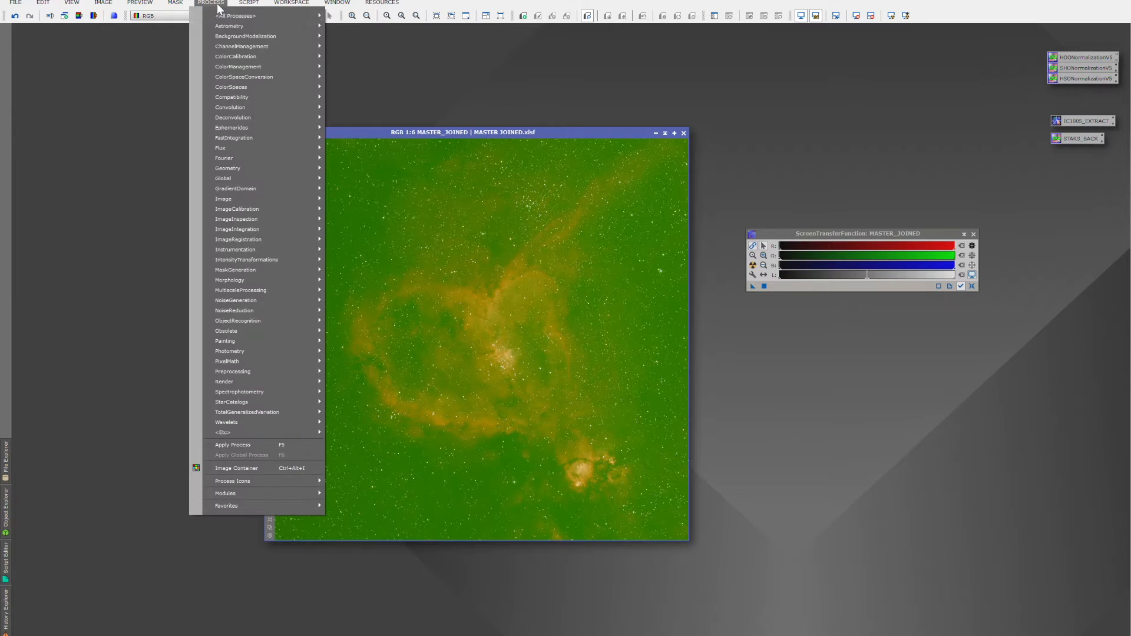
mouse_move(236, 19)
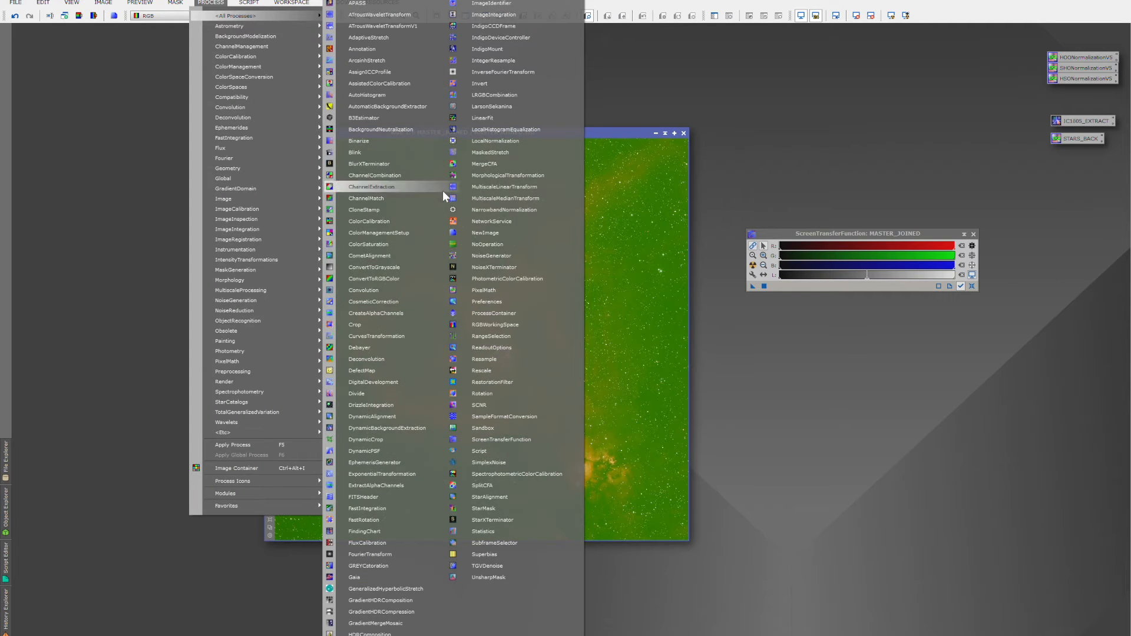
click(503, 530)
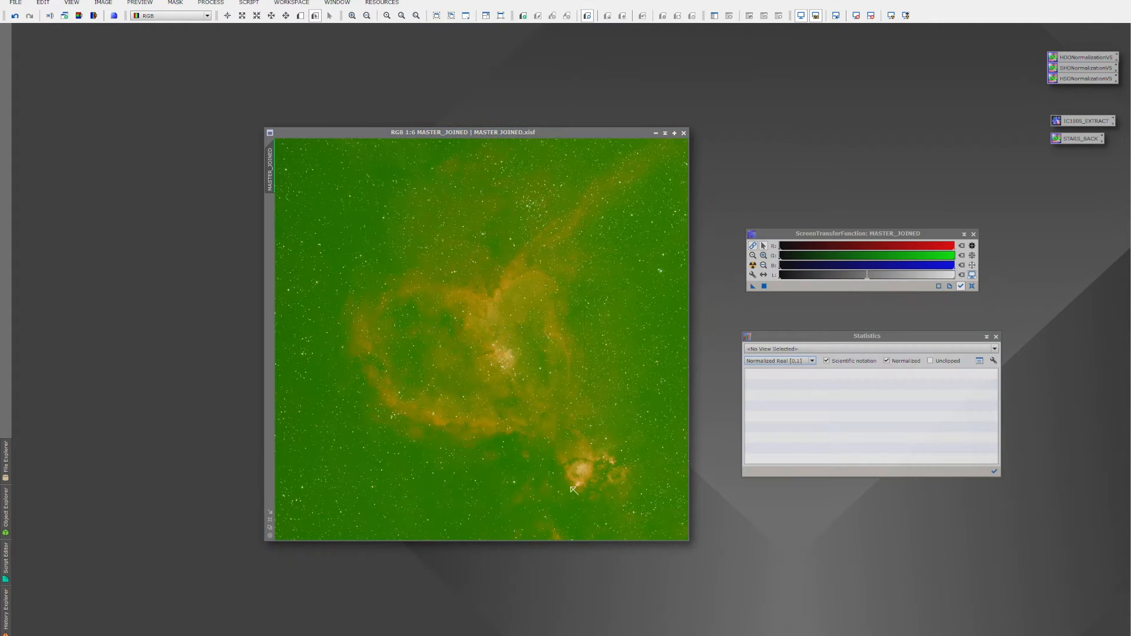
click(927, 347)
click(819, 360)
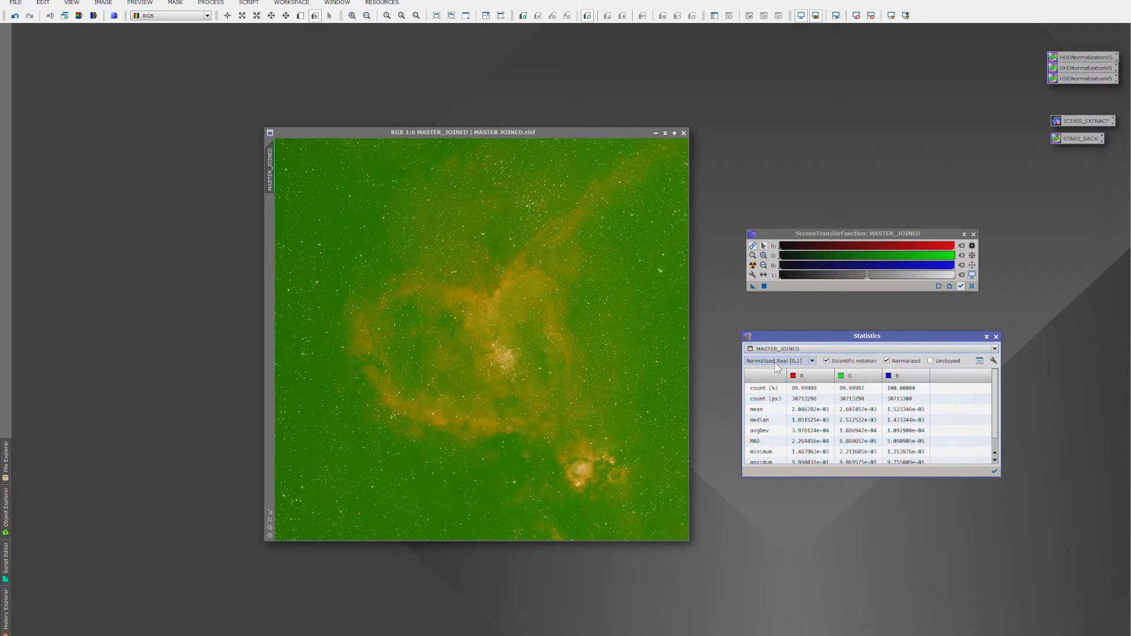
click(806, 363)
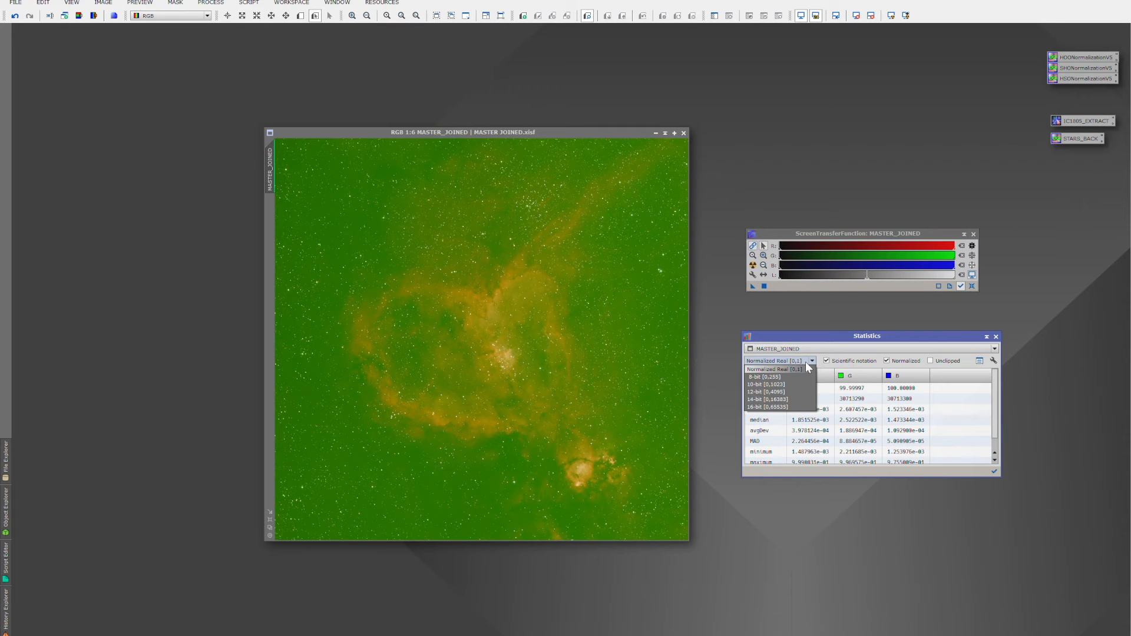
click(771, 406)
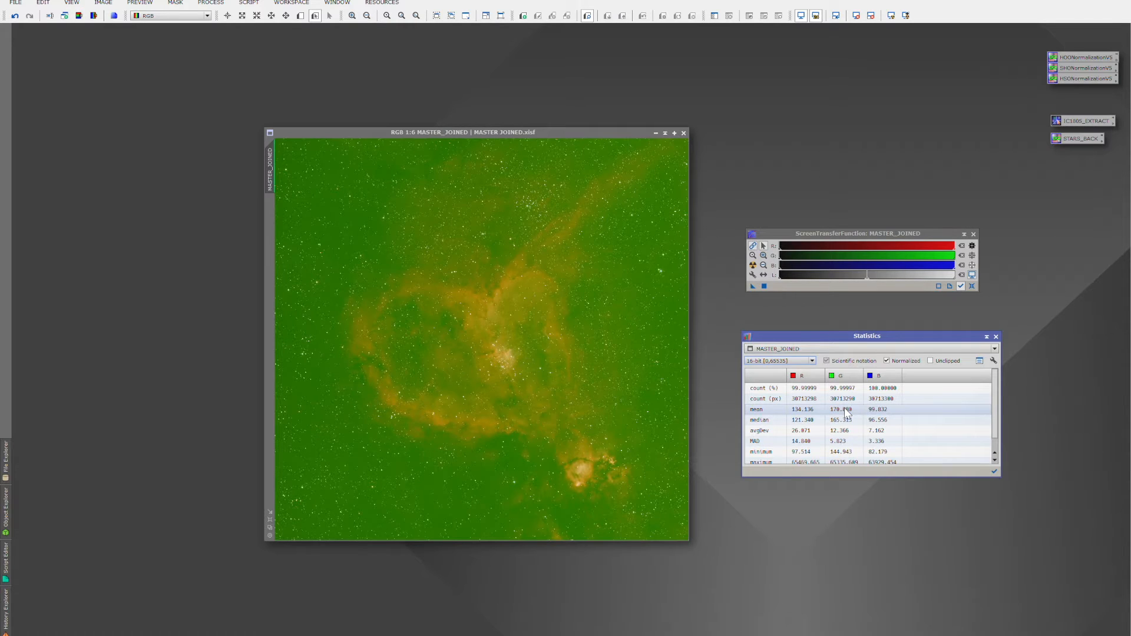
click(996, 336)
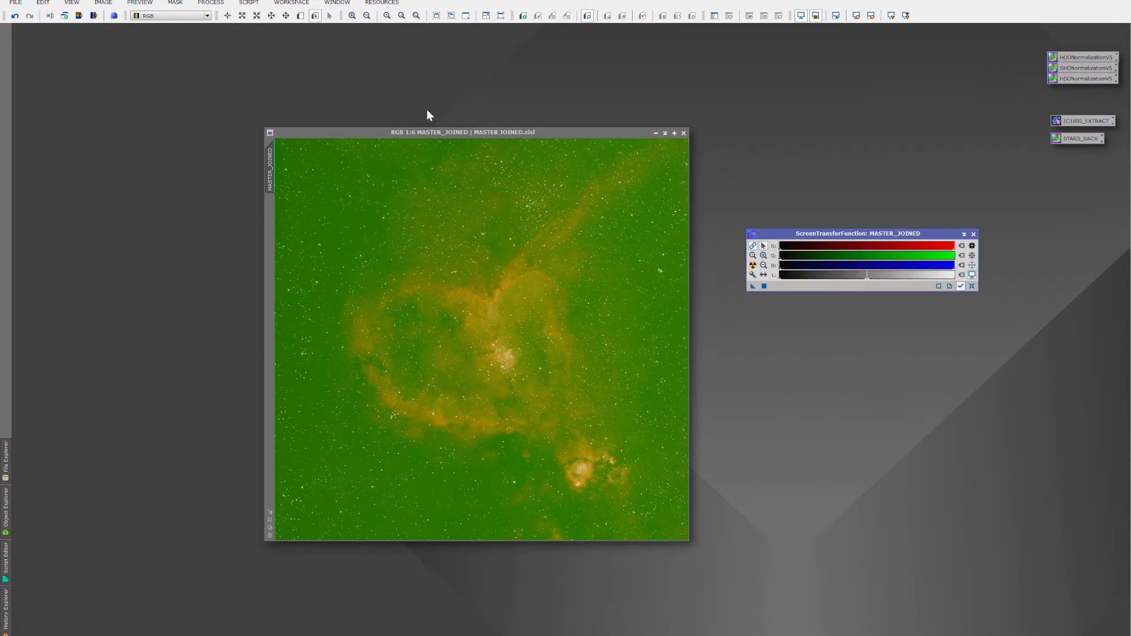
Step: Split MASTER_JOINED into separate R, G and B grayscale images and auto-stretch the display of each one
click(95, 15)
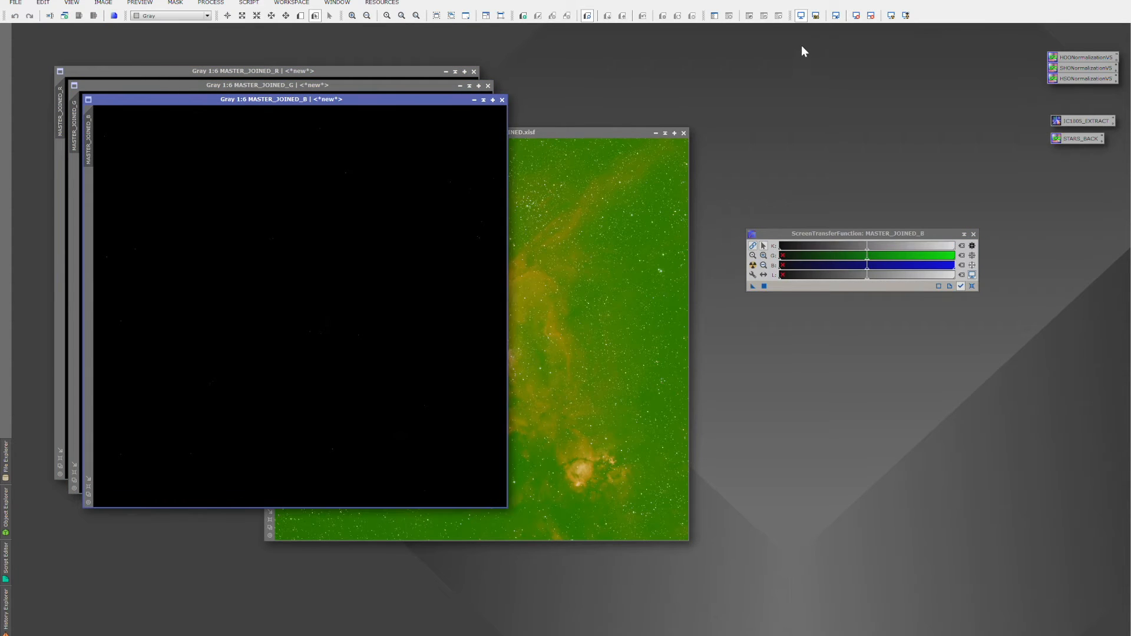
click(816, 15)
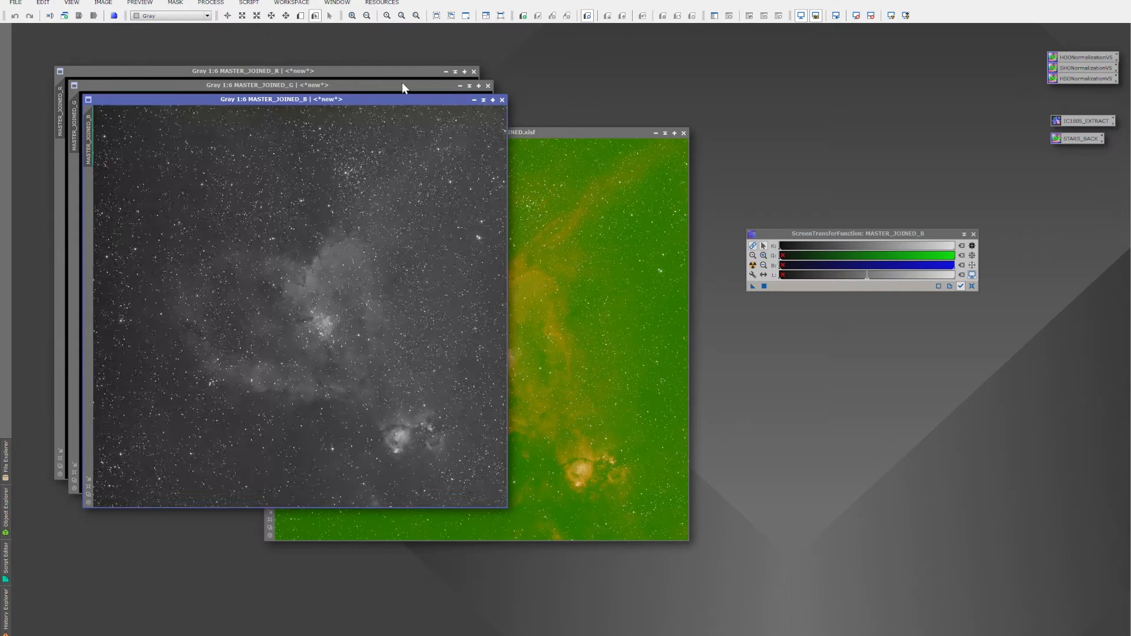
click(402, 85)
click(815, 15)
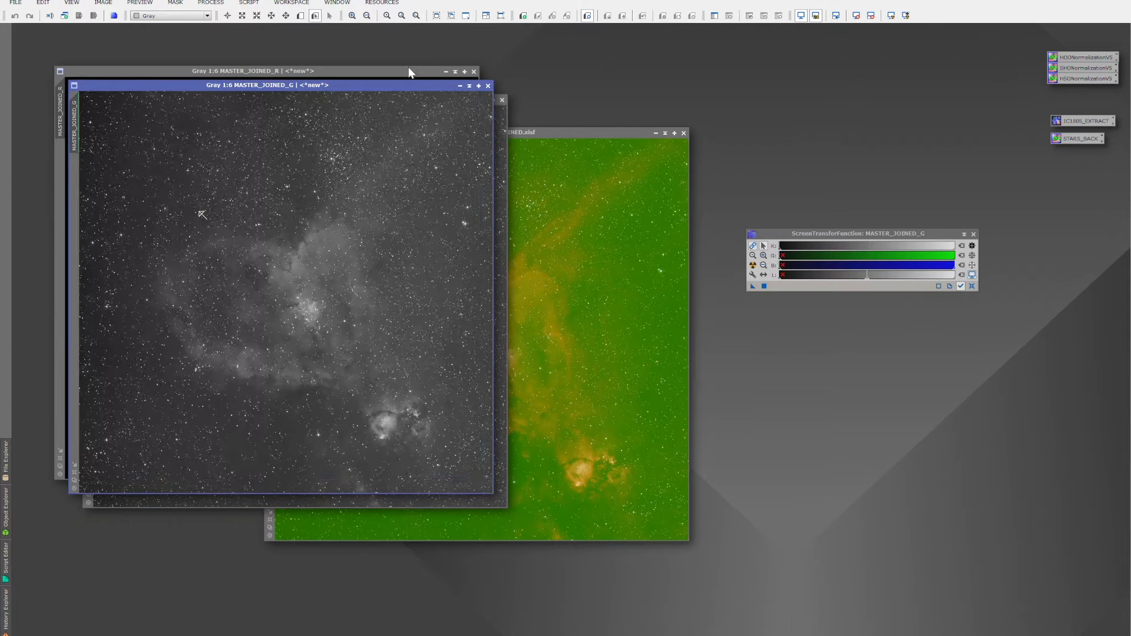
click(412, 70)
click(817, 17)
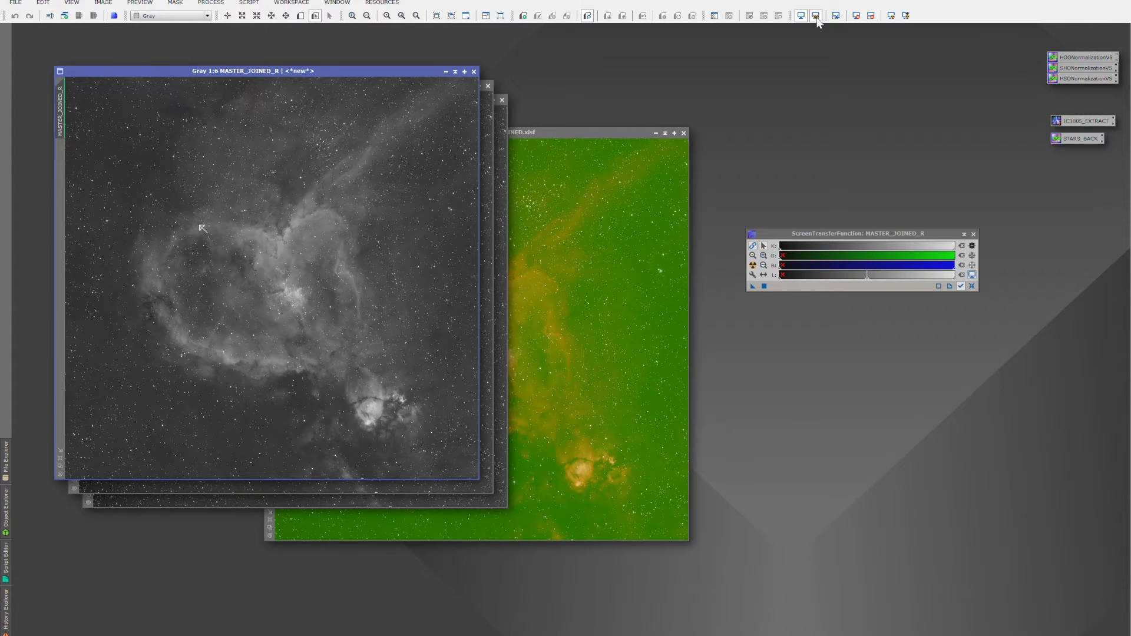
Step: Iconize the MASTER_JOINED_G and MASTER_JOINED images, placing the green channel's icon just below the master's icon
click(489, 178)
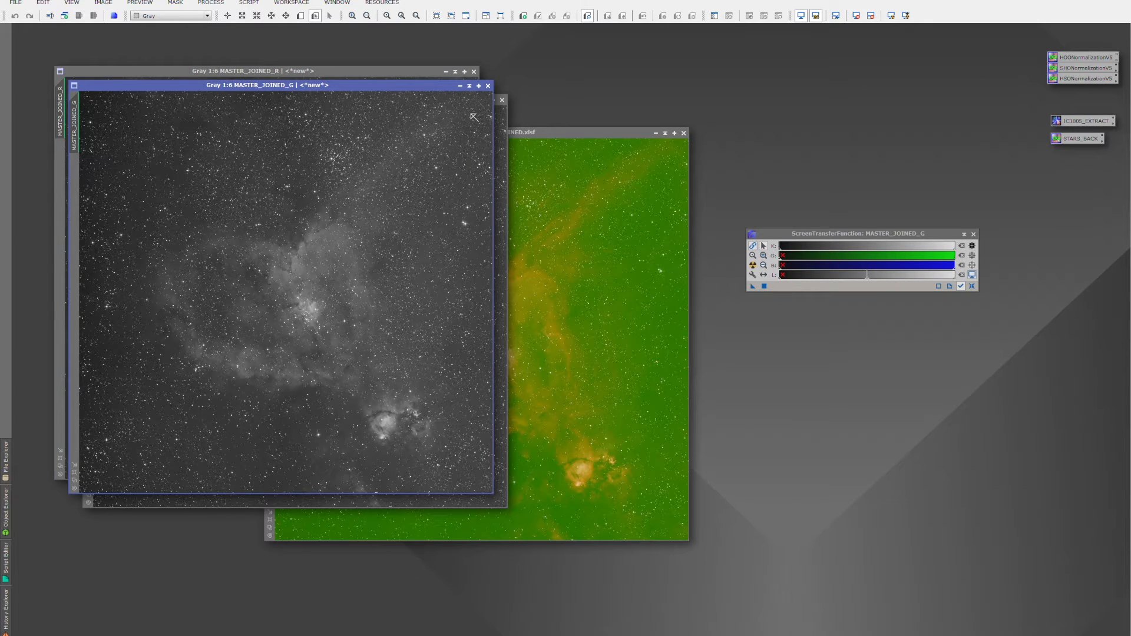
click(459, 86)
drag(317, 292, 830, 110)
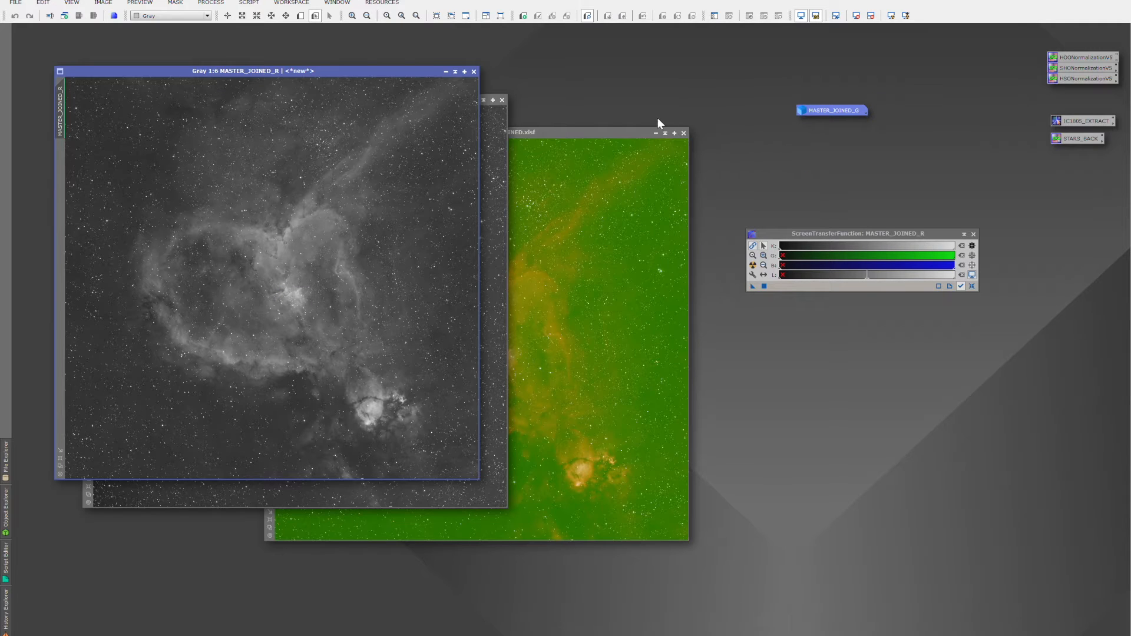
click(656, 134)
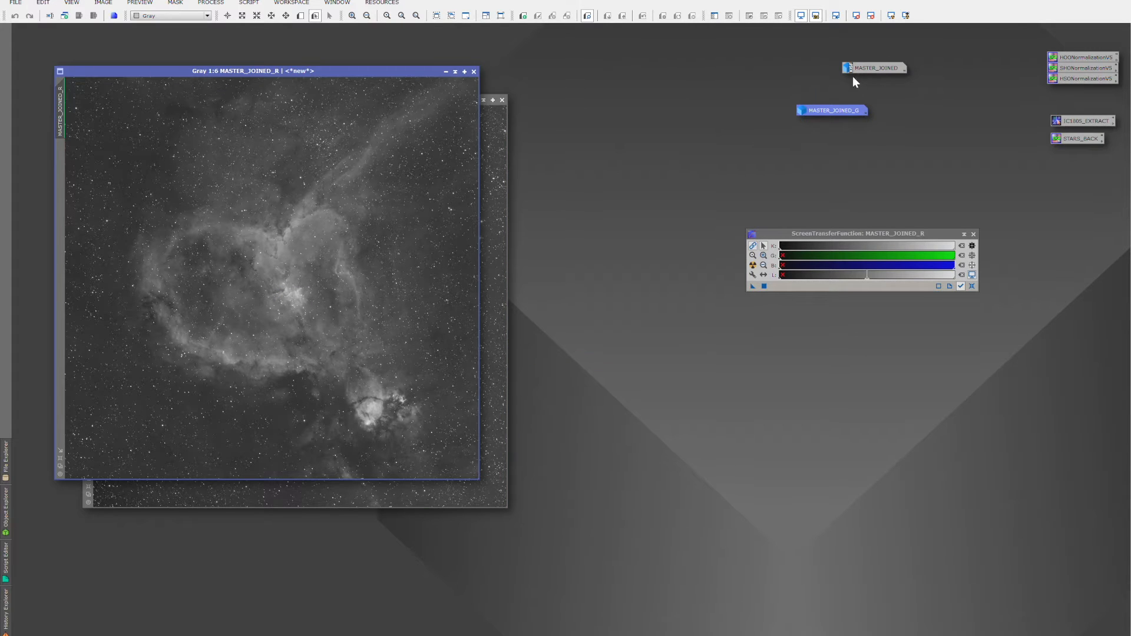
drag(841, 111, 886, 100)
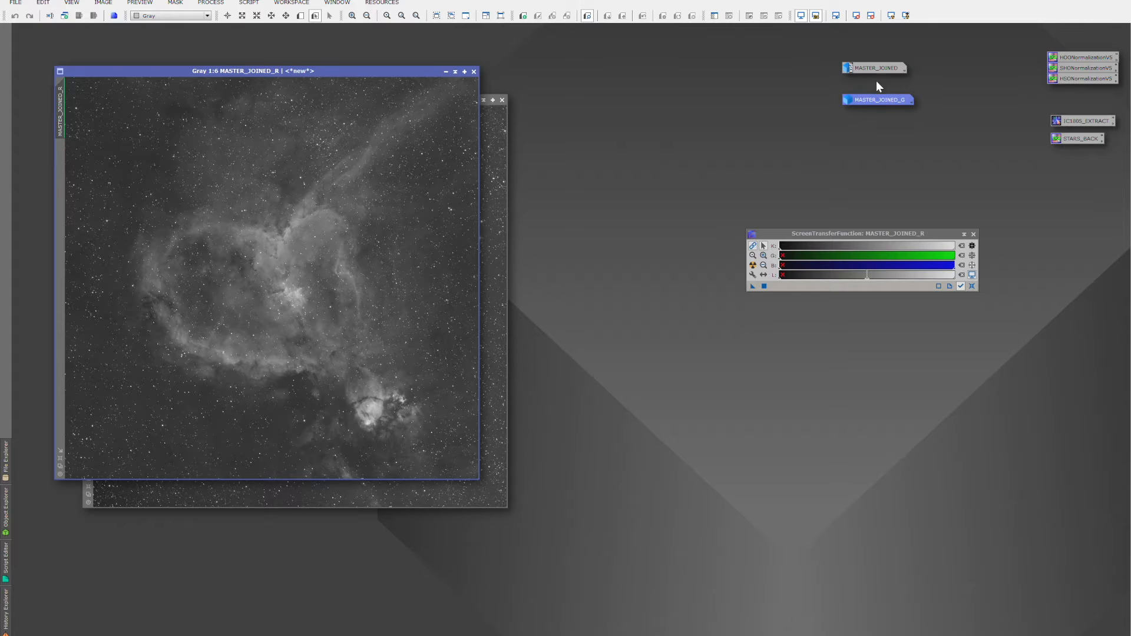
Step: Apply LinearFit to MASTER_JOINED_R with MASTER_JOINED_G as the reference image
click(223, 5)
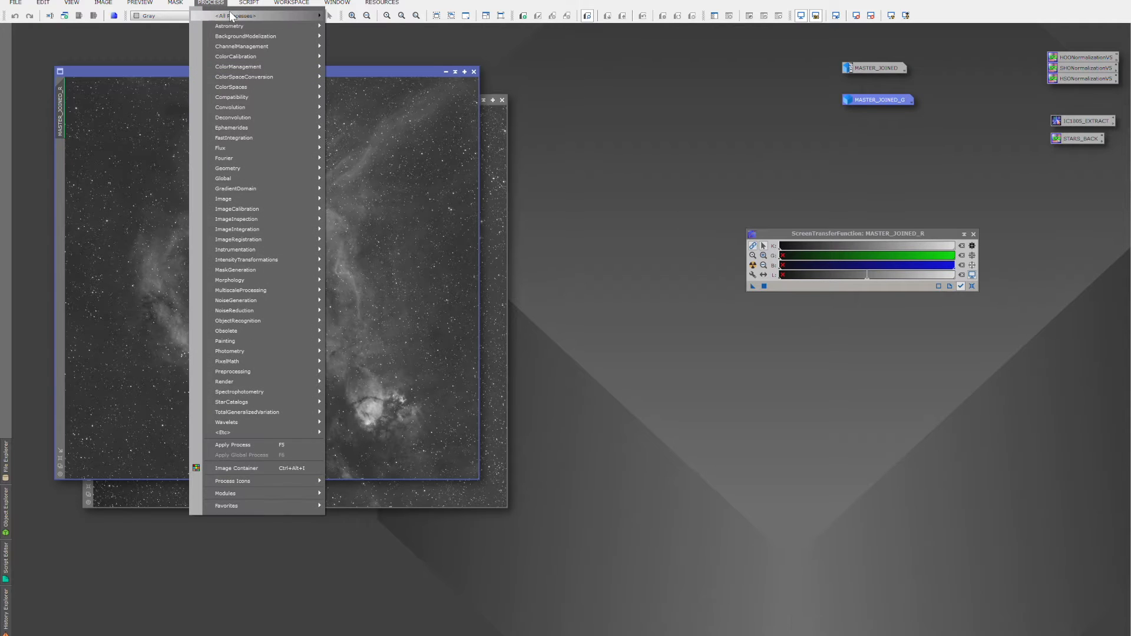
mouse_move(231, 16)
click(495, 117)
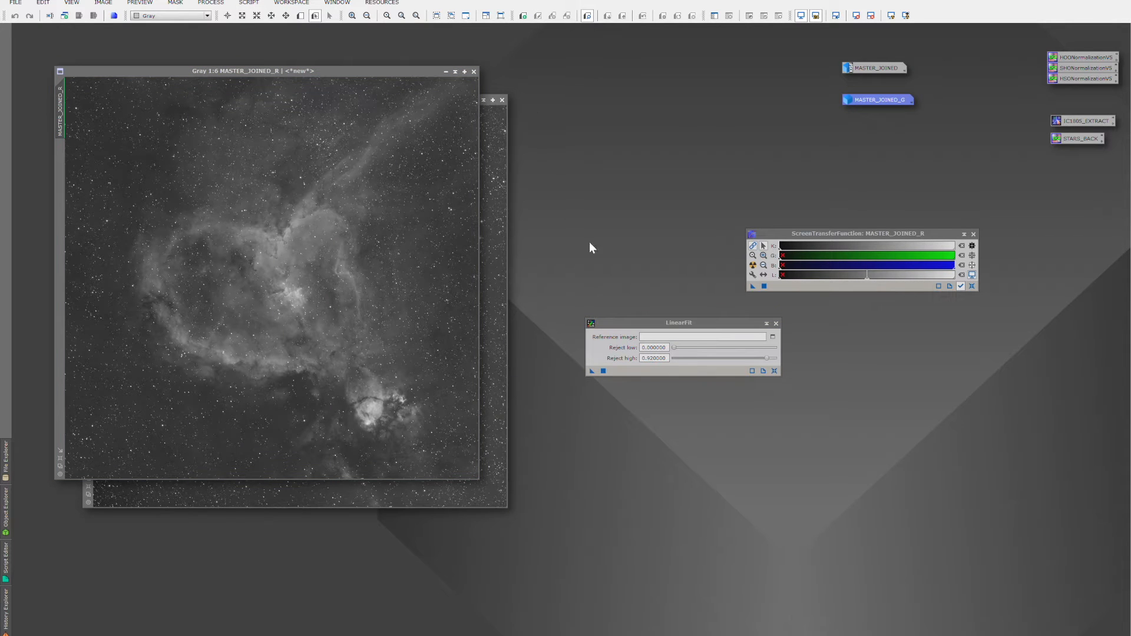
click(772, 336)
click(589, 313)
click(539, 347)
click(582, 342)
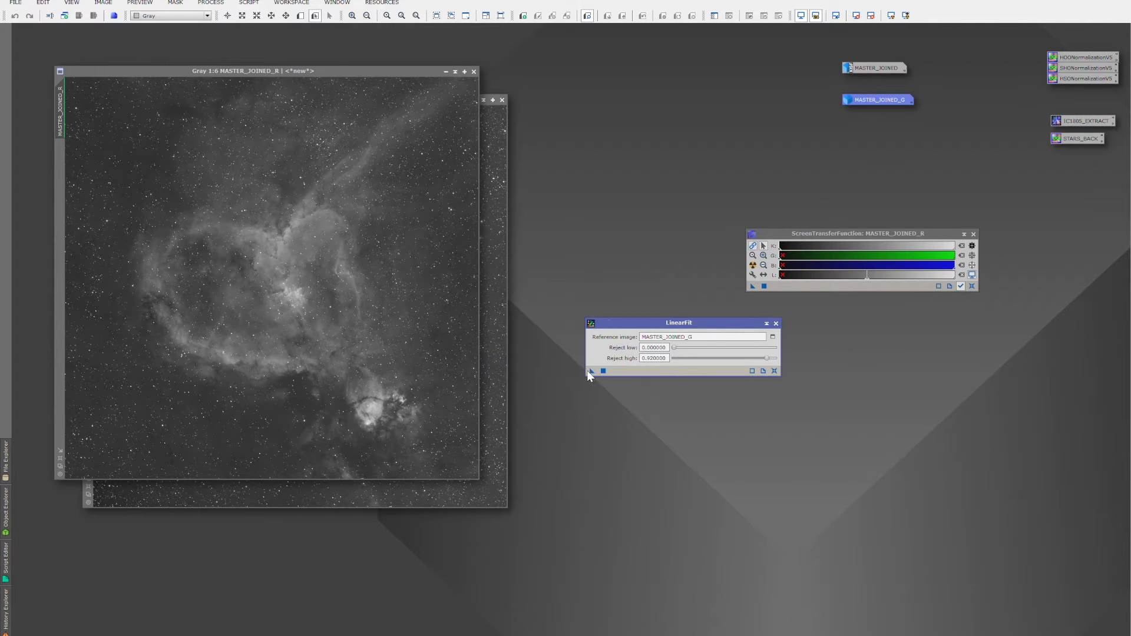
drag(588, 370, 414, 323)
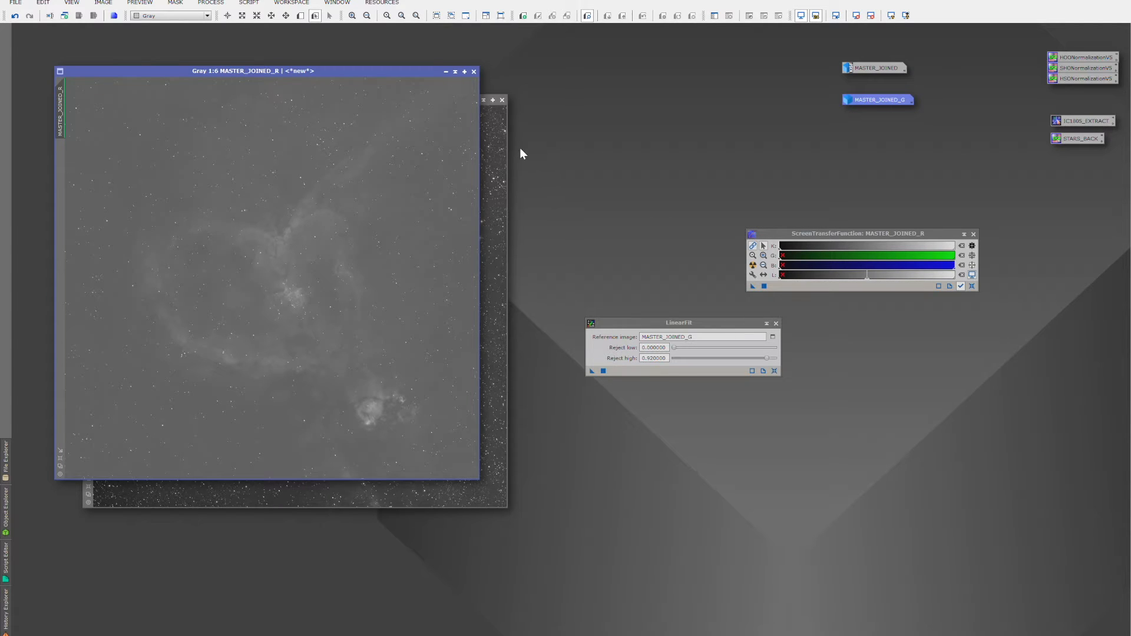
Step: Iconize MASTER_JOINED_R below the green channel's icon and apply the same LinearFit to MASTER_JOINED_B
click(446, 71)
drag(306, 279, 888, 121)
click(592, 371)
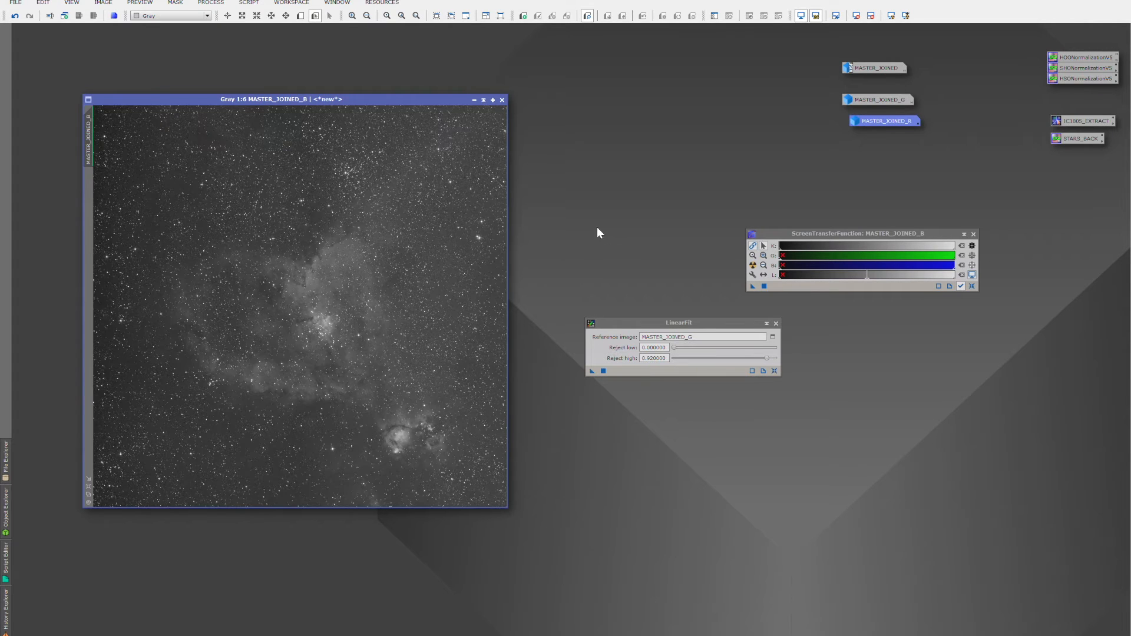
Step: Close LinearFit and iconize MASTER_JOINED_B below the red channel's icon
click(776, 323)
click(474, 100)
drag(327, 305, 878, 143)
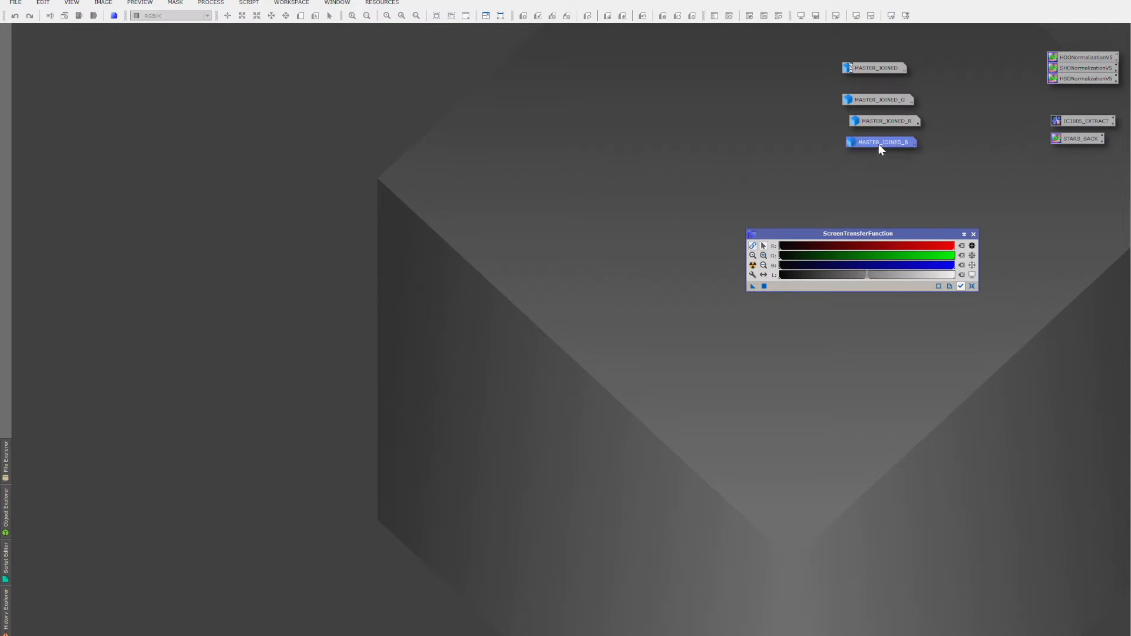
Step: In ChannelCombination, assign MASTER_JOINED_B as the blue source image and MASTER_JOINED_G as the green one
click(213, 2)
mouse_move(288, 16)
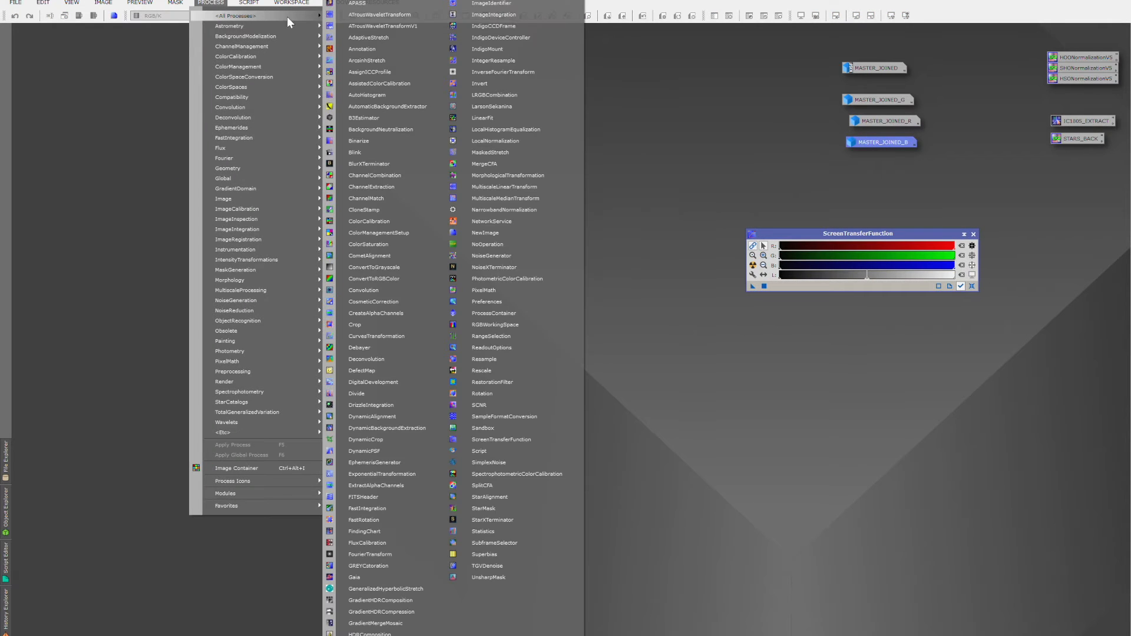
click(384, 175)
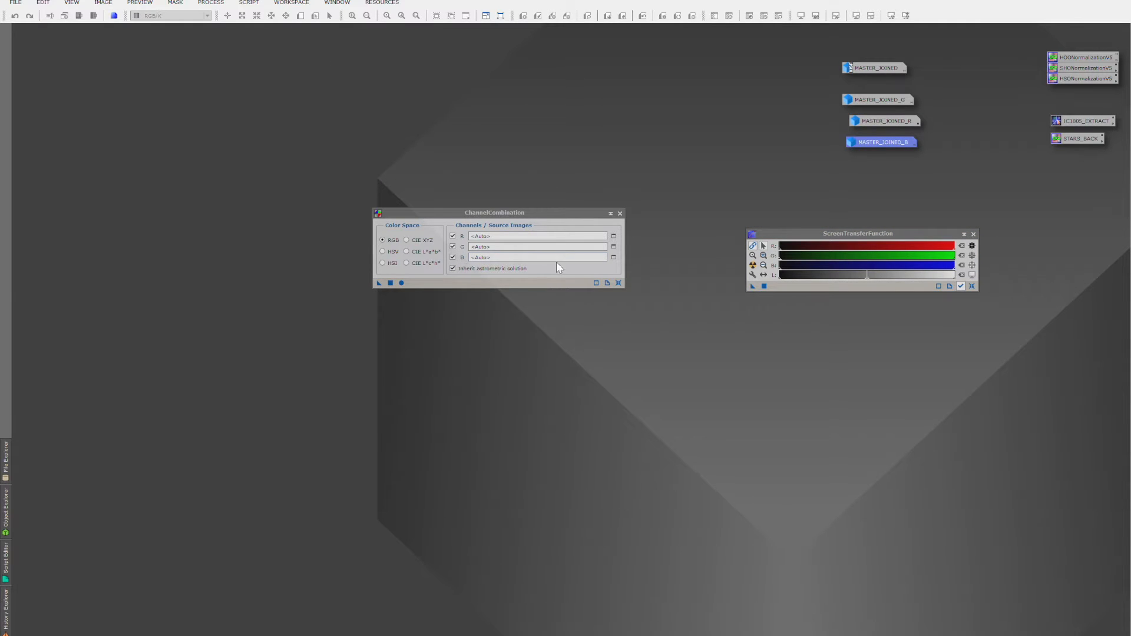
click(613, 258)
click(536, 322)
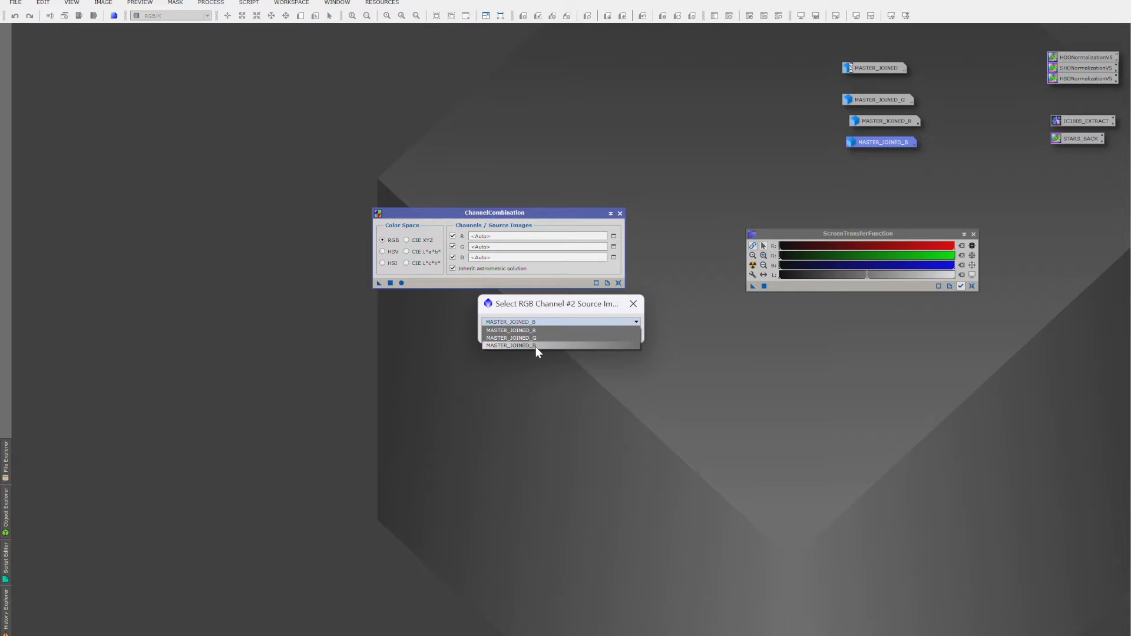
click(539, 346)
click(583, 335)
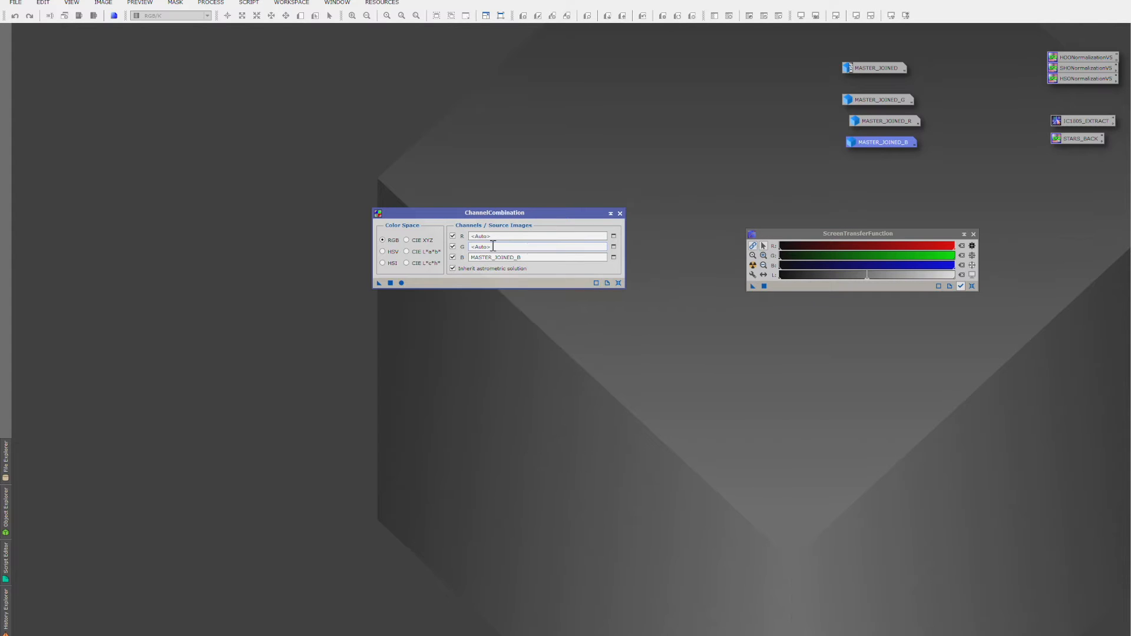
click(614, 246)
click(533, 322)
click(539, 337)
click(583, 335)
Step: Assign MASTER_JOINED_R as the red source image and run the RGB channel combination globally
click(613, 237)
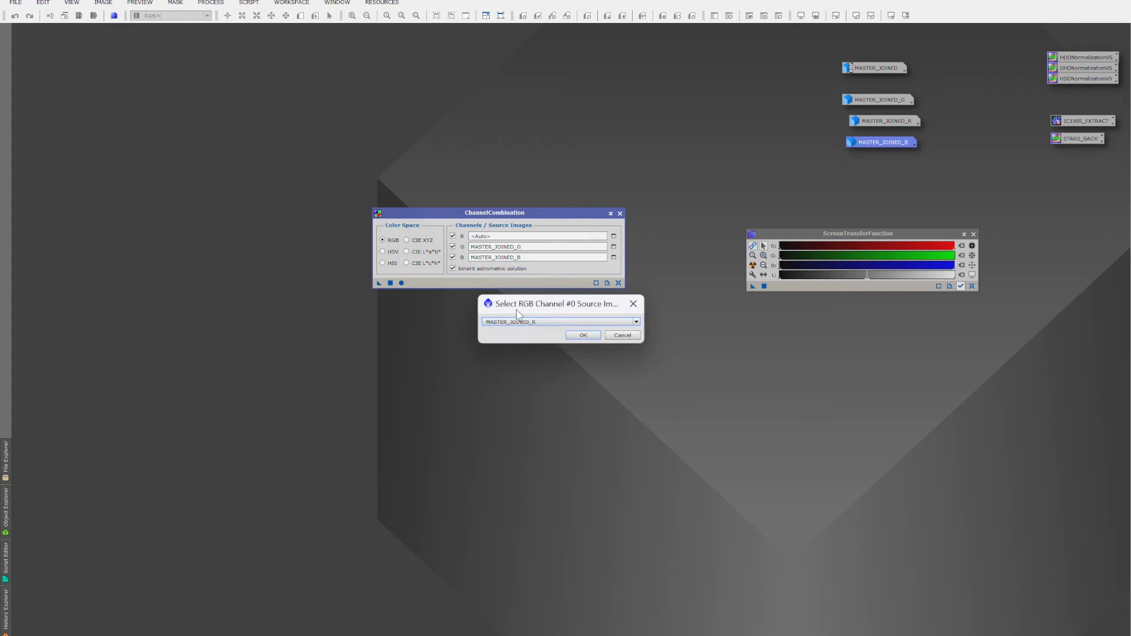
click(536, 321)
click(530, 329)
click(584, 335)
click(401, 283)
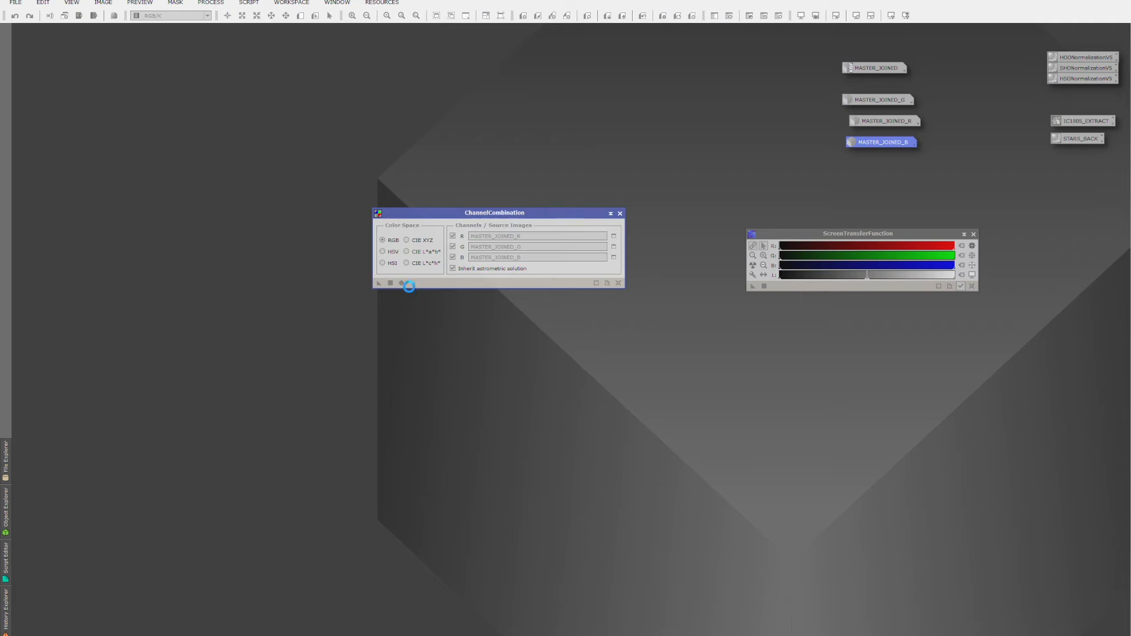
Step: Close ChannelCombination and delete the separate red, green and blue channel images from the workspace without saving them
click(620, 213)
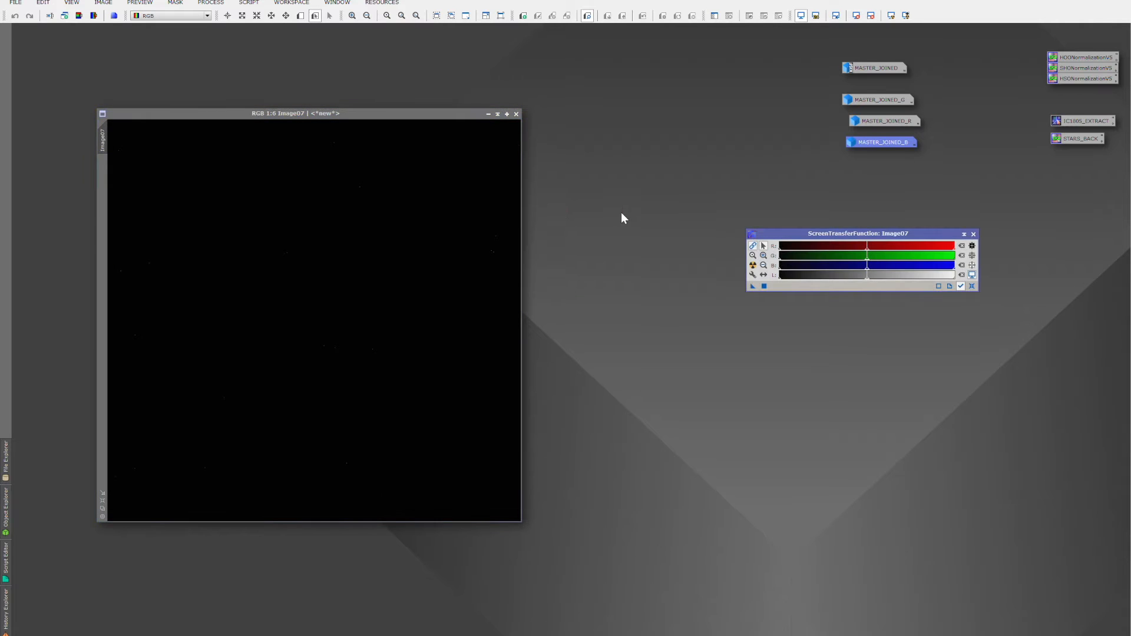
drag(817, 88, 920, 151)
right_click(896, 124)
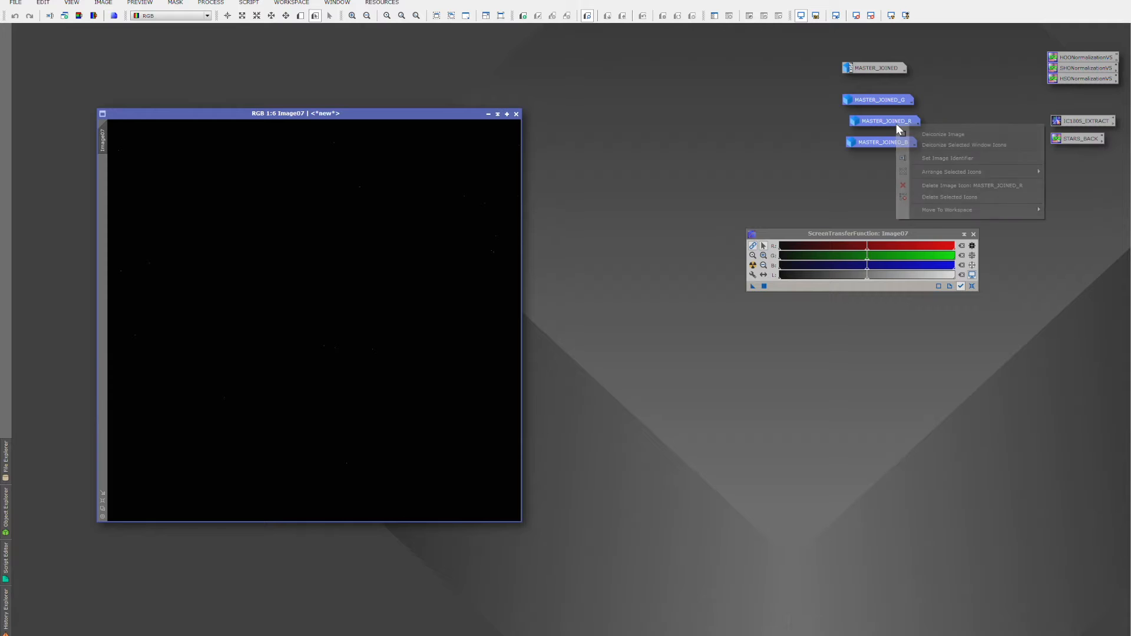
click(923, 196)
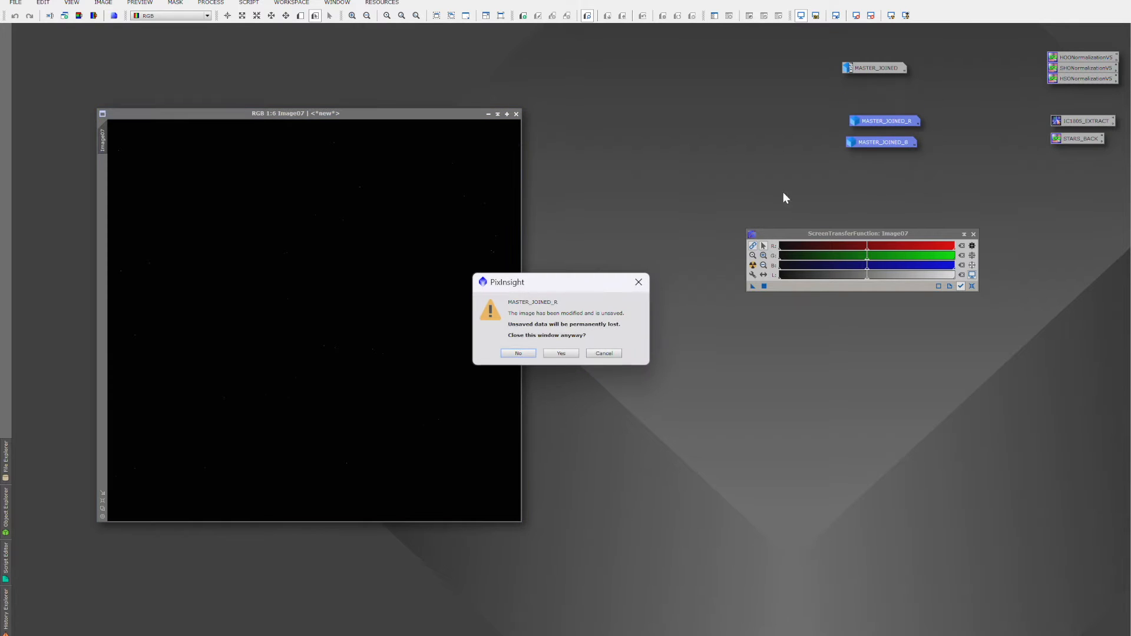
click(570, 354)
click(569, 353)
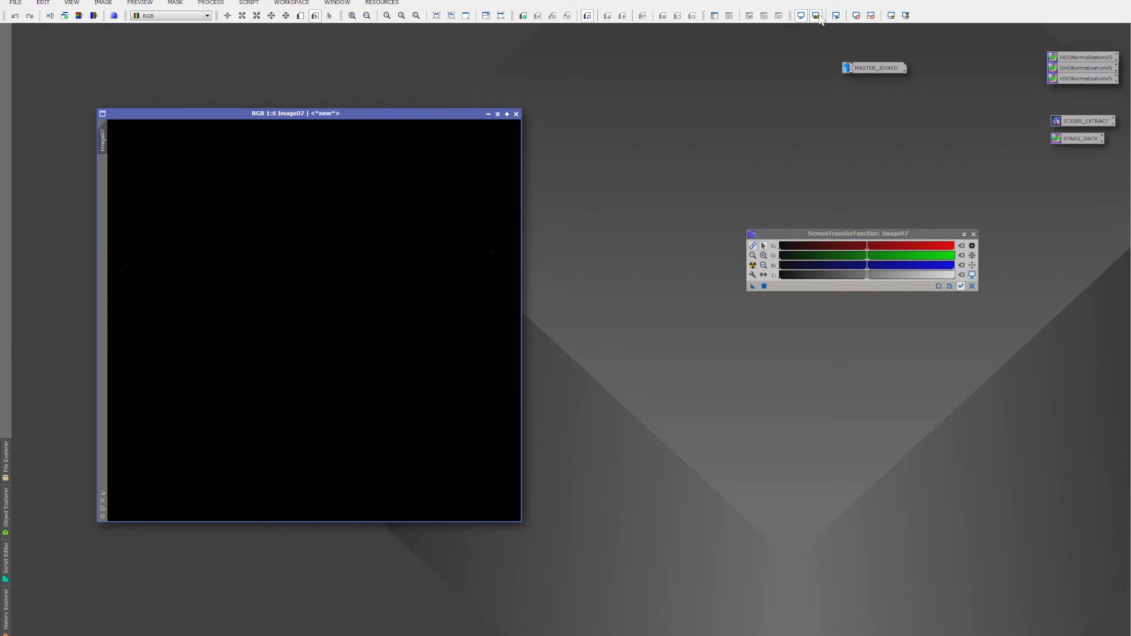
Step: Auto-stretch the combined Image07 with ScreenTransferFunction and arrange both windows so they no longer crowd each other
click(754, 266)
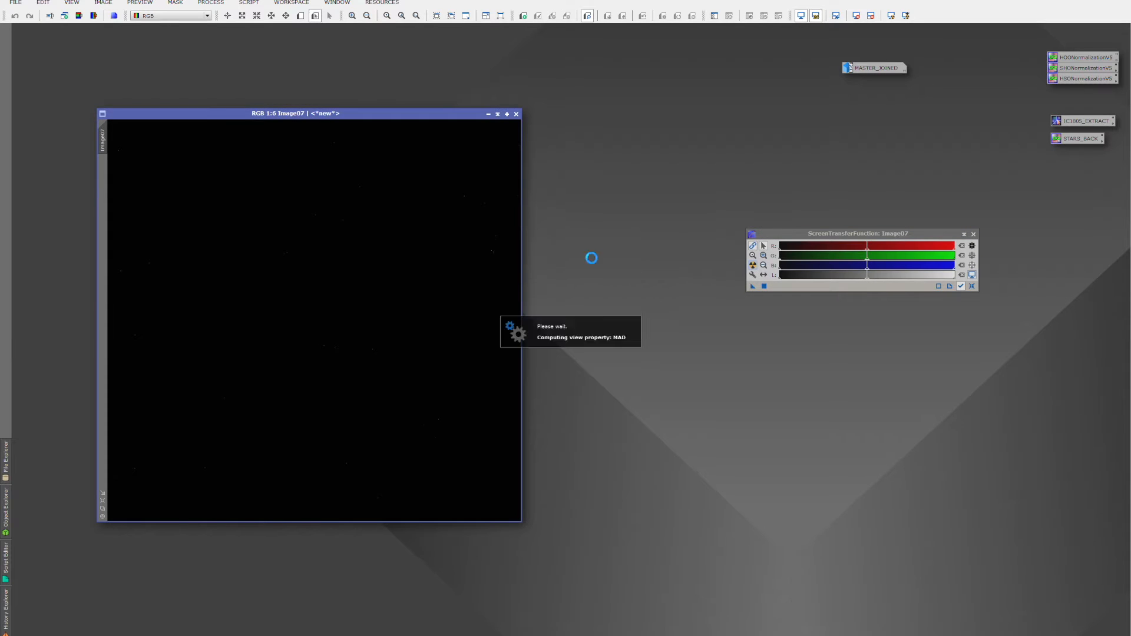
drag(400, 112, 546, 120)
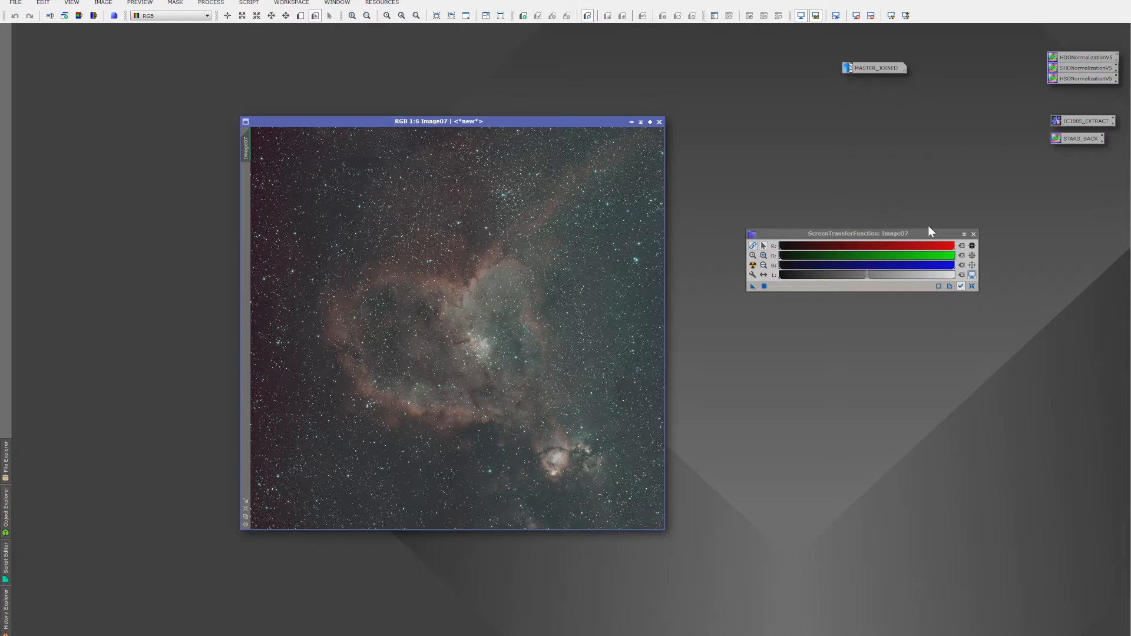
drag(896, 233, 937, 91)
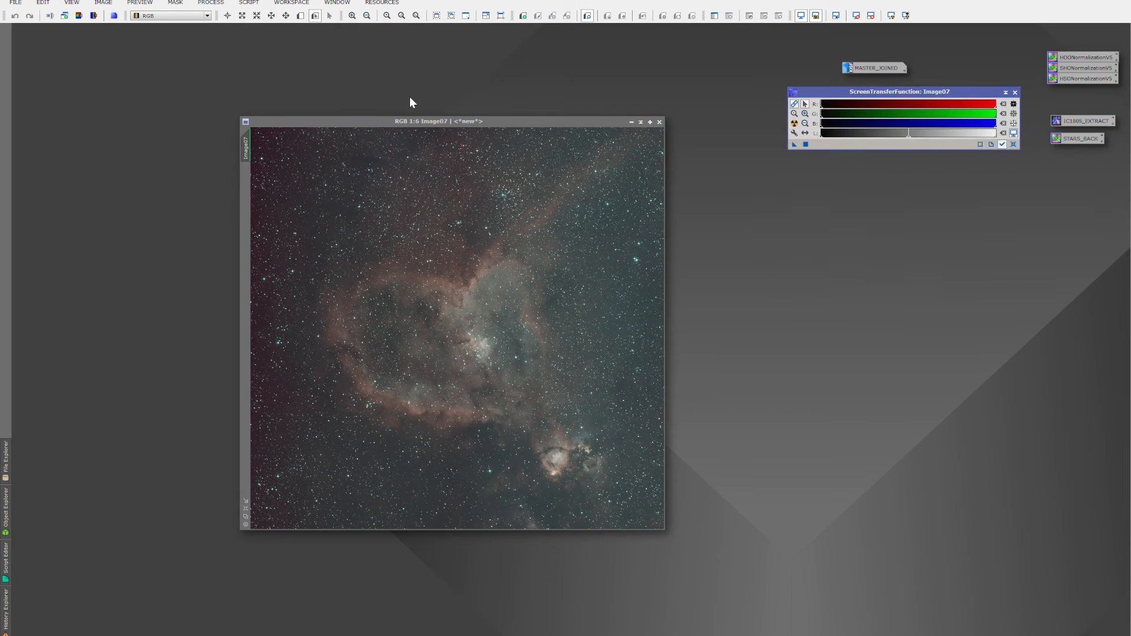
Step: Apply BlurXTerminator in Correct Only mode to Image07, close the tool and inspect the stars up close
click(211, 2)
mouse_move(228, 14)
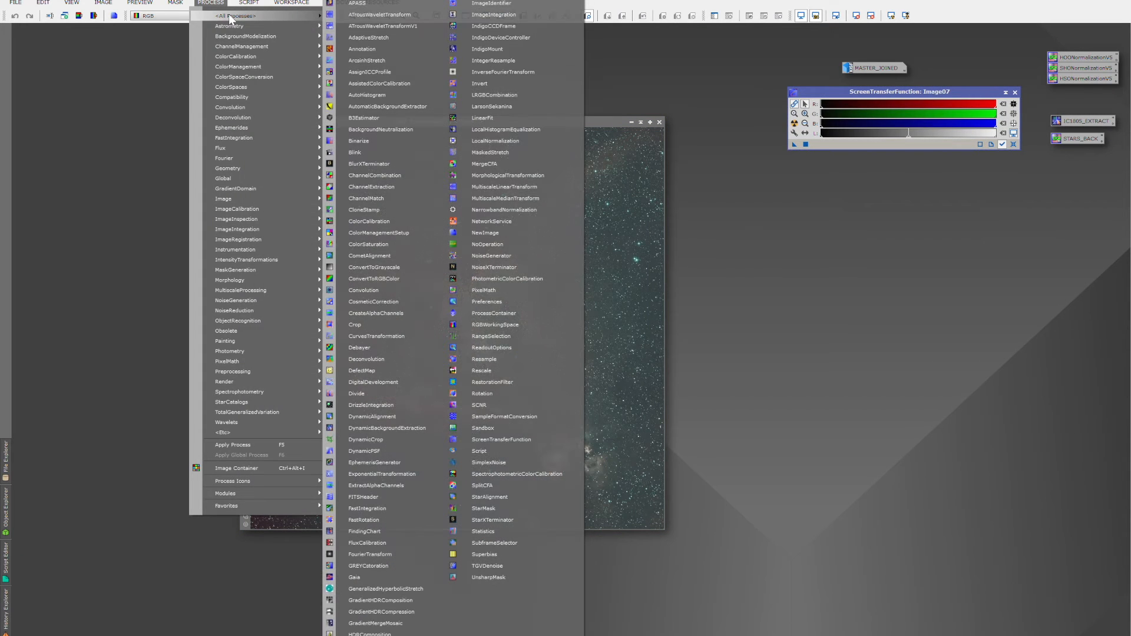
click(377, 163)
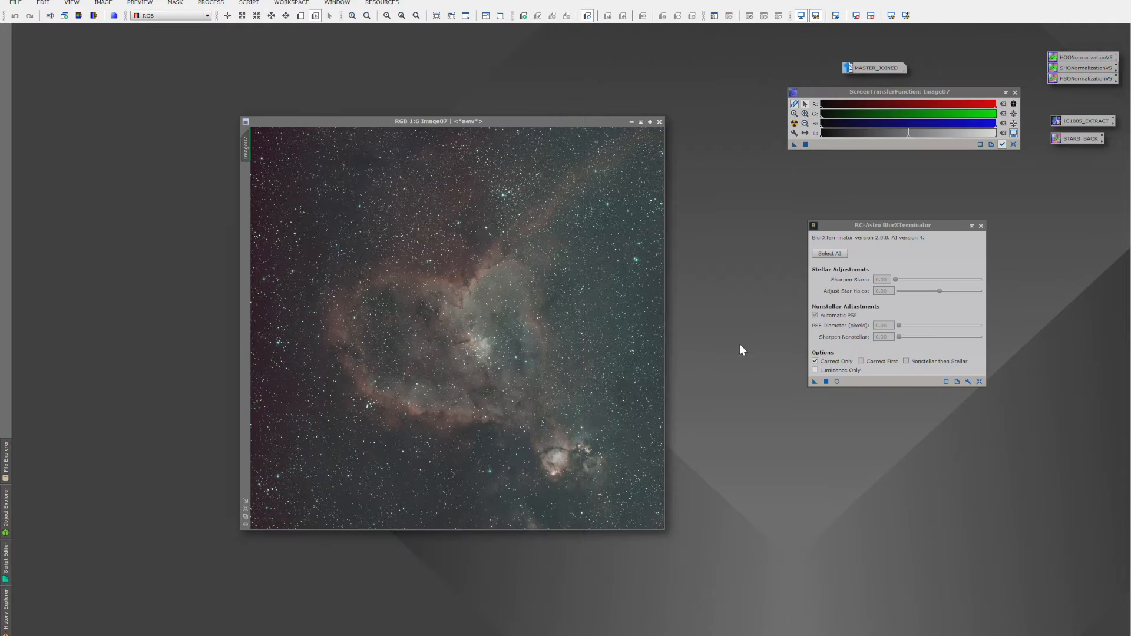
drag(815, 381, 531, 324)
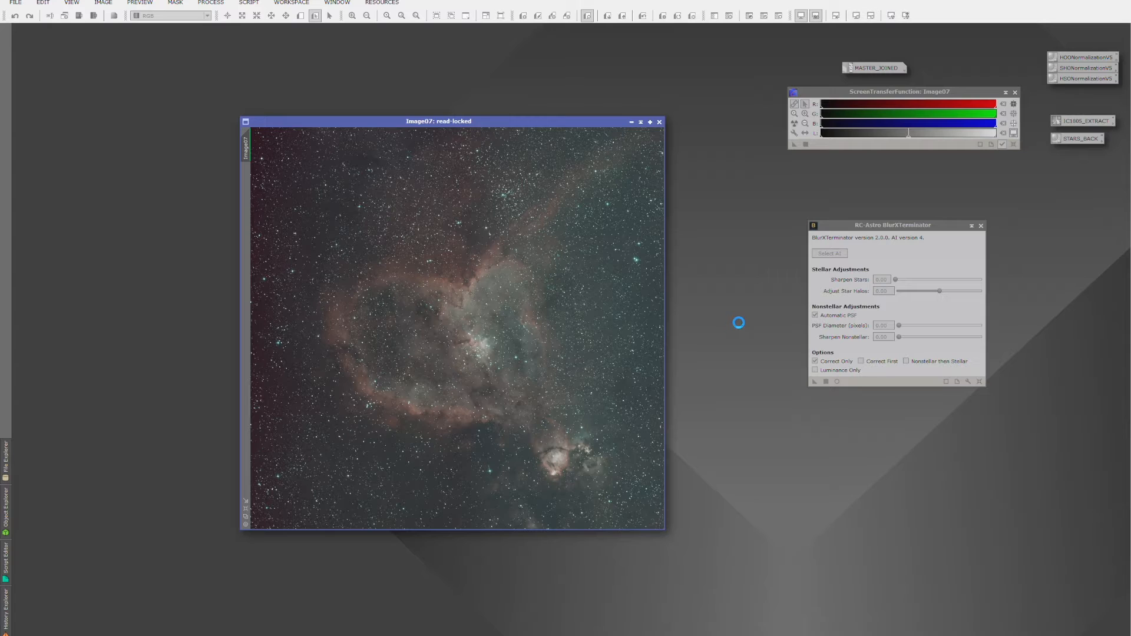
click(981, 226)
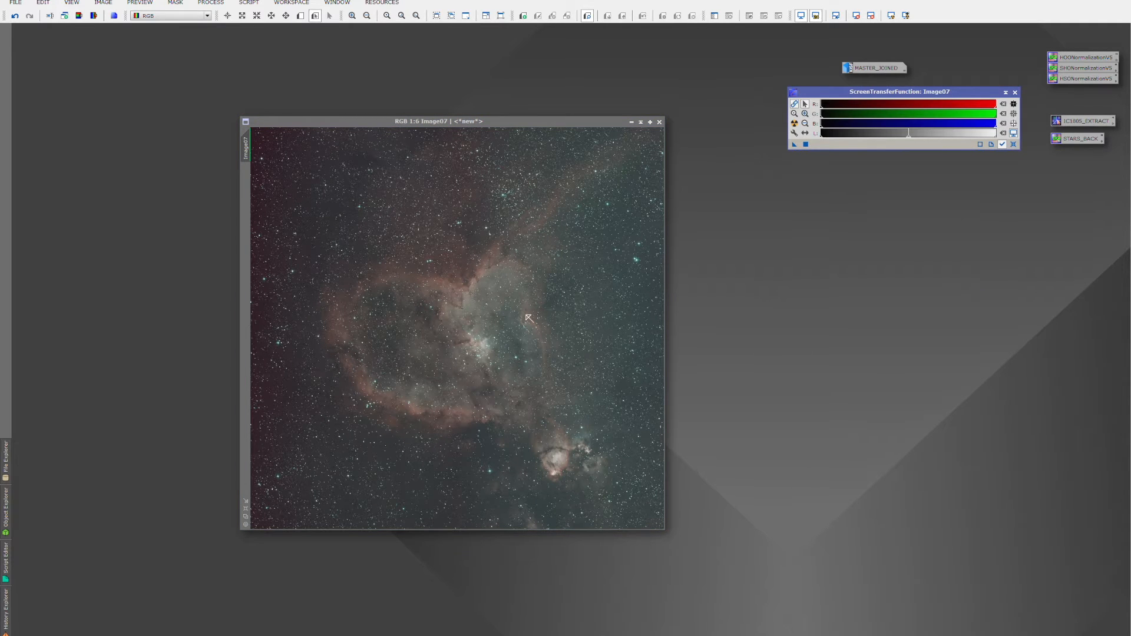
scroll(586, 348, up, 6)
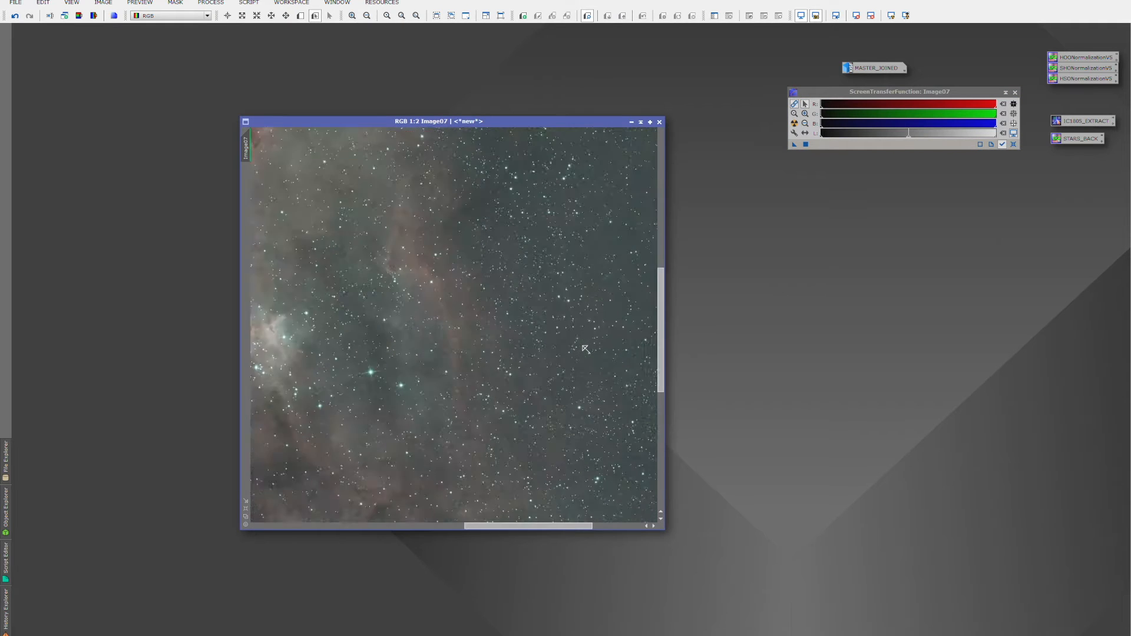
drag(659, 327, 669, 512)
drag(571, 523, 433, 533)
scroll(516, 371, down, 5)
scroll(516, 371, down, 1)
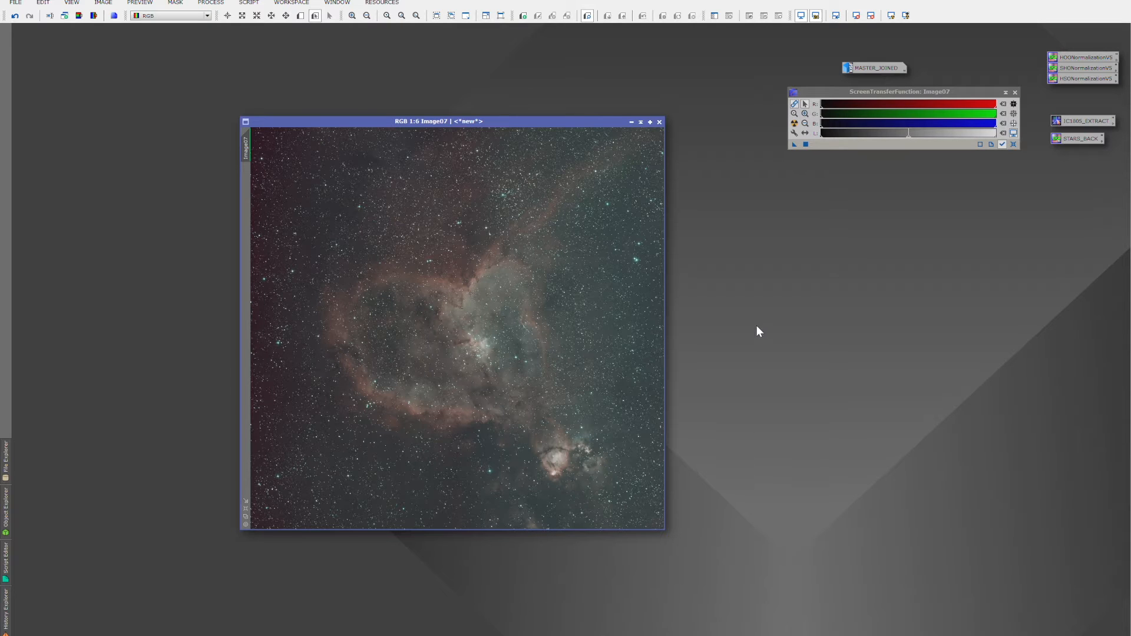
Step: Open ImageSolver for the active image and fill in its coordinates from an online search for IC1805, choosing the IC 1805 entry
click(249, 2)
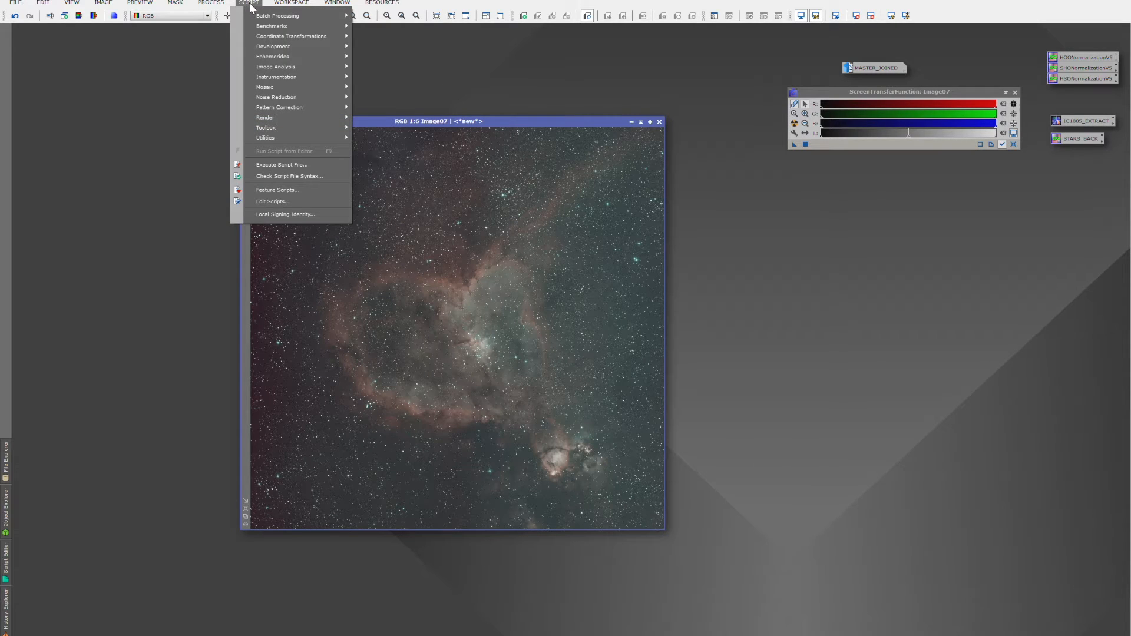
mouse_move(288, 69)
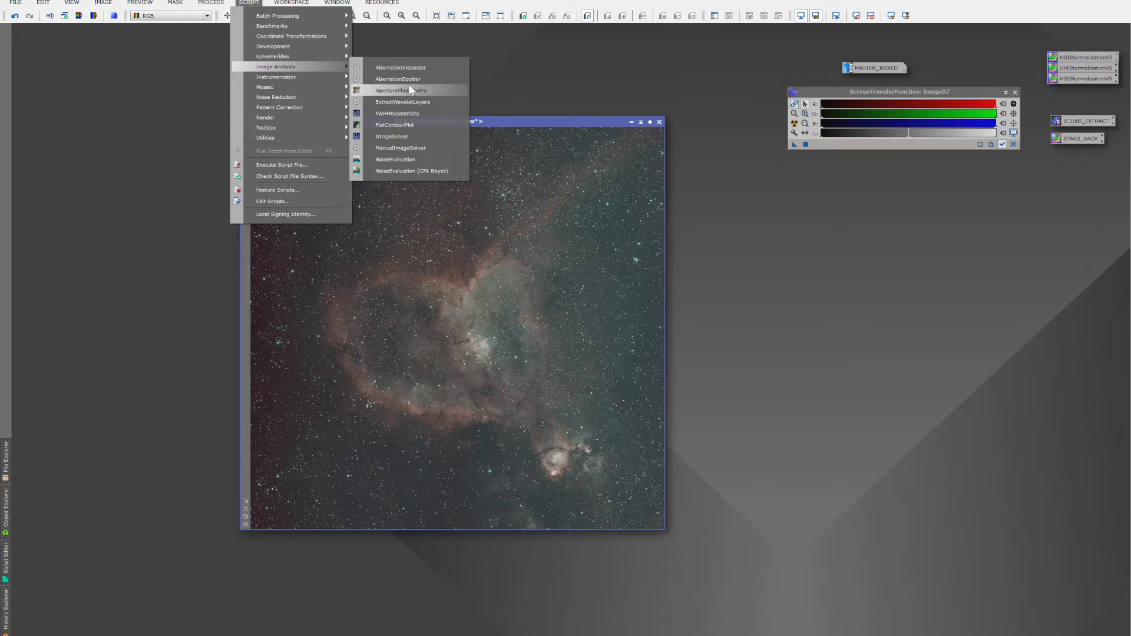
click(408, 139)
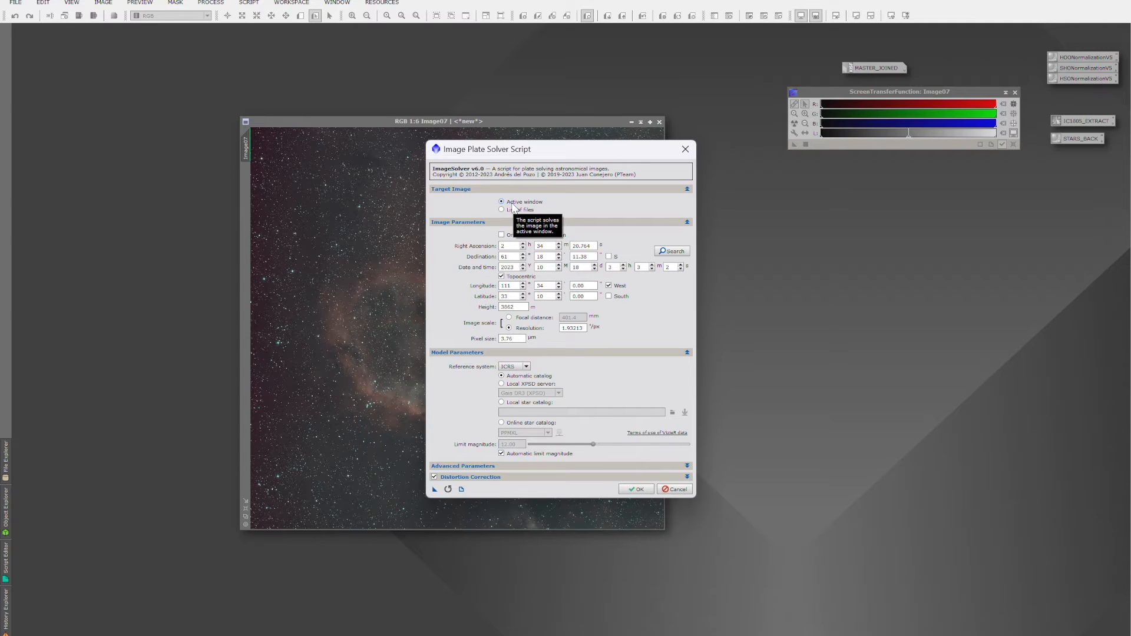
click(673, 252)
click(585, 270)
text(IC)
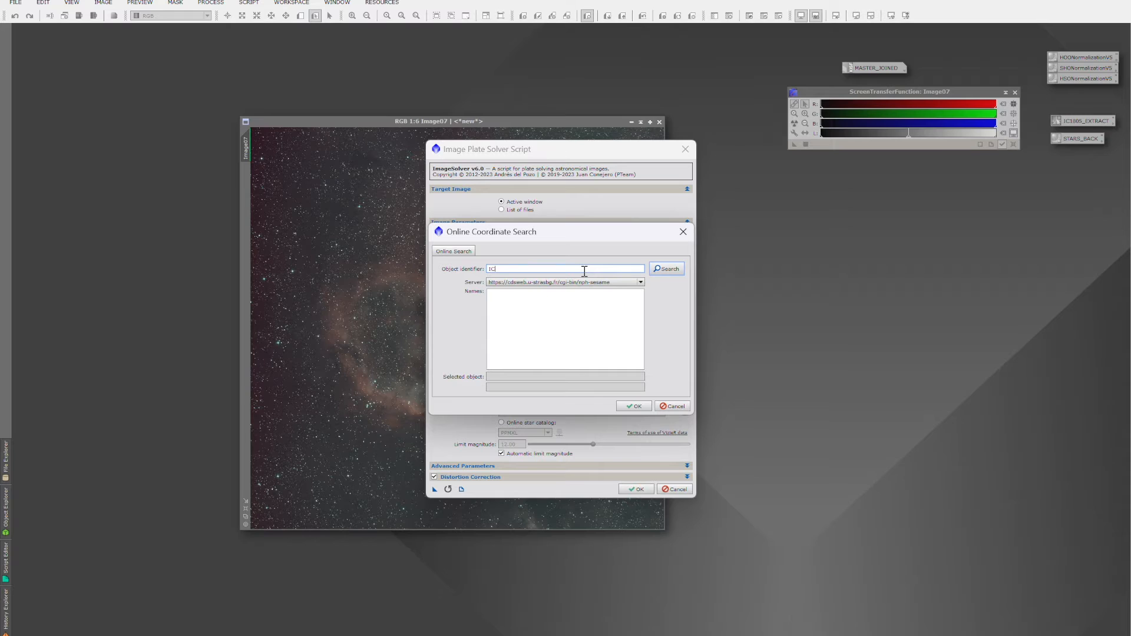
text(1805)
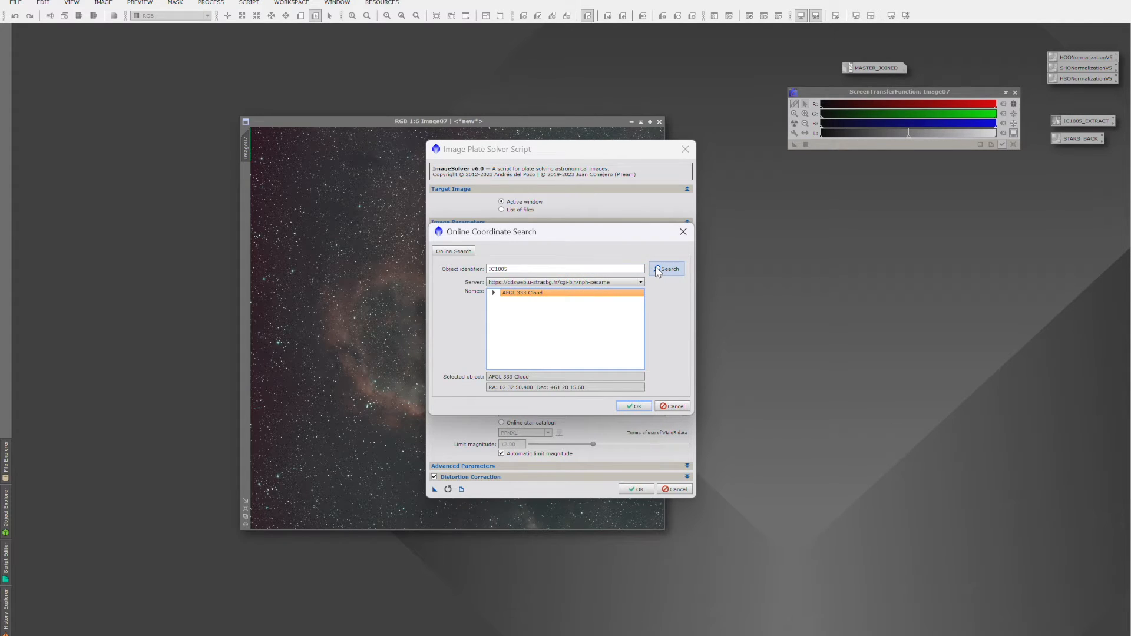
double_click(501, 293)
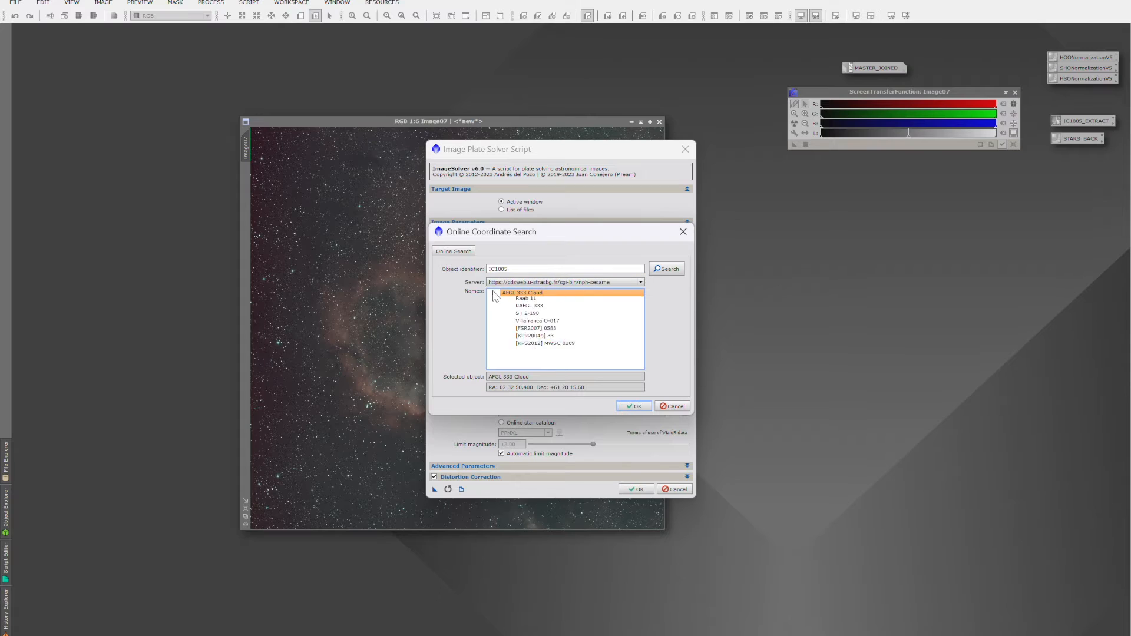
click(521, 301)
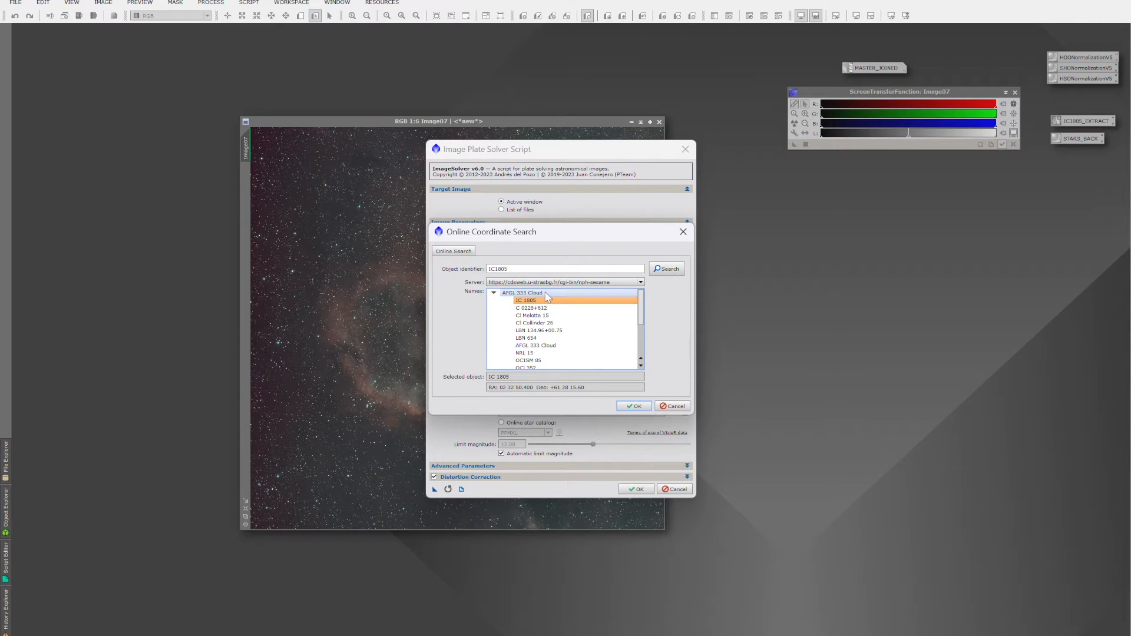
click(634, 406)
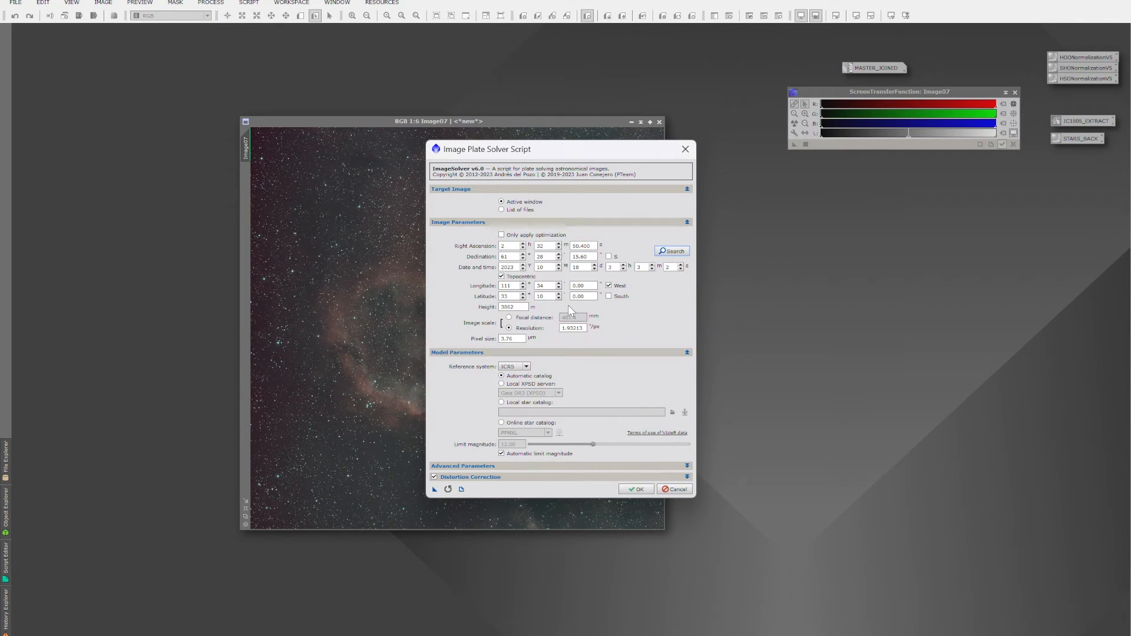
Step: Define the image scale by a focal distance of 800 mm, check the pixel size and close ImageSolver without solving
click(509, 318)
double_click(581, 318)
text(800)
click(511, 339)
click(686, 150)
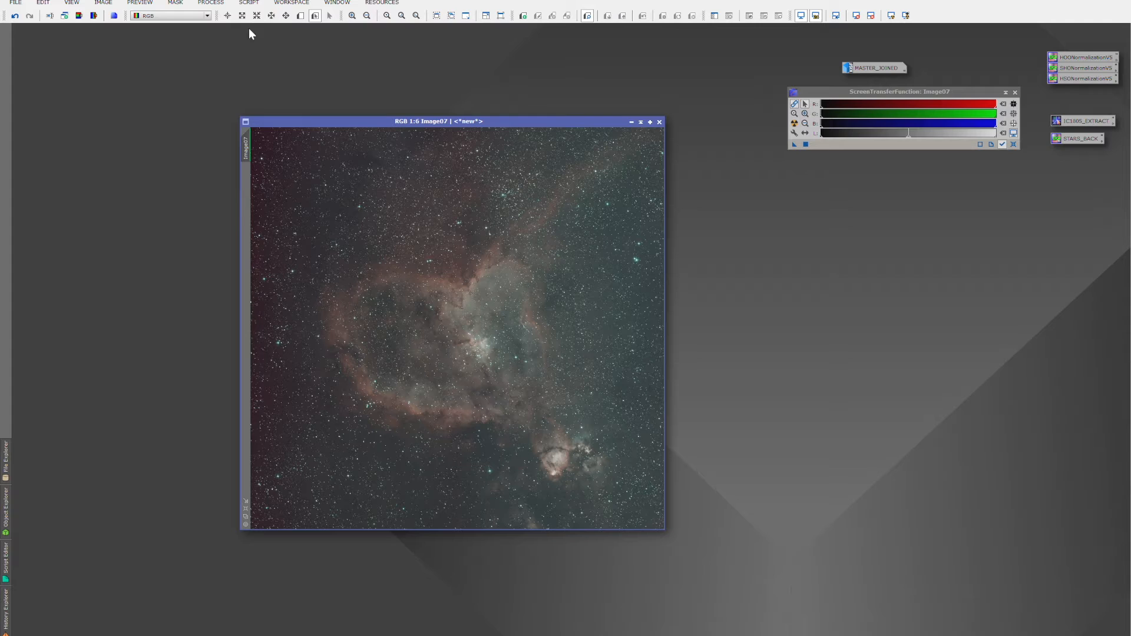
Step: Remove the gradient from Image07 with the GraXpert script using Subtraction correction and 0.000 smoothing, and close the background model image
click(248, 2)
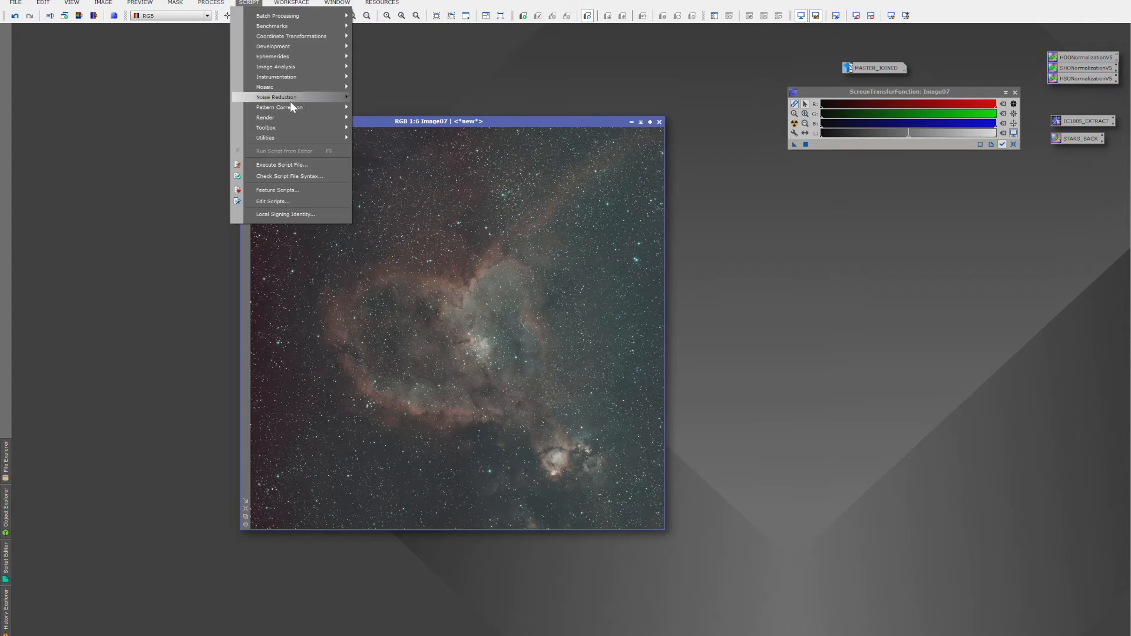
mouse_move(286, 125)
click(412, 233)
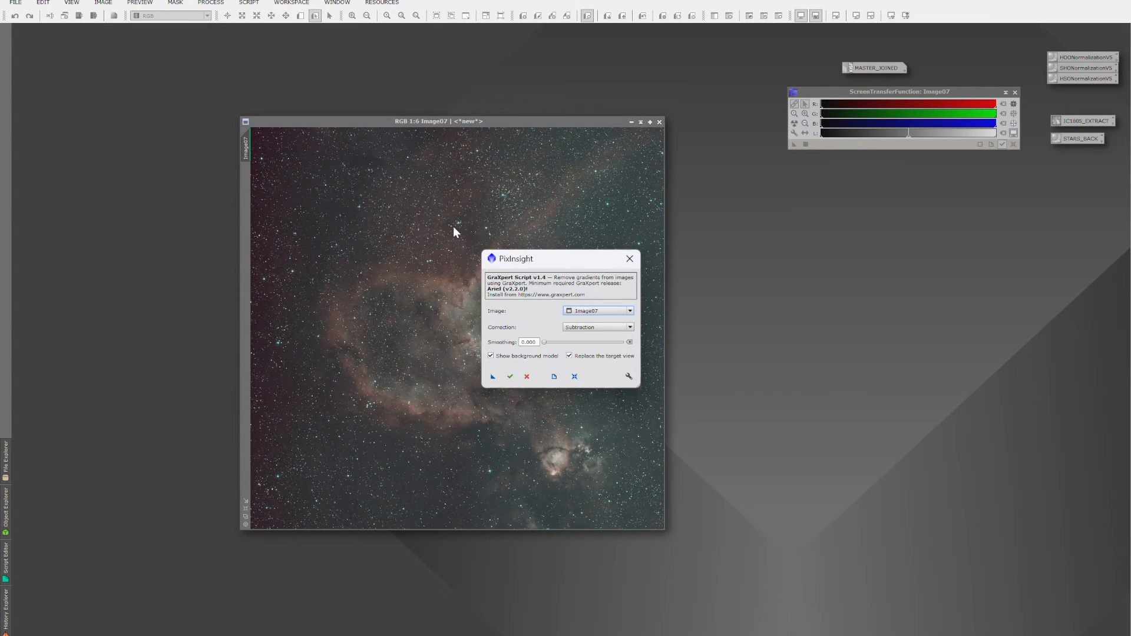
drag(570, 263, 774, 259)
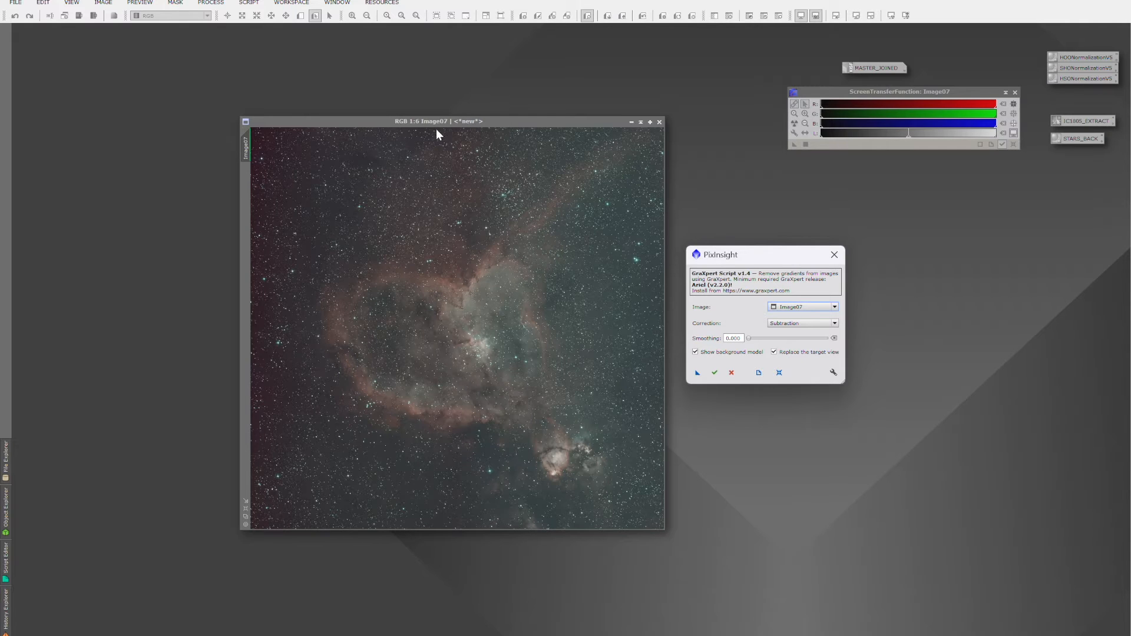
click(715, 372)
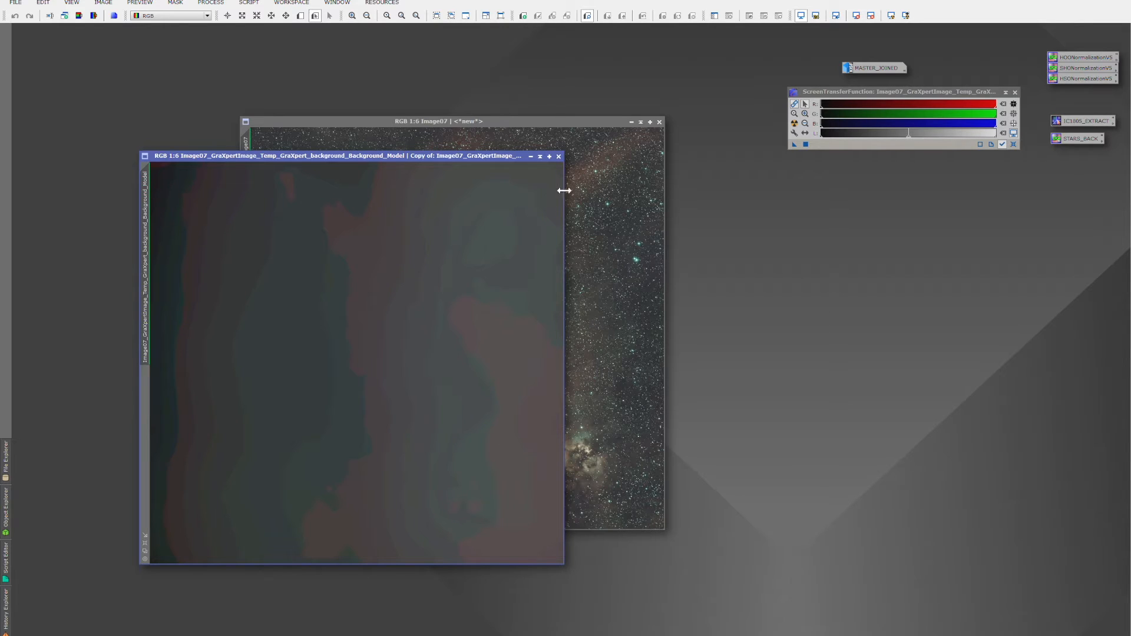
click(558, 156)
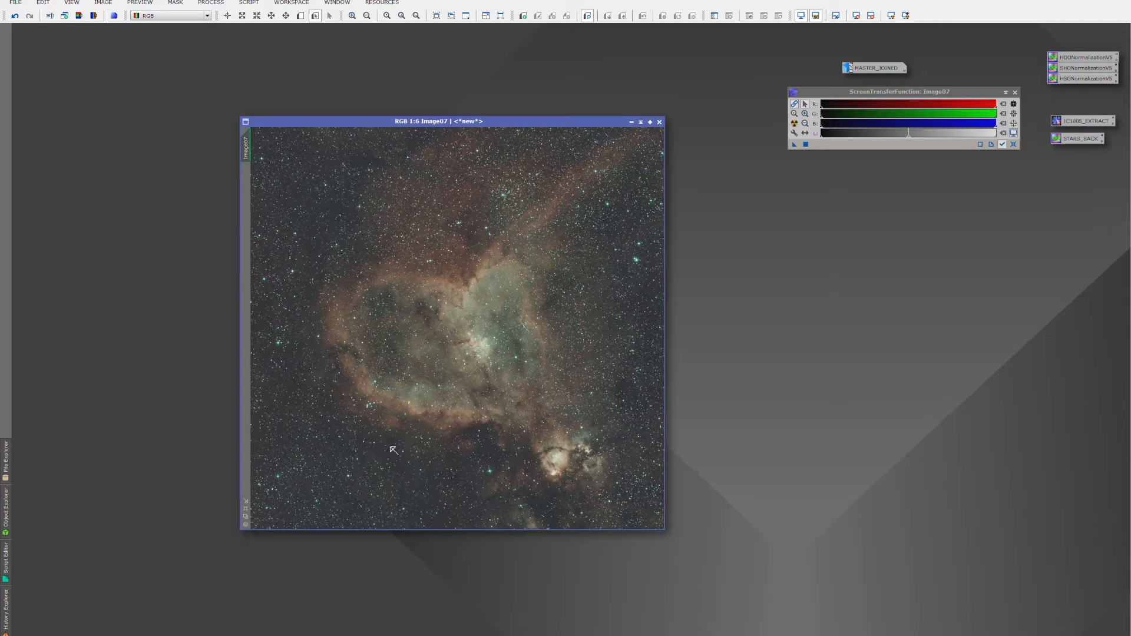
Step: Create a small preview on a star-free patch of dark sky below the nebula in Image07
scroll(330, 483, up, 8)
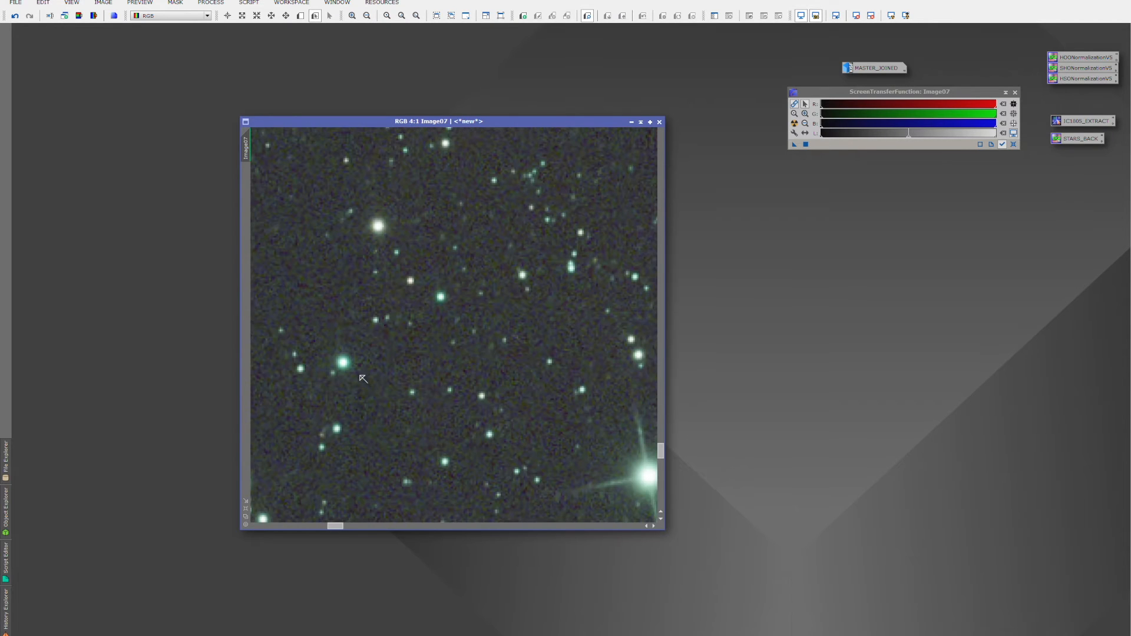
click(300, 16)
drag(270, 261, 336, 303)
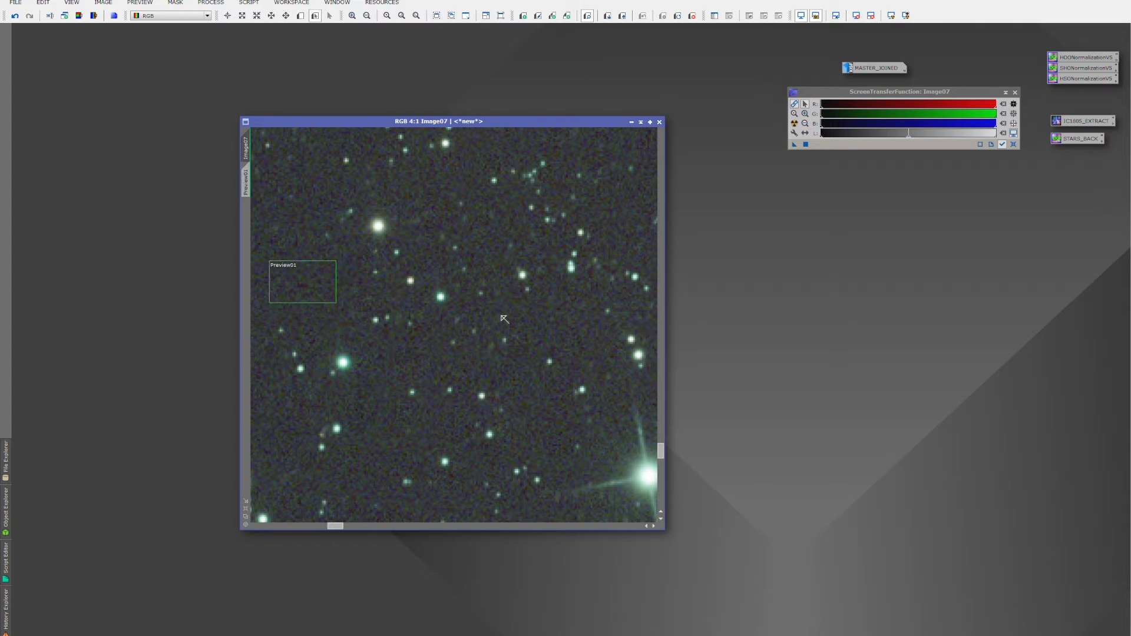
scroll(501, 319, down, 6)
scroll(504, 319, down, 2)
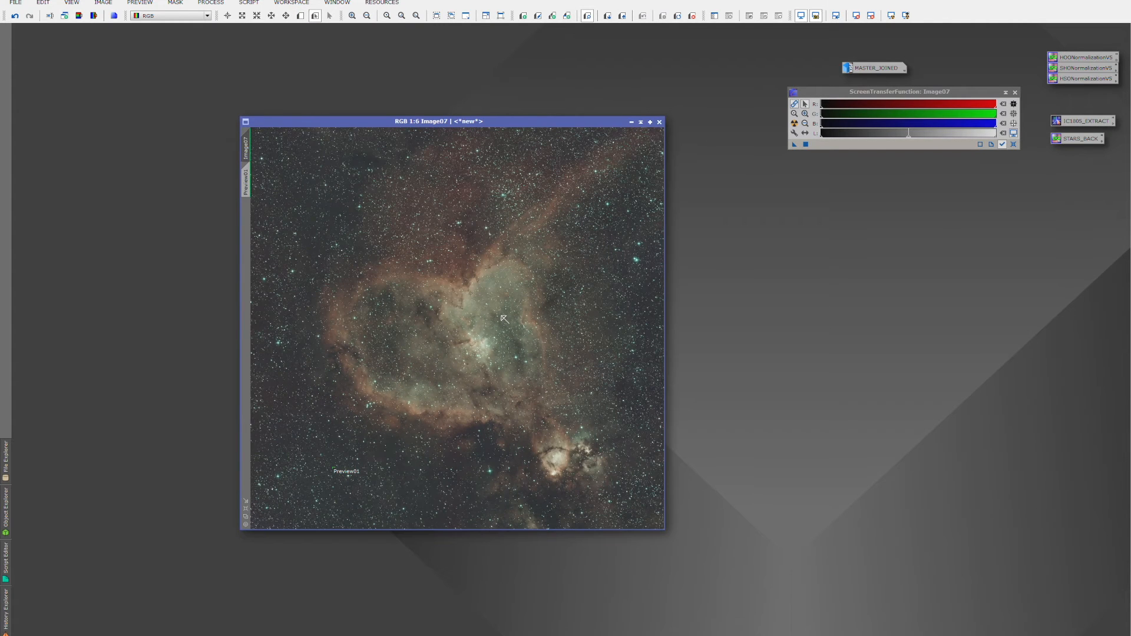
Step: Open the BackgroundNeutralization process and choose Image07 as its reference image
click(211, 2)
mouse_move(248, 16)
click(405, 129)
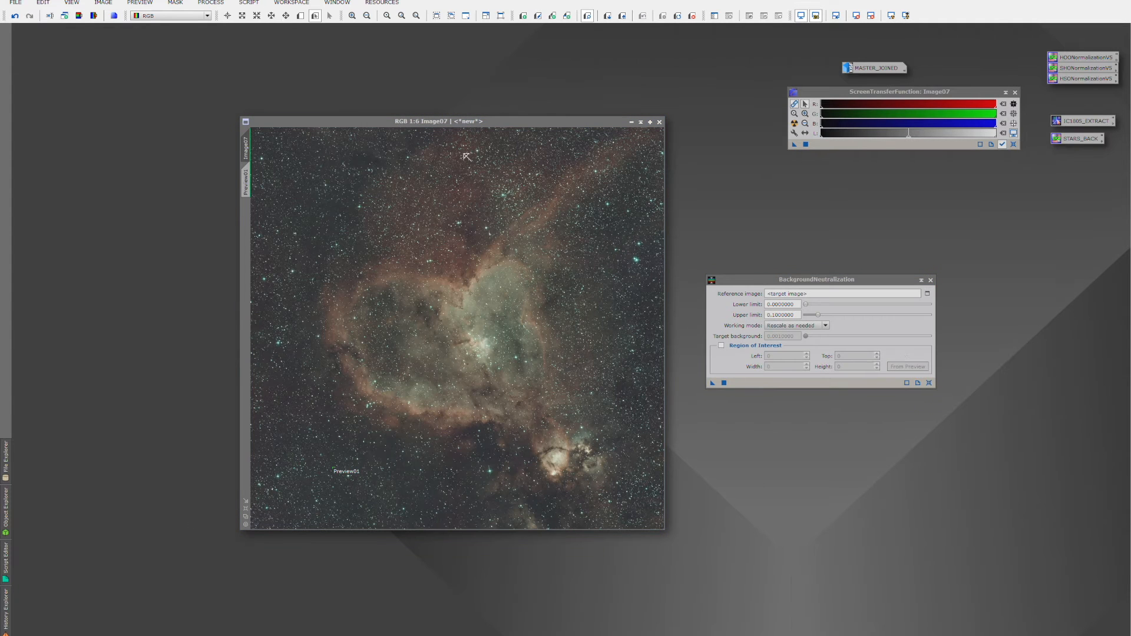
click(927, 293)
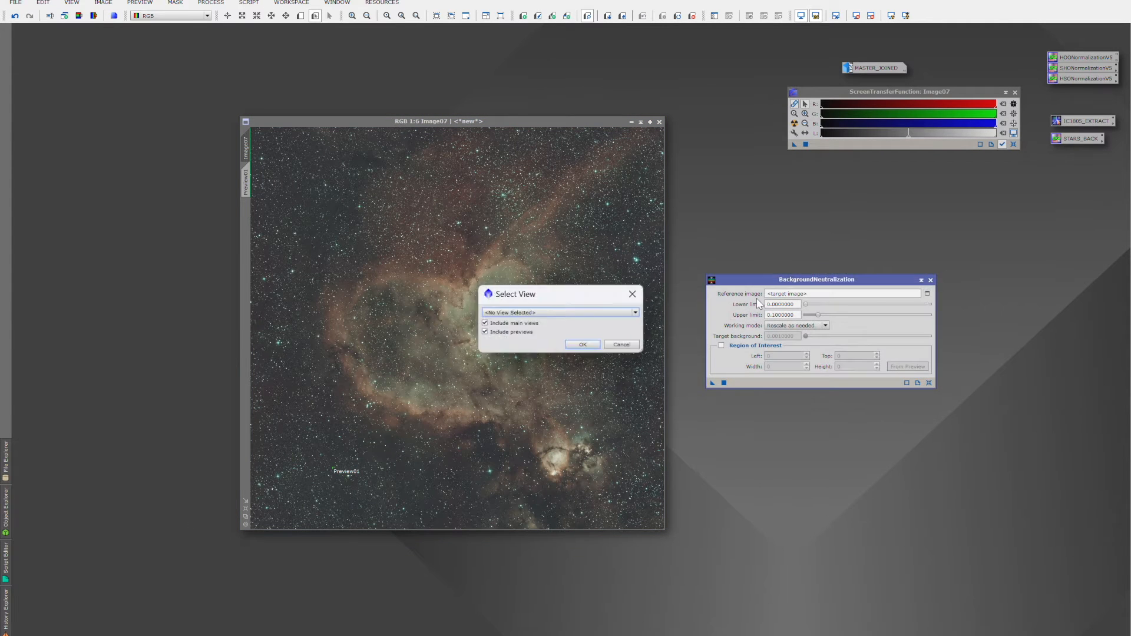
click(539, 313)
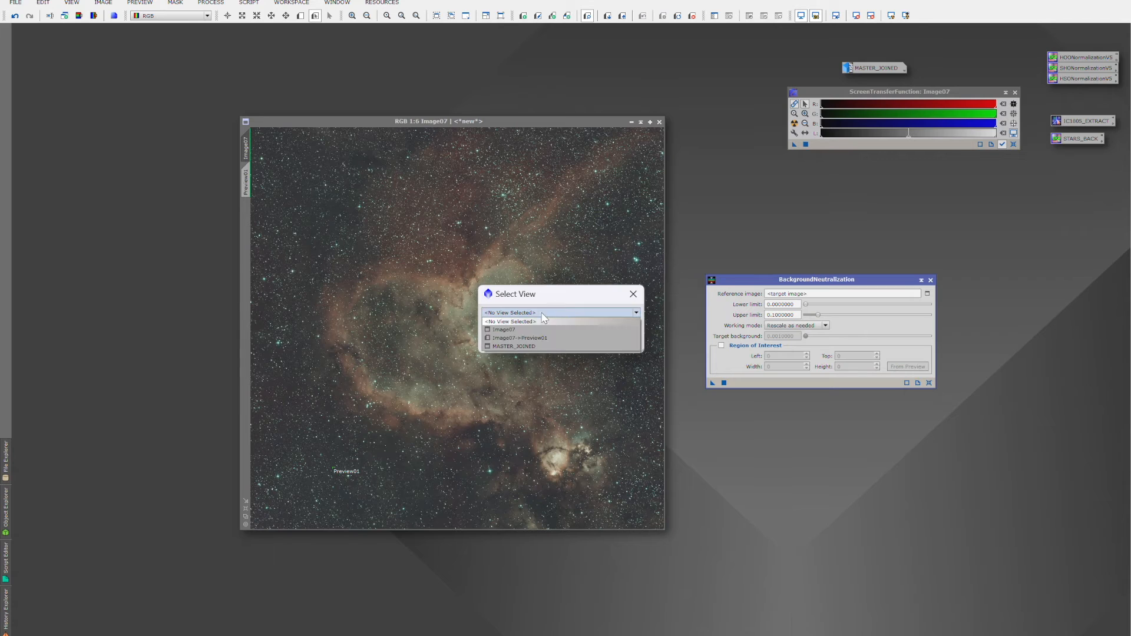
click(510, 333)
click(584, 345)
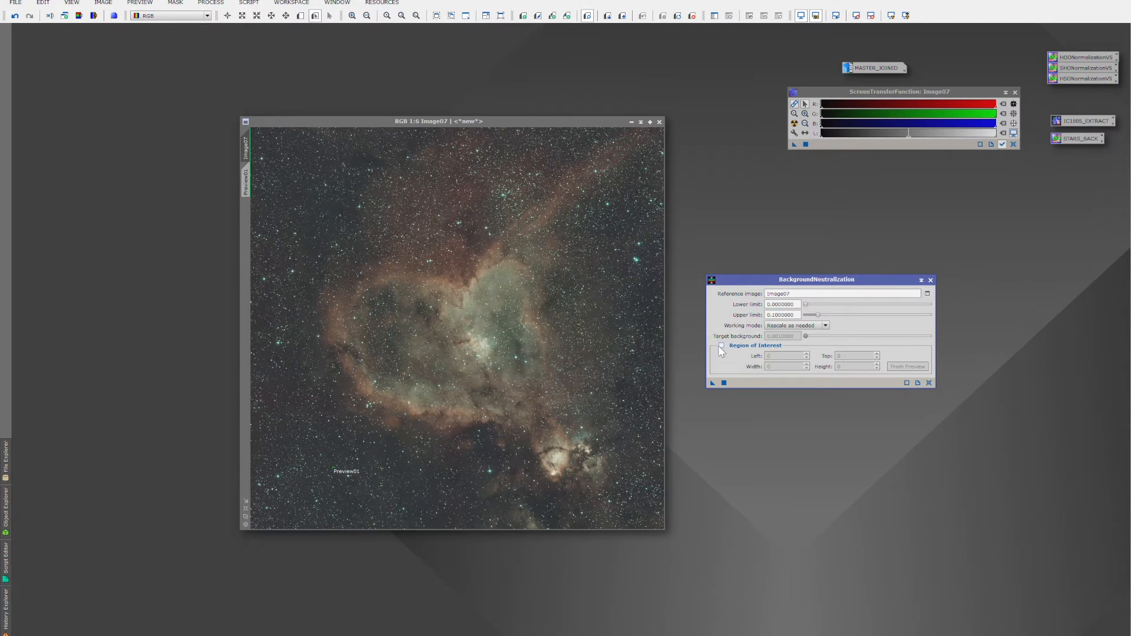
Step: Neutralize Image07's background using a region of interest taken from Preview01, and close BackgroundNeutralization
click(720, 345)
click(891, 366)
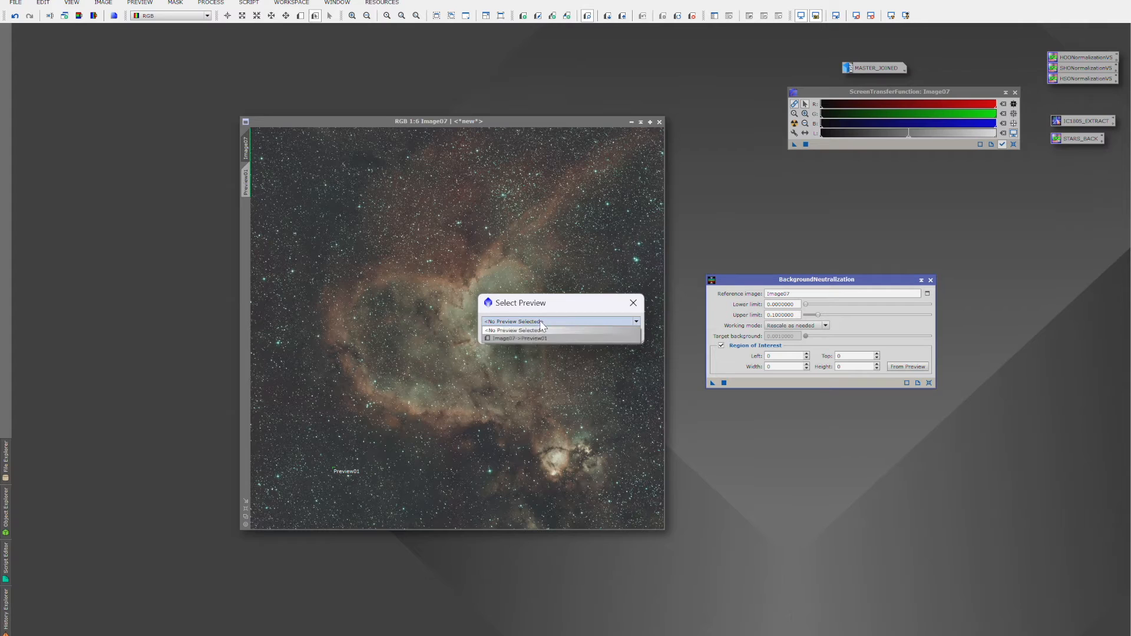
click(583, 336)
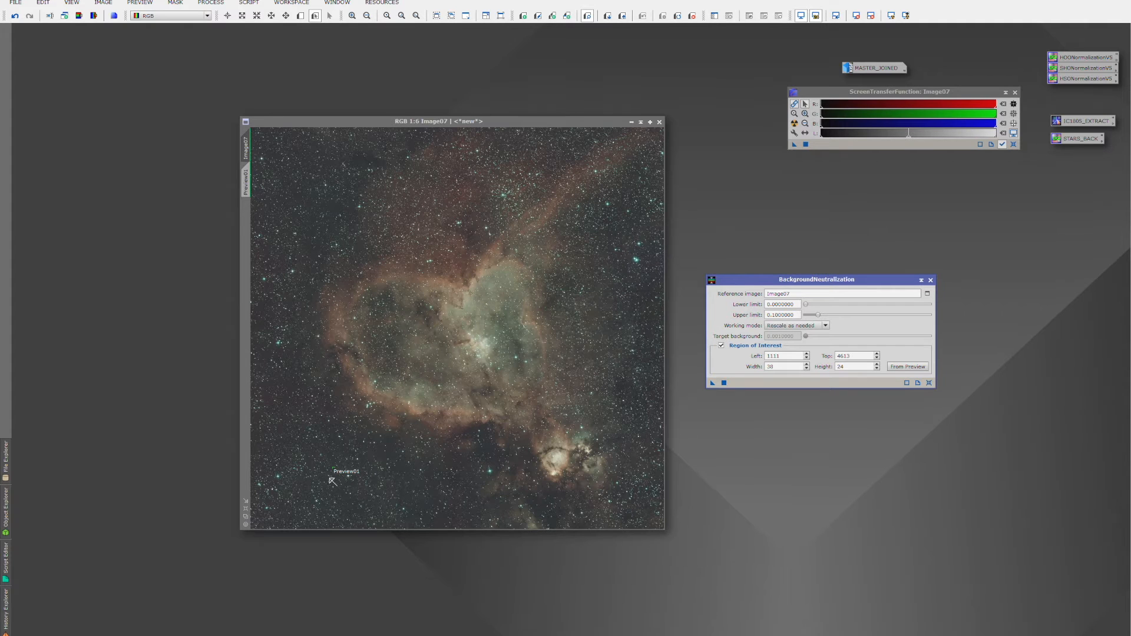
click(724, 383)
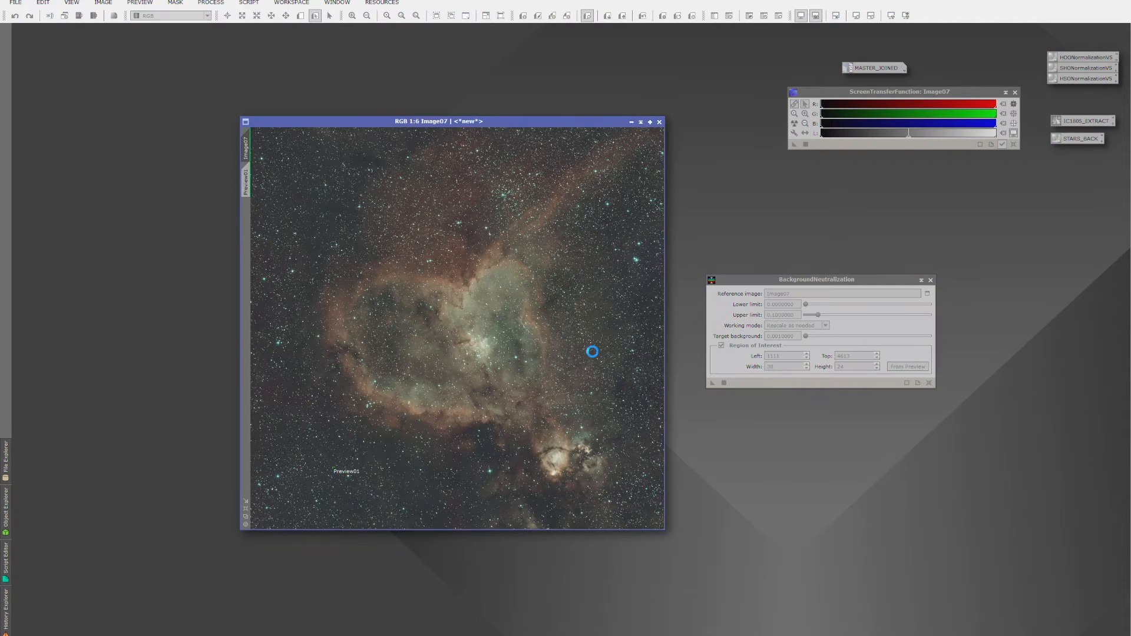
click(930, 280)
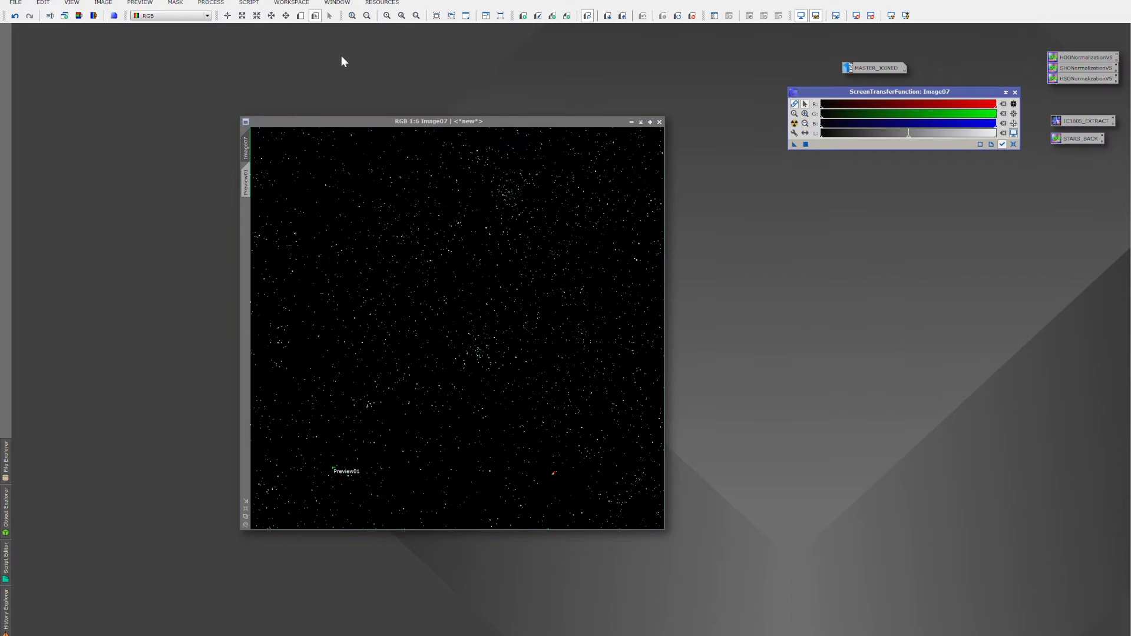
Step: Delete the preview from Image07 and reapply the automatic screen stretch
click(157, 5)
click(163, 177)
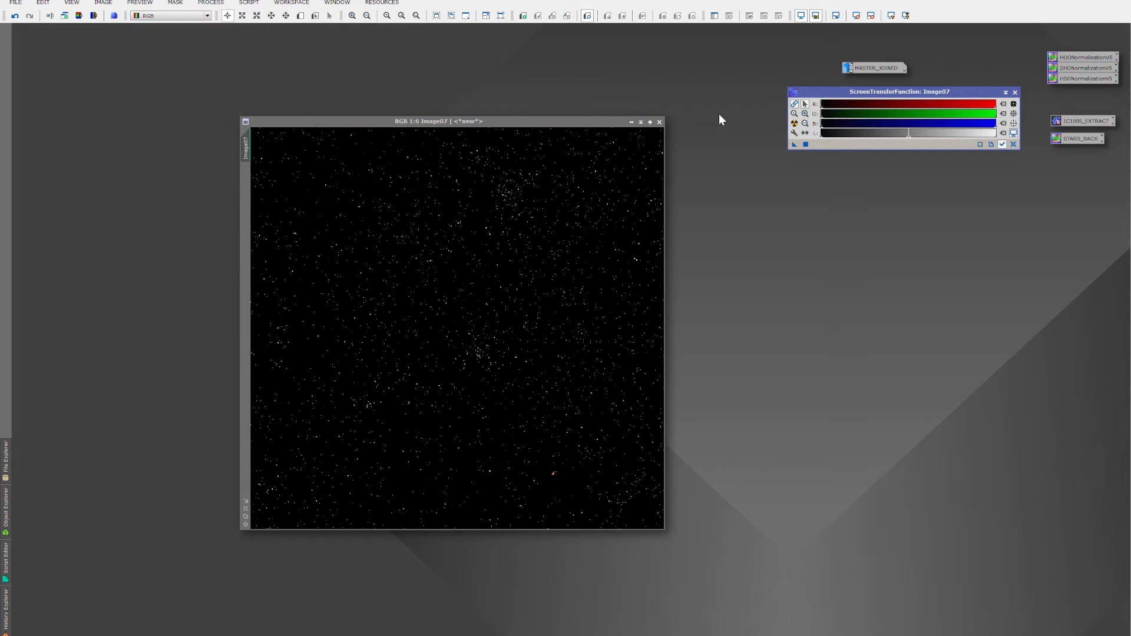
click(794, 123)
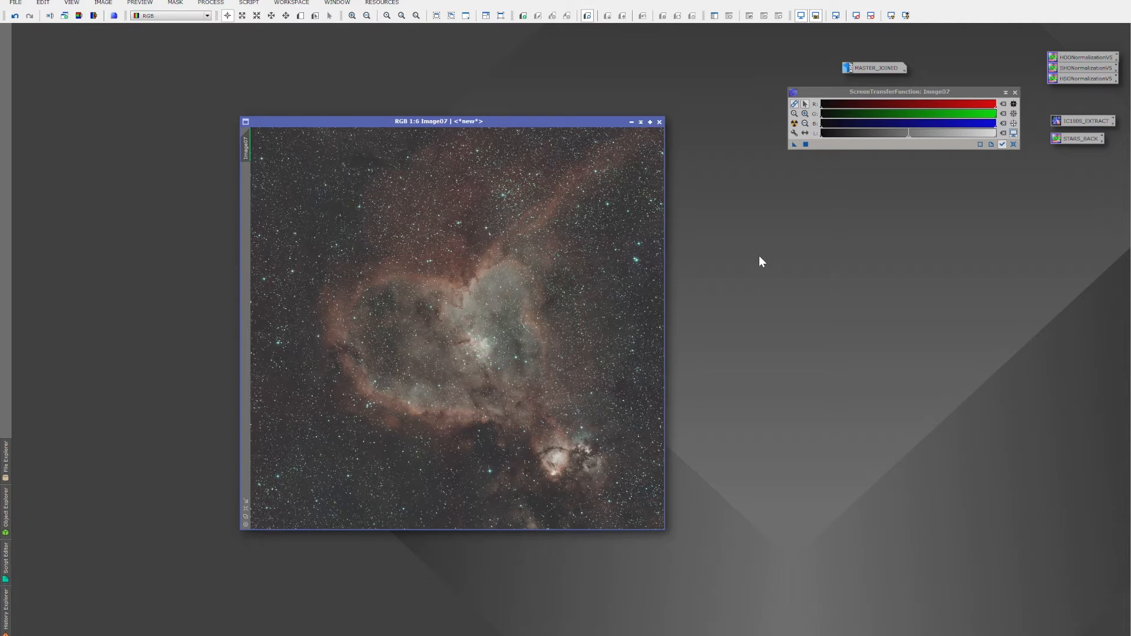
Step: Open SpectrophotometricColorCalibration and set the QE curve to Sony IMX411/455/461/533/571
click(211, 2)
mouse_move(236, 15)
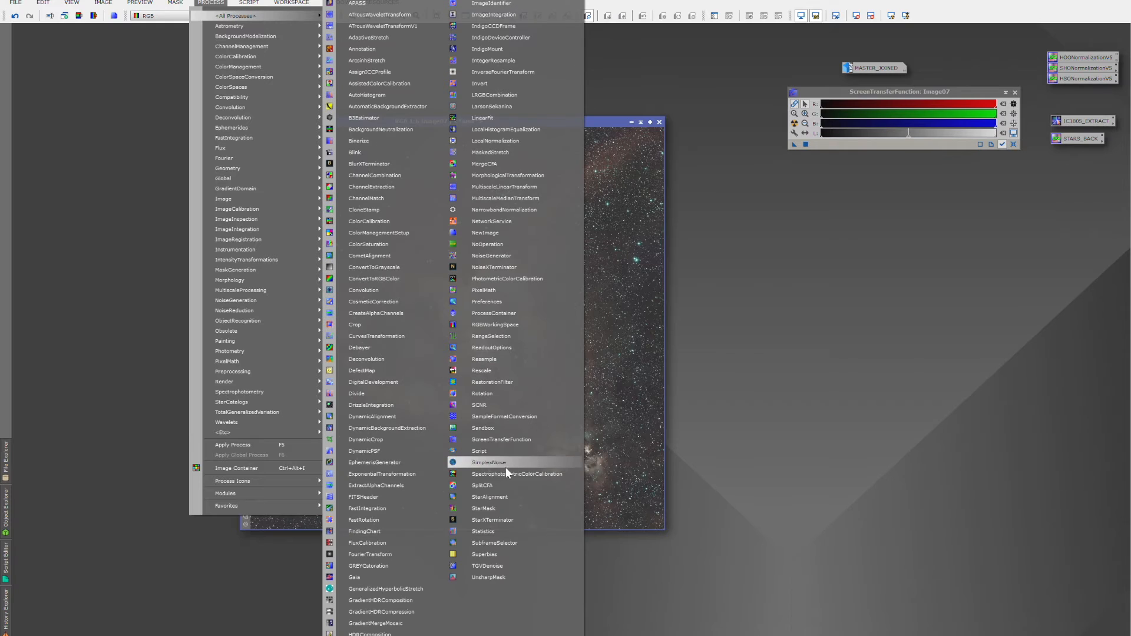
click(488, 475)
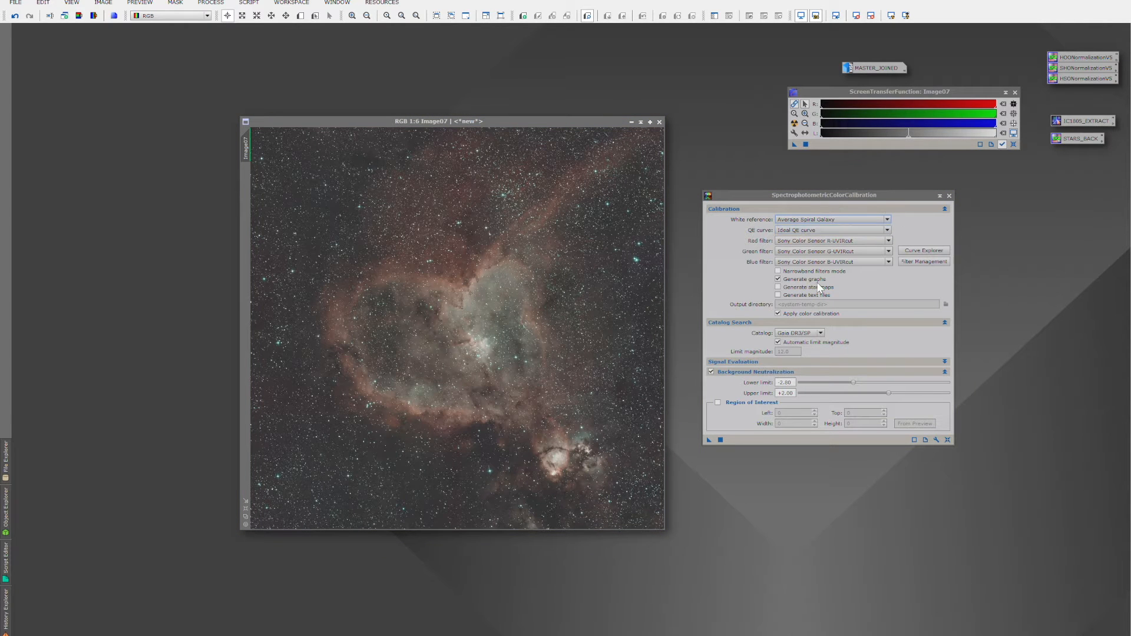
click(811, 232)
click(840, 311)
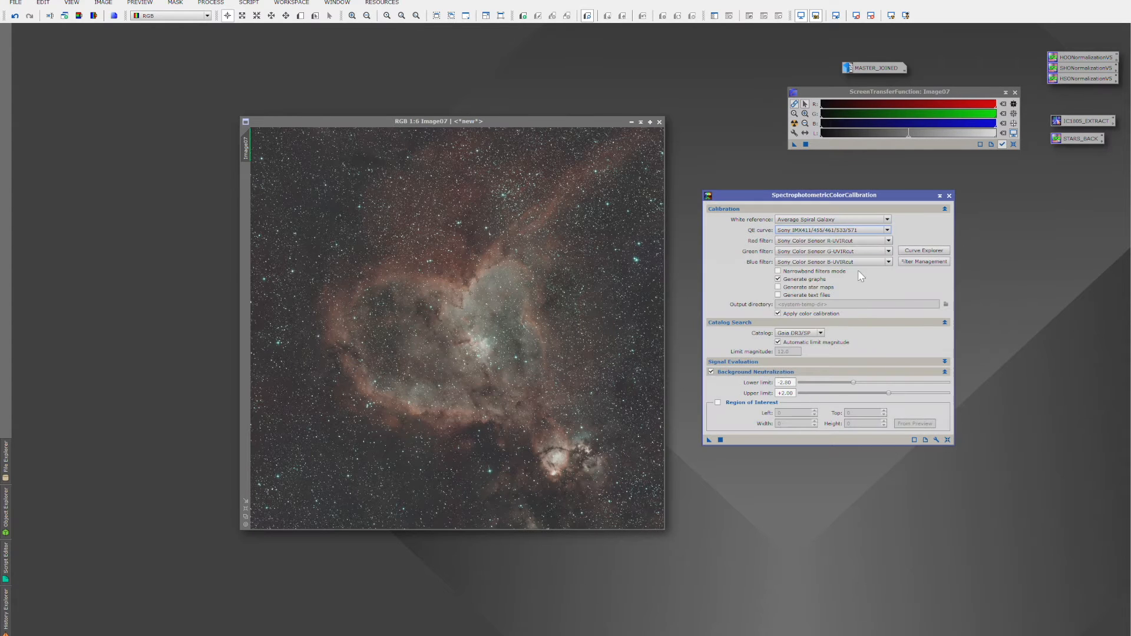
Step: Set the red, green and blue filters to their matching Sony CMOS UVIRcut / Opt. L-Ultimate curves
click(843, 241)
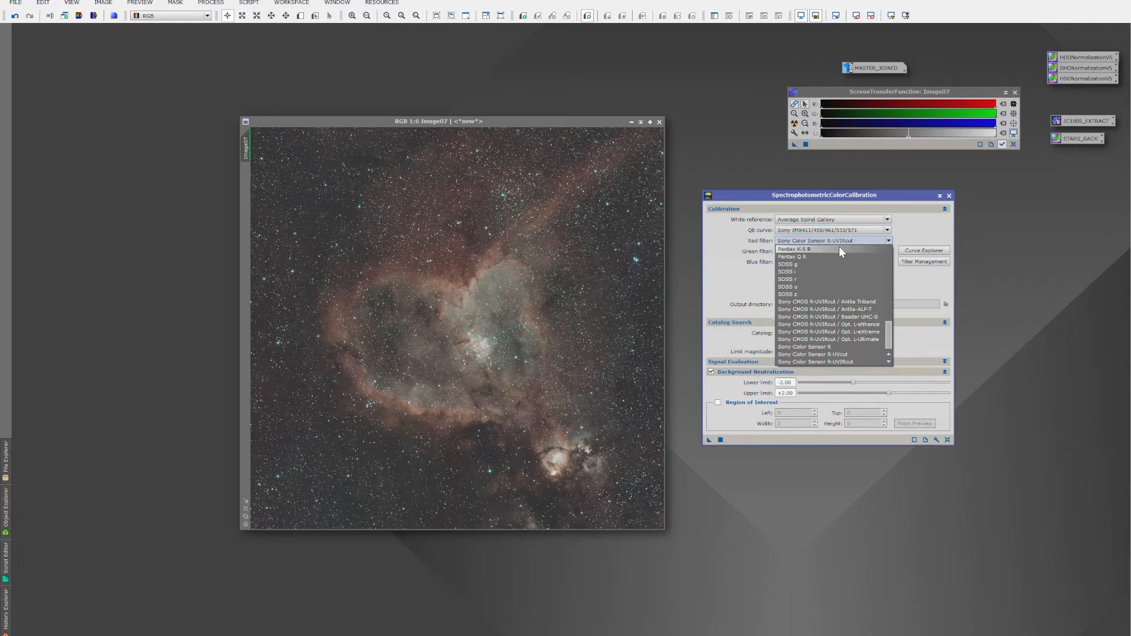
click(866, 340)
click(851, 252)
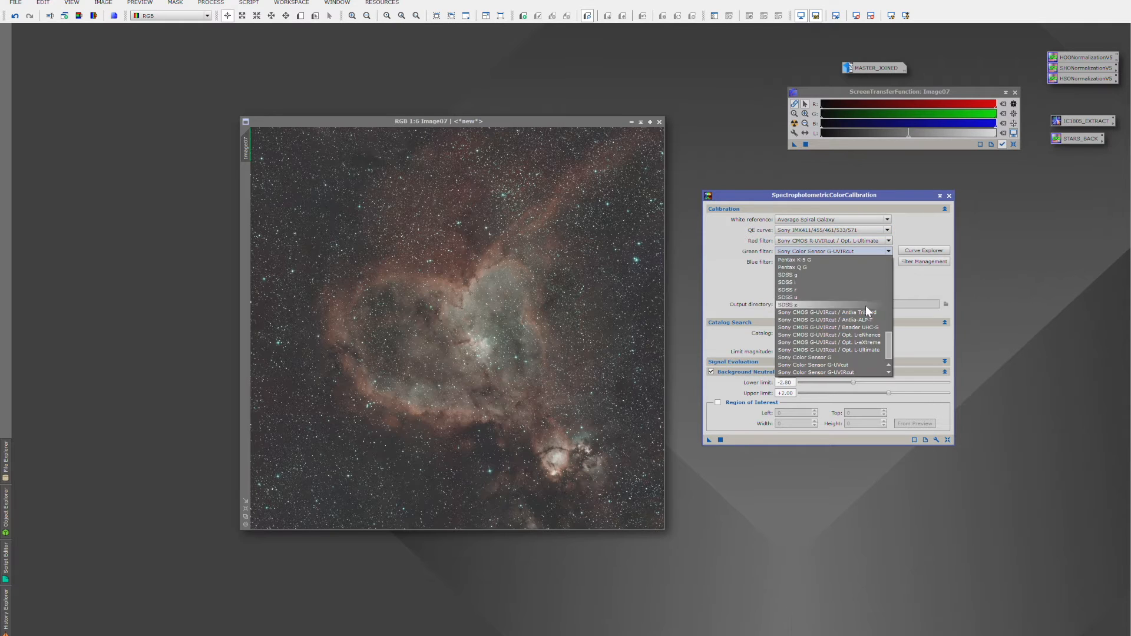
click(868, 350)
click(857, 262)
click(862, 360)
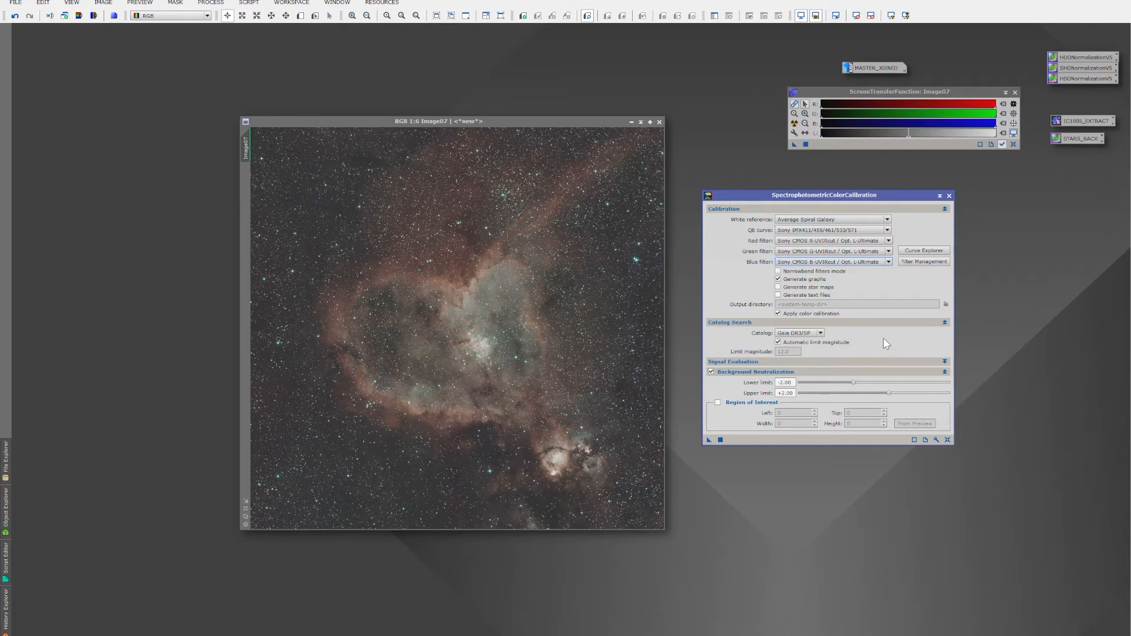
Step: Create a preview of about 27 × 21 pixels on star-free dark sky at the lower left of Image07
click(299, 475)
scroll(298, 475, up, 6)
scroll(299, 475, up, 2)
click(300, 15)
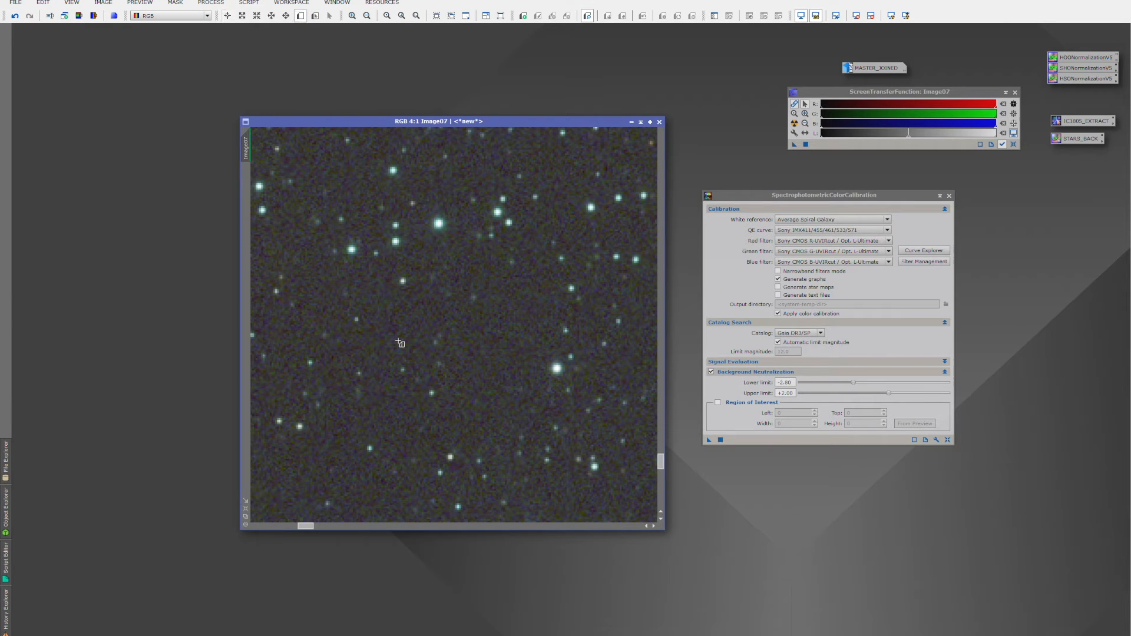
drag(461, 345, 511, 383)
scroll(511, 383, down, 6)
scroll(543, 408, down, 1)
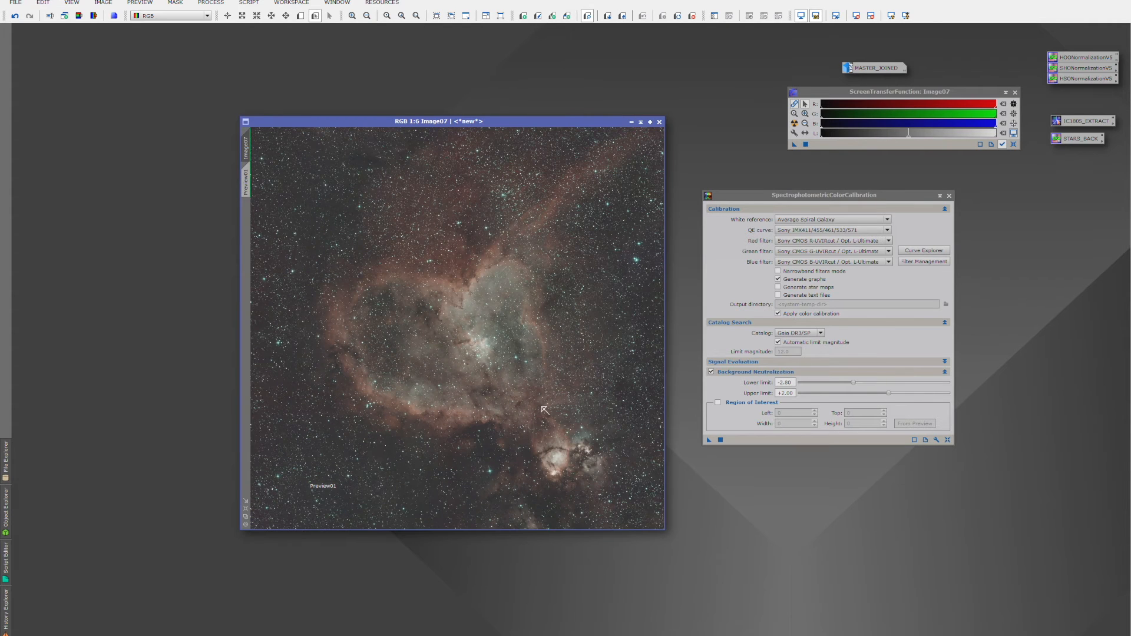
Step: Color-calibrate Image07 with Preview01 as the background region of interest, and close the white balance graphs
click(718, 403)
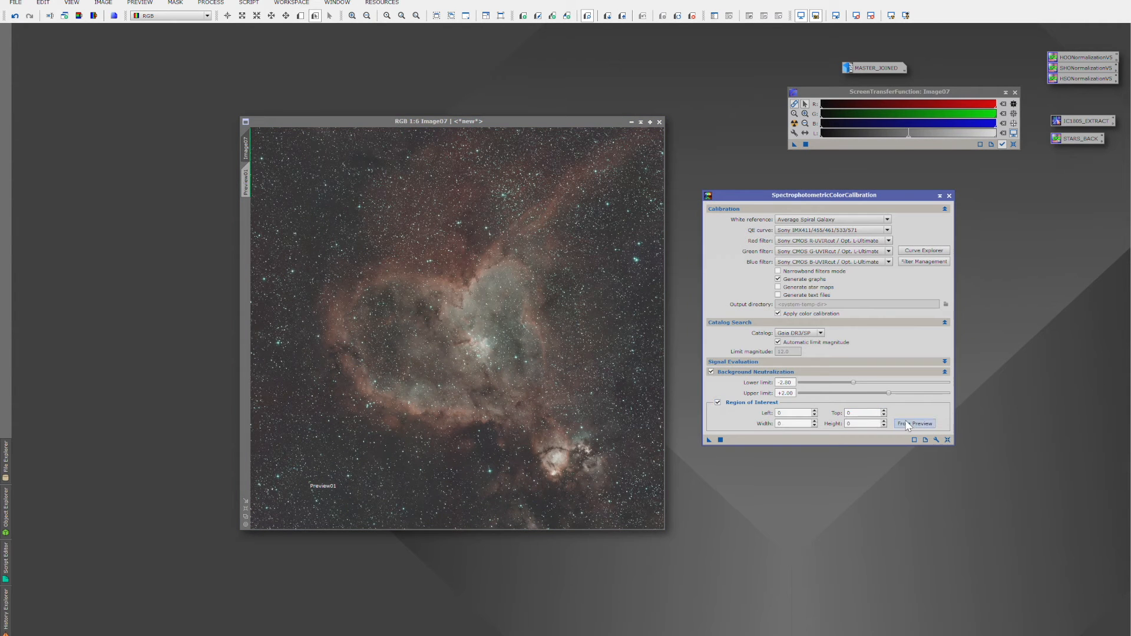
click(913, 424)
click(561, 321)
click(531, 331)
click(583, 336)
drag(709, 441, 547, 374)
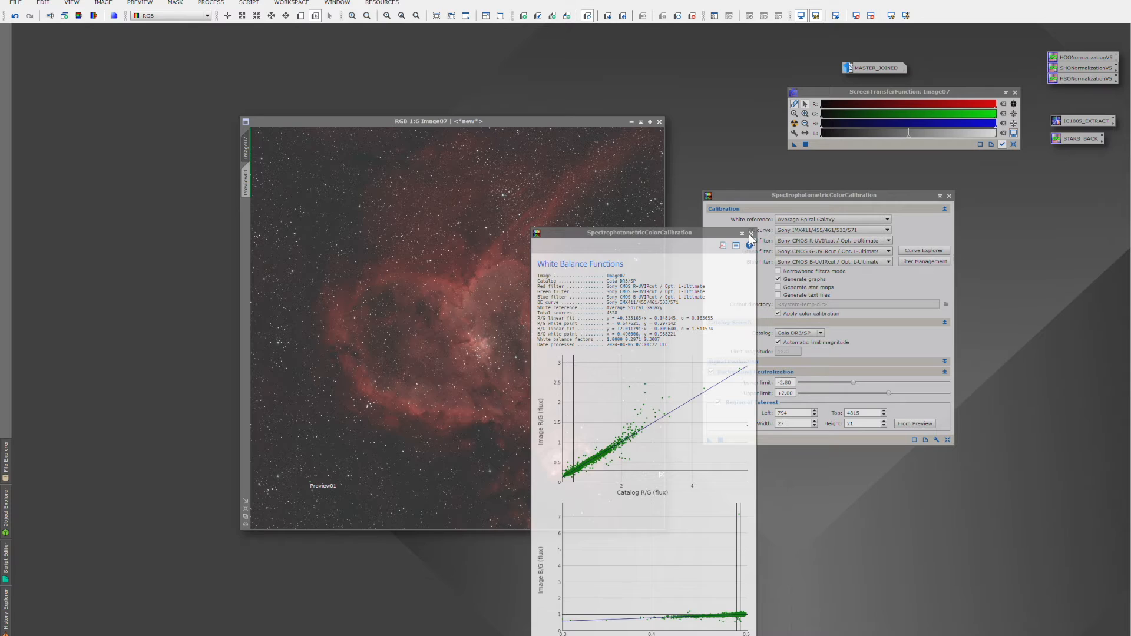
click(751, 234)
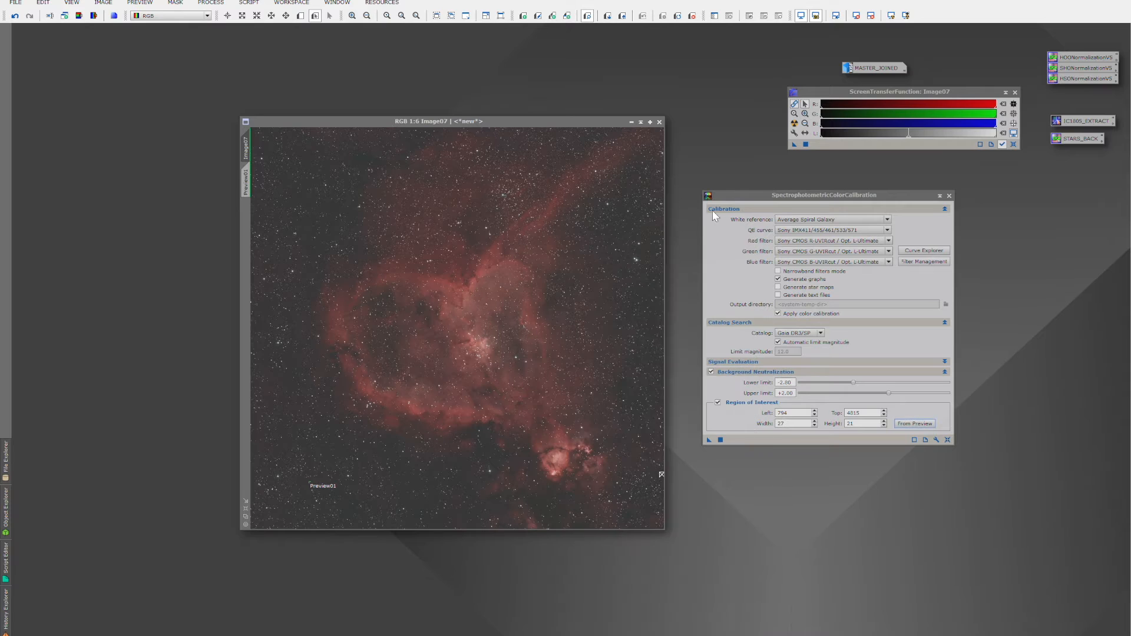
Step: Close SpectrophotometricColorCalibration, delete the preview from Image07 and reapply the automatic screen stretch
click(949, 196)
click(141, 3)
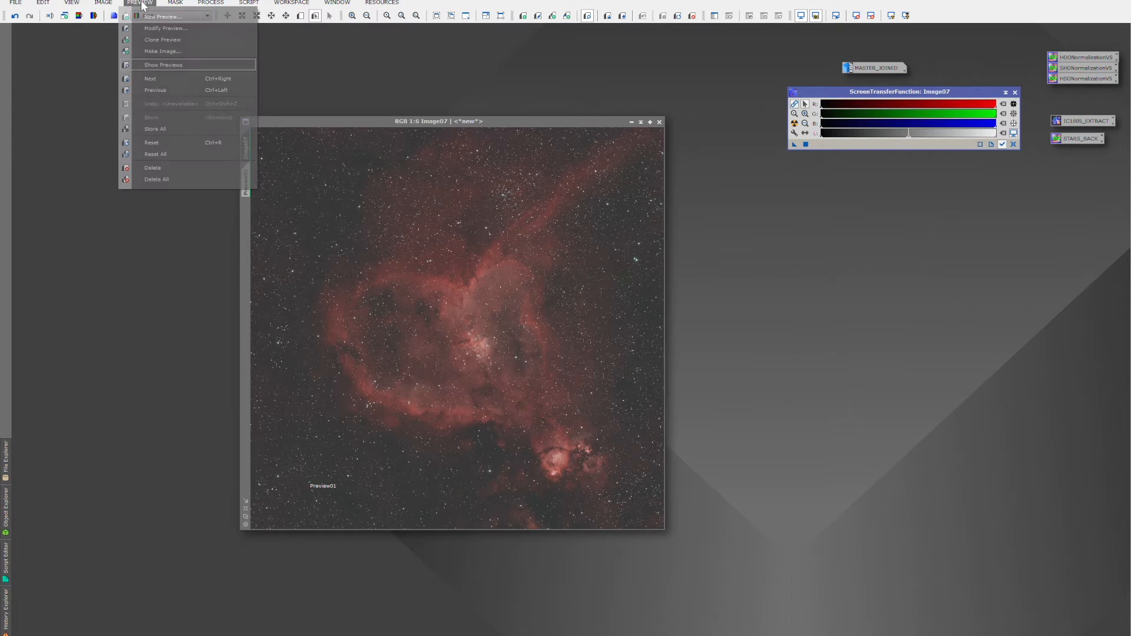
click(155, 178)
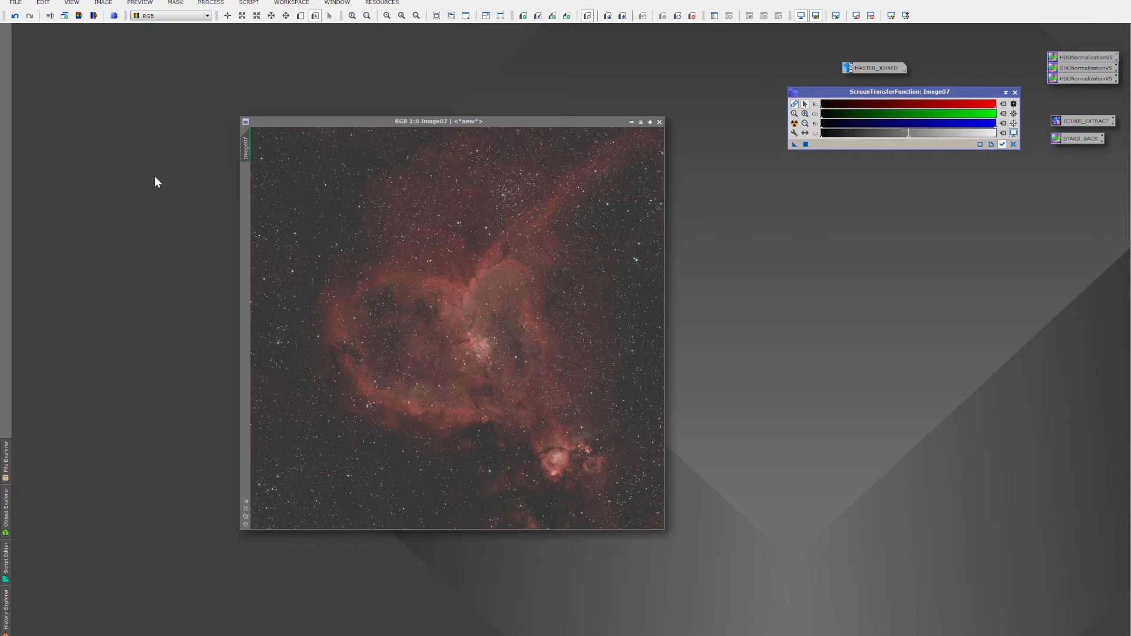
click(795, 125)
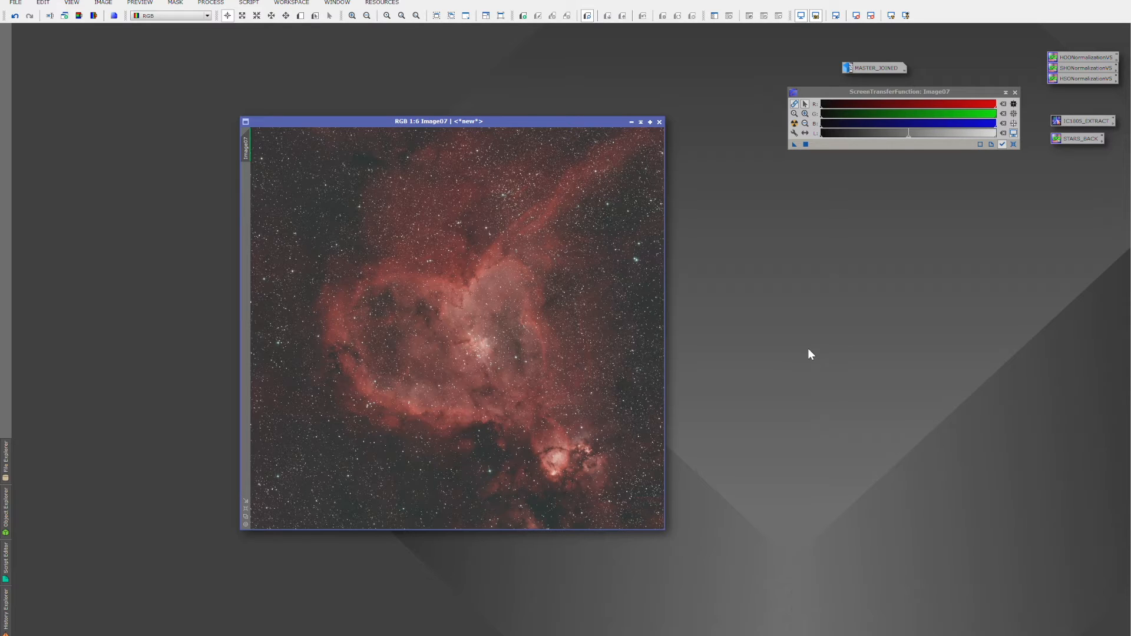
Step: Undo the color calibration on Image07, reapply the automatic screen stretch and delete the restored preview
click(16, 17)
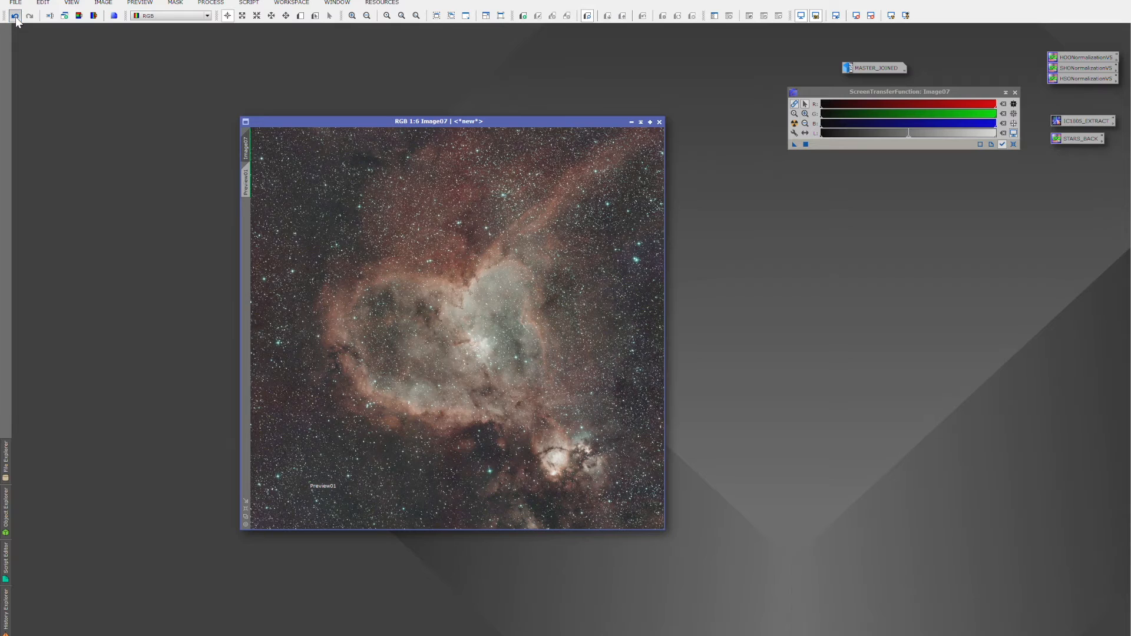
click(794, 123)
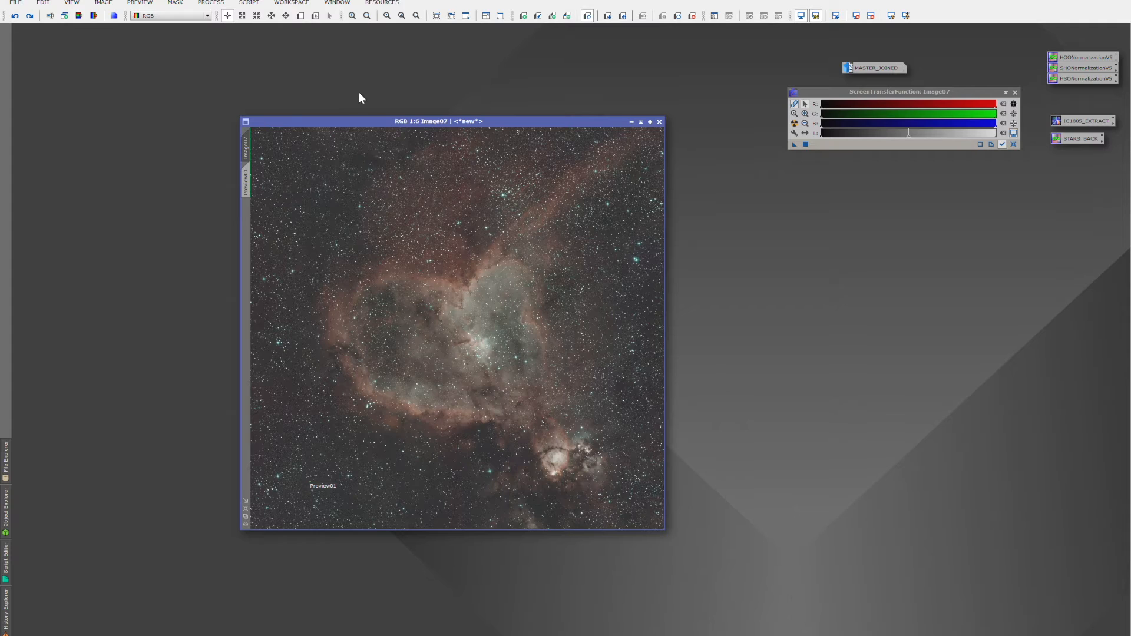
click(140, 2)
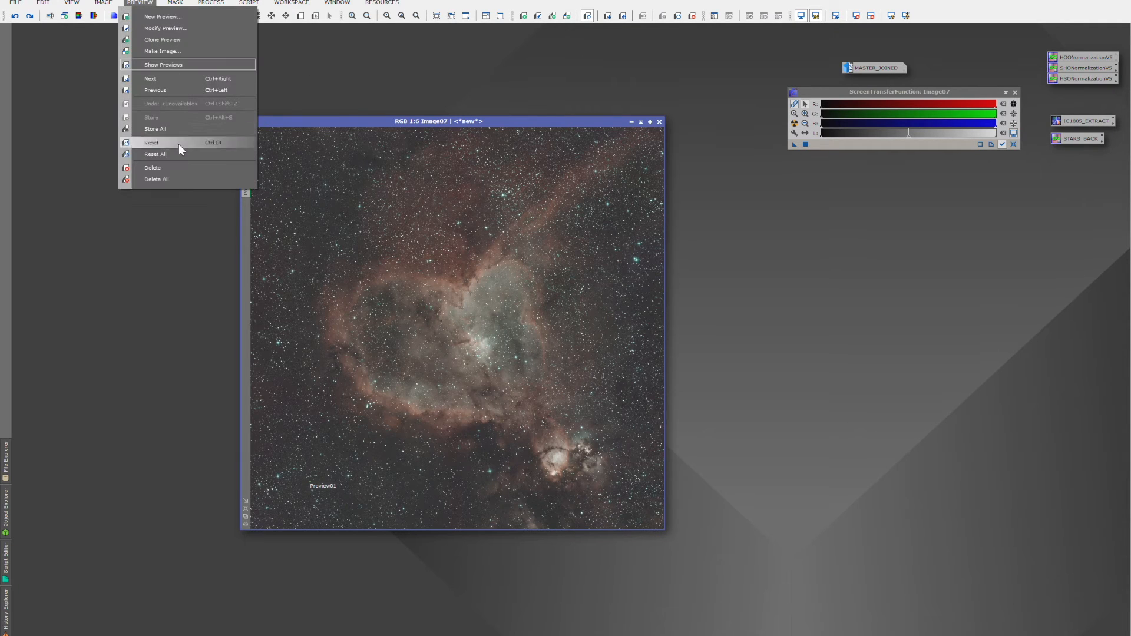
click(180, 176)
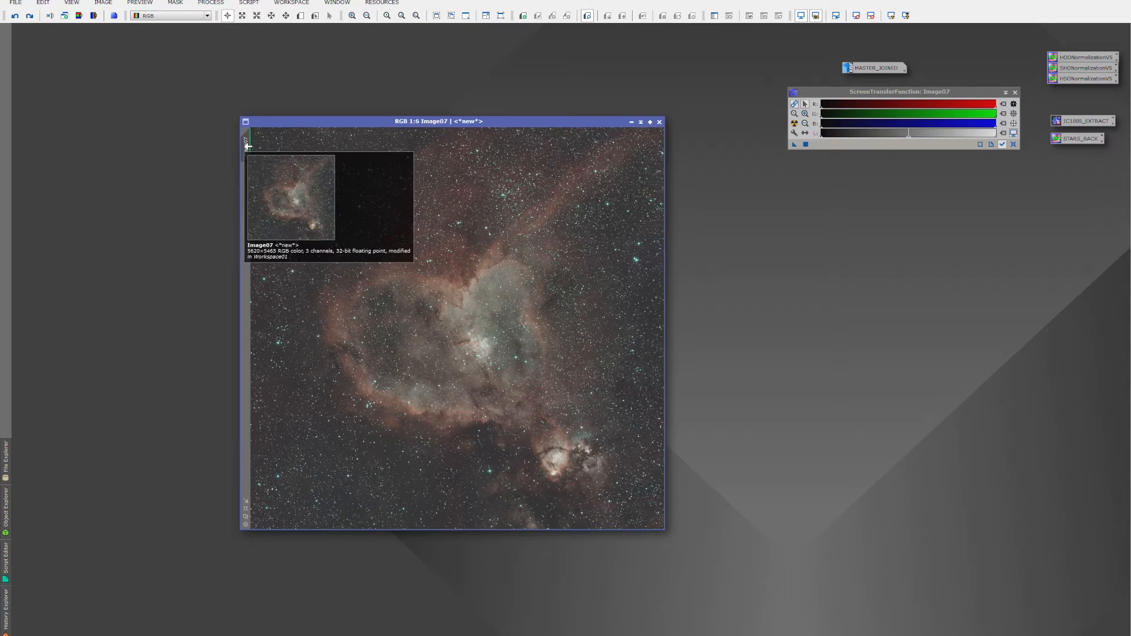
Step: Clone the uncalibrated Image07 and arrange the two image windows side by side
drag(247, 148, 134, 123)
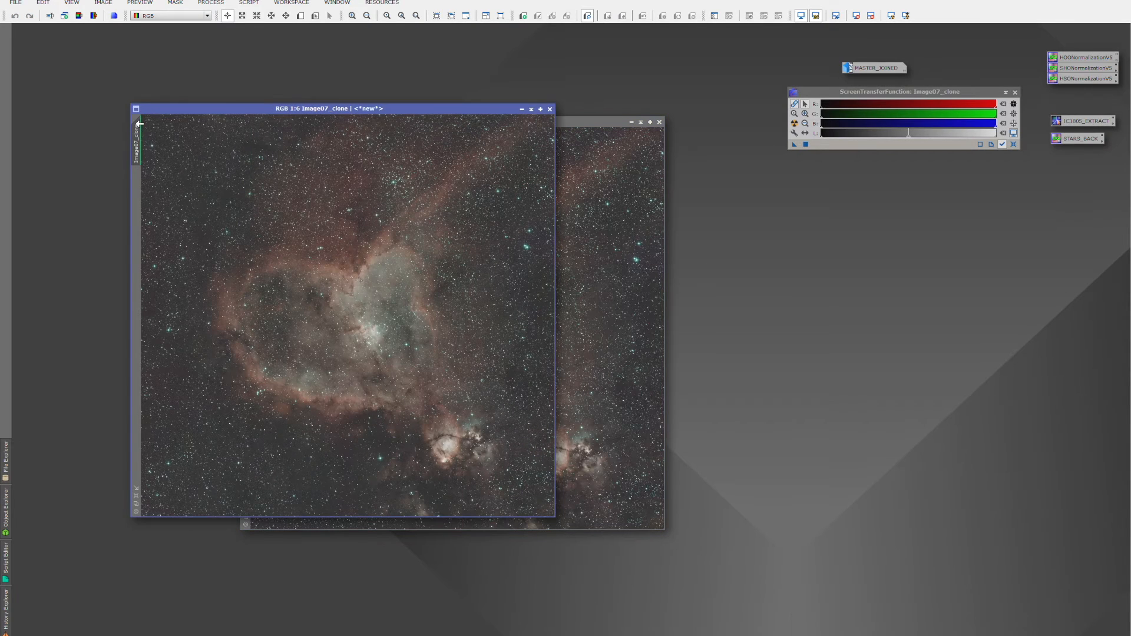
drag(344, 109, 261, 87)
drag(497, 122, 744, 198)
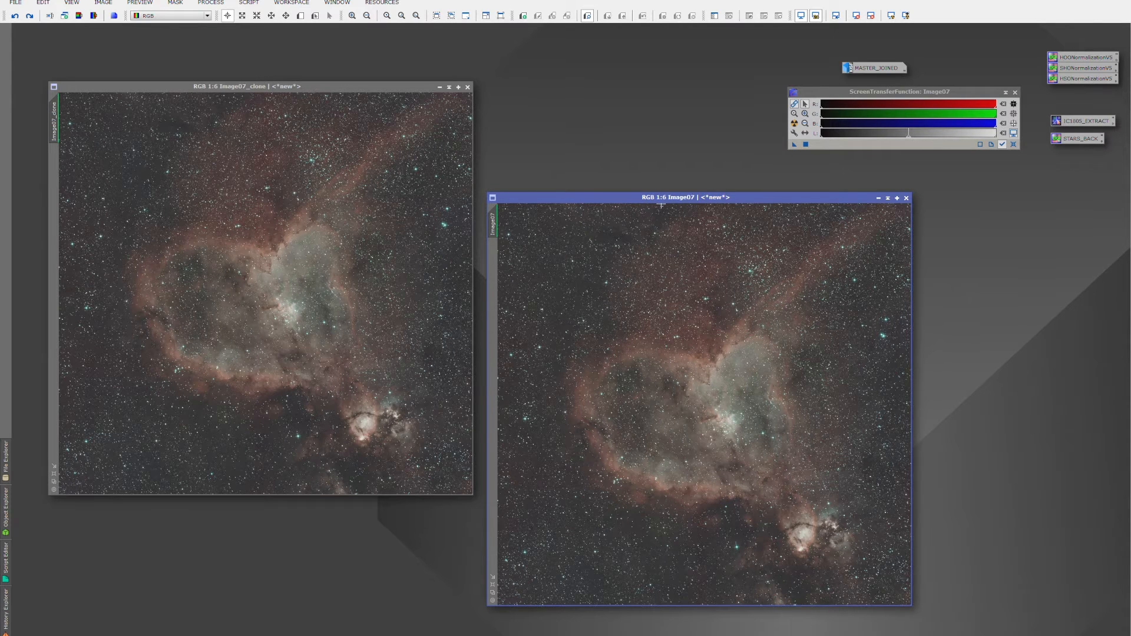
drag(661, 195, 647, 178)
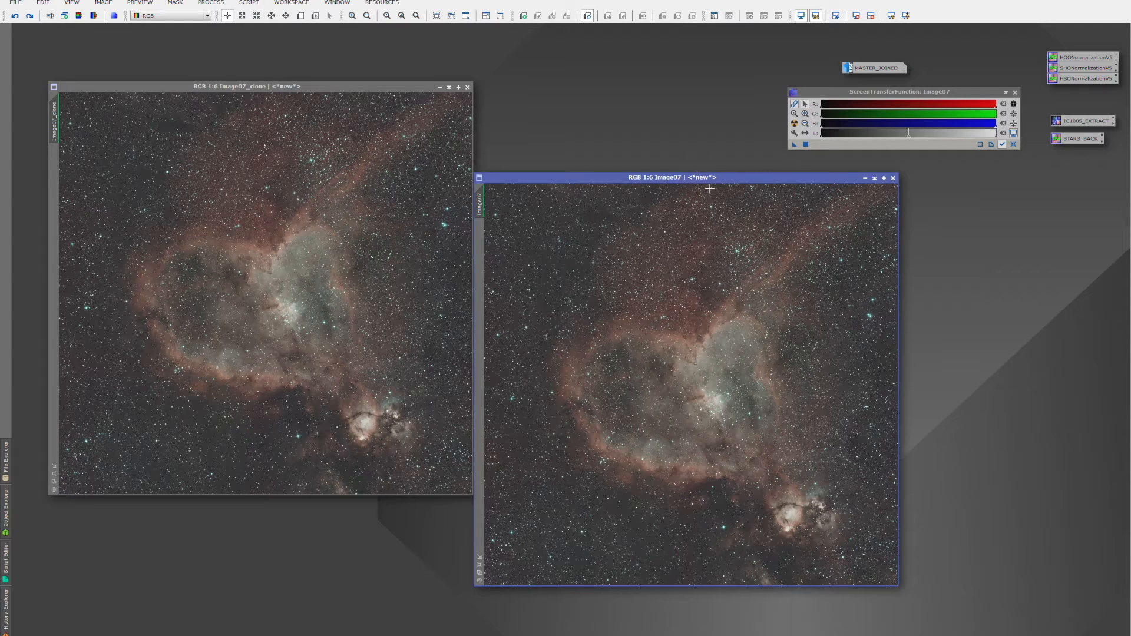
Step: Redo the color calibration on Image07, reapply the automatic screen stretch and move its window clear of the clone
click(30, 15)
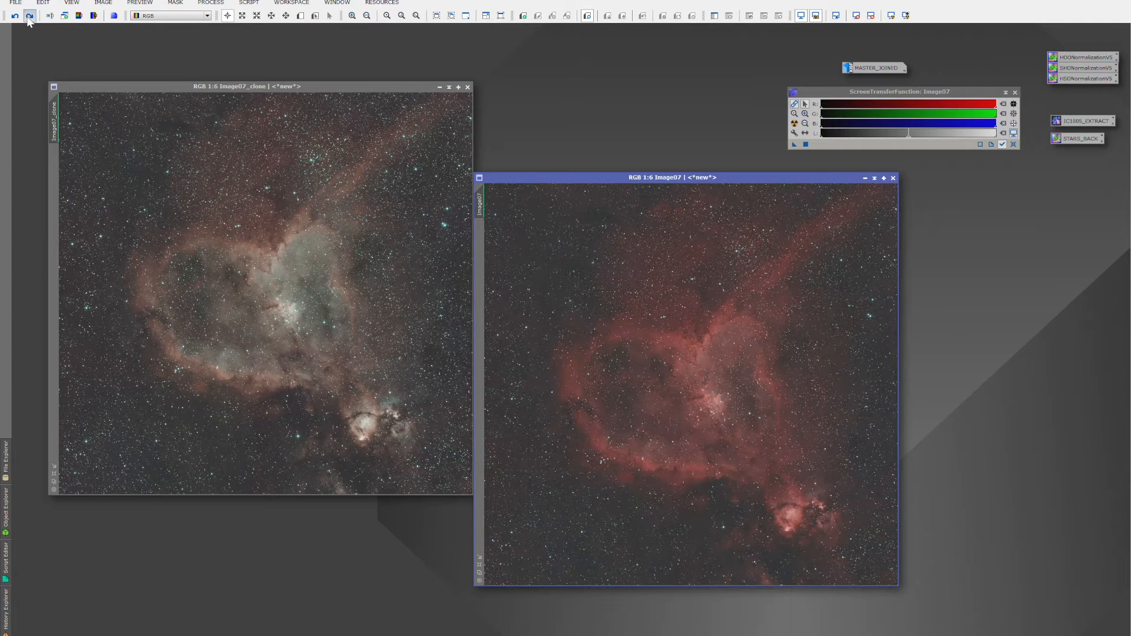
click(794, 123)
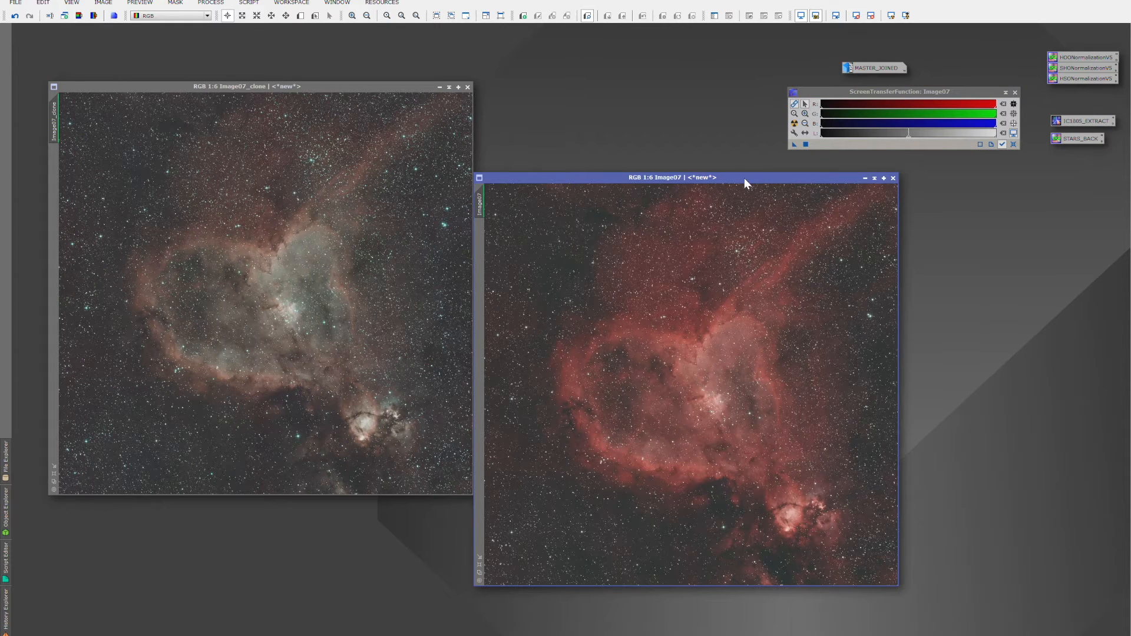
drag(747, 177, 812, 186)
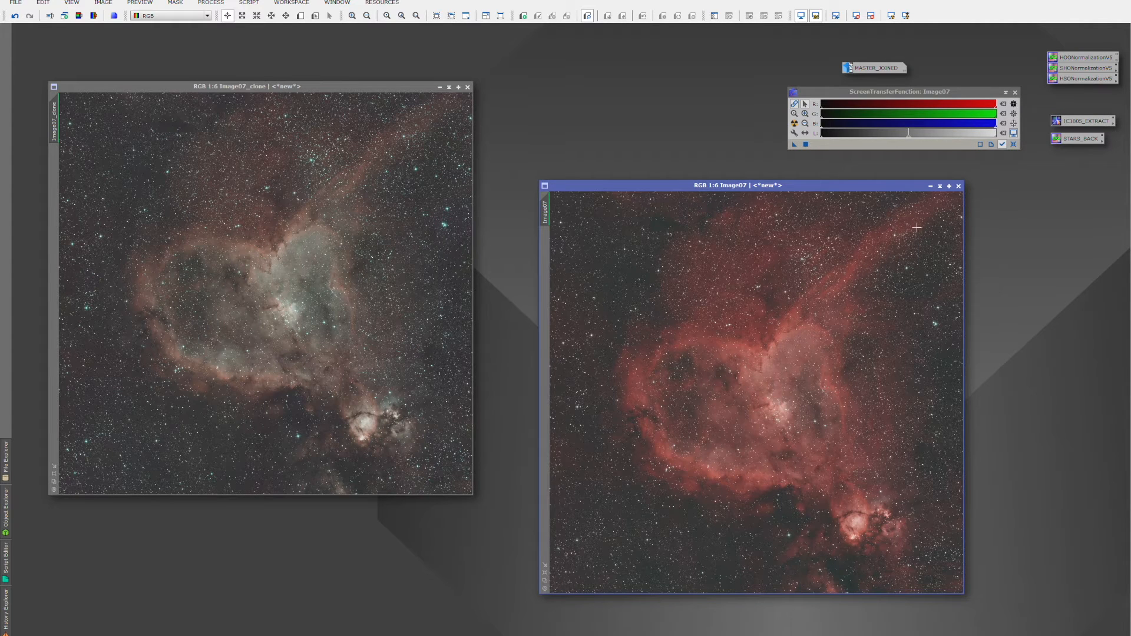
Step: Rename the color-calibrated Image07 as NATURAL and its uncalibrated clone as RGB
right_click(846, 316)
click(882, 351)
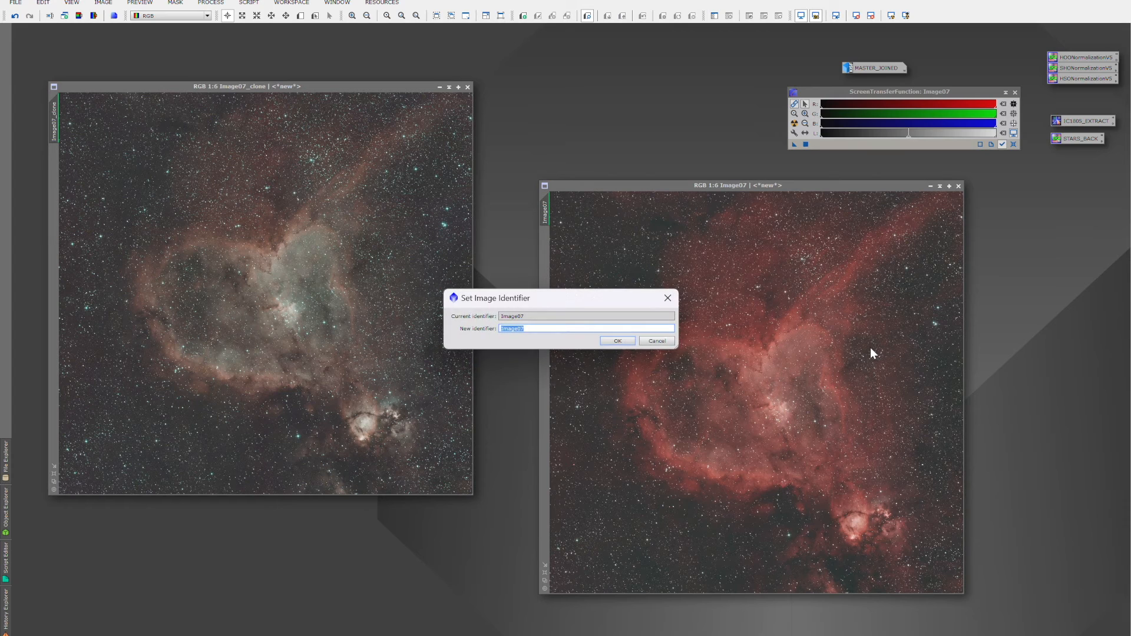
text(NATURAL)
click(617, 340)
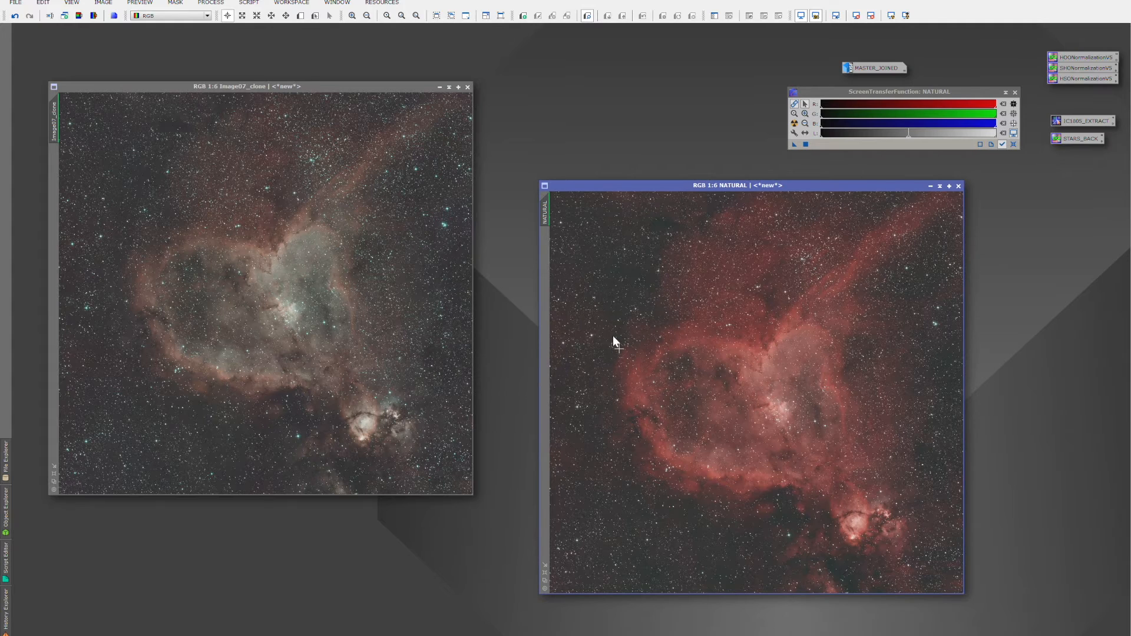
right_click(244, 252)
click(269, 284)
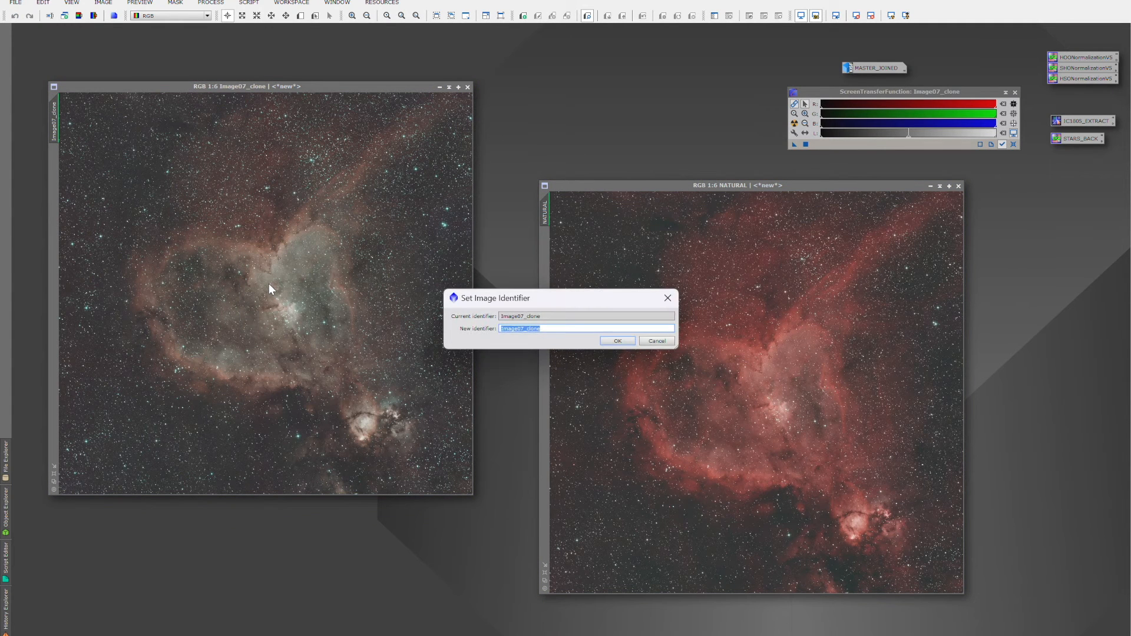
text(RGB)
click(618, 341)
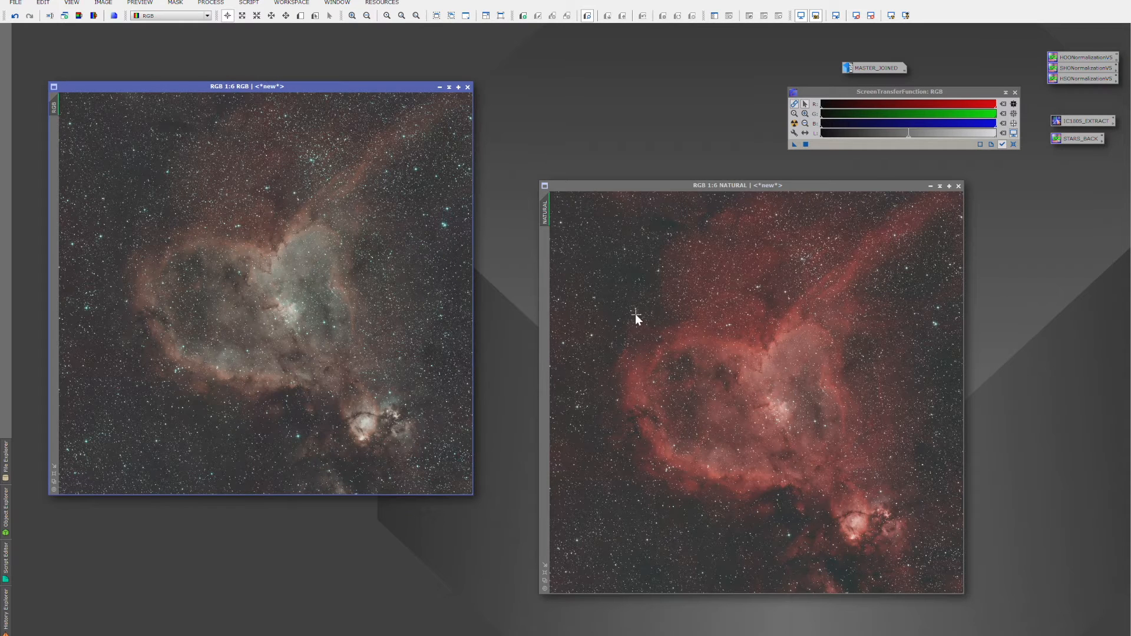
Step: Minimize the NATURAL image to an icon and set it aside in the workspace above the RGB image
click(931, 186)
drag(775, 395, 344, 59)
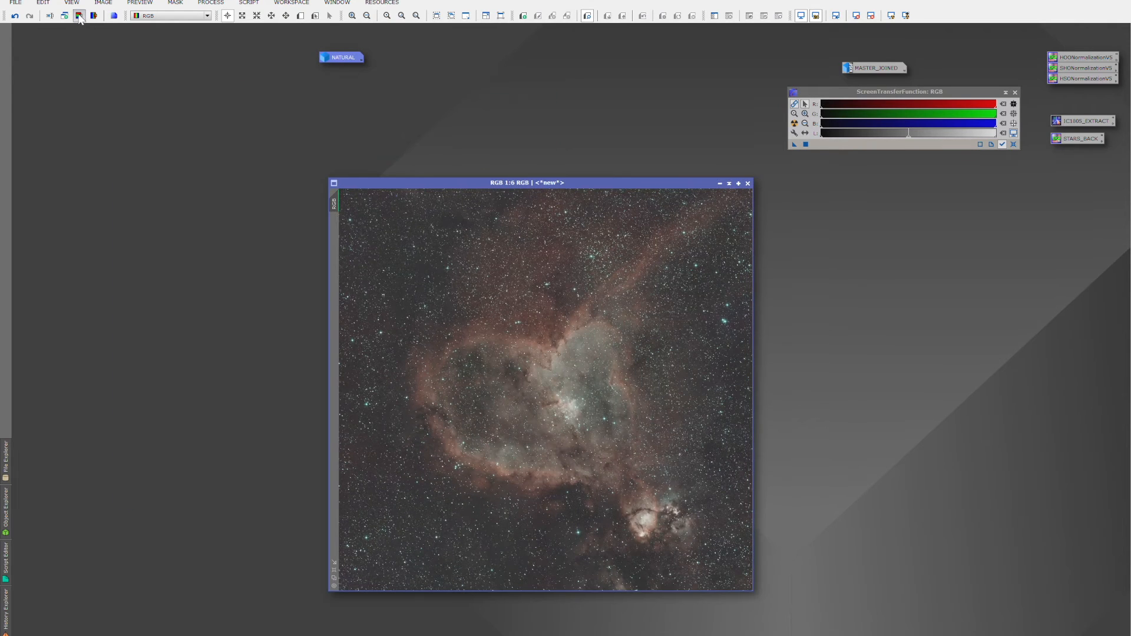
Step: Extract and auto-stretch the RGB image's luminance, measure its star FWHM with FWHMEccentricity, and close the luminance image
click(79, 16)
click(815, 16)
click(250, 3)
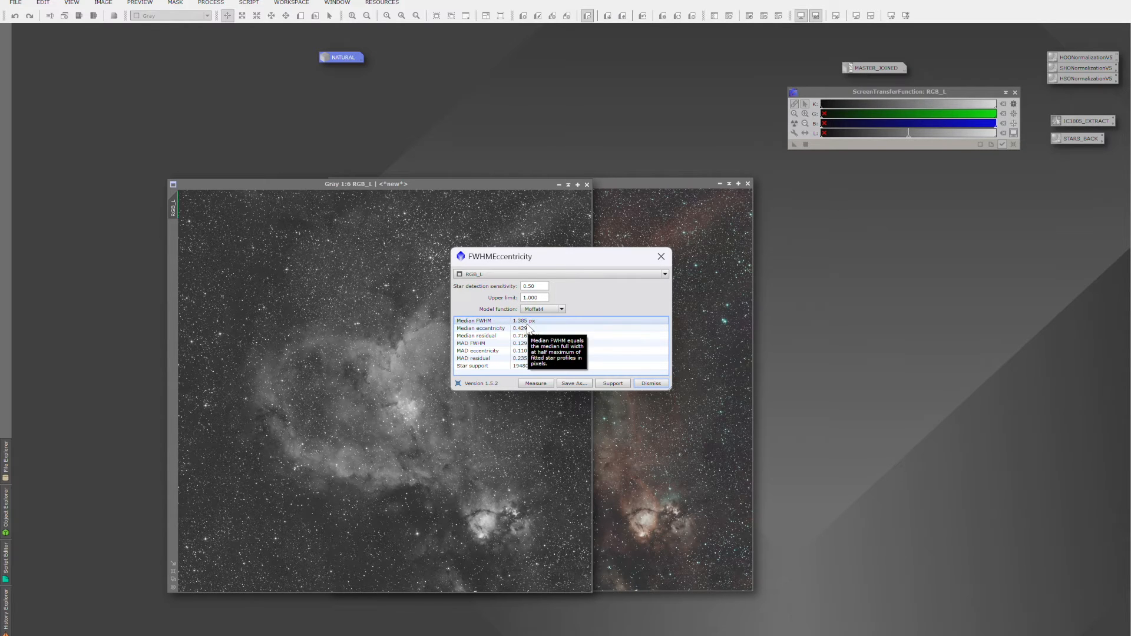
click(661, 256)
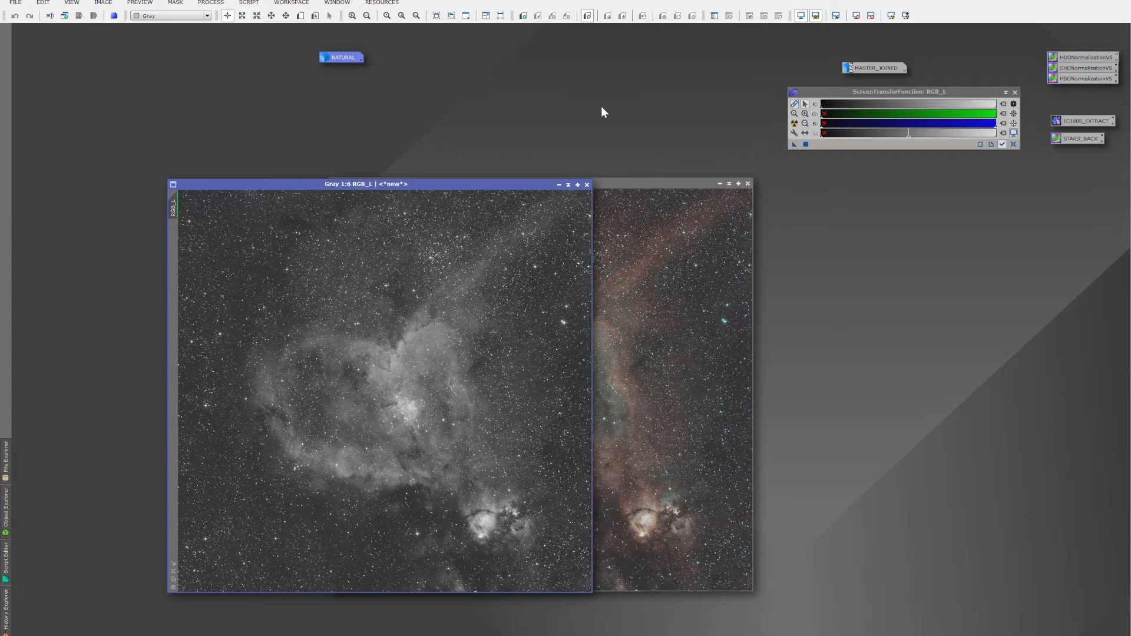
click(587, 184)
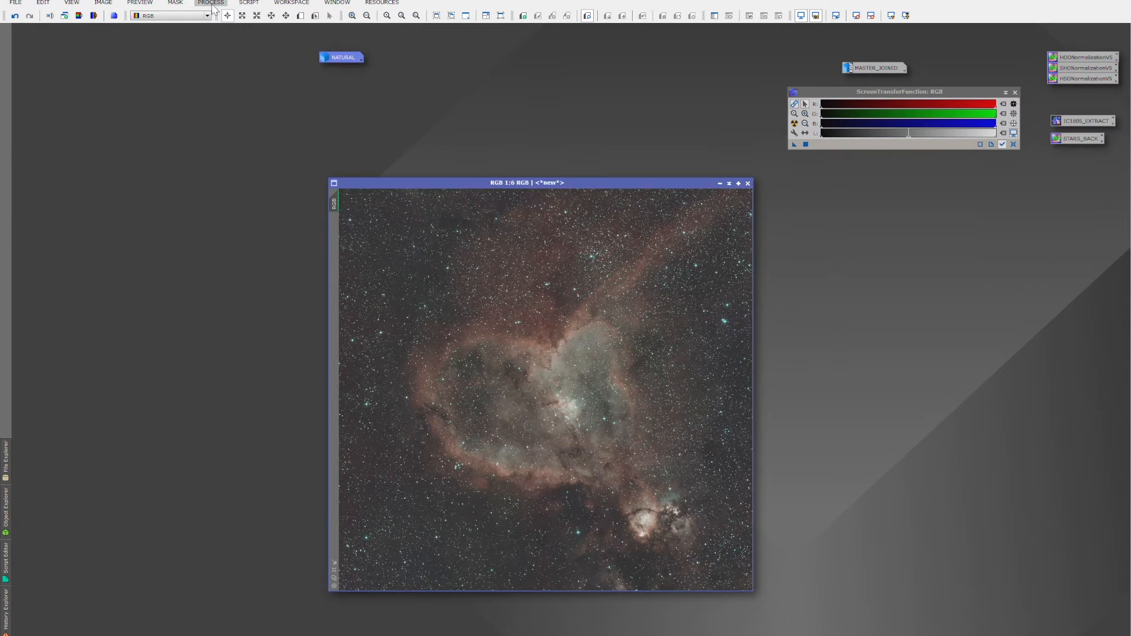
Step: Apply BlurXTerminator to the RGB image with a PSF diameter of 1.39 pixels and nonstellar sharpening at 0.50
click(211, 2)
mouse_move(235, 19)
click(379, 164)
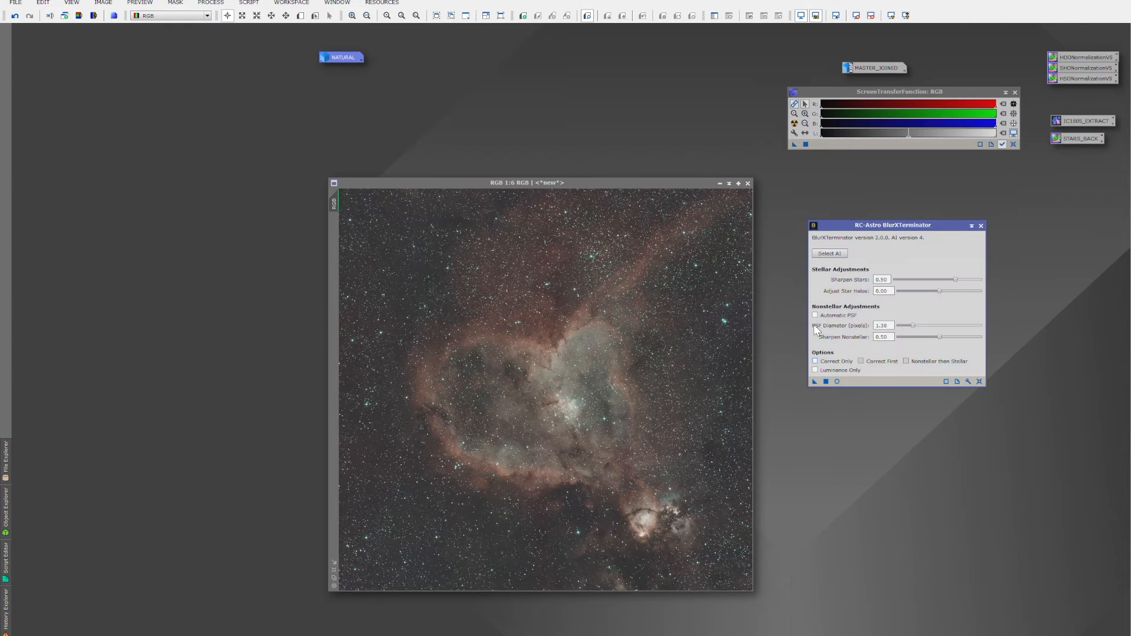
double_click(891, 325)
text(1.39)
click(891, 337)
drag(815, 382, 684, 380)
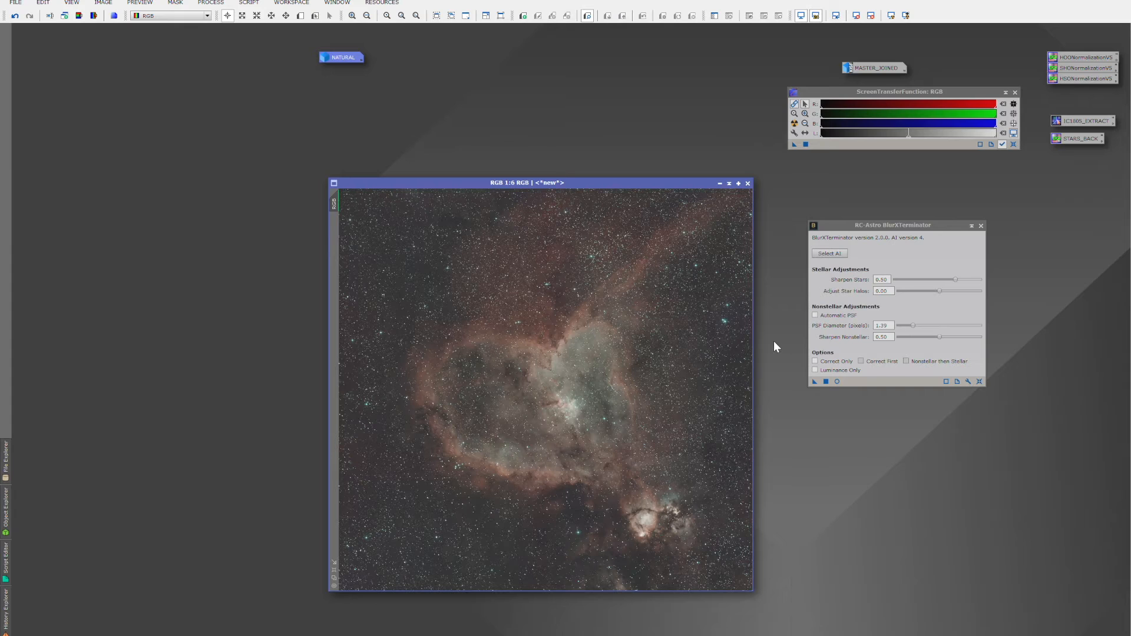
Step: Minimize the RGB image, set its icon aside, and restore the NATURAL image clear of the BlurXTerminator window
click(719, 183)
drag(553, 390, 229, 58)
double_click(343, 57)
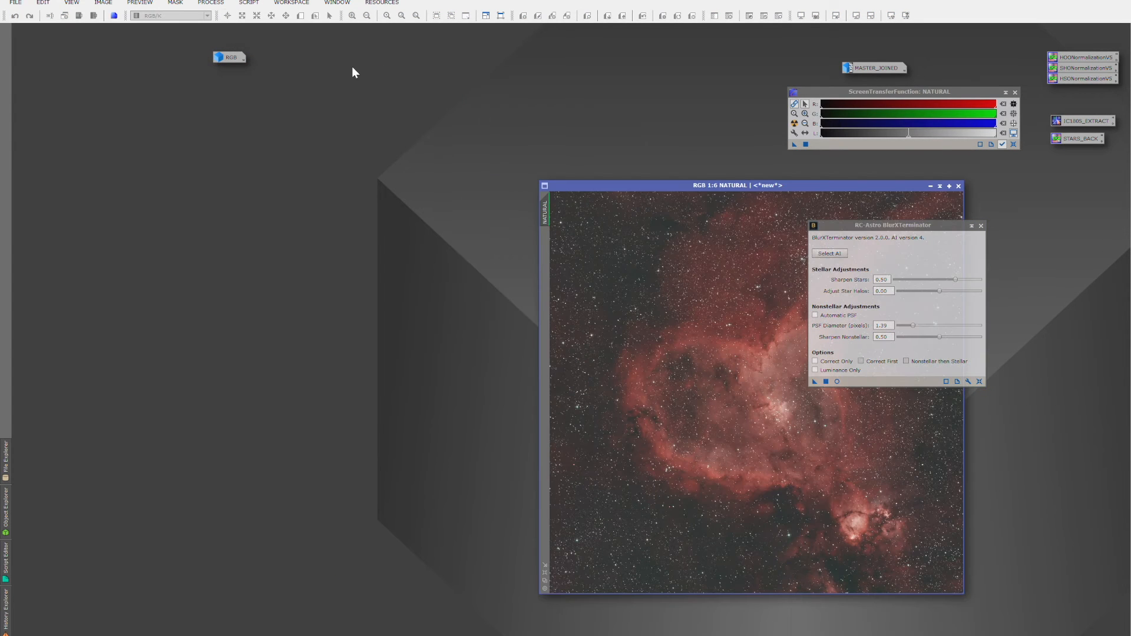
drag(758, 180, 480, 177)
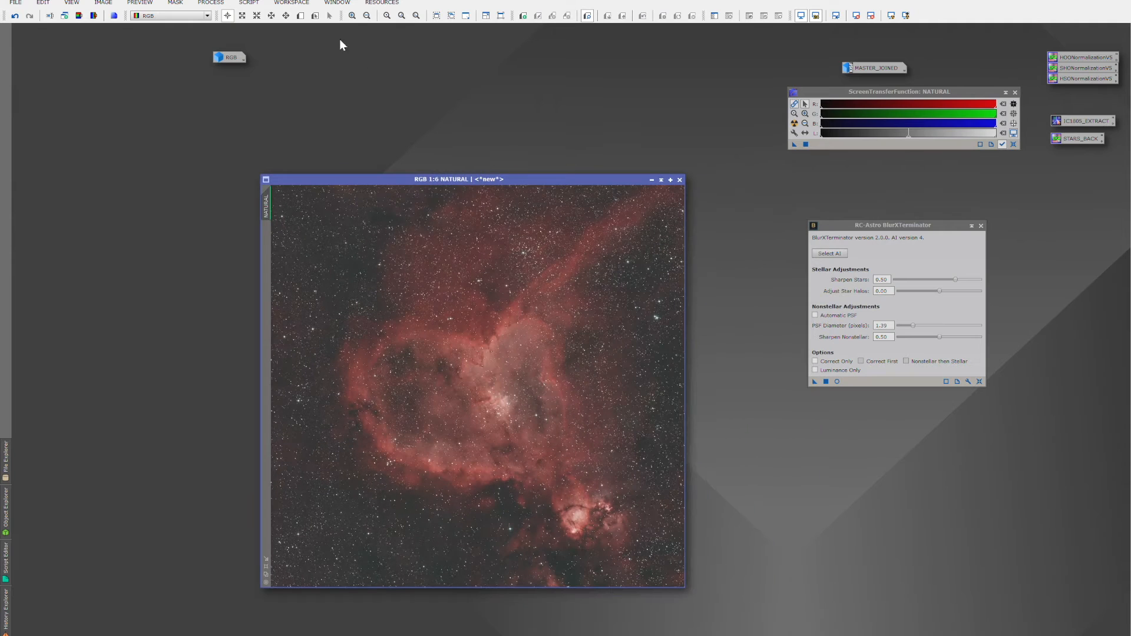
Step: Extract and auto-stretch the NATURAL image's luminance, measure its star FWHM with FWHMEccentricity, and close the luminance image
click(78, 15)
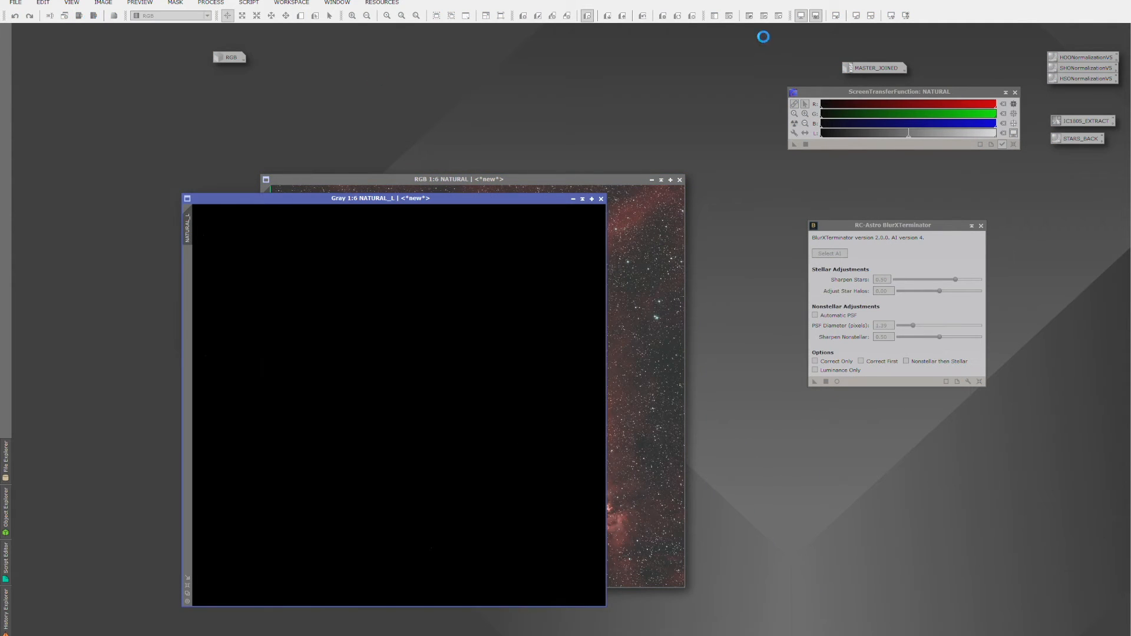
key(ctrl+a)
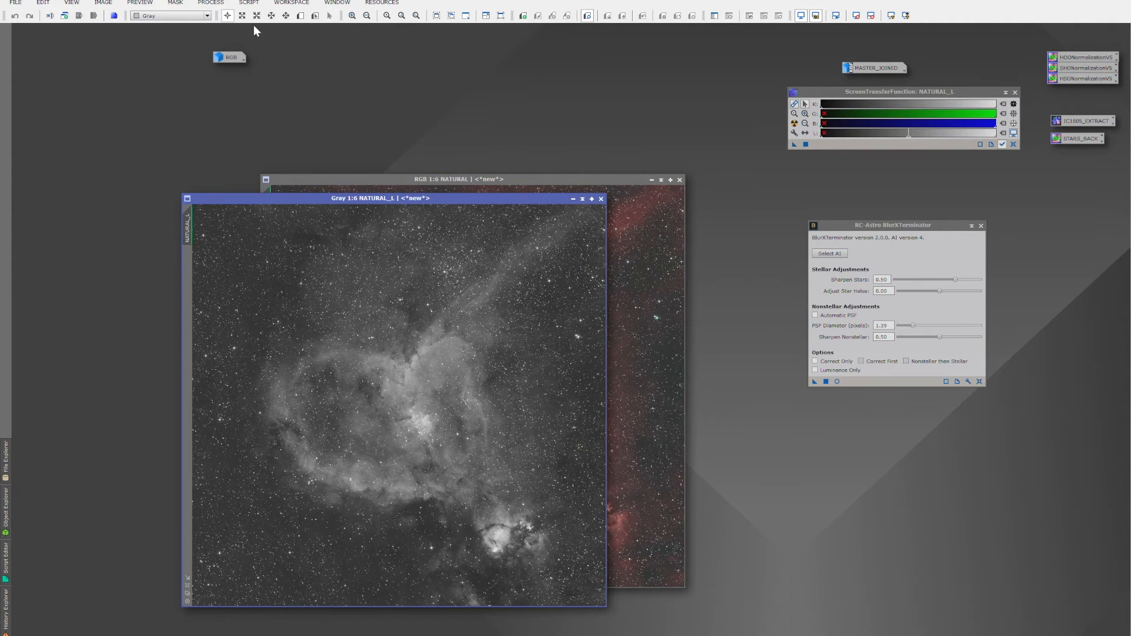
click(248, 3)
mouse_move(286, 66)
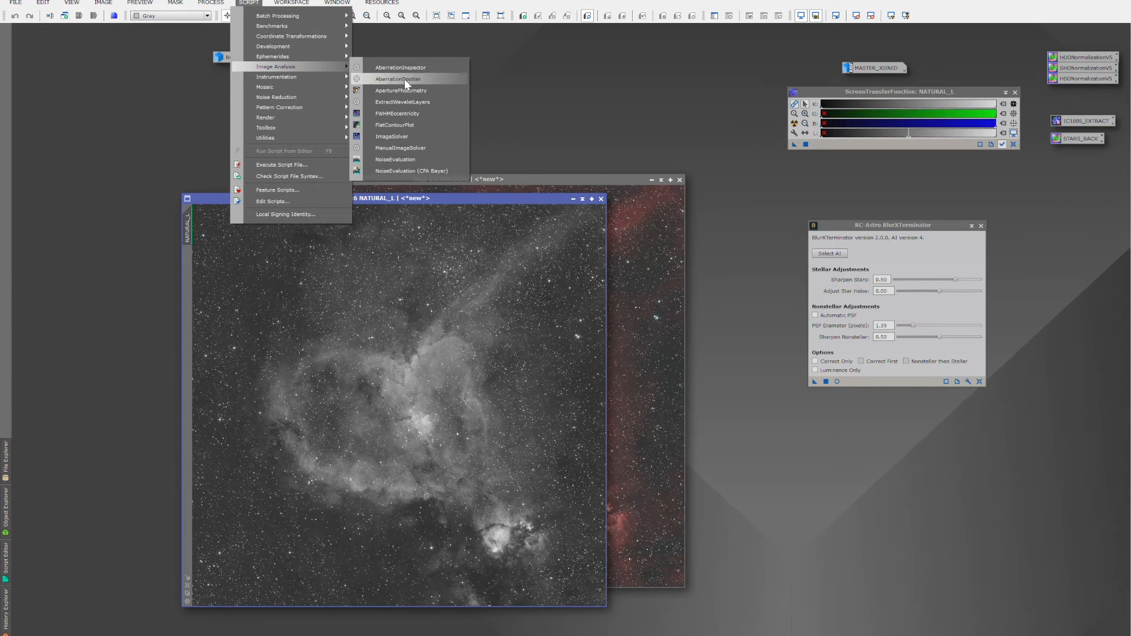
click(426, 111)
click(535, 383)
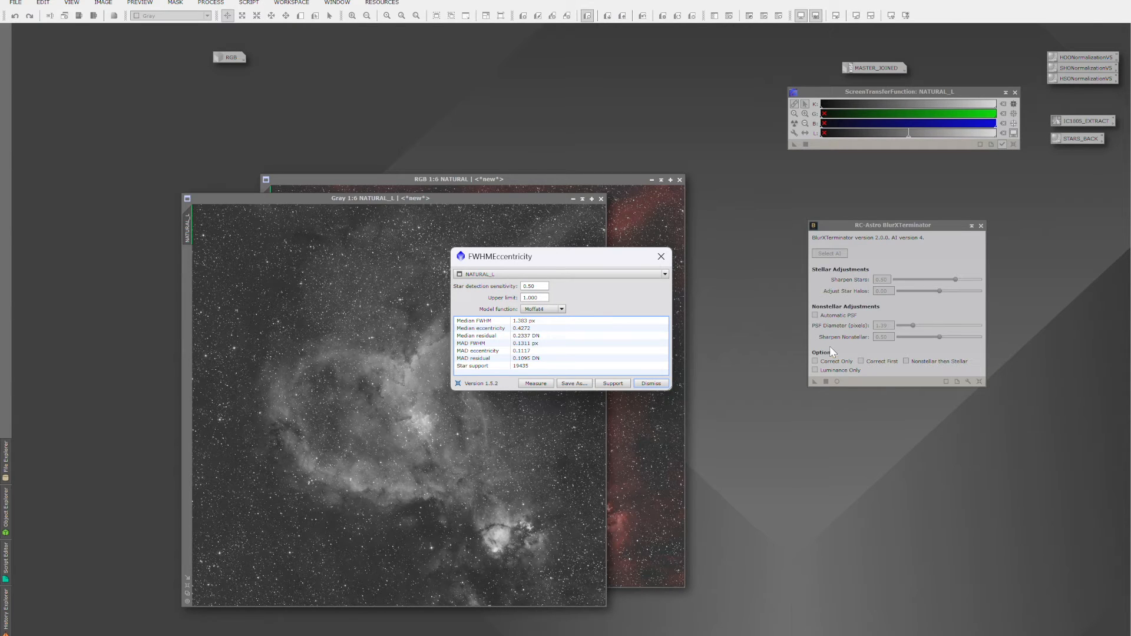
mouse_move(597, 326)
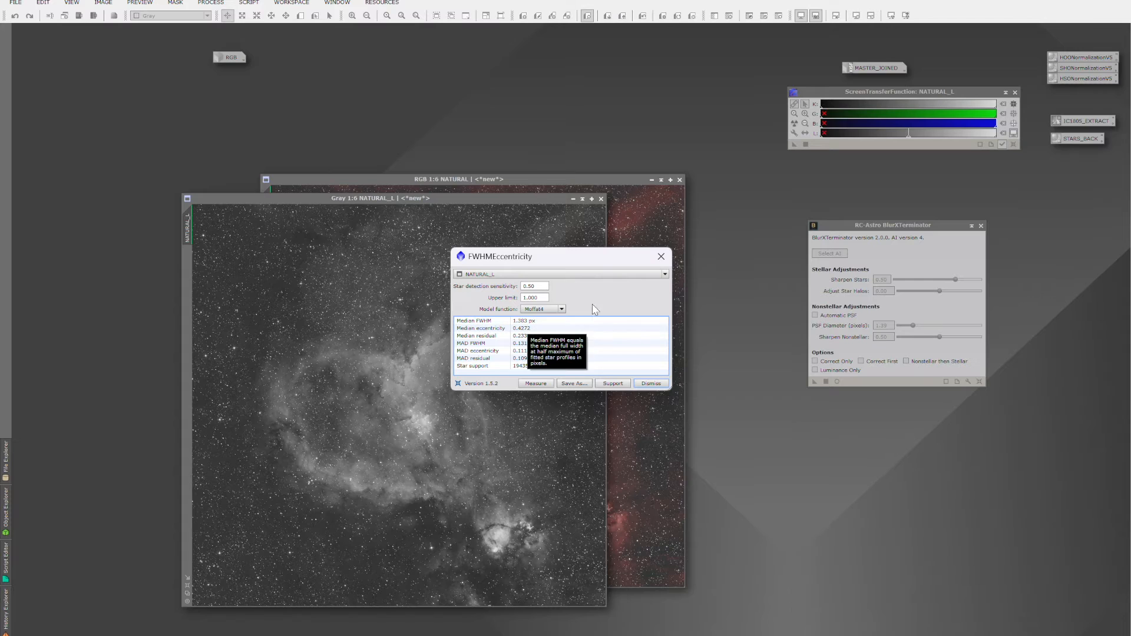
click(662, 256)
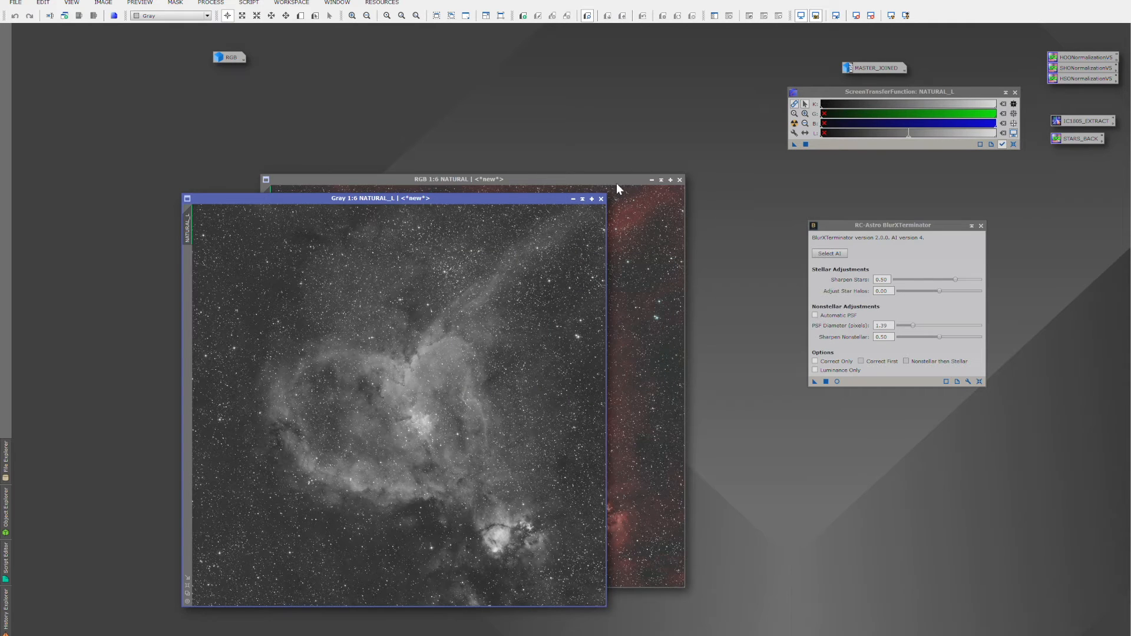
click(601, 199)
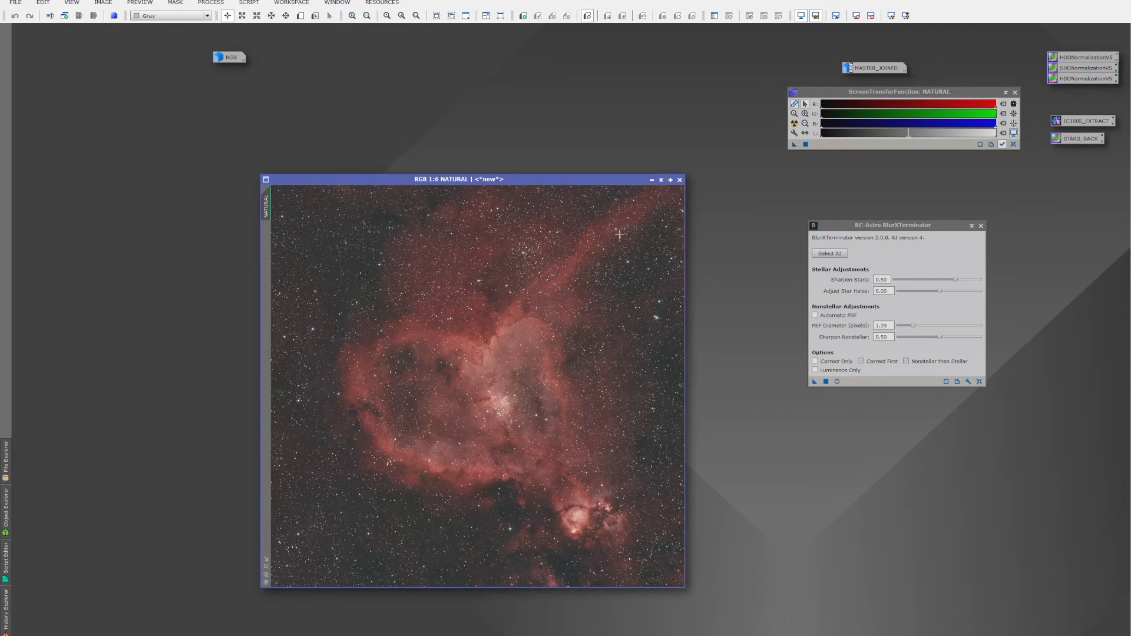
Step: Apply BlurXTerminator to the NATURAL image with a PSF diameter of 1.38 pixels and close the process
click(889, 325)
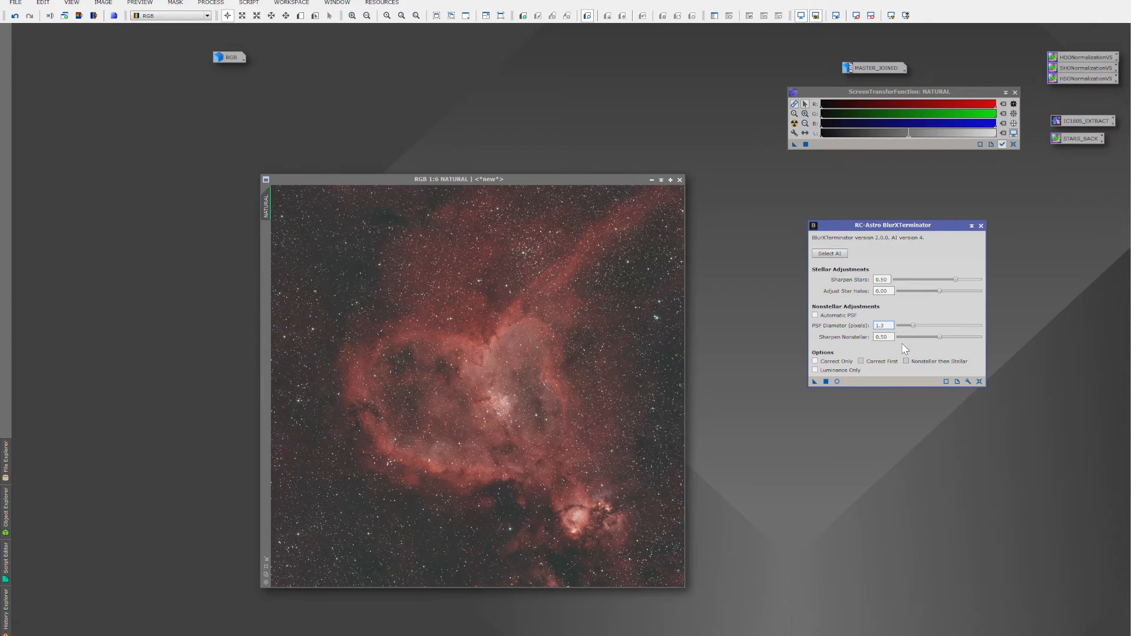
click(890, 337)
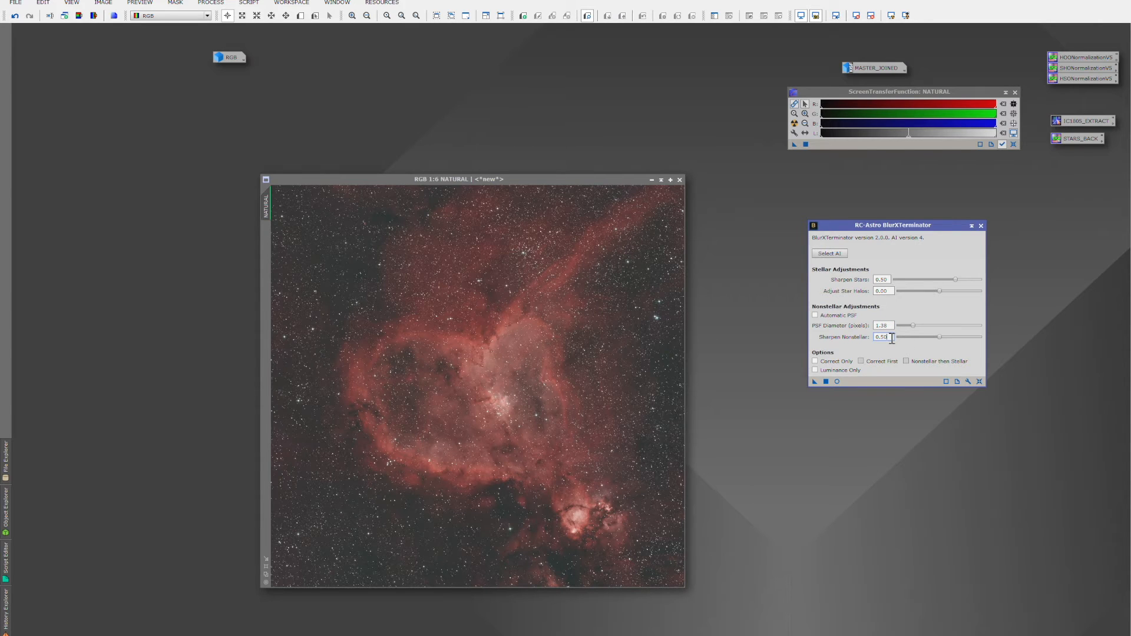
click(815, 381)
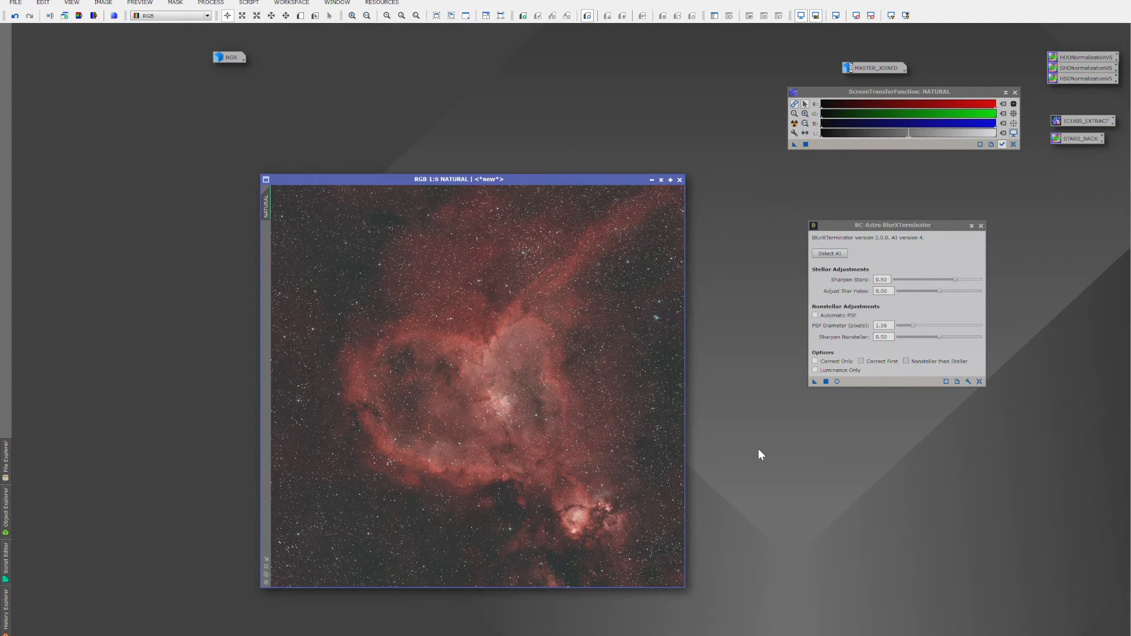
click(981, 225)
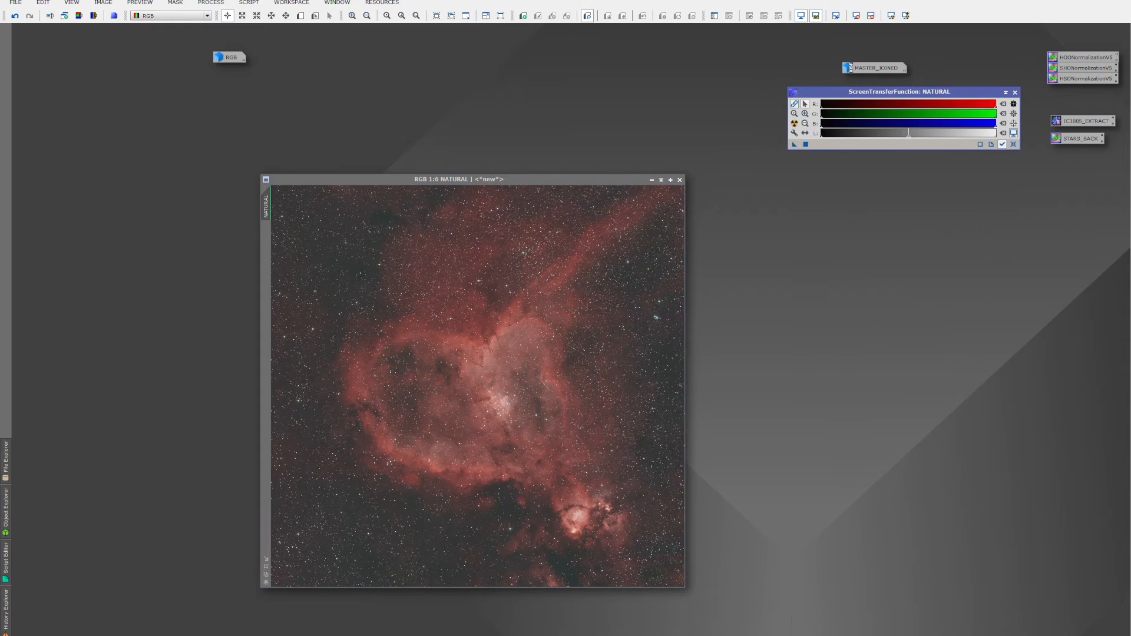
Step: Check the NATURAL image's stars up close and reduce its noise with NoiseXTerminator at its existing settings
click(631, 280)
scroll(631, 280, up, 11)
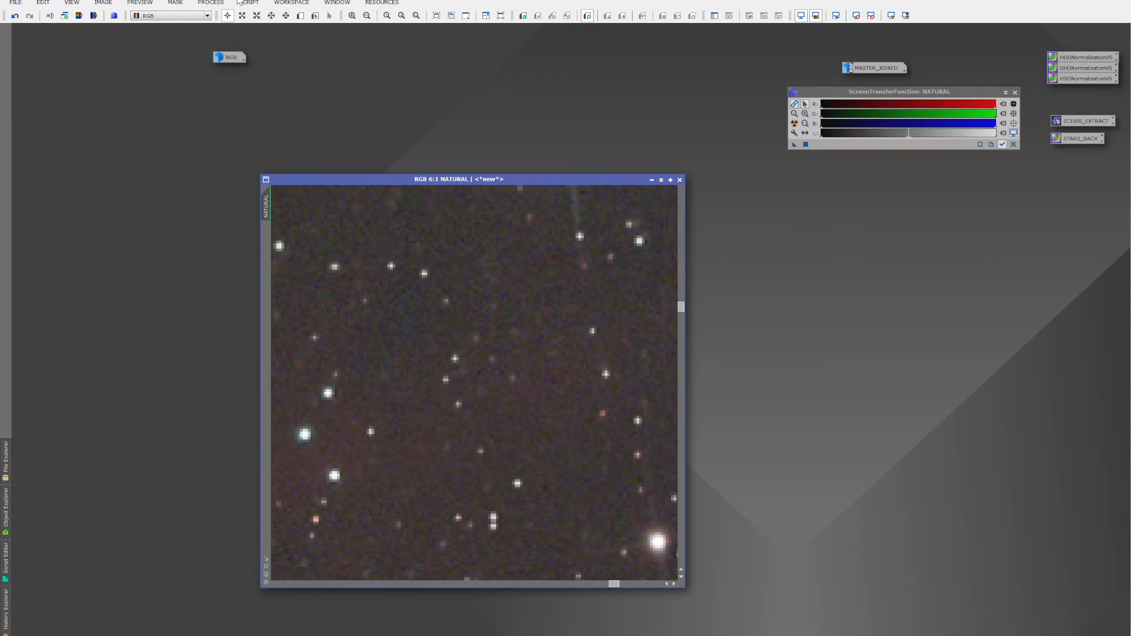
click(210, 3)
mouse_move(253, 15)
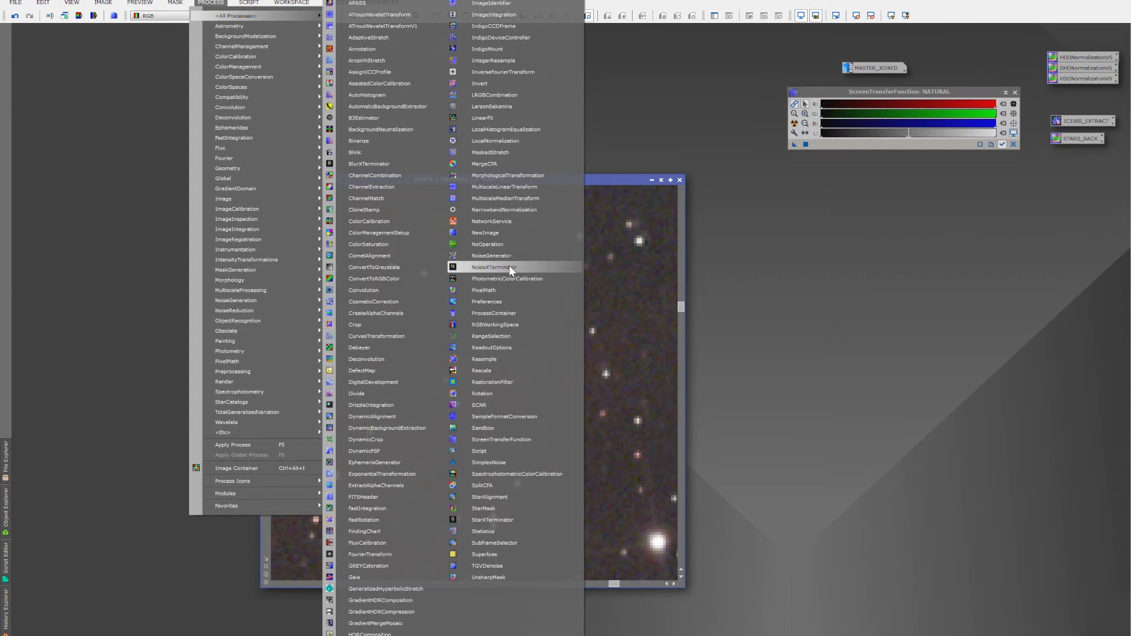
click(494, 267)
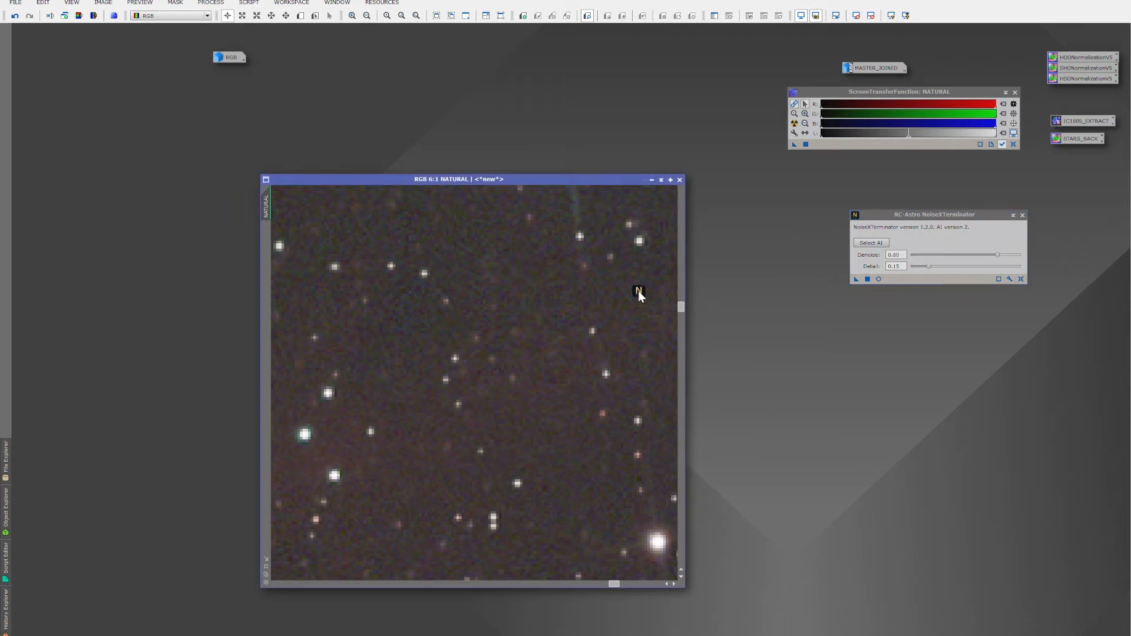
key(F5)
scroll(565, 334, down, 10)
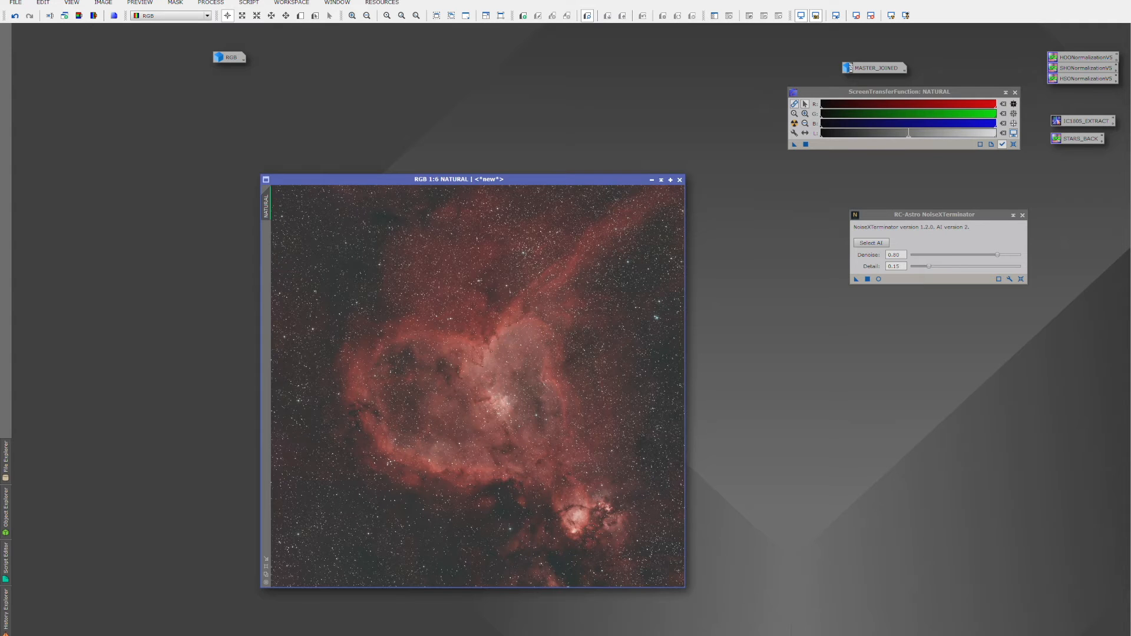
Step: Swap the NATURAL image for the RGB image, denoise it with the same NoiseXTerminator settings, and close the process
click(652, 180)
double_click(236, 55)
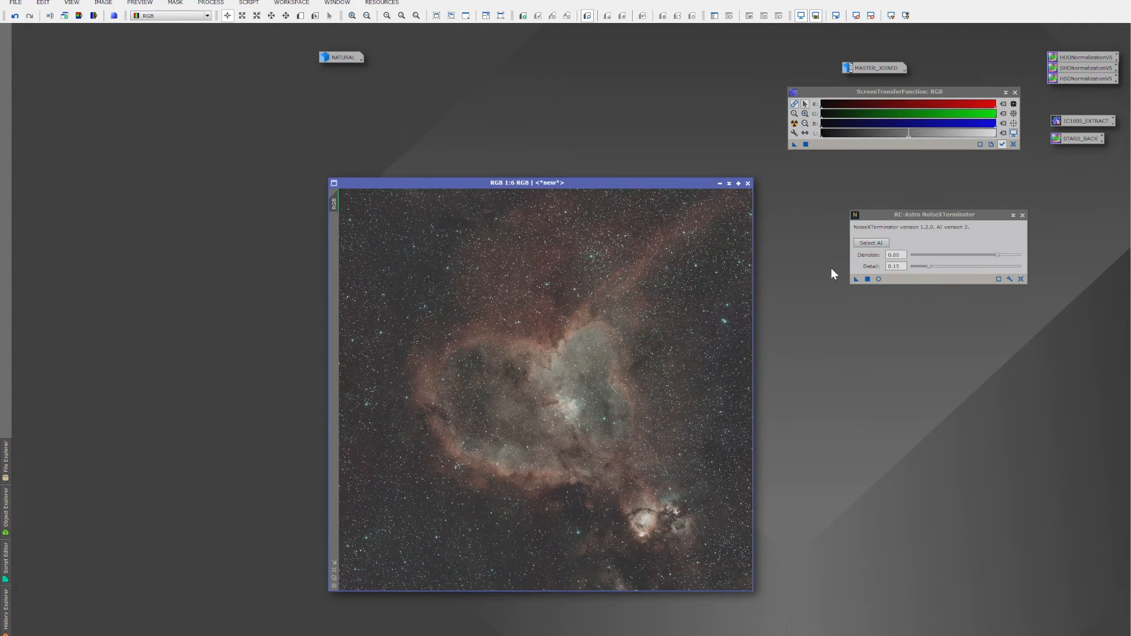
click(856, 279)
scroll(704, 281, up, 8)
scroll(704, 280, down, 14)
click(1023, 216)
Step: Remove the stars from the RGB image with StarXTerminator, generating a separate star image with unscreened stars
drag(677, 182, 557, 171)
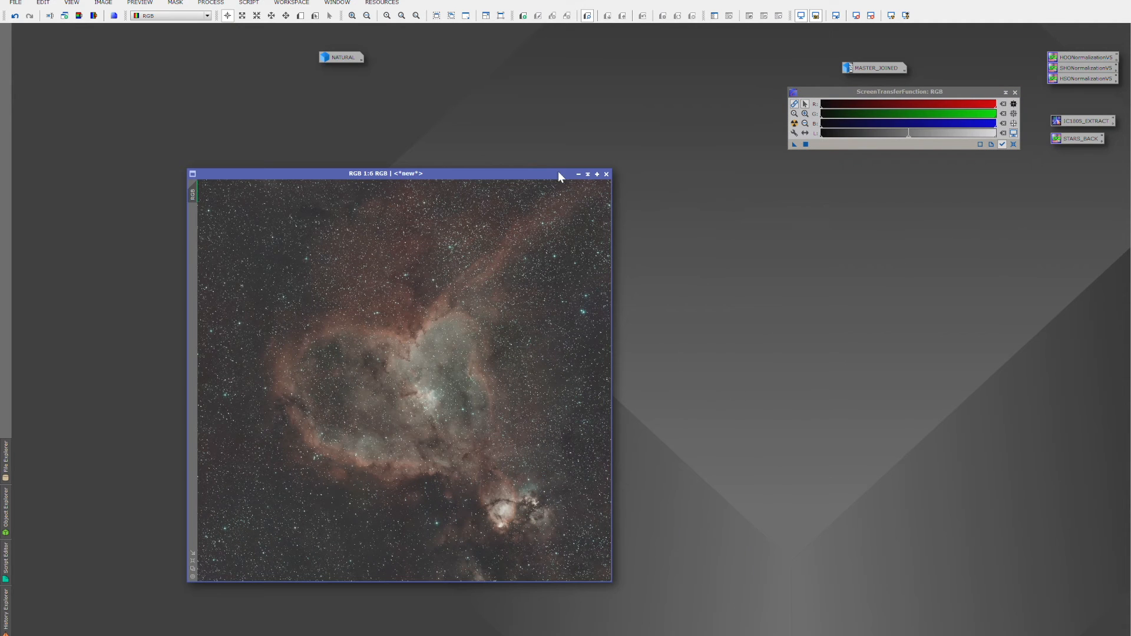
click(211, 2)
mouse_move(233, 16)
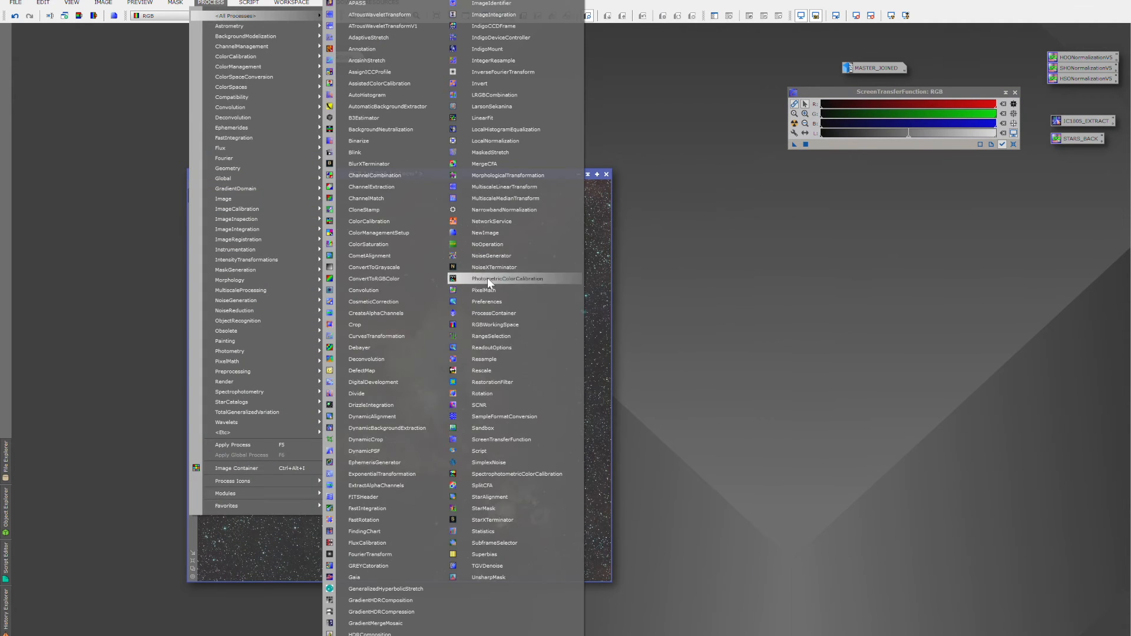
click(501, 520)
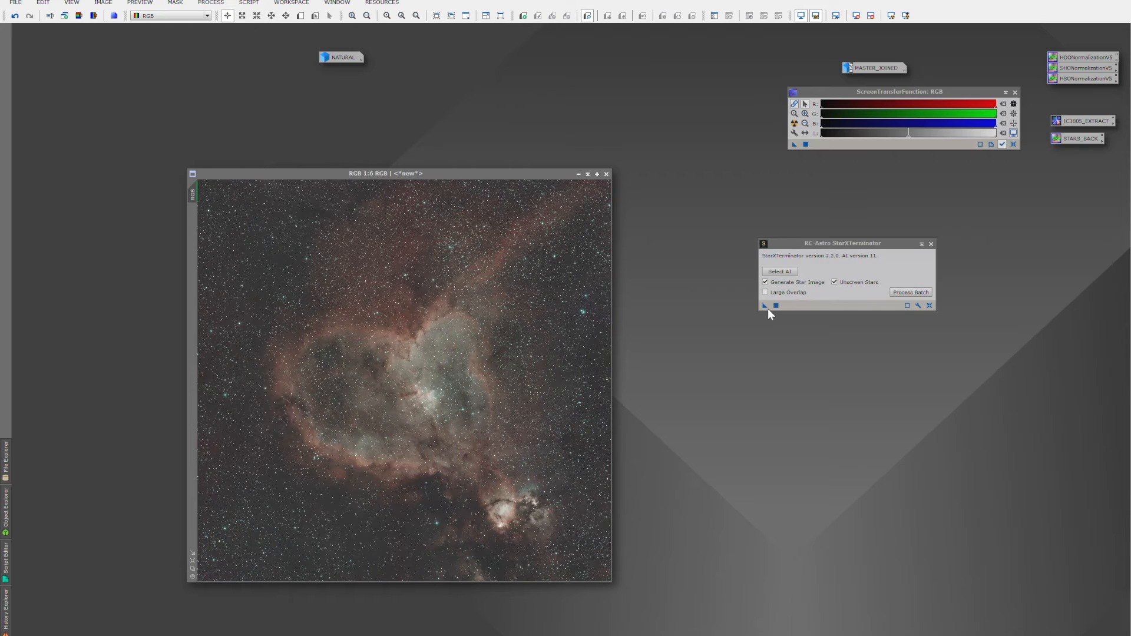
drag(764, 304, 664, 373)
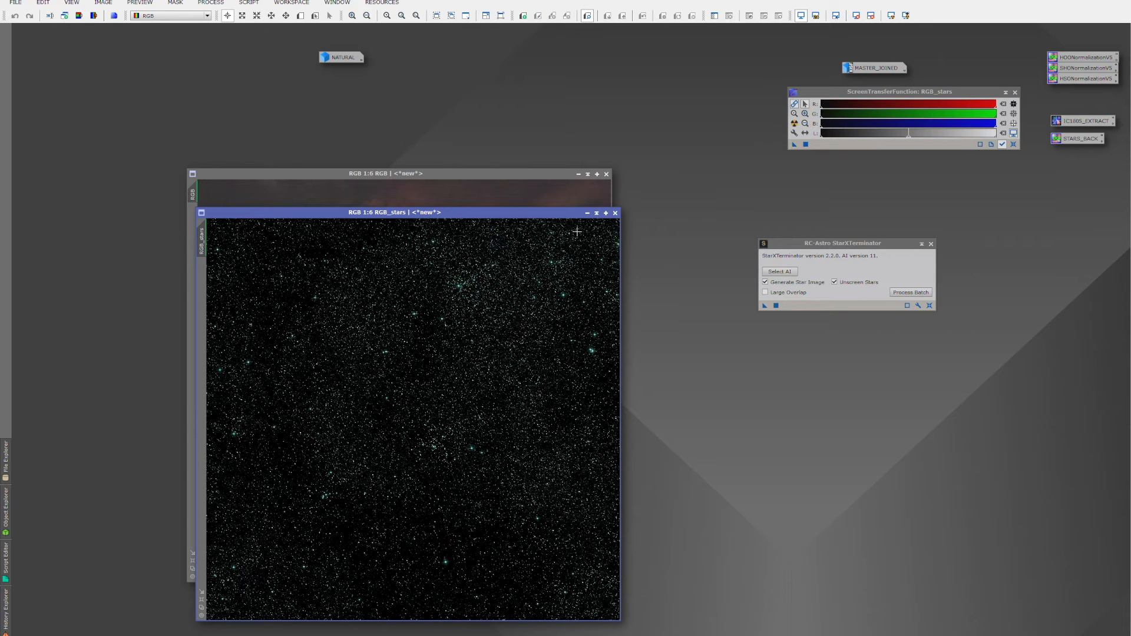
Step: Minimize the RGB_stars and starless RGB images and stack their icons in the workspace's upper-left corner
click(587, 213)
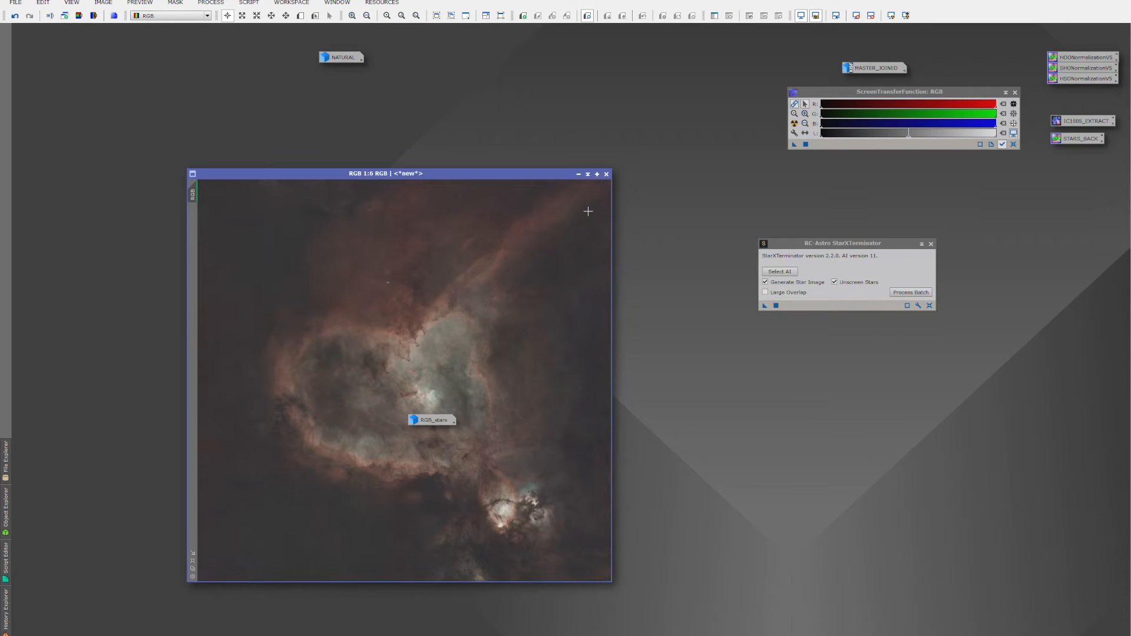
click(579, 172)
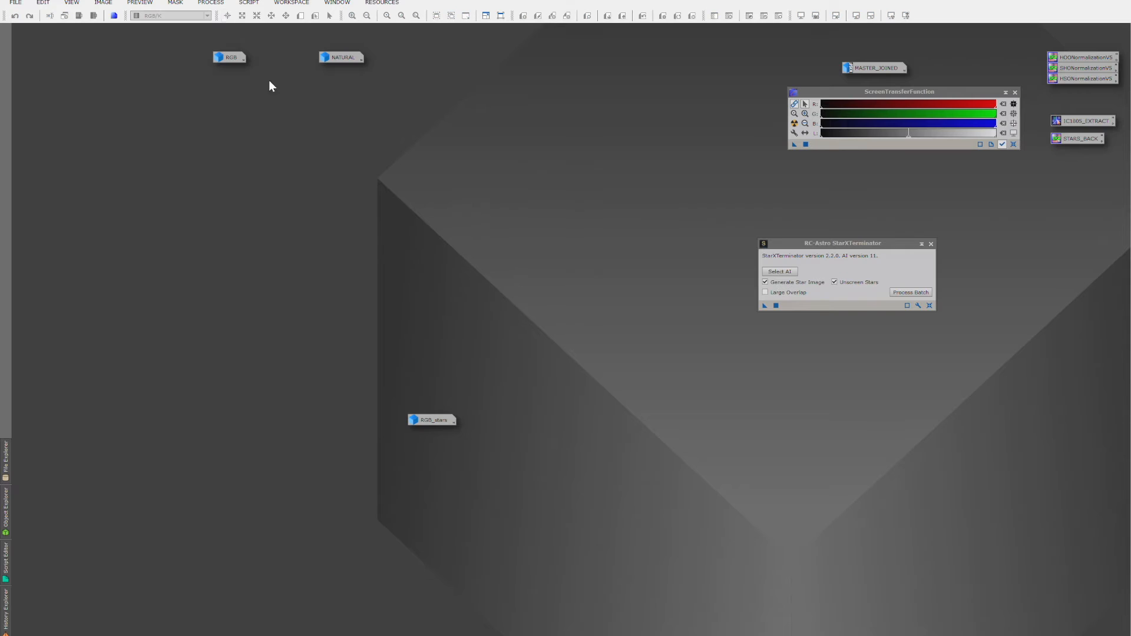
drag(231, 58, 78, 49)
drag(427, 418, 73, 72)
Step: Restore the NATURAL image, separate its stars with StarXTerminator using the same options, and minimize the starless result
double_click(345, 55)
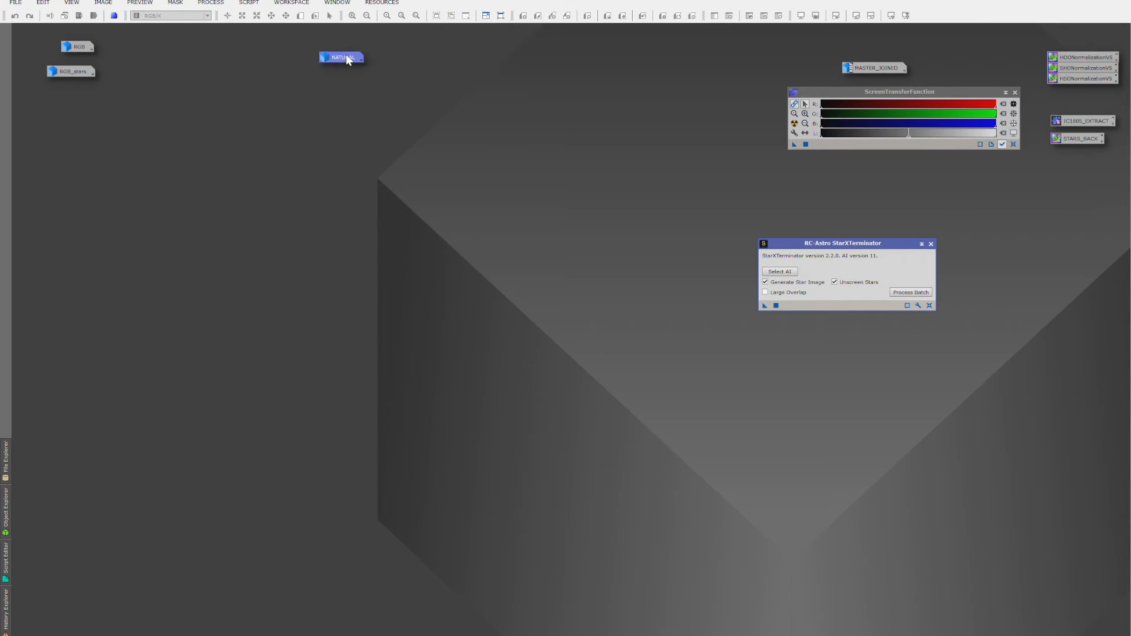
click(765, 306)
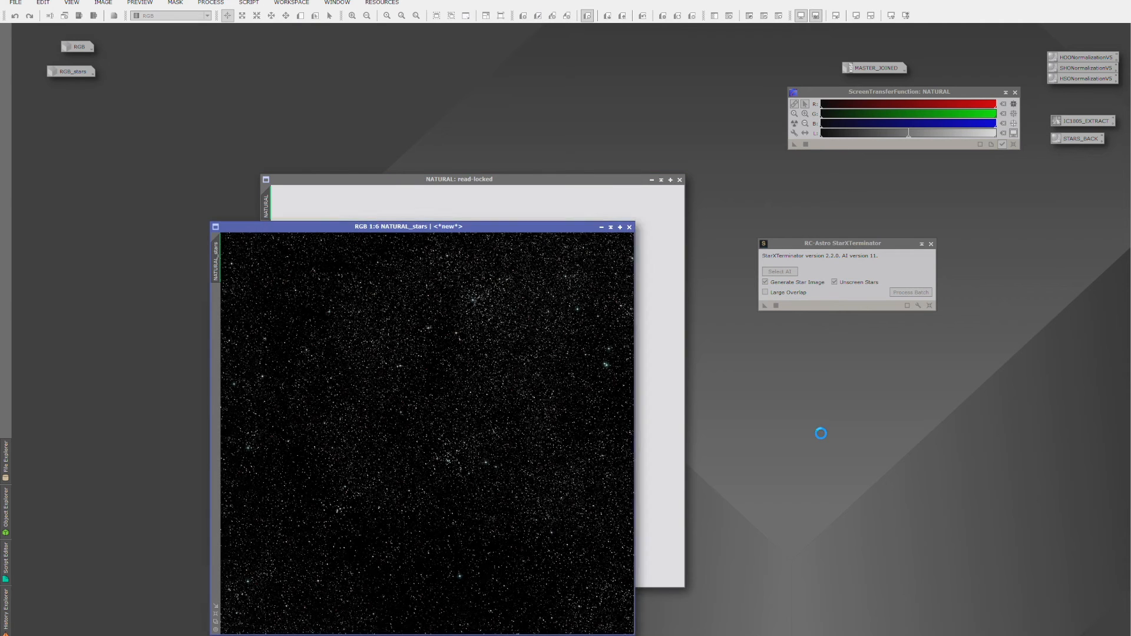
click(651, 180)
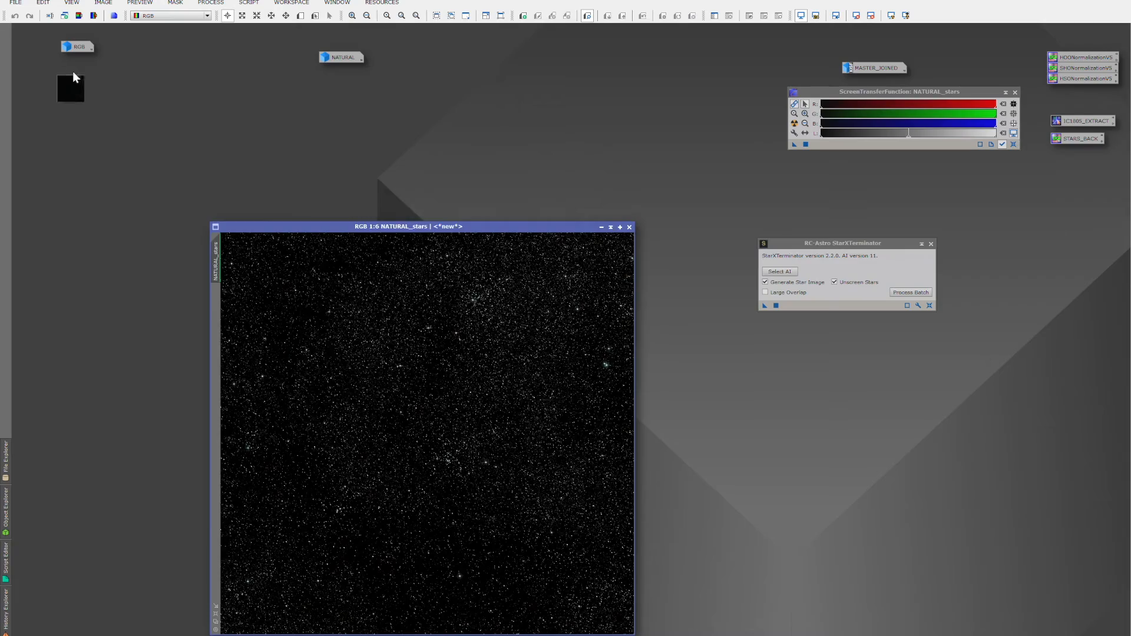
Step: Restore RGB_stars, close StarXTerminator, and place the RGB_stars and NATURAL_stars windows side by side
drag(475, 214, 362, 206)
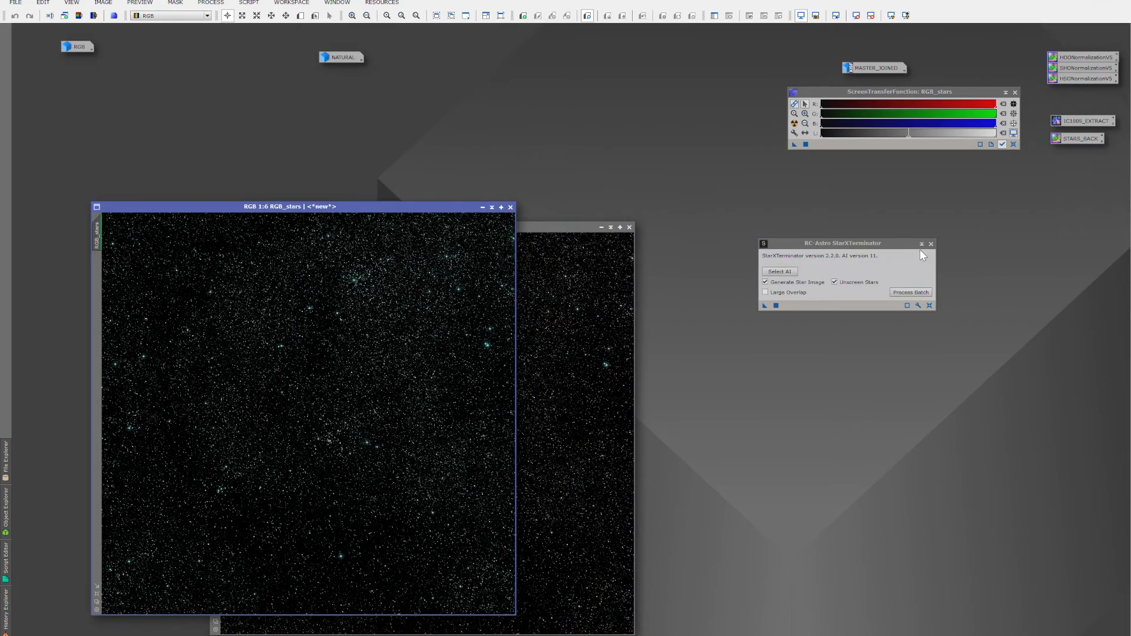
click(931, 244)
drag(570, 227, 943, 206)
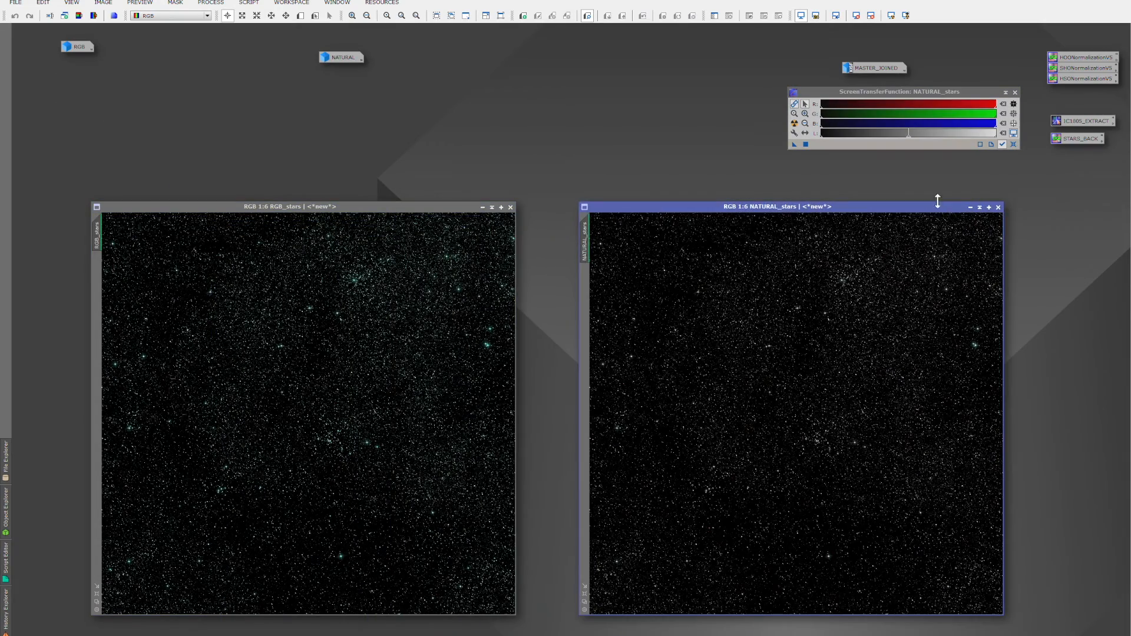
Step: Close ScreenTransferFunction, move the MASTER_JOINED icon out of the way, and shift the RGB_stars window slightly upward
click(1015, 93)
drag(882, 68, 993, 42)
drag(457, 207, 463, 181)
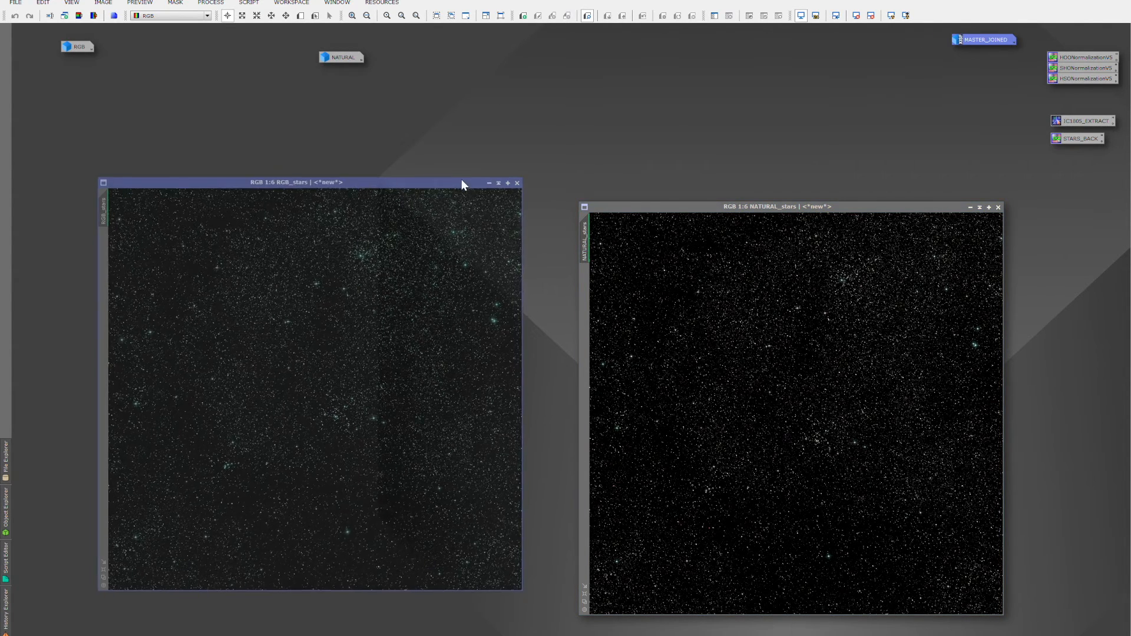
Step: Align NATURAL_stars beside RGB_stars, minimize RGB_stars, reposition the NATURAL_stars window, and remove its screen stretch
drag(667, 207, 621, 179)
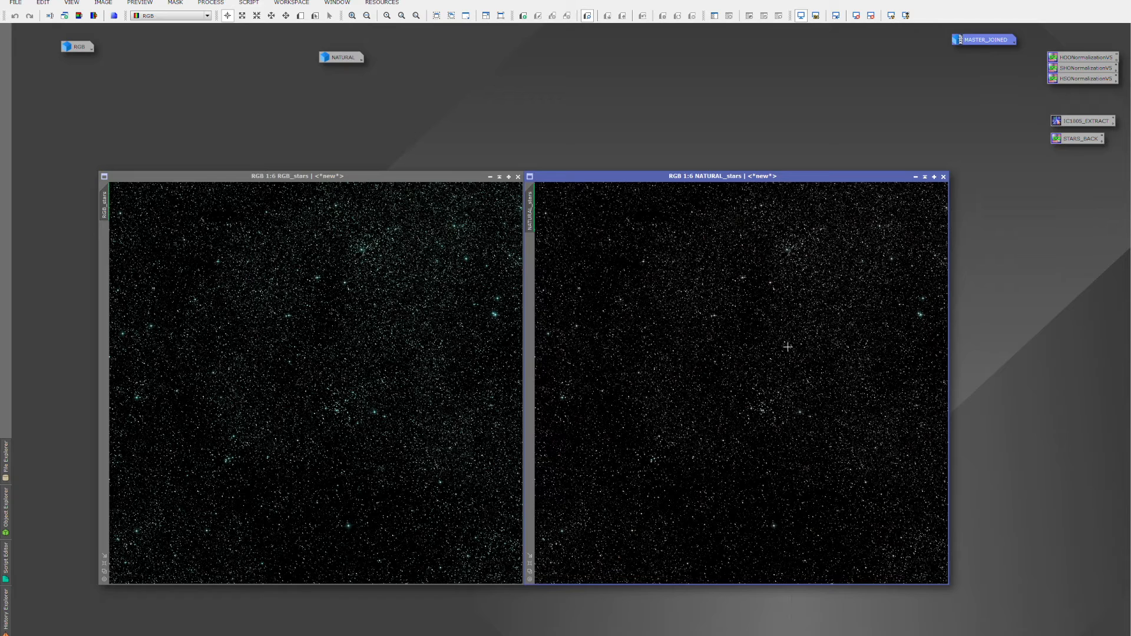
click(490, 177)
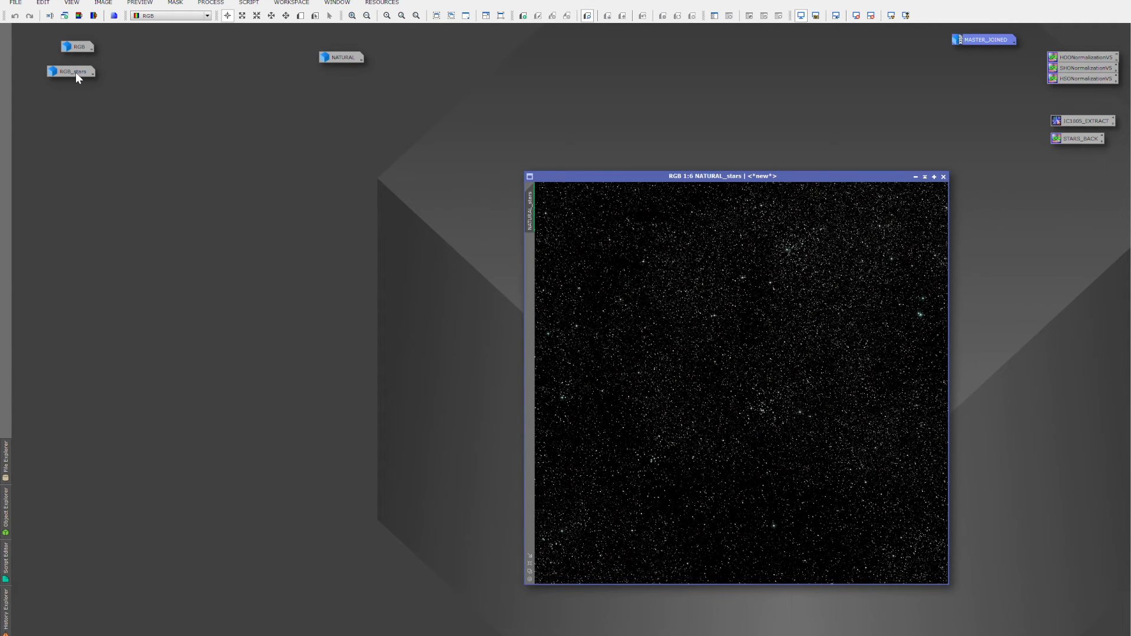
drag(758, 177, 497, 156)
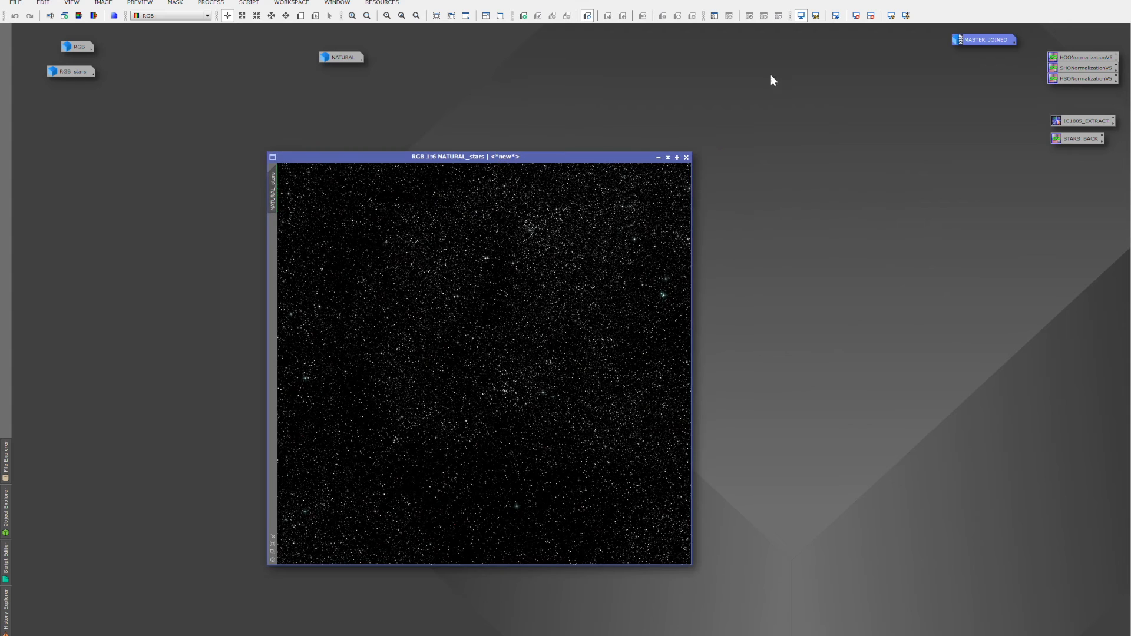
click(857, 16)
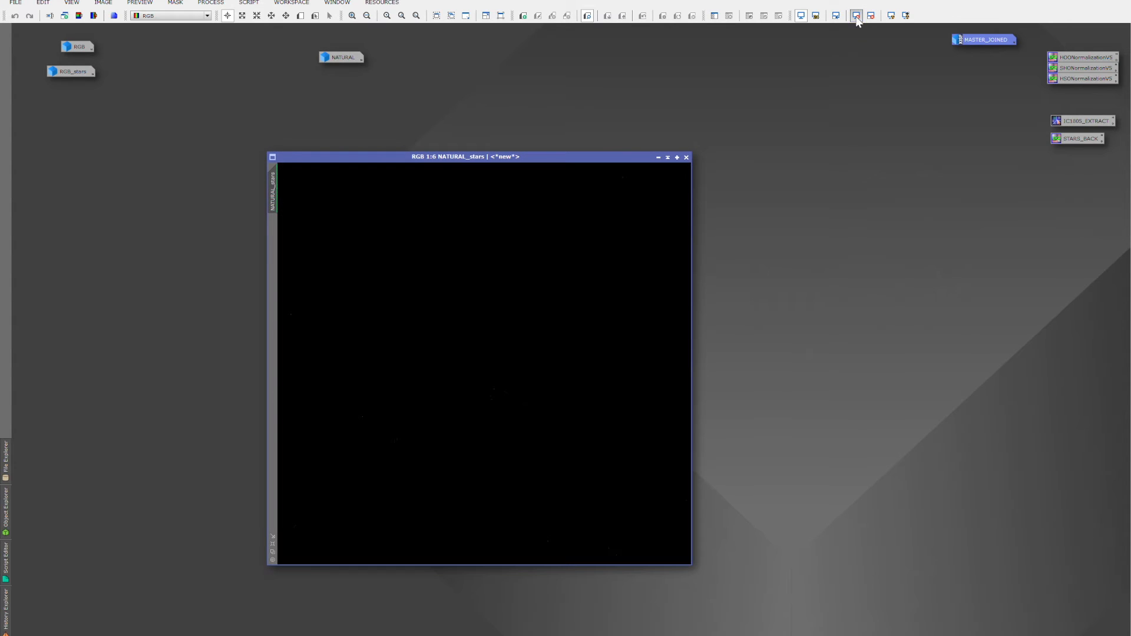
Step: Stretch NATURAL_stars with HistogramTransformation using midtones 0.01052632 under view tracking and real-time preview, and close the preview
click(209, 3)
mouse_move(223, 18)
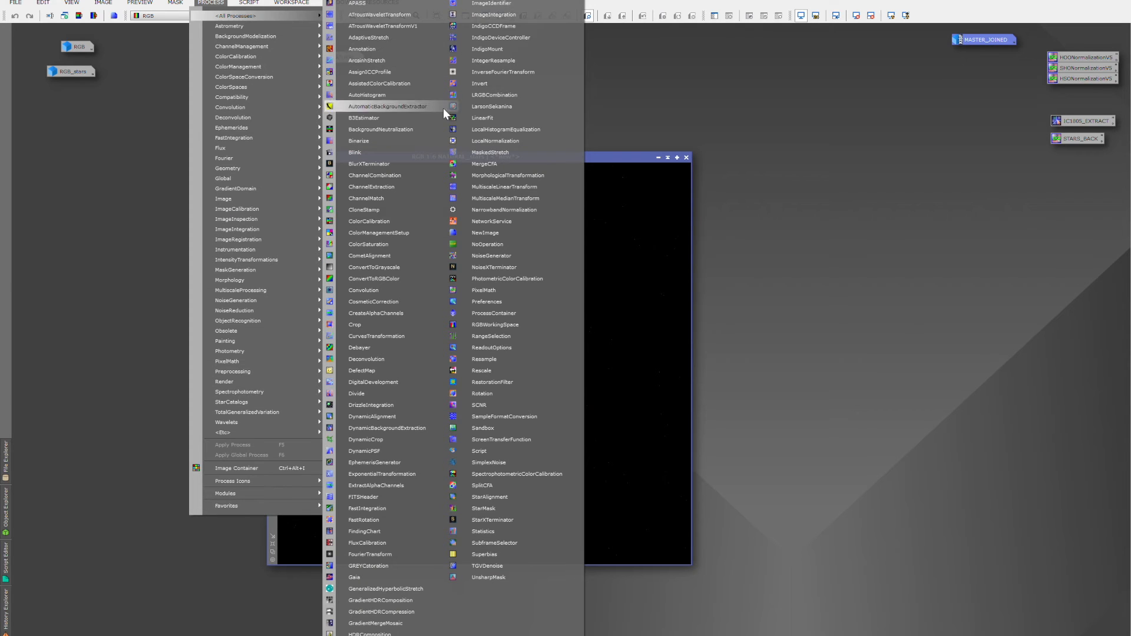
click(374, 635)
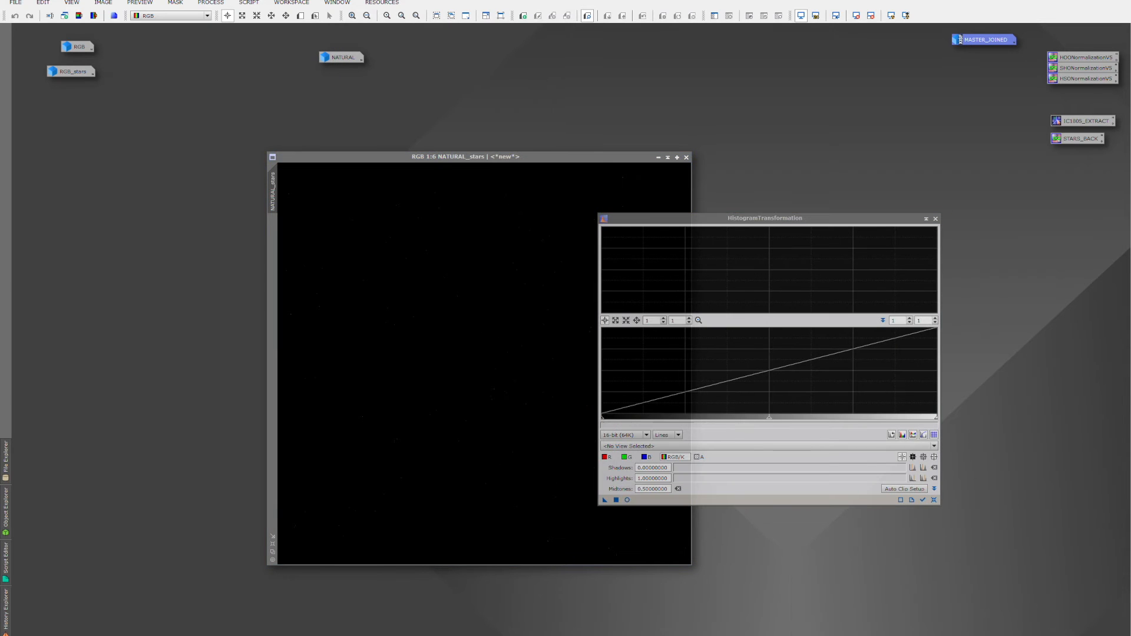
drag(588, 157, 475, 176)
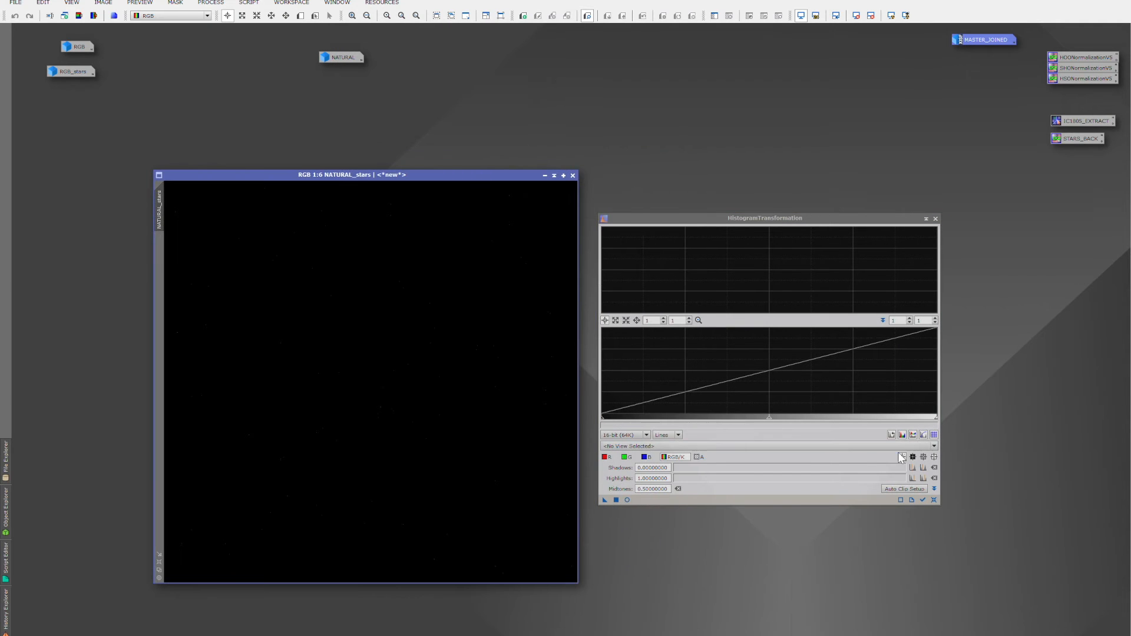
click(922, 500)
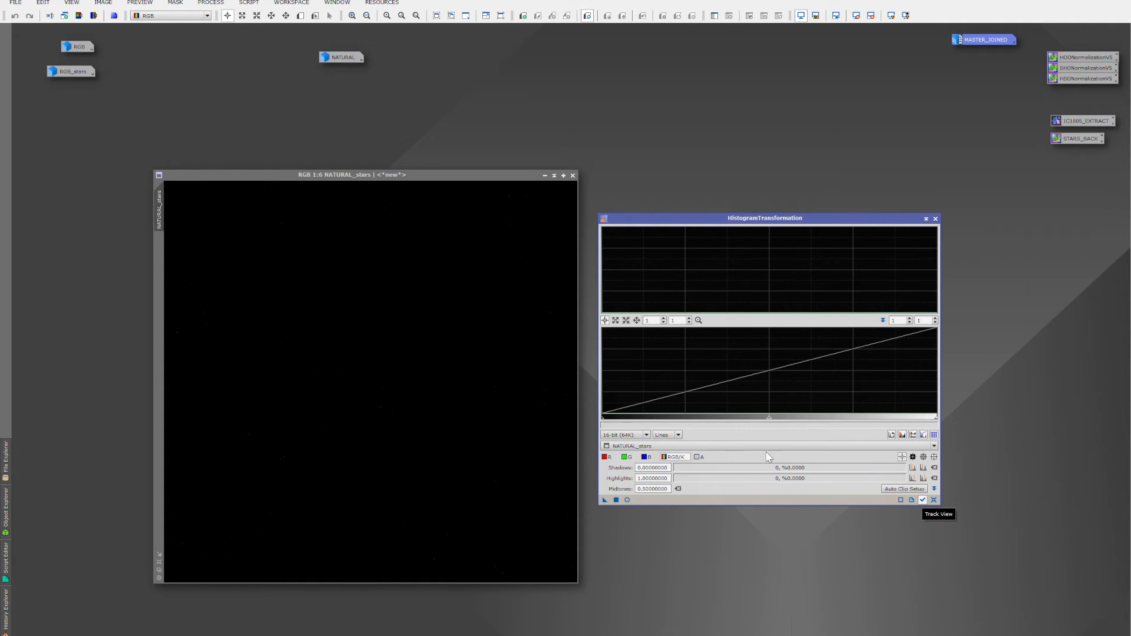
click(627, 501)
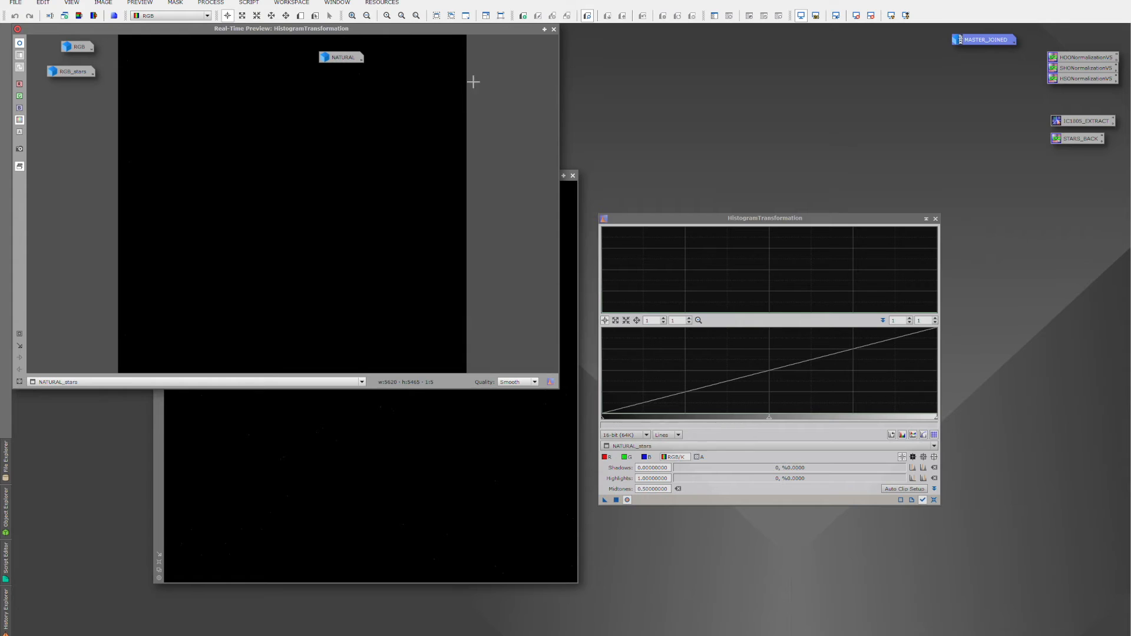
drag(446, 33, 454, 181)
drag(769, 418, 605, 420)
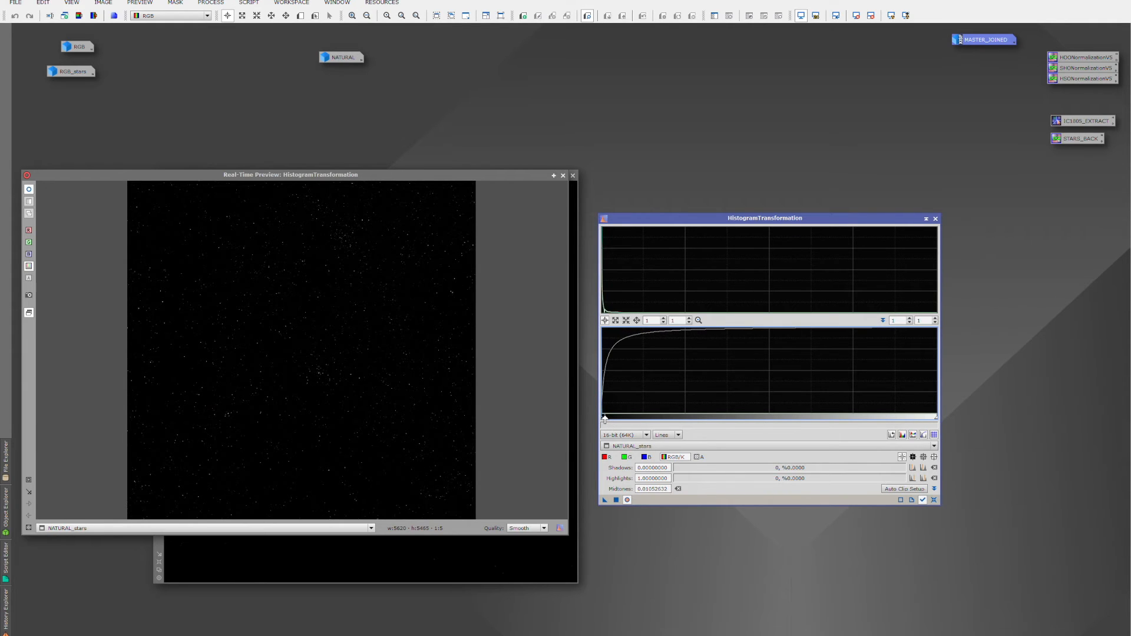
click(616, 500)
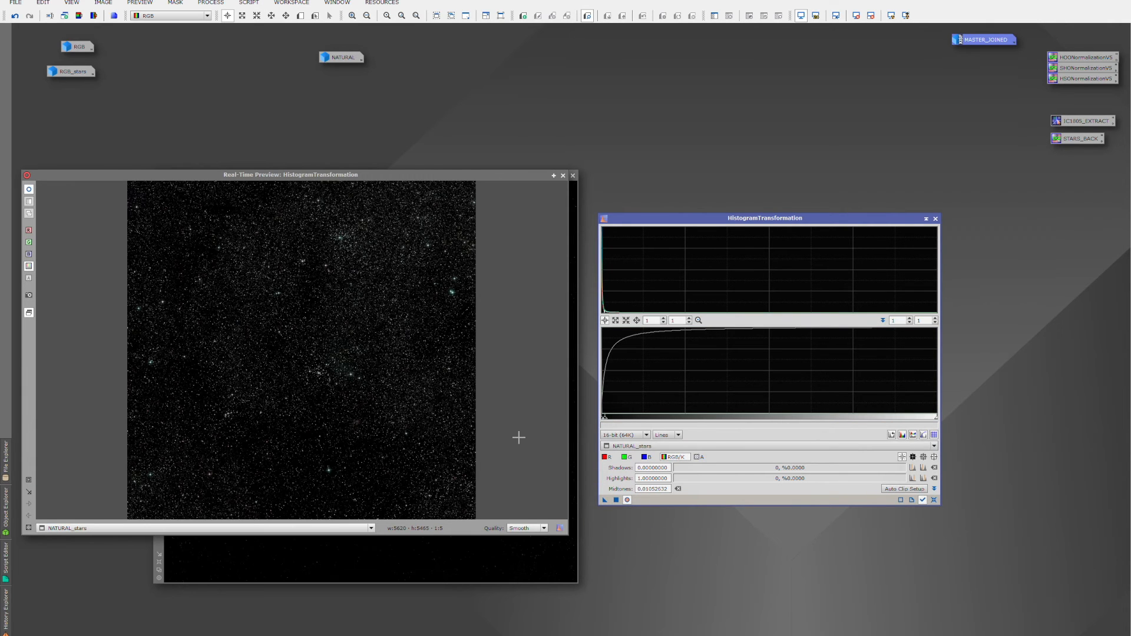
click(563, 176)
Step: Restore RGB_stars, remove its screen stretch, apply the same histogram transformation, and minimize the window again
double_click(73, 72)
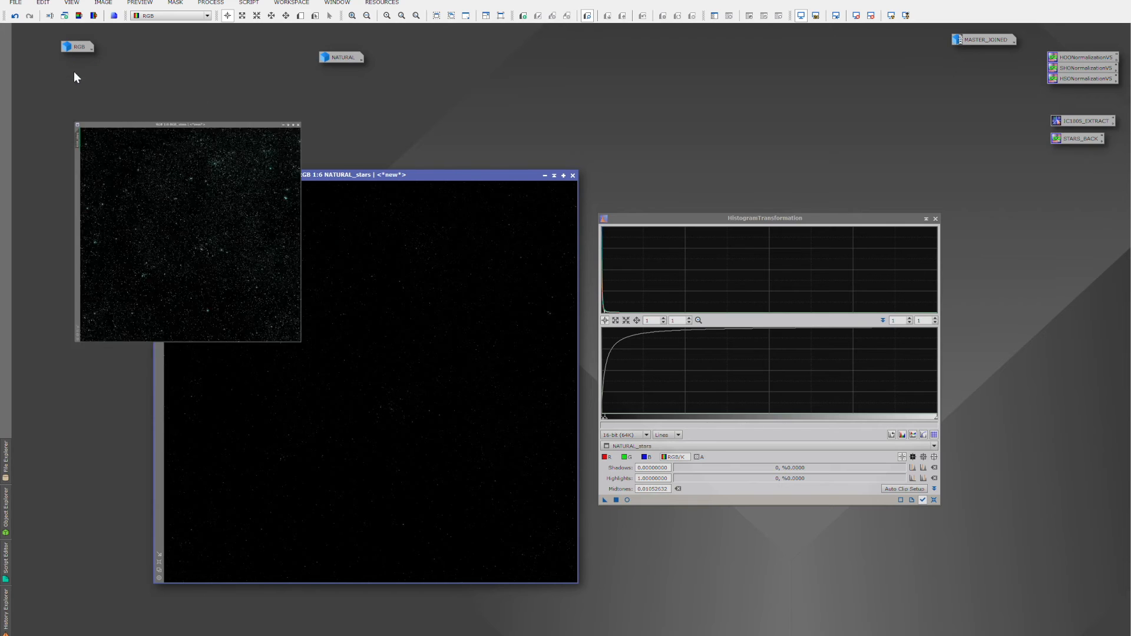
click(853, 18)
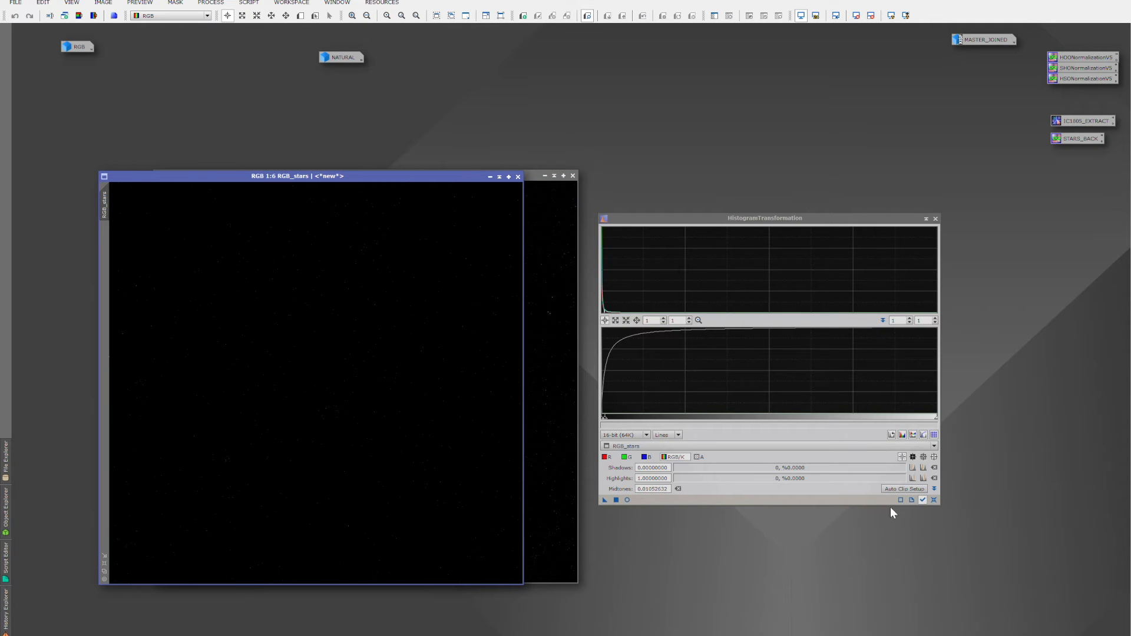
drag(604, 500, 422, 422)
click(490, 177)
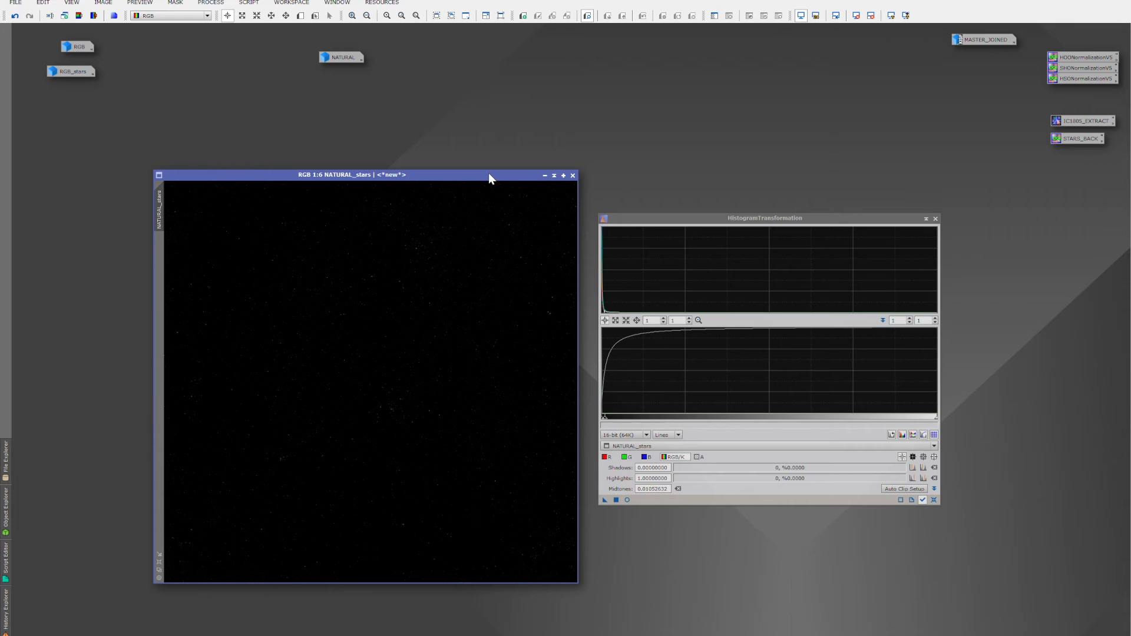
Step: Reset HistogramTransformation, apply a second stretch with midtones 0.21052632 to NATURAL_stars using real-time preview, and close the preview
click(627, 500)
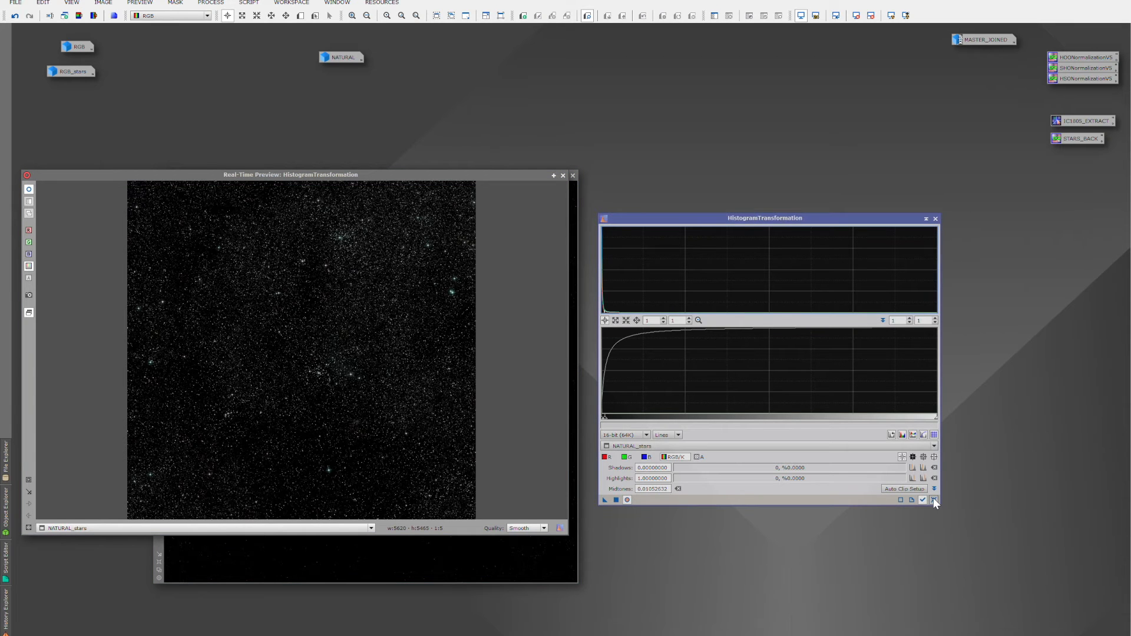
click(934, 501)
drag(768, 419, 672, 416)
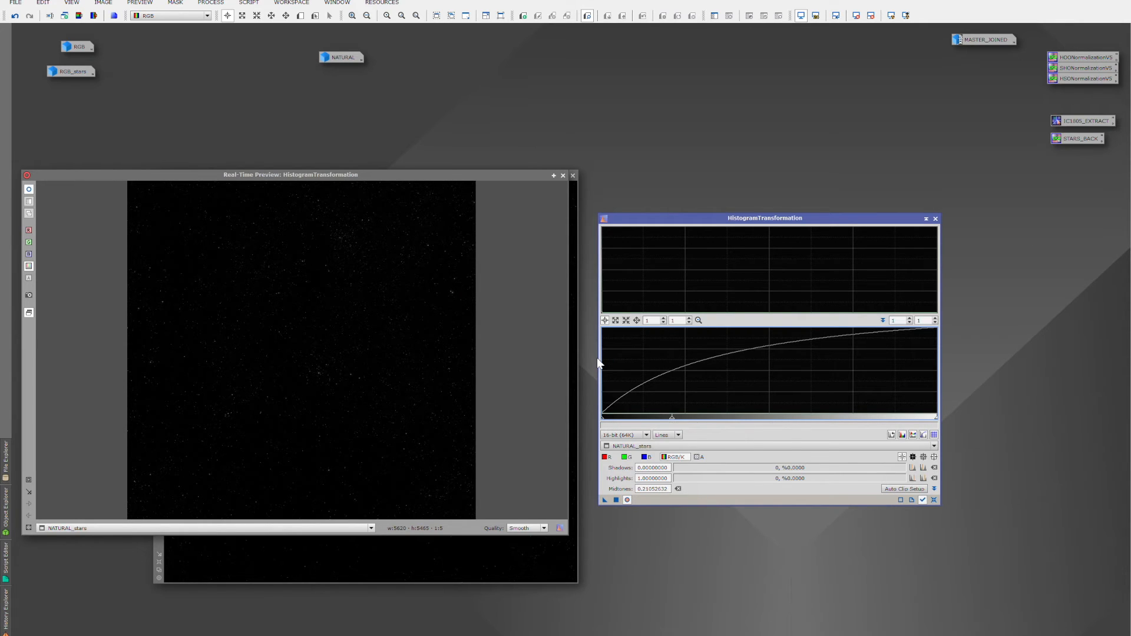
click(616, 500)
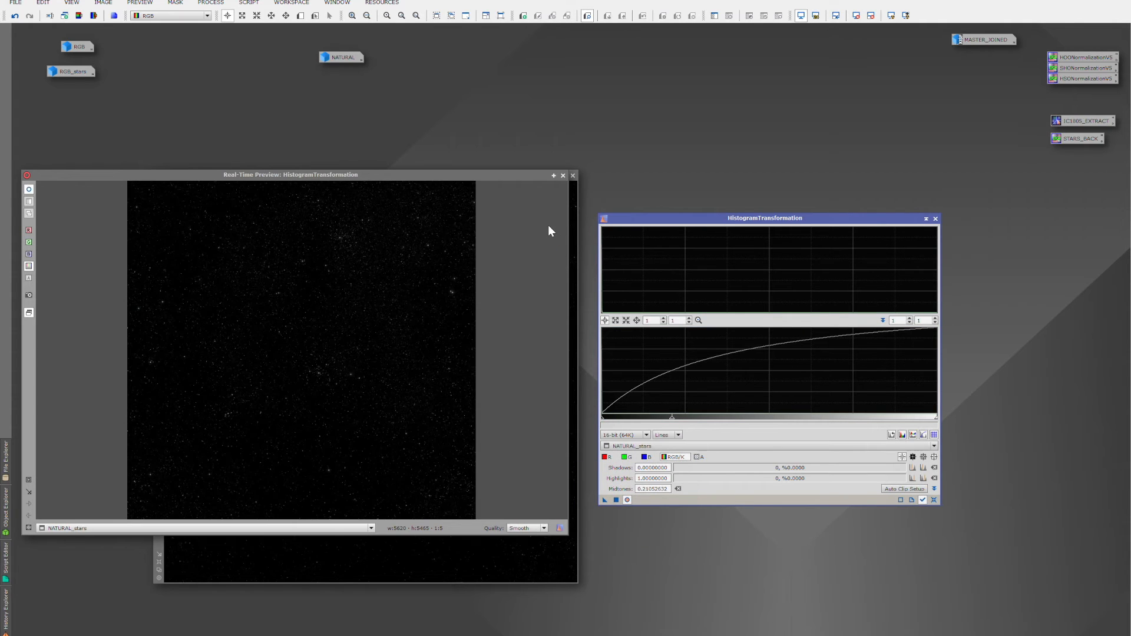
click(563, 175)
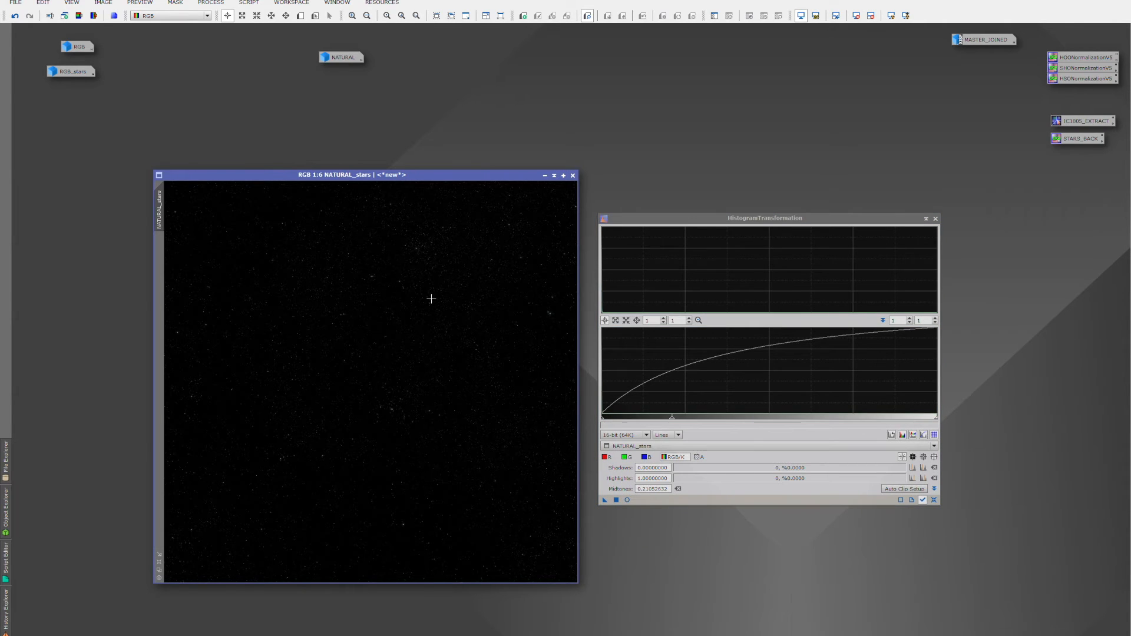
Step: Restore RGB_stars, apply the second histogram stretch to it, close HistogramTransformation, and place the window beside NATURAL_stars
double_click(73, 71)
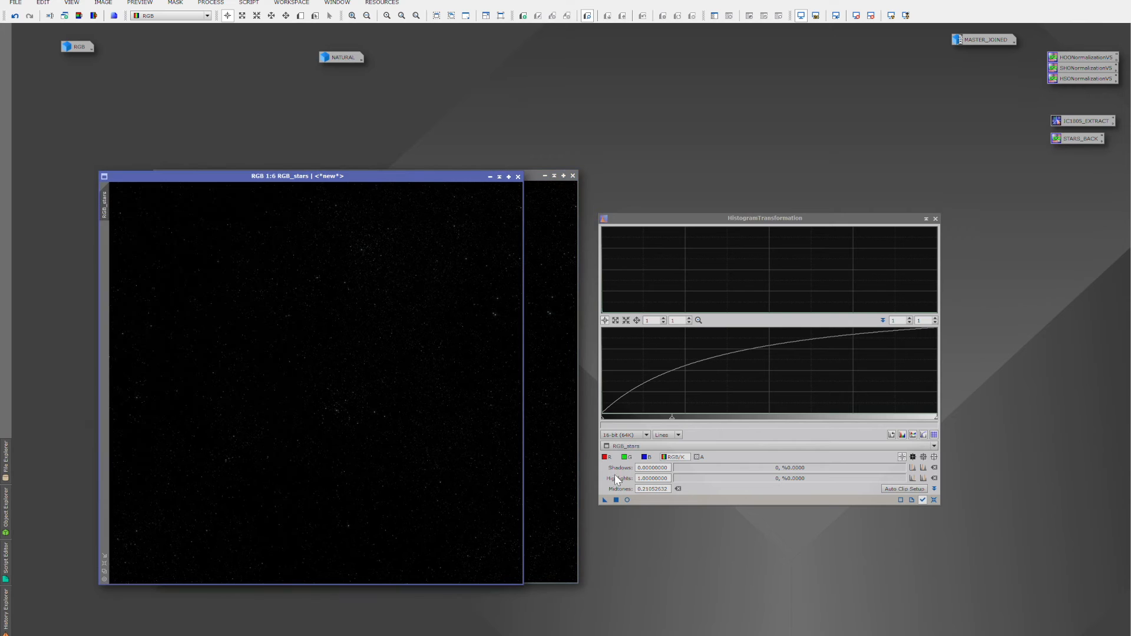
drag(602, 500, 366, 458)
click(935, 218)
drag(370, 179, 862, 179)
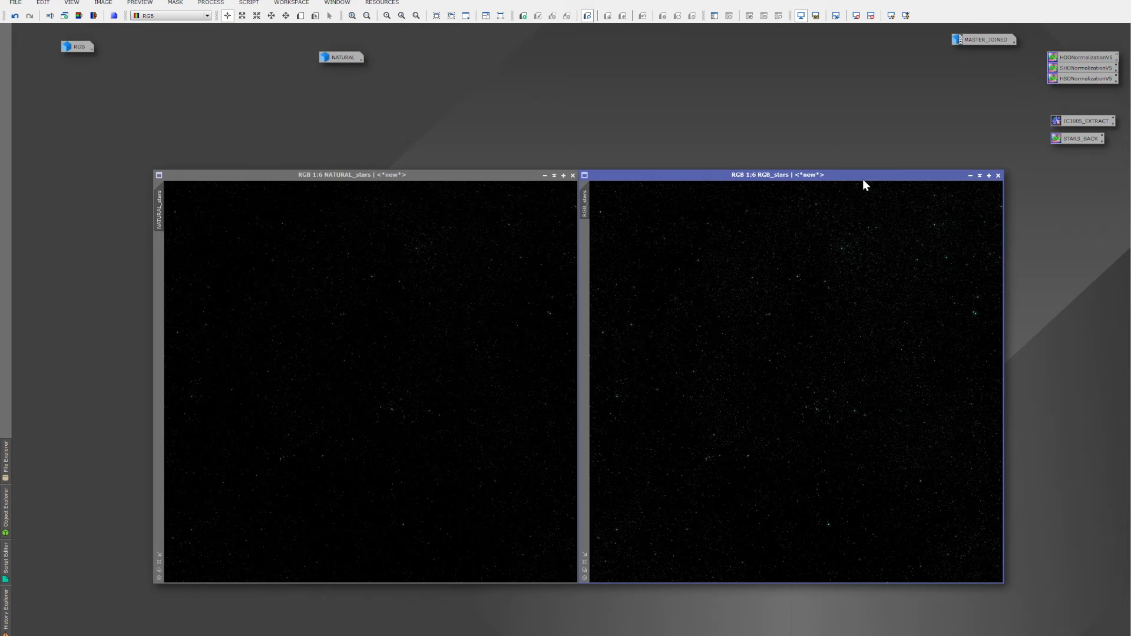
Step: Minimize RGB_stars and NATURAL_stars and stack their icons beside the MASTER_JOINED icon
click(970, 176)
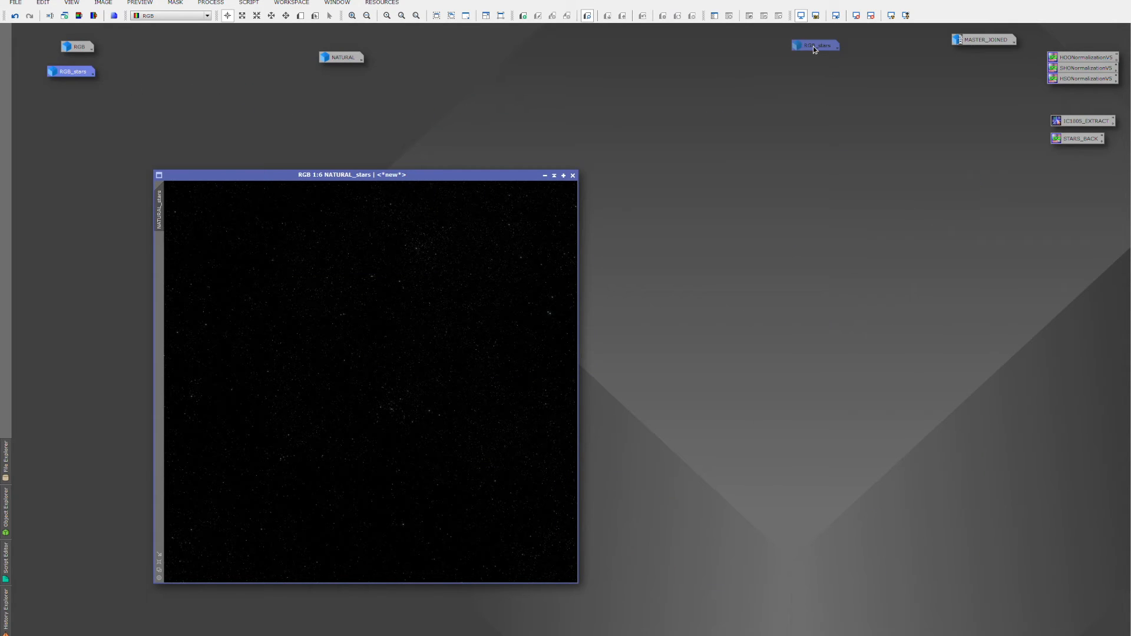
drag(813, 46, 814, 44)
click(544, 175)
drag(391, 383, 824, 64)
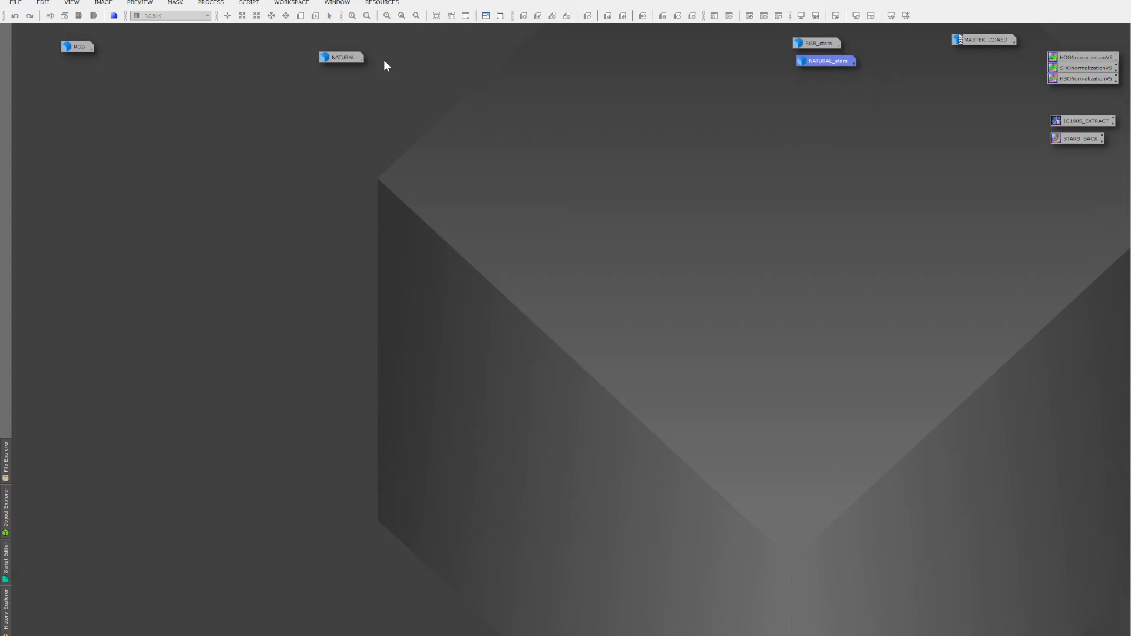
Step: Restore and reposition the NATURAL image, open GeneralizedHyperbolicStretch, and remove the image's screen stretch
double_click(344, 57)
drag(482, 176, 334, 124)
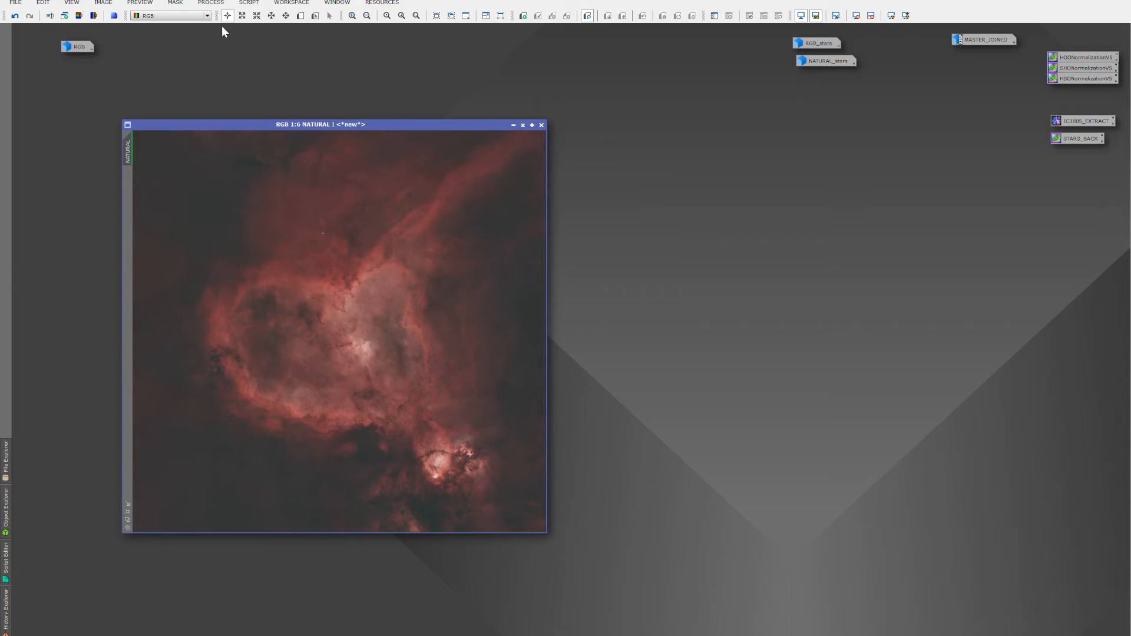
click(211, 2)
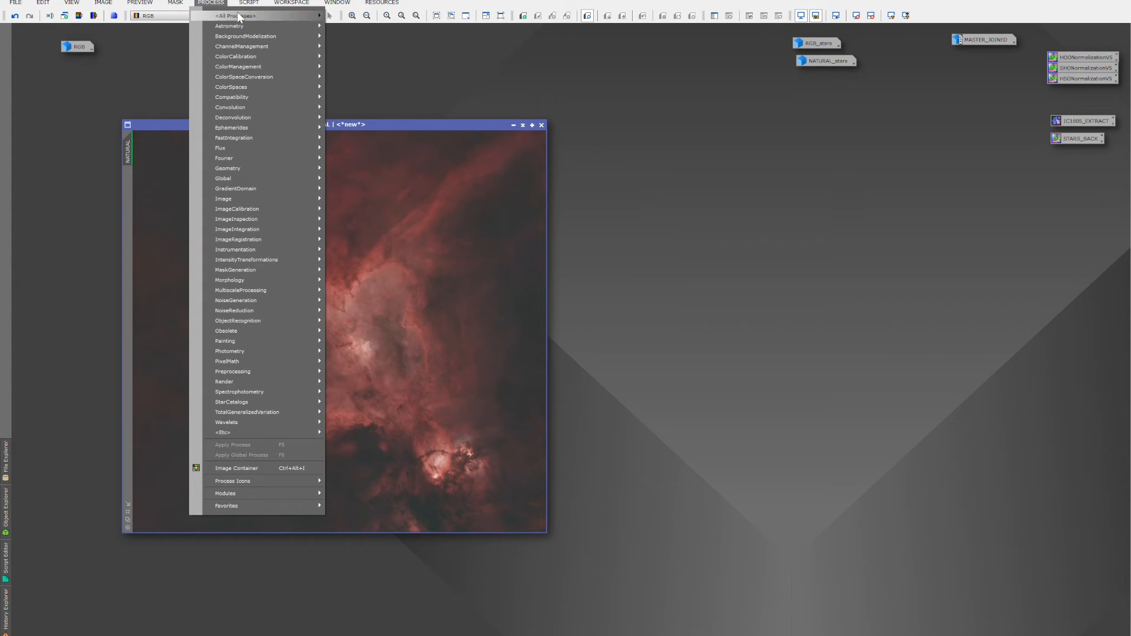
mouse_move(236, 15)
click(391, 590)
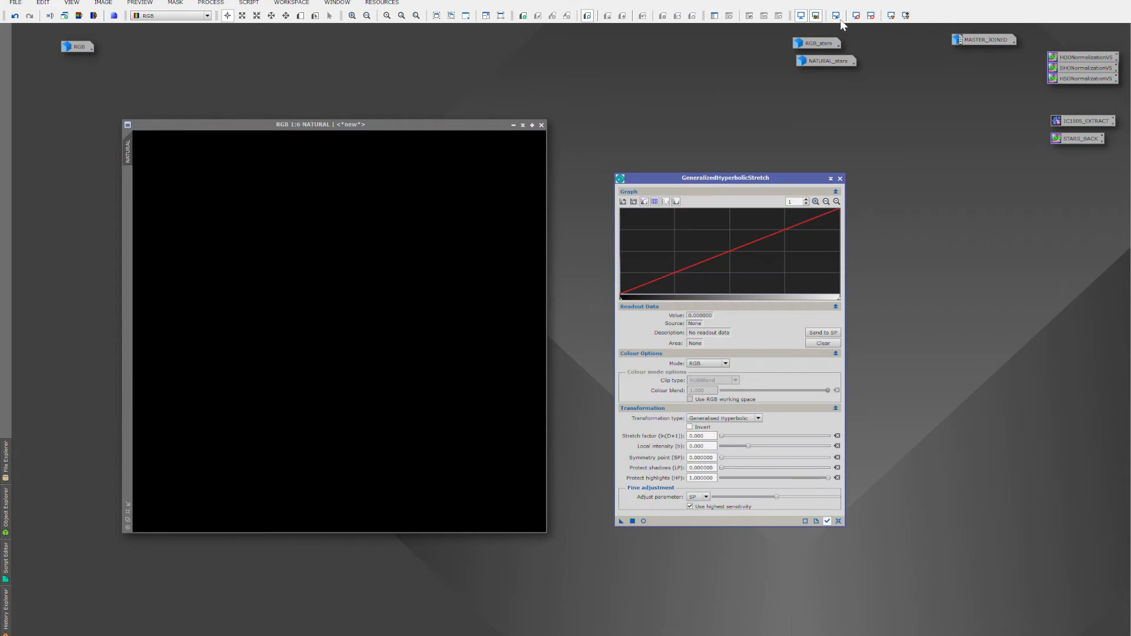
Step: Sample the dark background of NATURAL, magnify the stretch histogram to 250, and set the transformation type to Linear for blackpoint adjustment
click(518, 189)
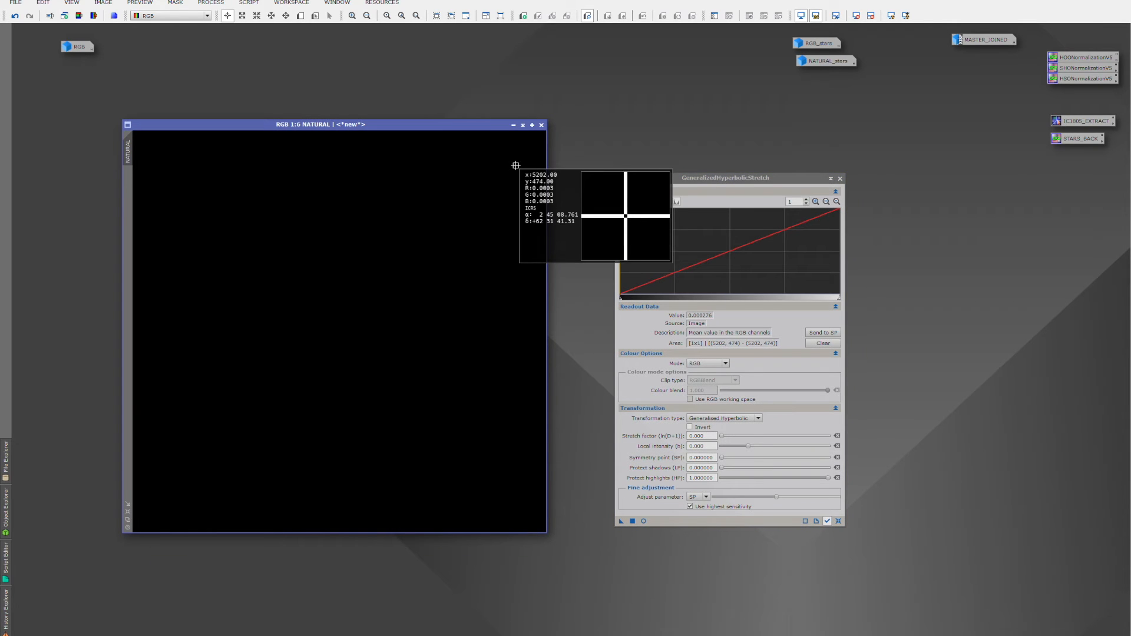
click(815, 202)
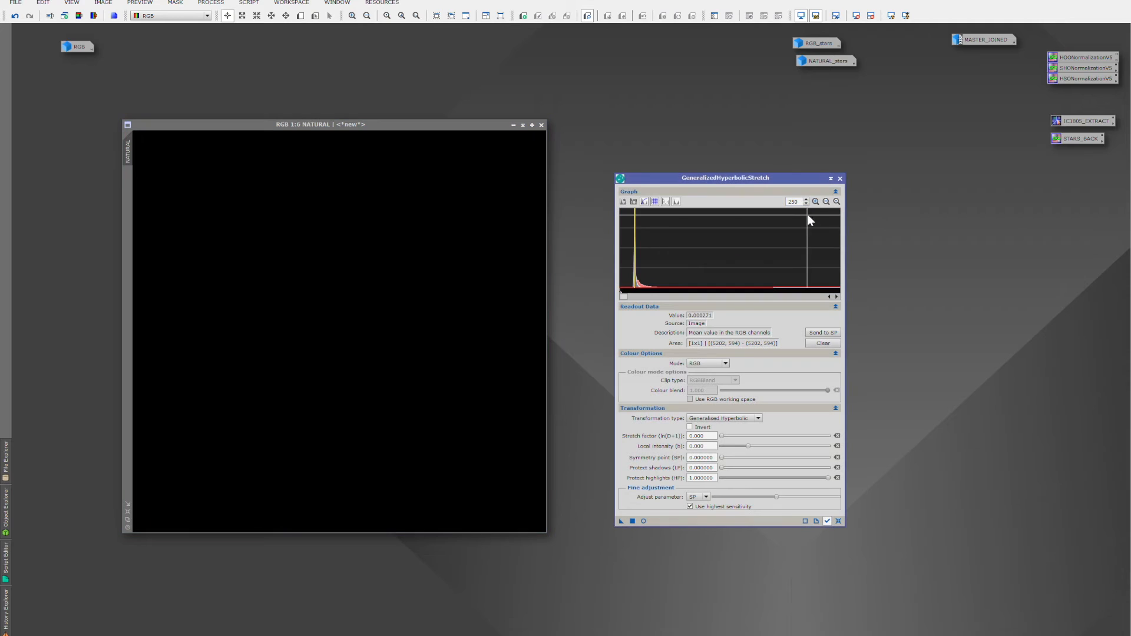
click(712, 418)
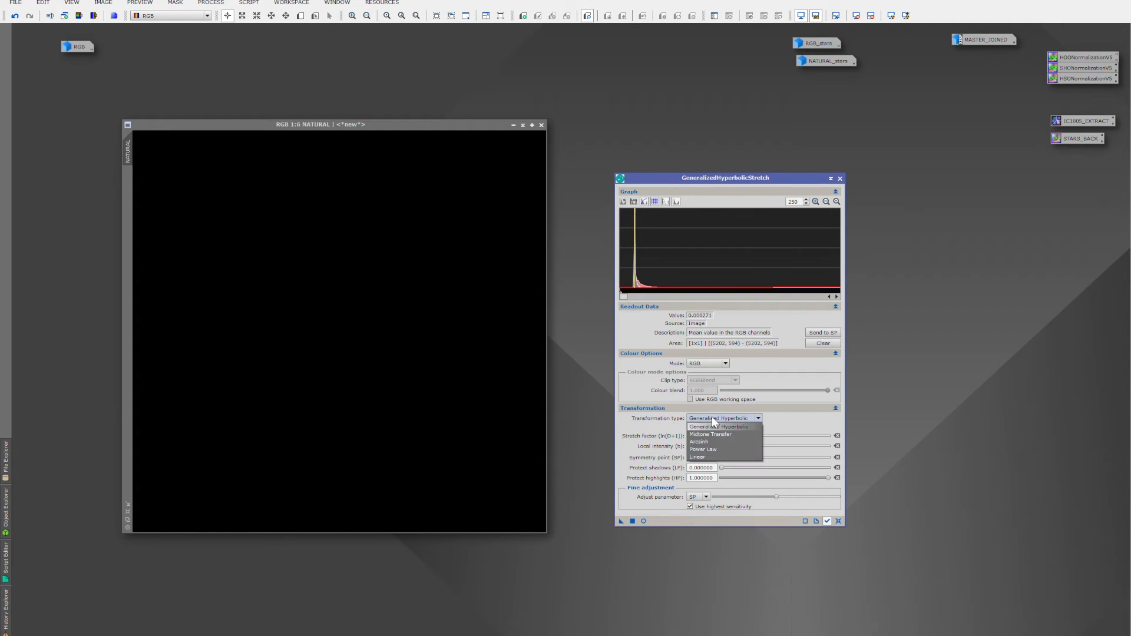
click(722, 451)
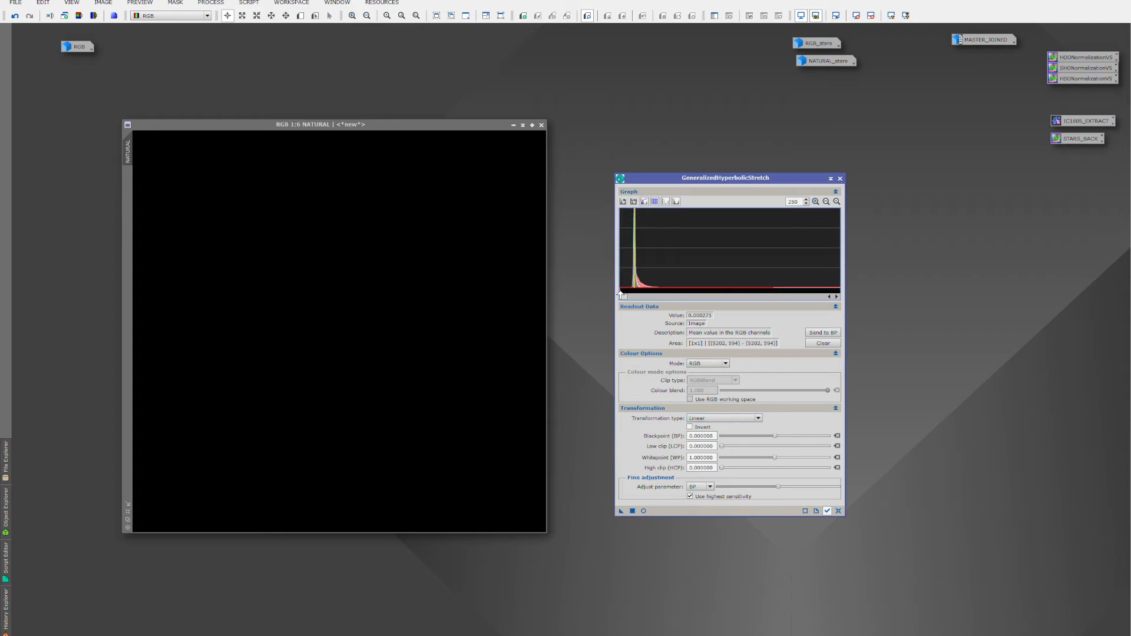
Step: Sample NATURAL's background, preview a Generalised Hyperbolic stretch with factor 7.250, and apply a further small stretch based on a sampled nebula point
click(490, 169)
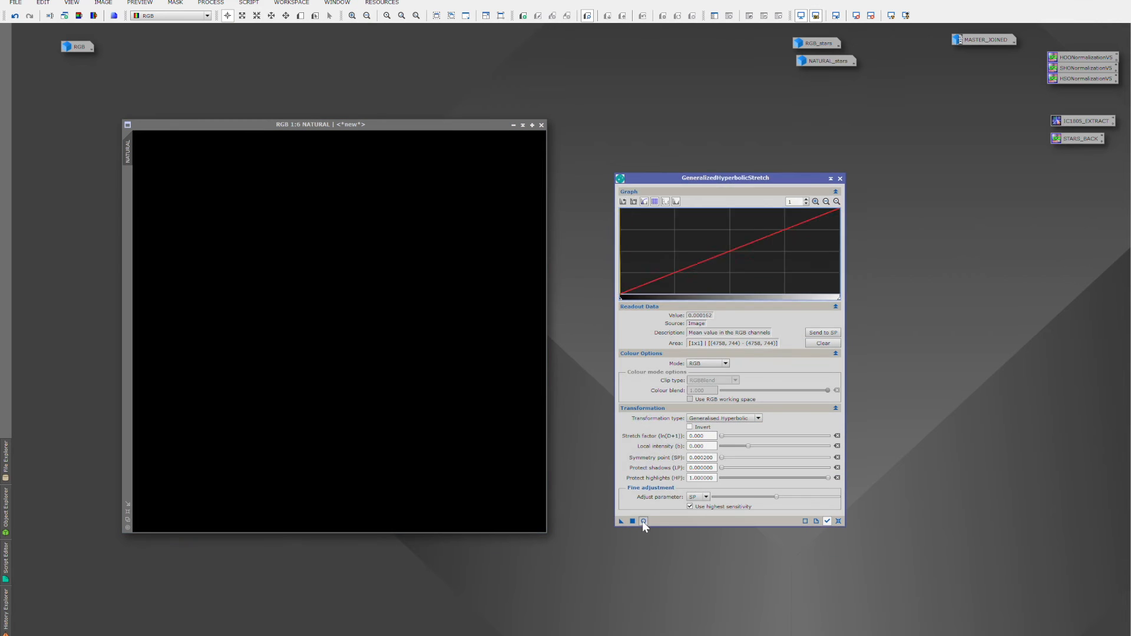
click(644, 521)
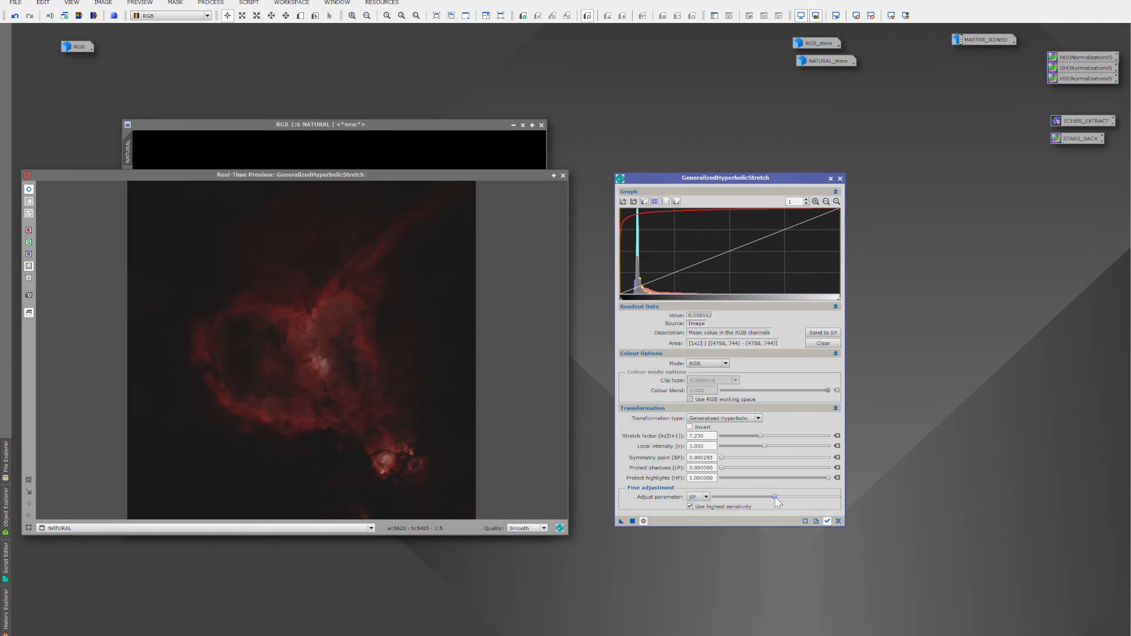
click(259, 412)
drag(722, 436, 725, 436)
click(632, 521)
Step: Apply a Linear transformation to NATURAL to correct its blackpoint, reset GeneralizedHyperbolicStretch, and close the real-time preview
click(636, 289)
click(725, 418)
click(707, 448)
click(632, 521)
click(838, 521)
click(563, 175)
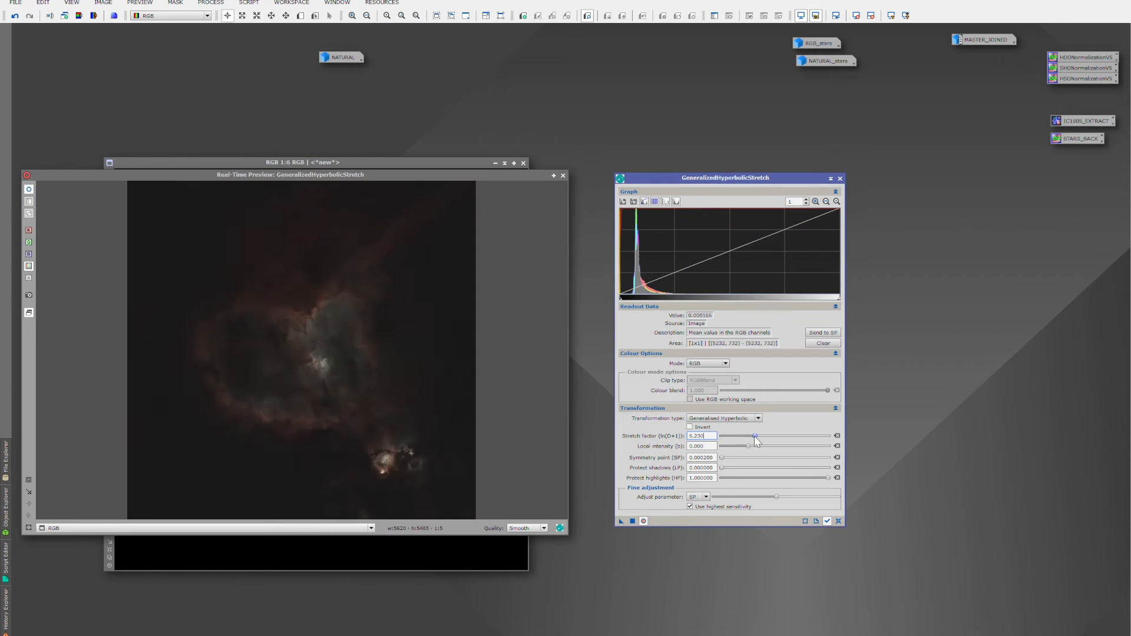
Step: Reset the stretch settings, send a sampled nebula area of RGB to the symmetry point, raise the stretch factor slightly, and apply it
click(838, 520)
mouse_move(263, 404)
mouse_down()
mouse_move(238, 416)
mouse_move(248, 420)
mouse_up()
click(823, 333)
drag(722, 436, 732, 436)
click(633, 521)
Step: Reset the stretch settings, apply a Linear transformation to the RGB image to correct its blackpoint, and reset them again
click(838, 521)
click(725, 418)
click(707, 449)
click(632, 521)
click(839, 521)
Step: Close GeneralizedHyperbolicStretch and its real-time preview, and move the RGB image window toward the workspace's upper middle
click(841, 178)
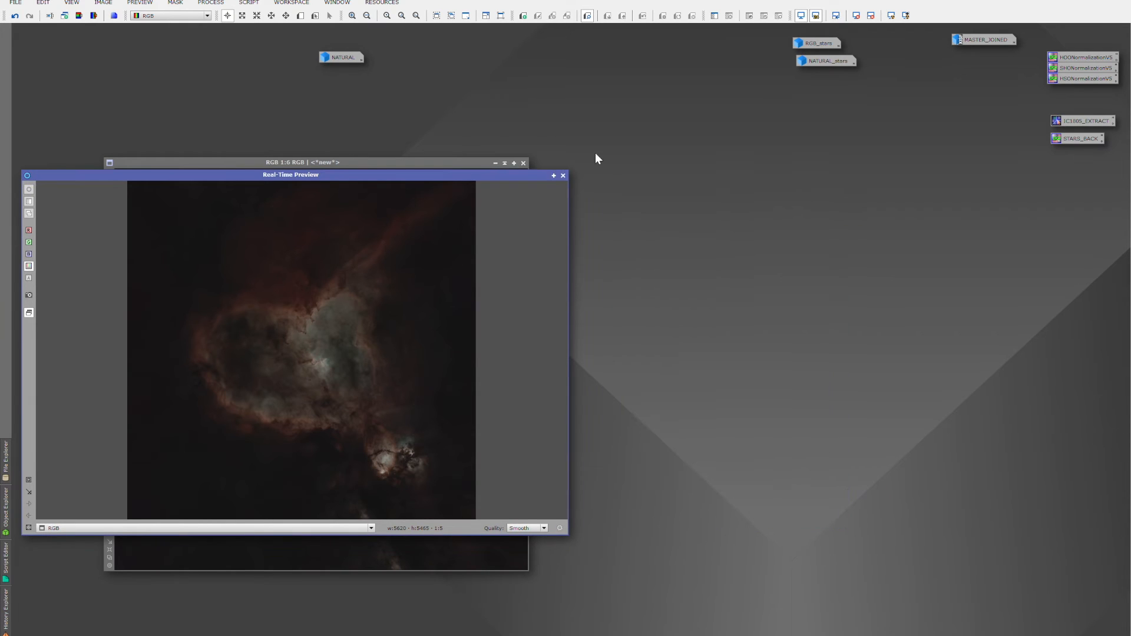
click(563, 176)
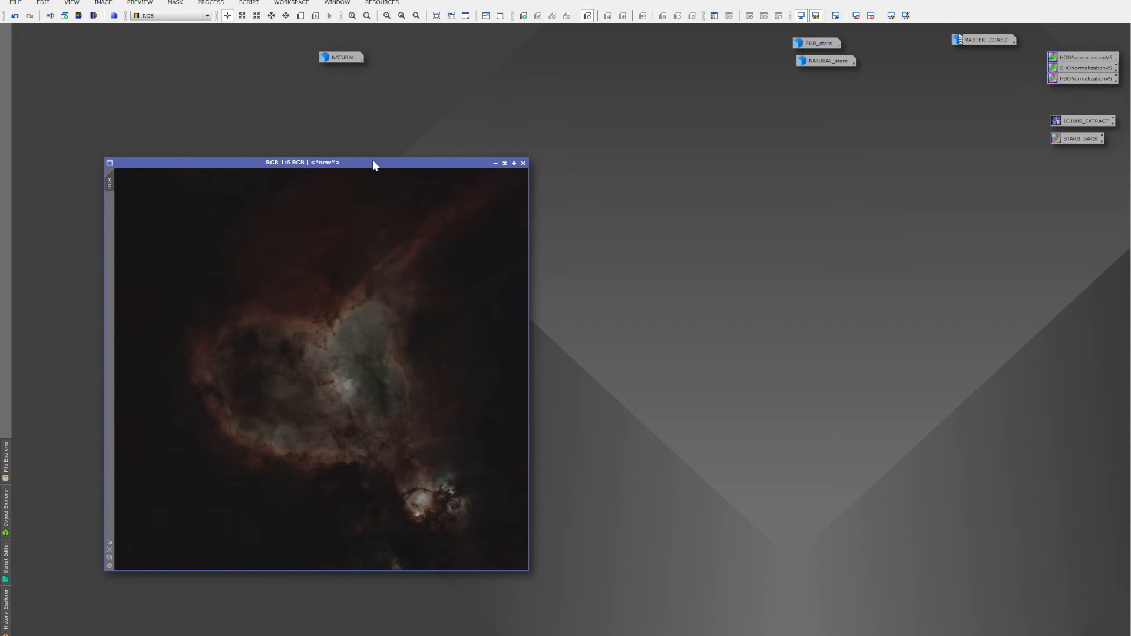
drag(372, 164, 462, 123)
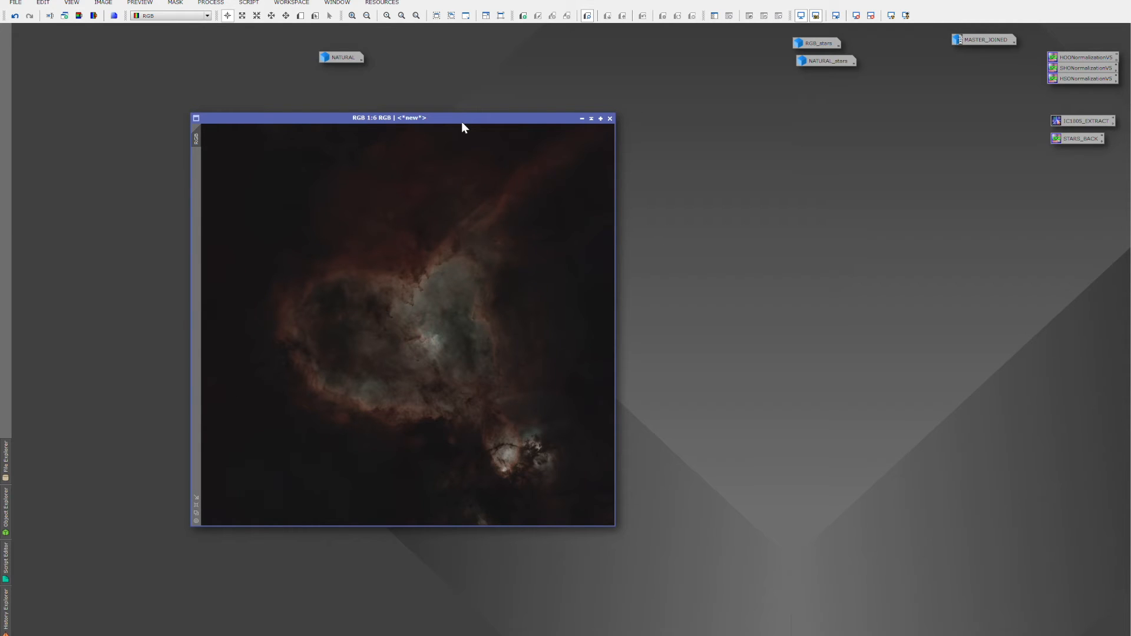
Step: Move the RGB image window toward the middle of the workspace, bring up NATURAL for viewing, and minimize it again
drag(440, 116, 560, 119)
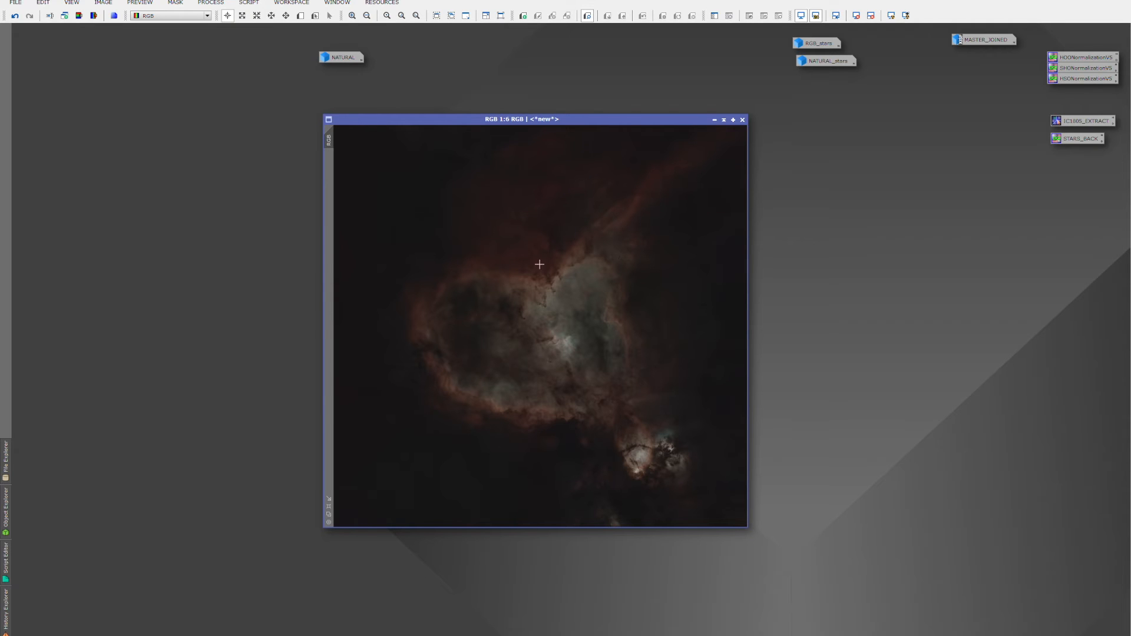
double_click(341, 56)
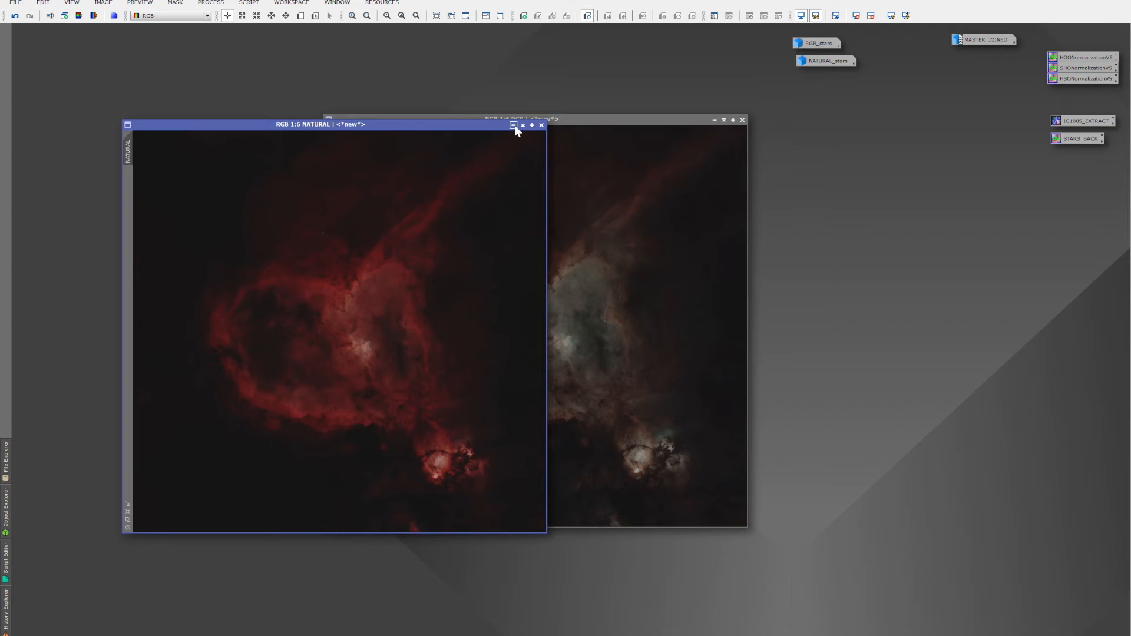
click(514, 125)
Step: Split the RGB image into its separate channel images and open the ForaxxPaletteUtility script
click(93, 15)
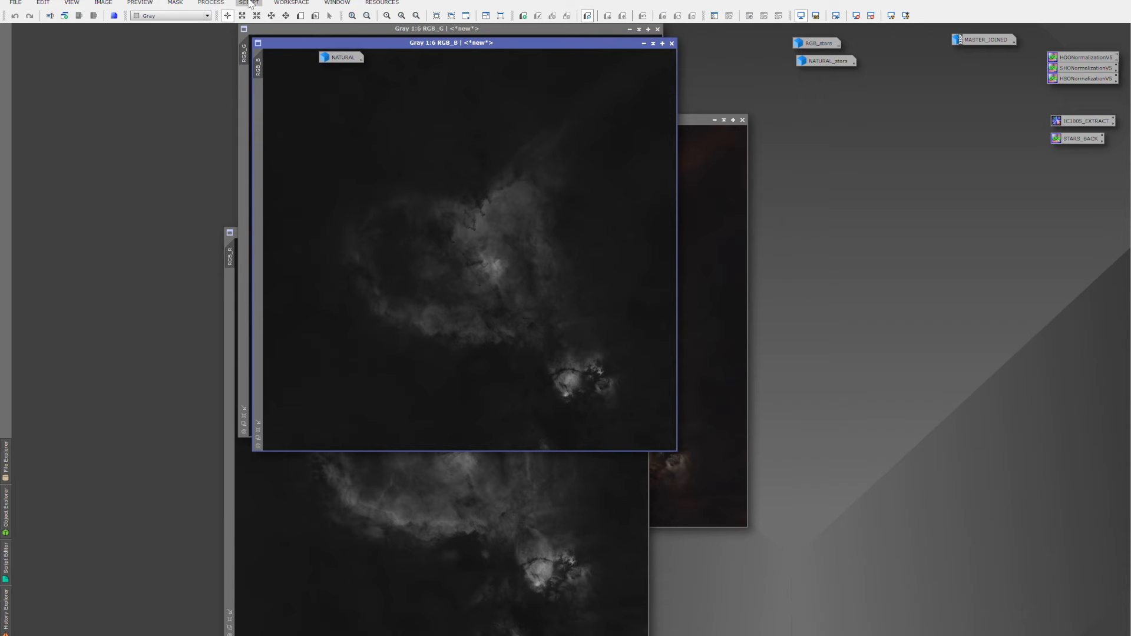
click(248, 2)
mouse_move(275, 140)
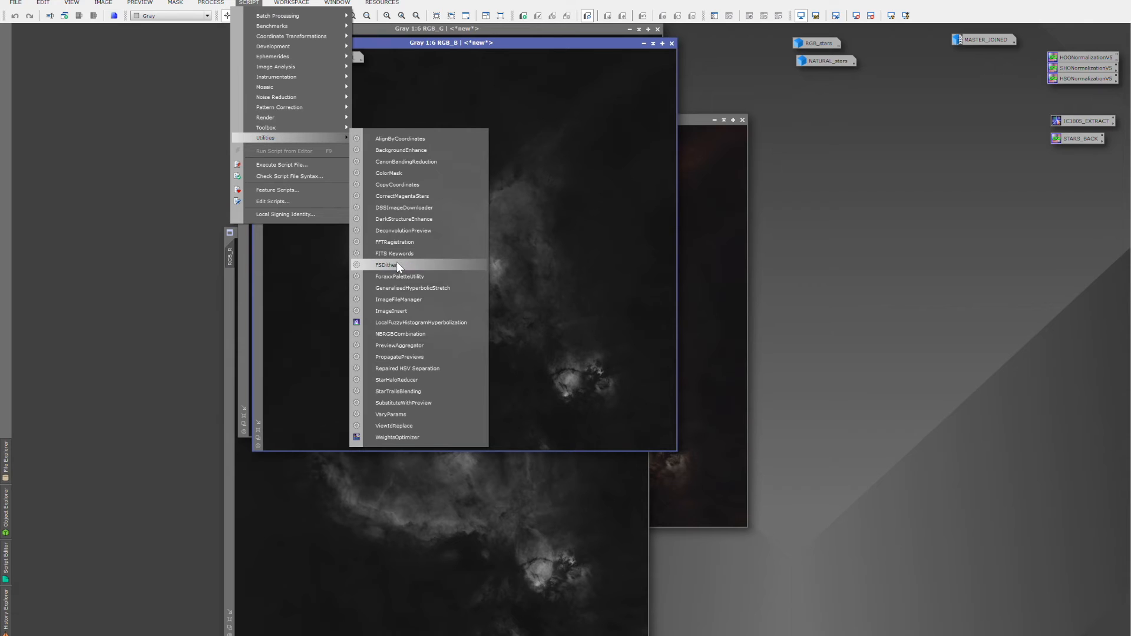
click(399, 277)
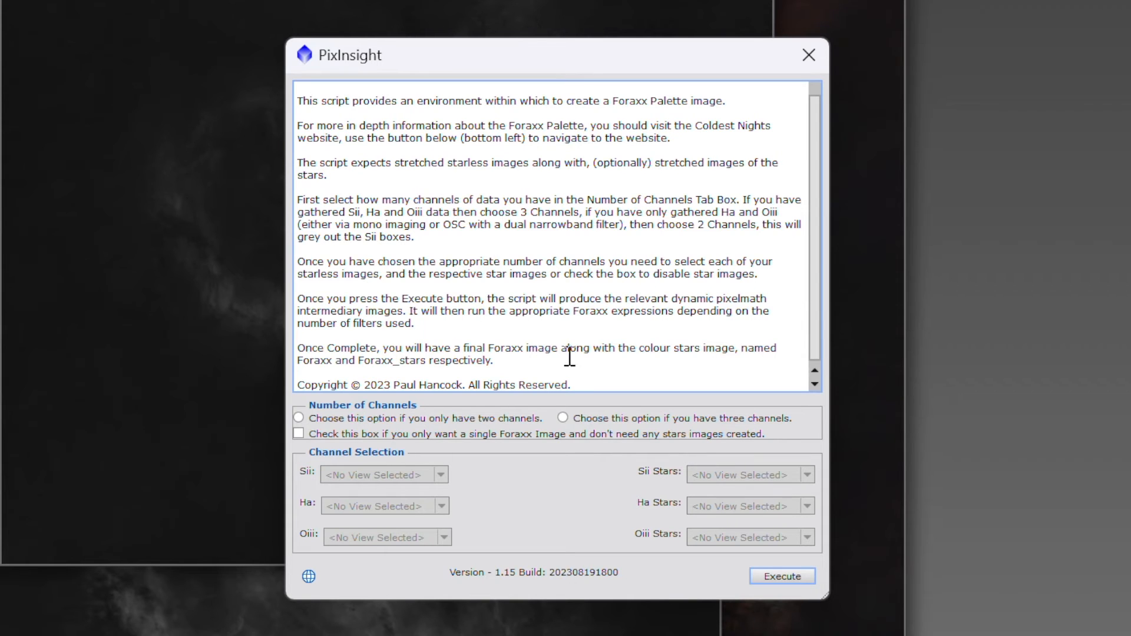
Step: Create a three-channel Foraxx image without star images, using RGB_G for Sii, RGB_R for Ha and RGB_B for Oiii
click(577, 420)
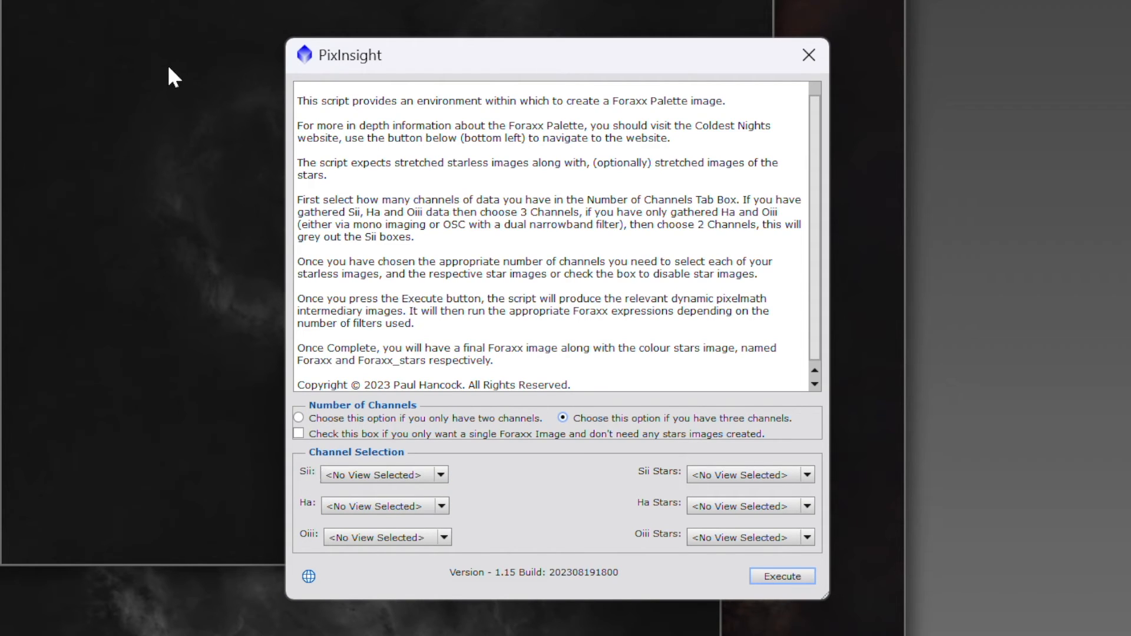
click(389, 475)
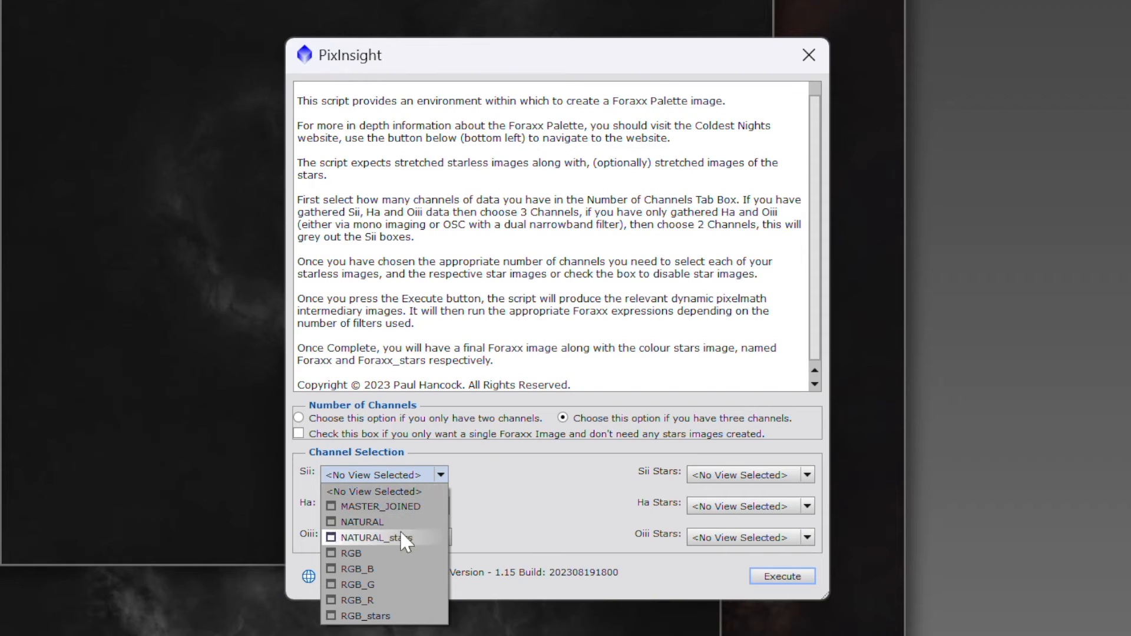
click(372, 585)
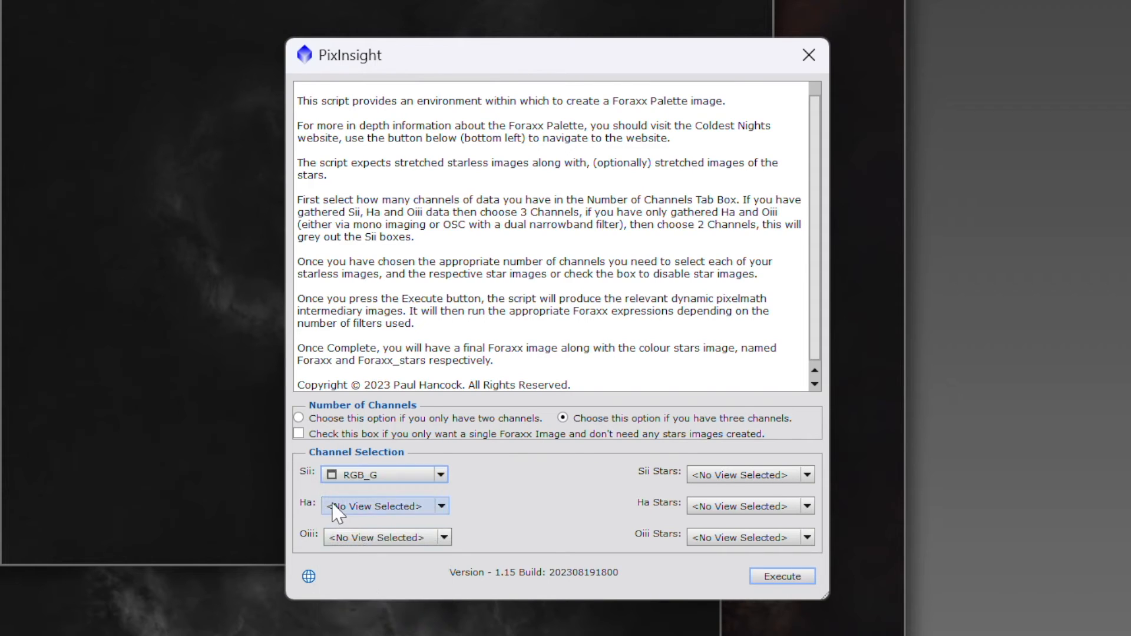
click(333, 507)
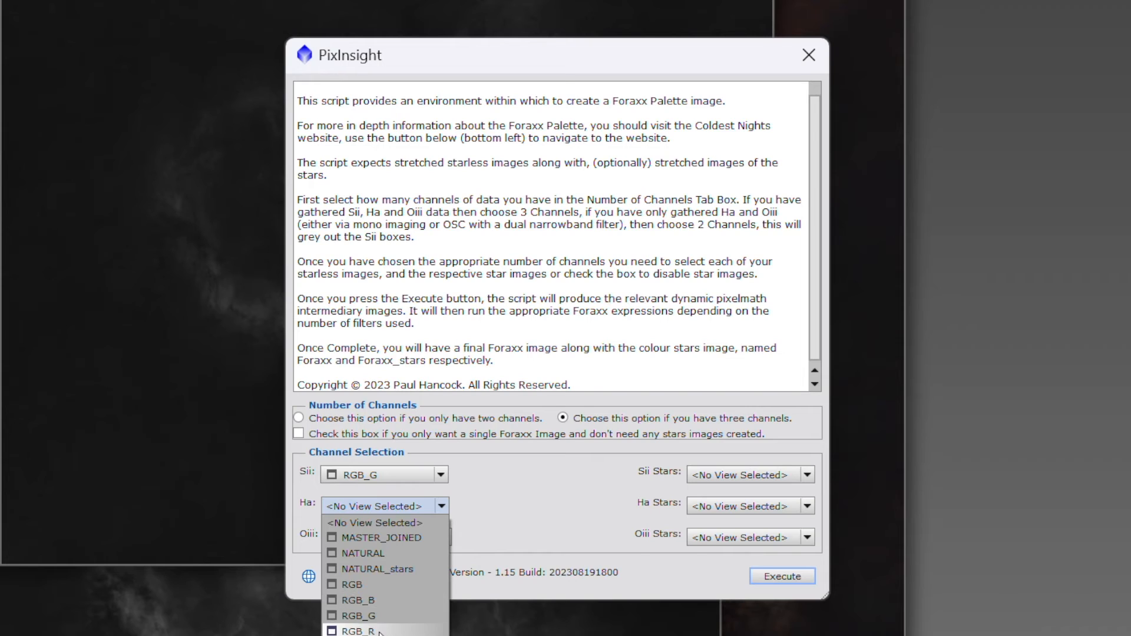
click(380, 632)
click(372, 537)
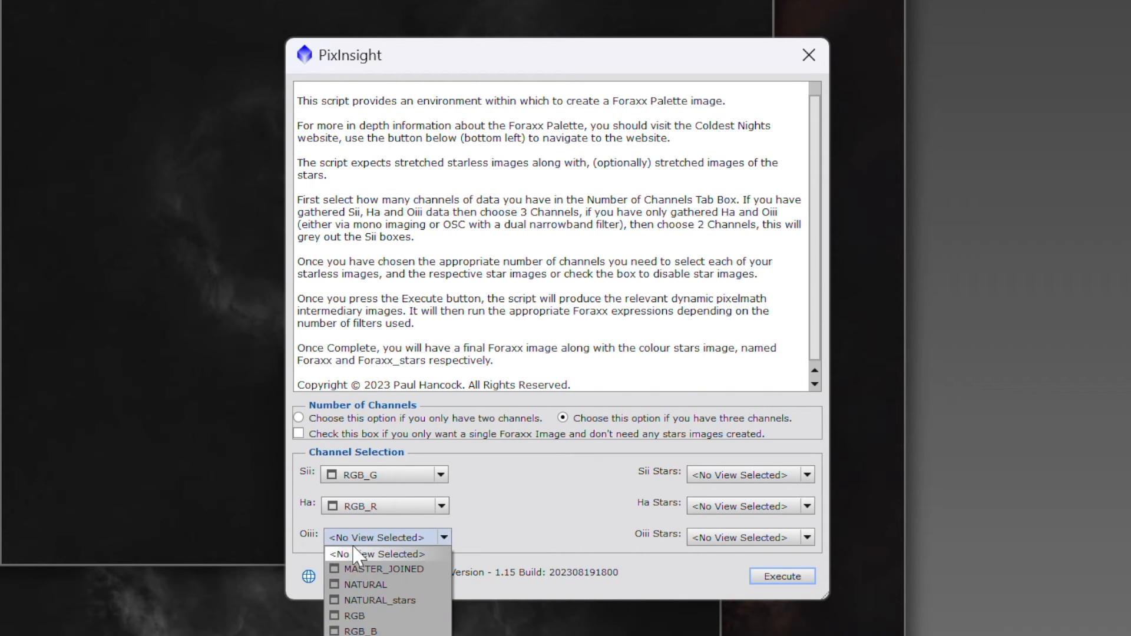
click(380, 632)
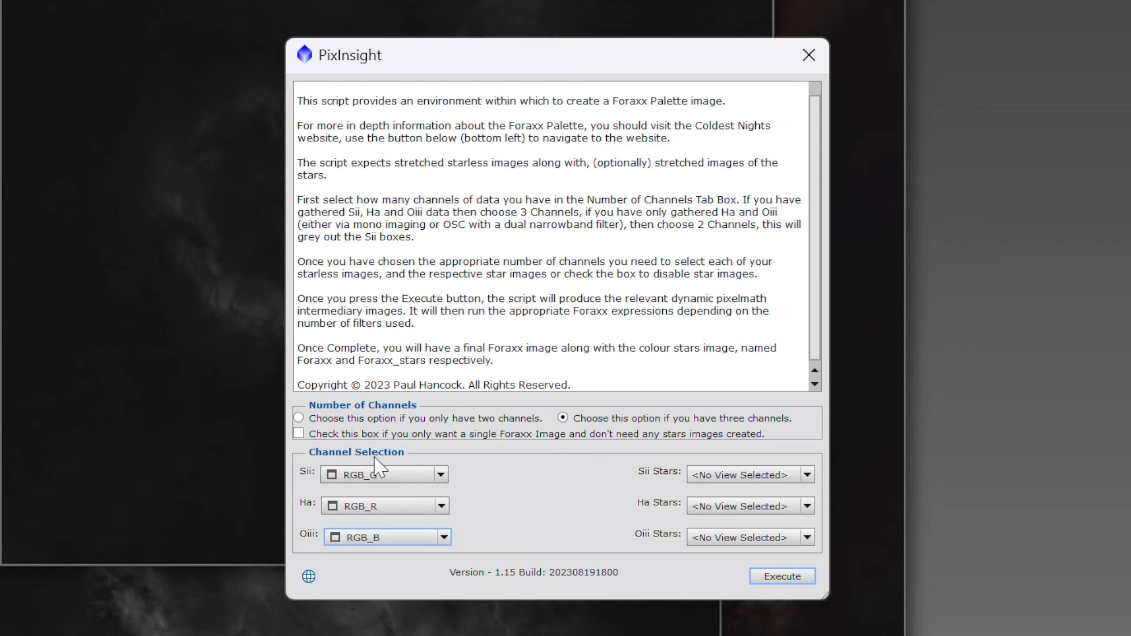
click(299, 435)
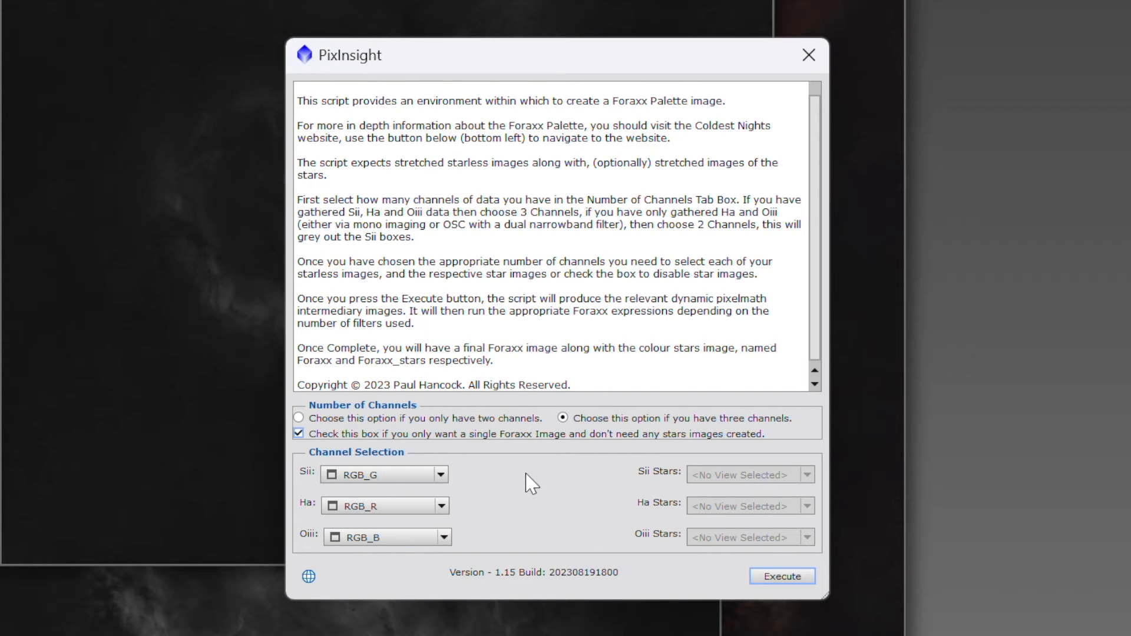
click(760, 575)
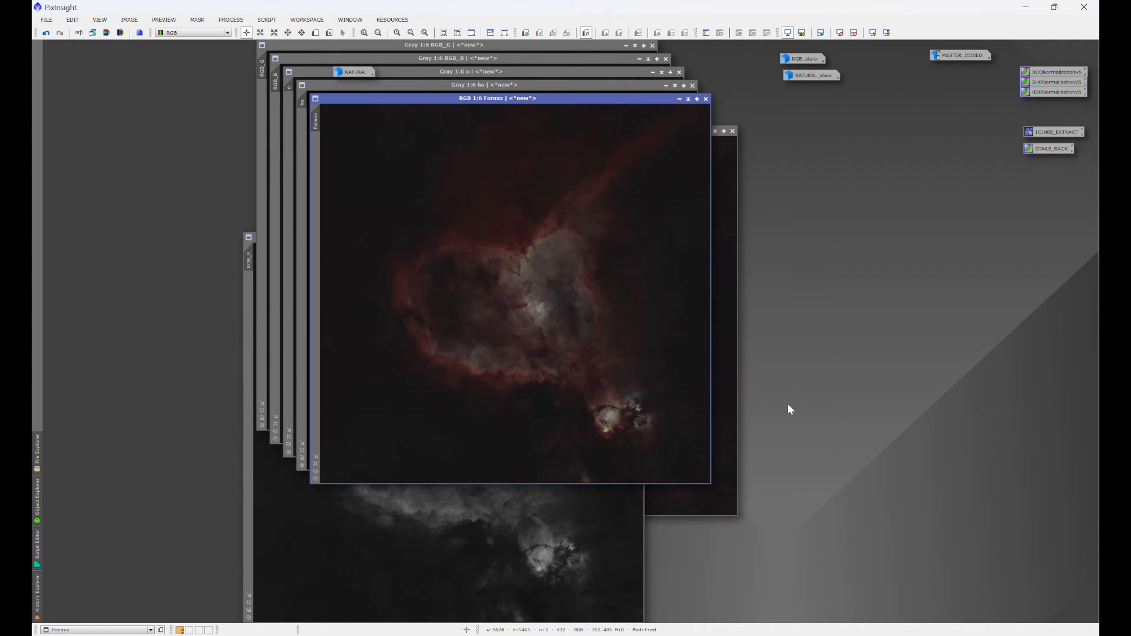
Step: Minimize the Foraxx image, place its icon in the free workspace area, and close all intermediate and split channel images
click(679, 99)
drag(531, 301, 922, 136)
click(693, 85)
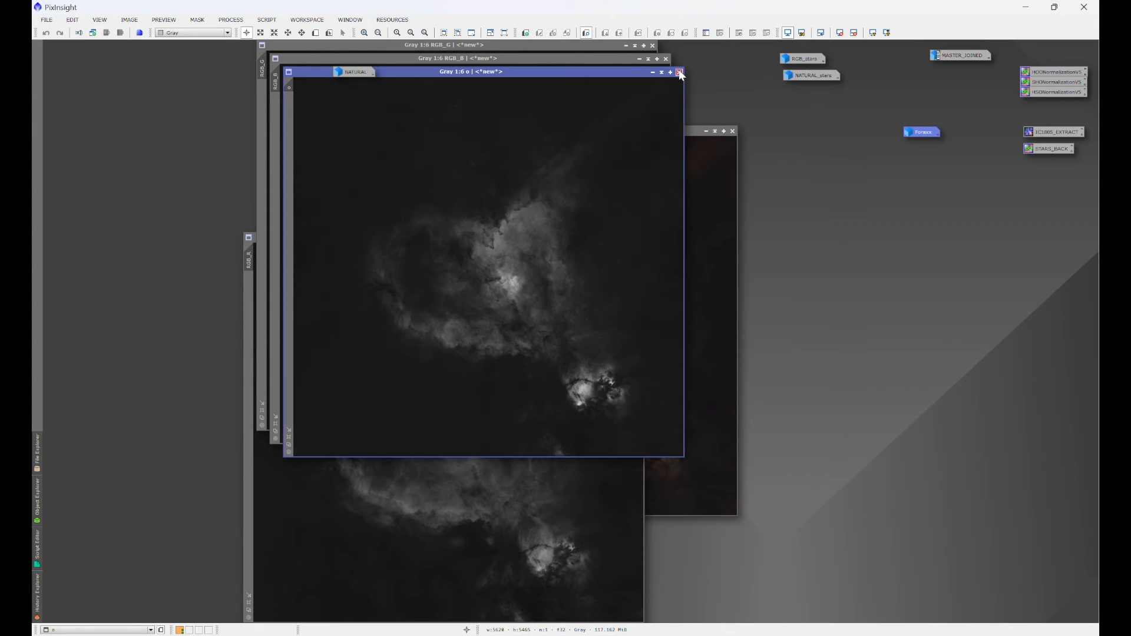
click(680, 72)
click(666, 59)
click(652, 45)
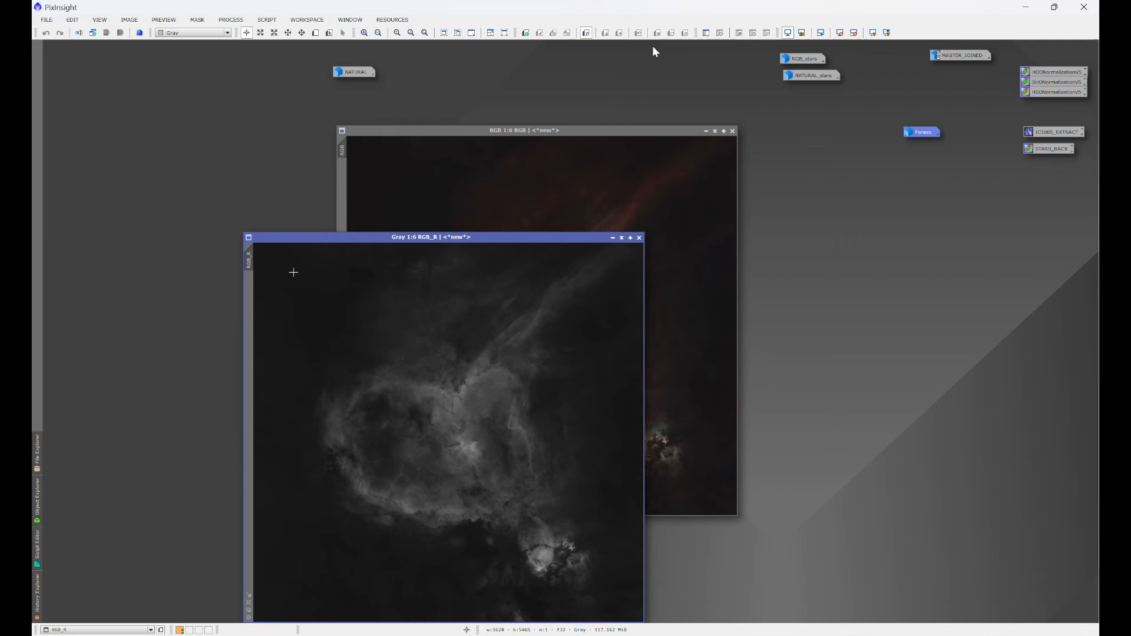
click(639, 238)
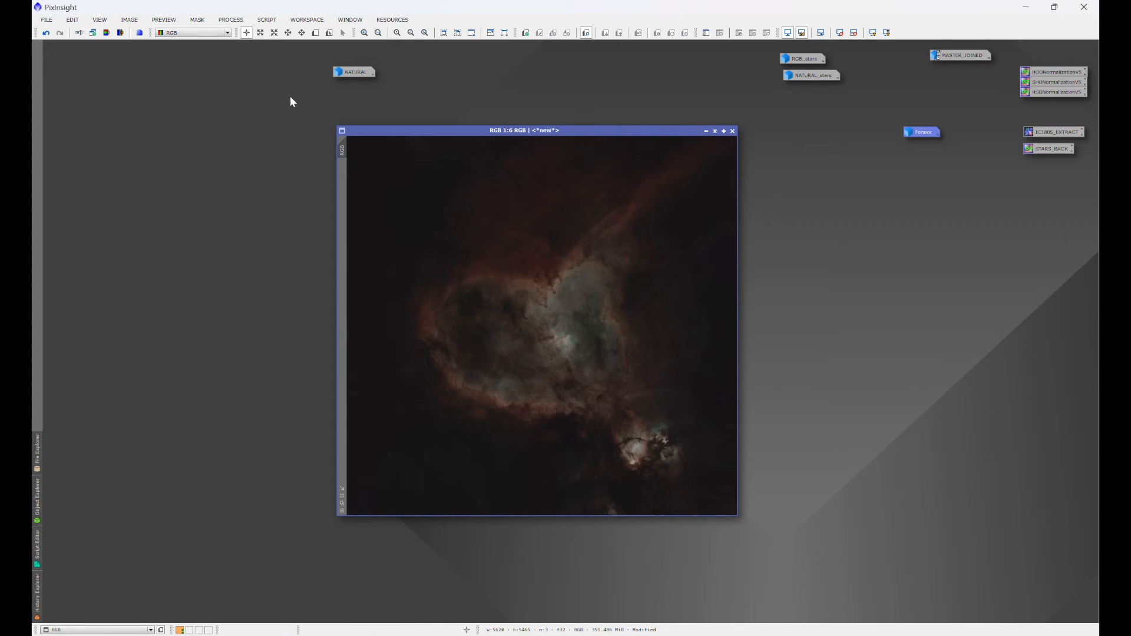
Step: Extract the lightness component of RGB as a grayscale image, minimize RGB, and reposition the extracted image's window
click(106, 32)
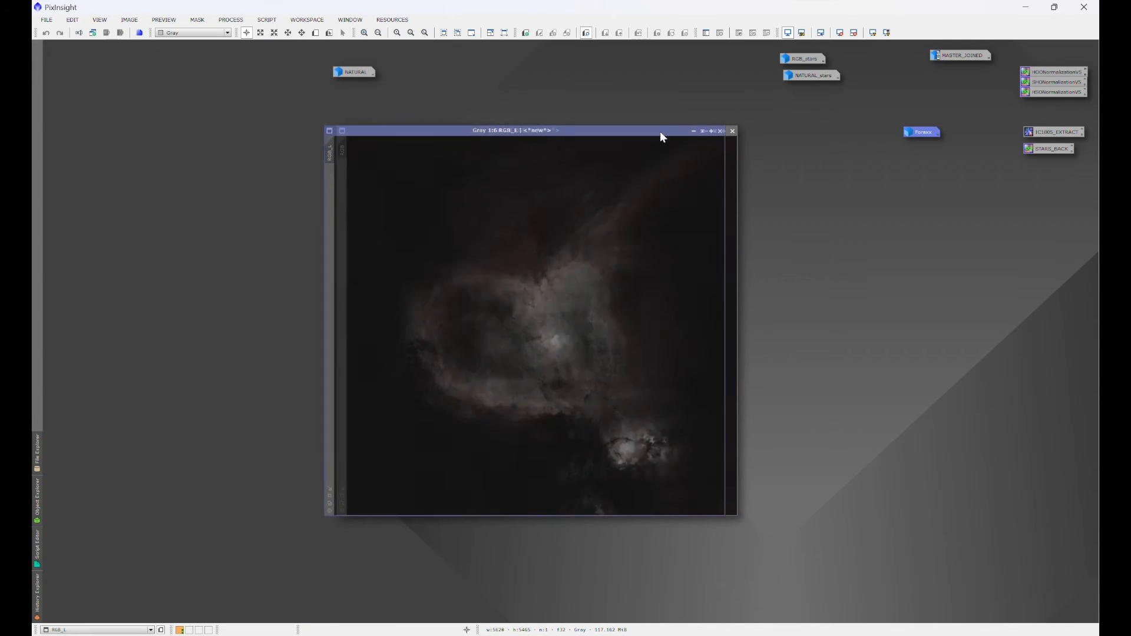
click(705, 130)
drag(558, 174, 462, 172)
Step: Open LocalHistogramEqualization with a real-time preview of RGB_L and position the preview next to the process window
click(231, 19)
mouse_move(255, 33)
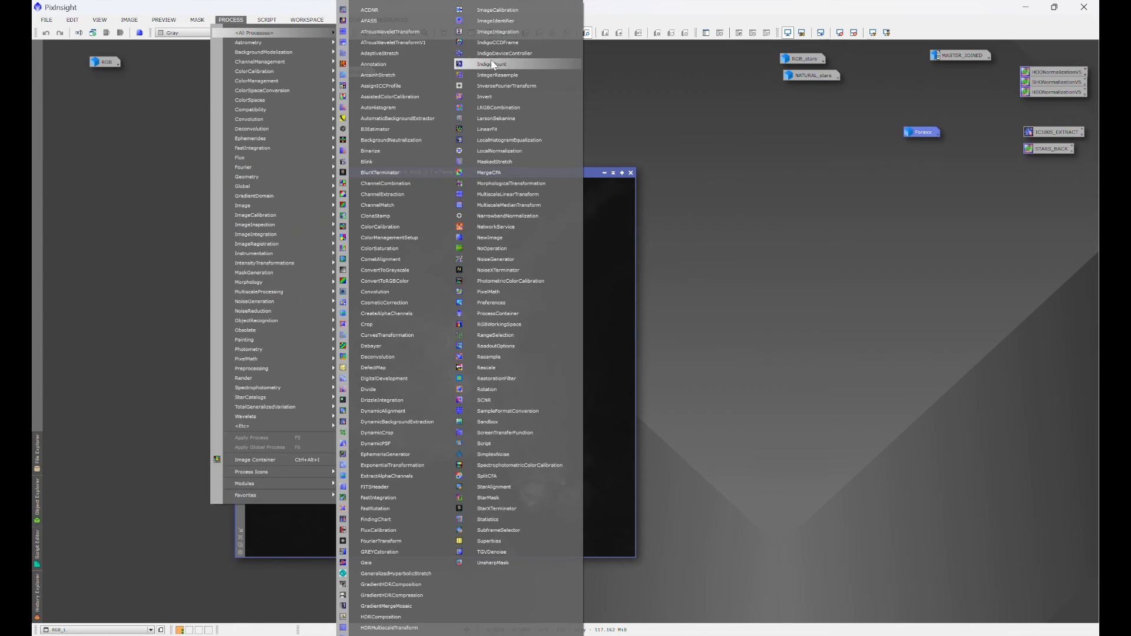
click(529, 140)
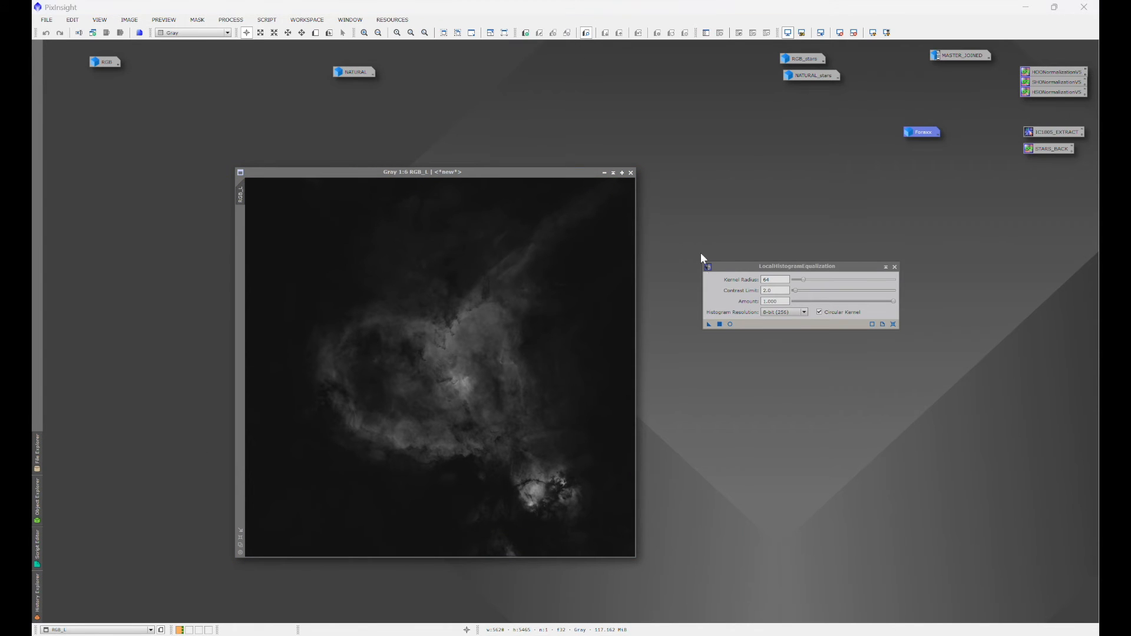
click(730, 324)
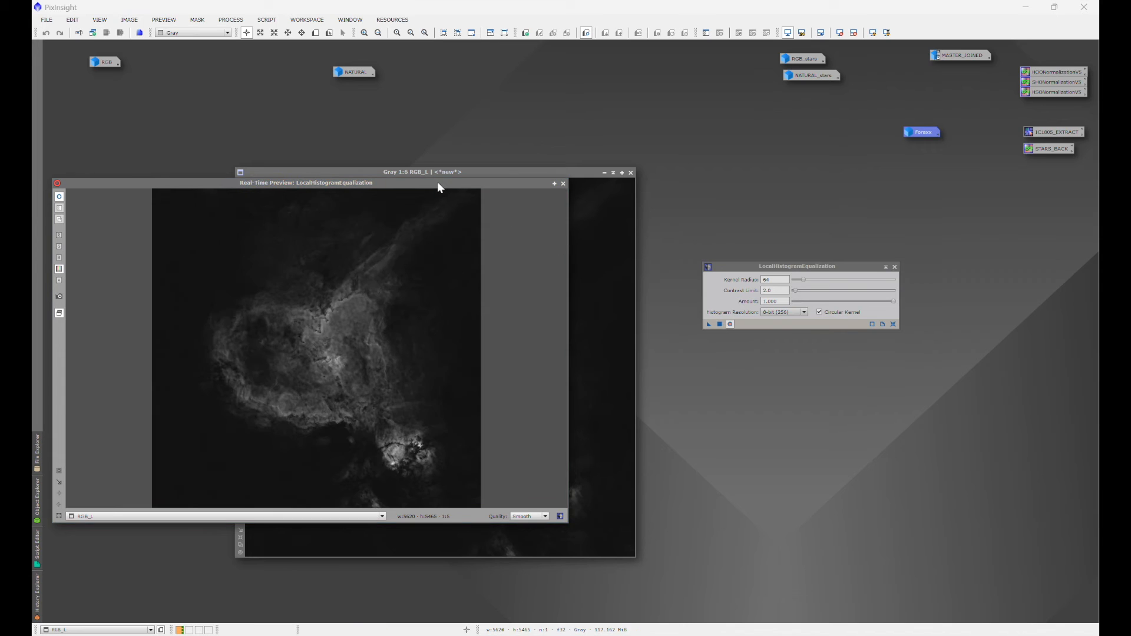
drag(438, 183, 552, 186)
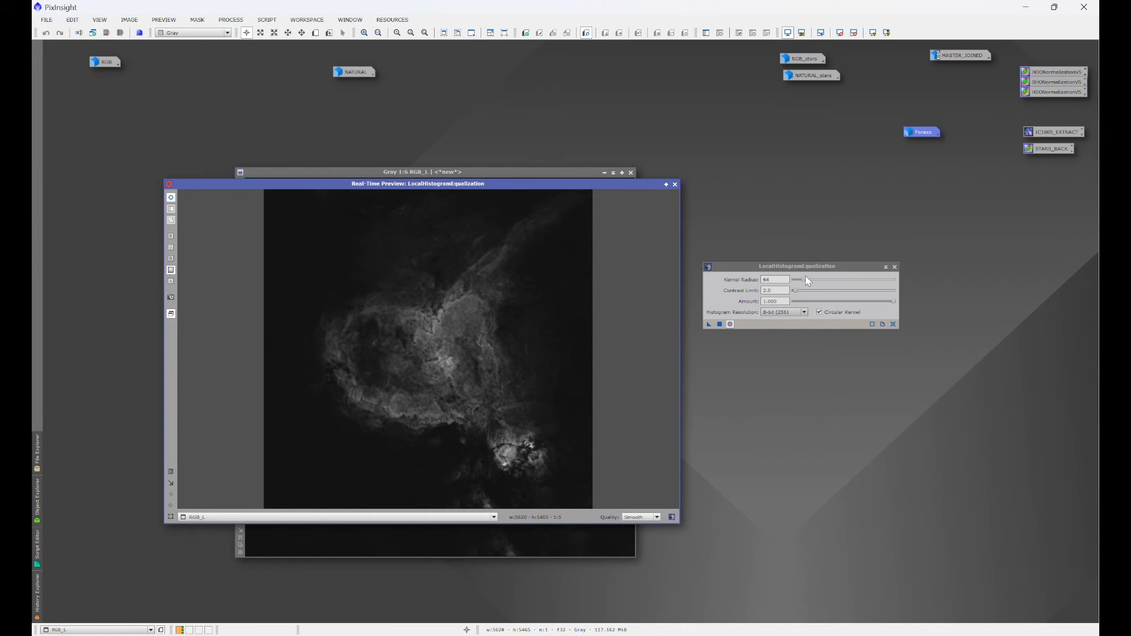
Step: Set the local histogram equalization amount to 0.270 and apply it to RGB_L
drag(893, 302, 817, 306)
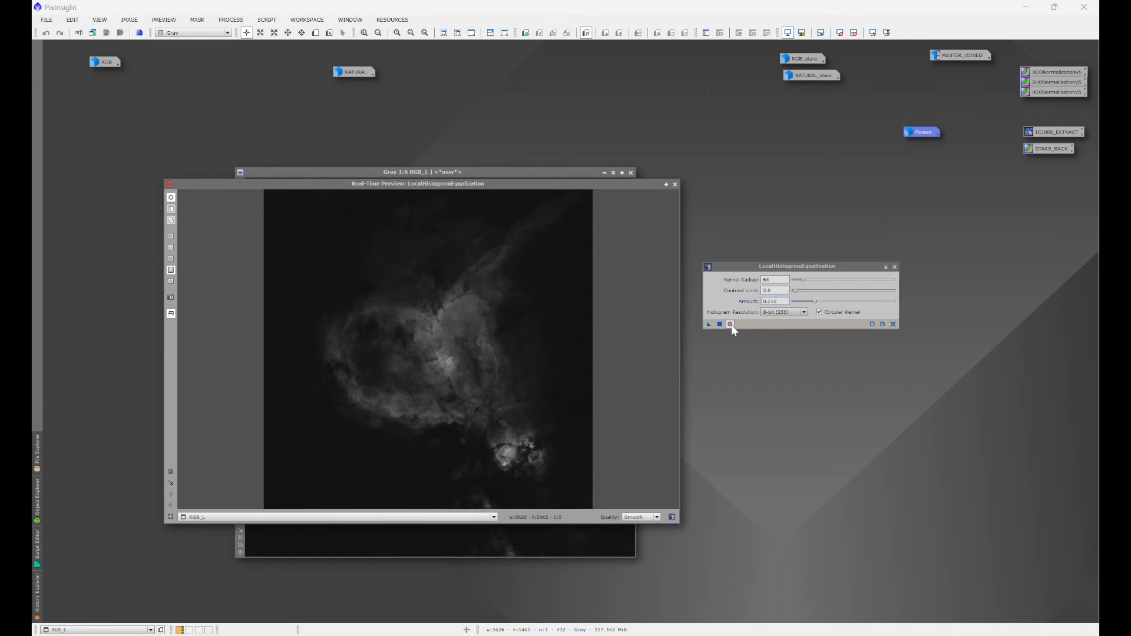
drag(811, 304, 818, 302)
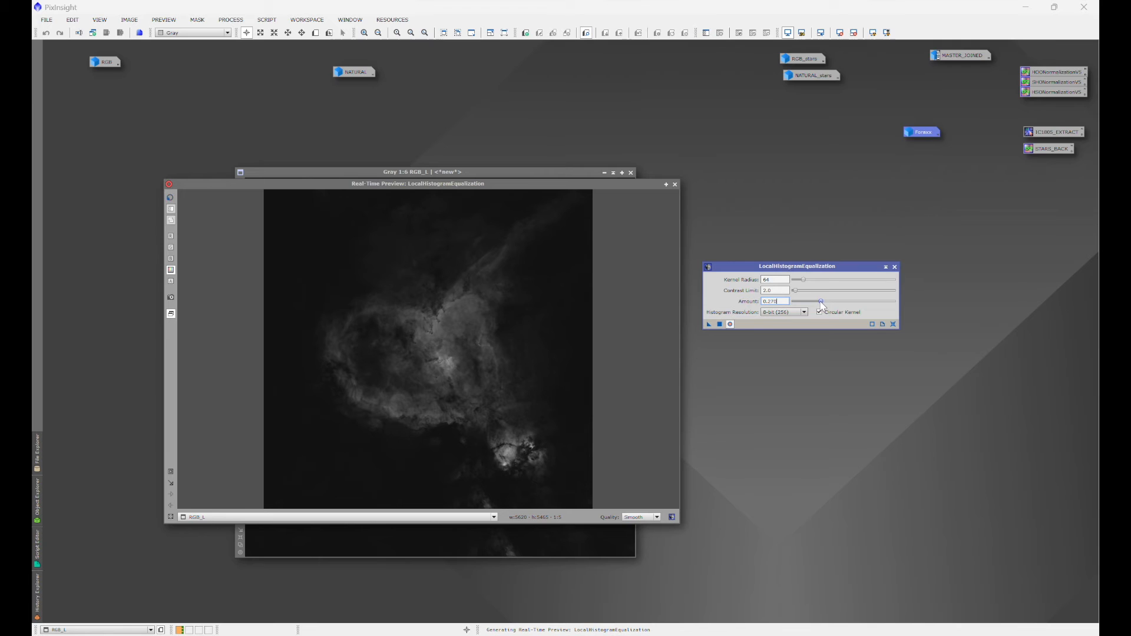
click(720, 325)
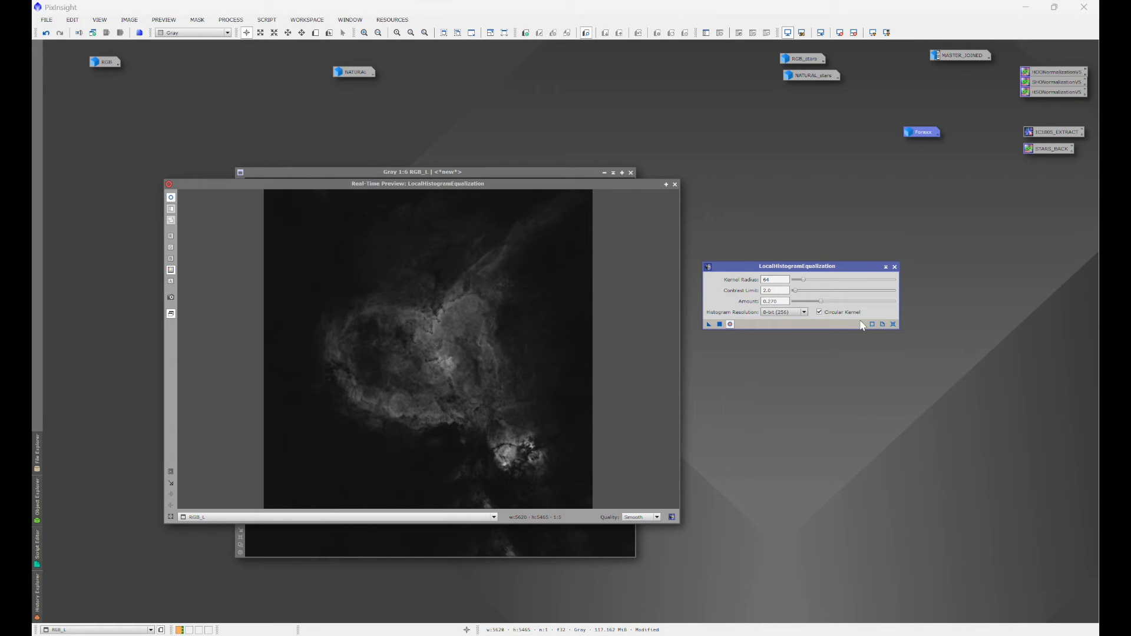
Step: Apply a second LocalHistogramEqualization to RGB_L with kernel radius 244 and amount 0.300, and close the process and its real-time preview
click(893, 301)
drag(804, 279, 830, 282)
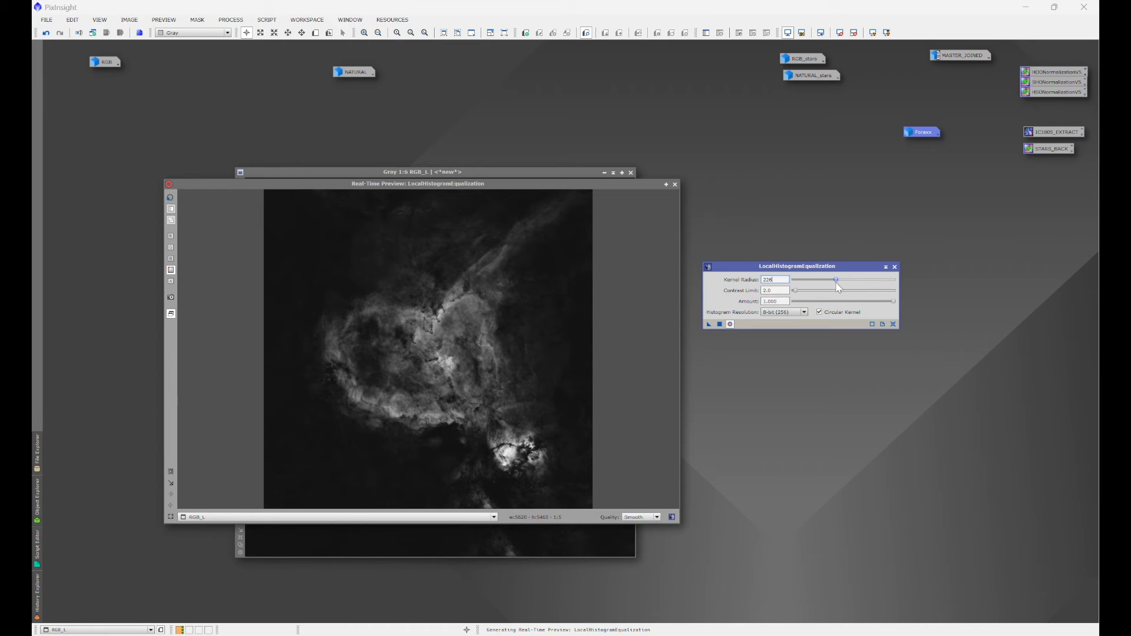
drag(827, 285, 840, 291)
drag(894, 301, 831, 302)
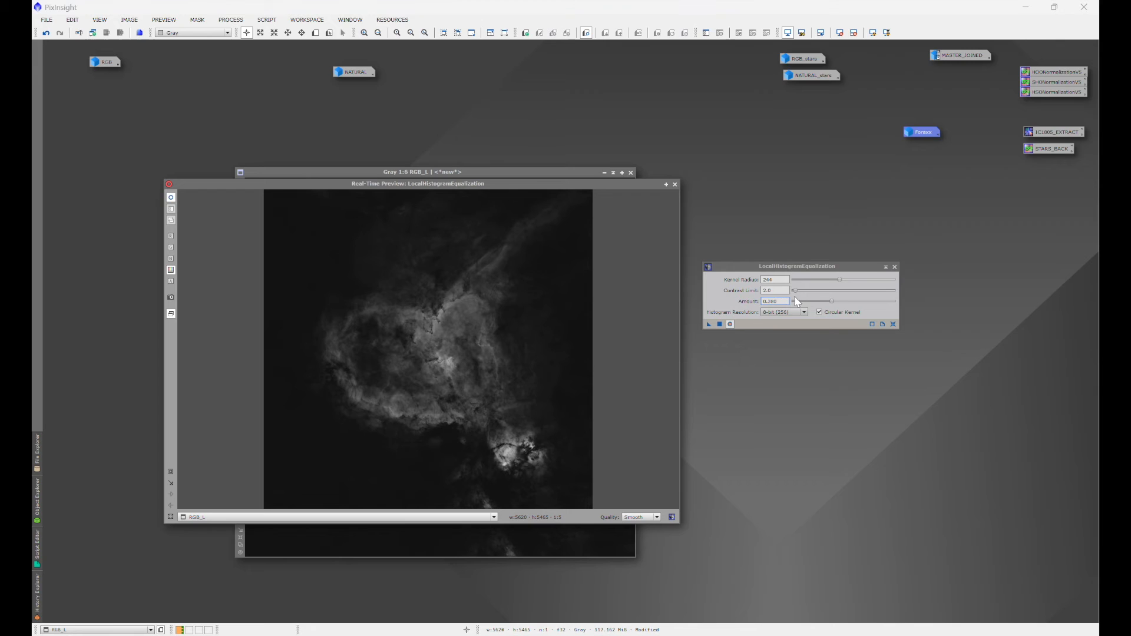
drag(835, 300, 824, 302)
click(730, 324)
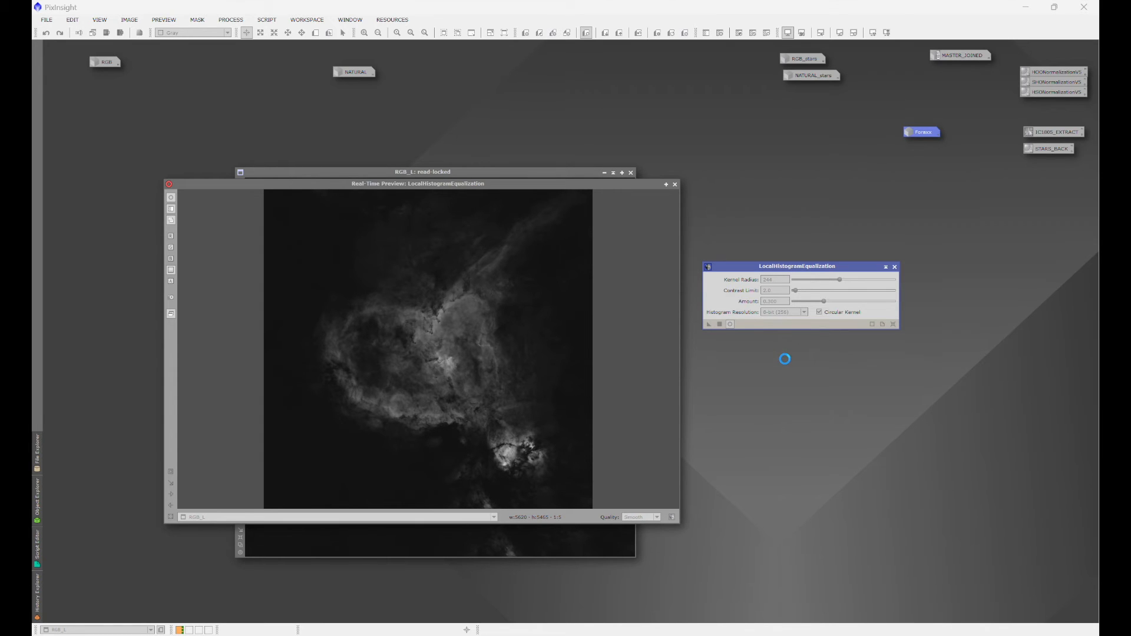
click(895, 267)
click(675, 184)
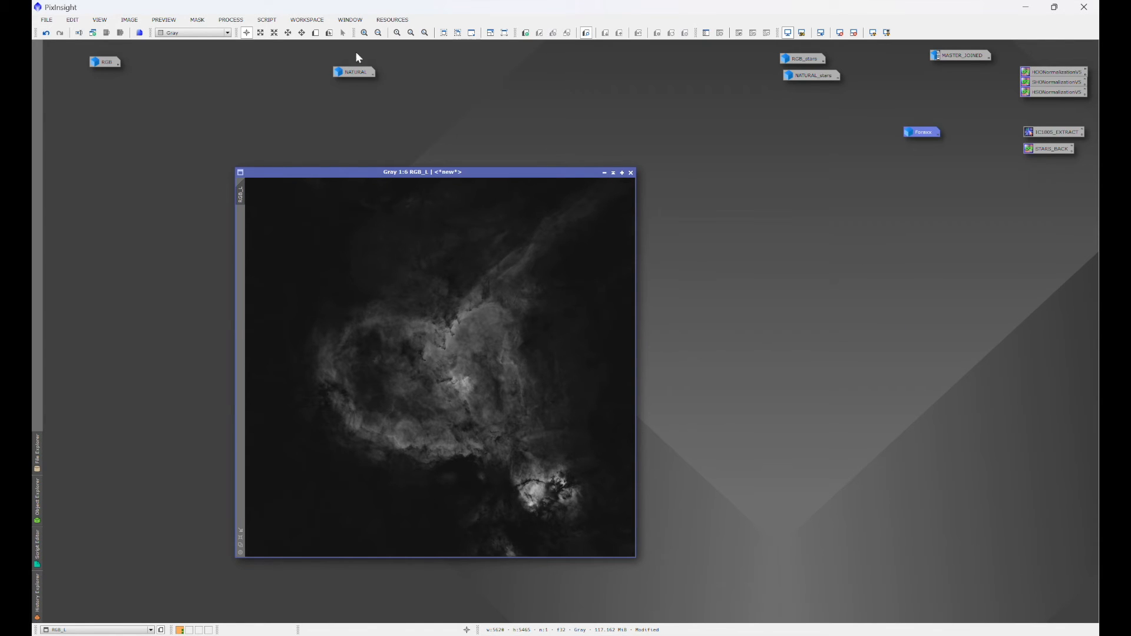
Step: Open MultiscaleLinearTransform and set the number of layers to 5
click(231, 19)
mouse_move(253, 33)
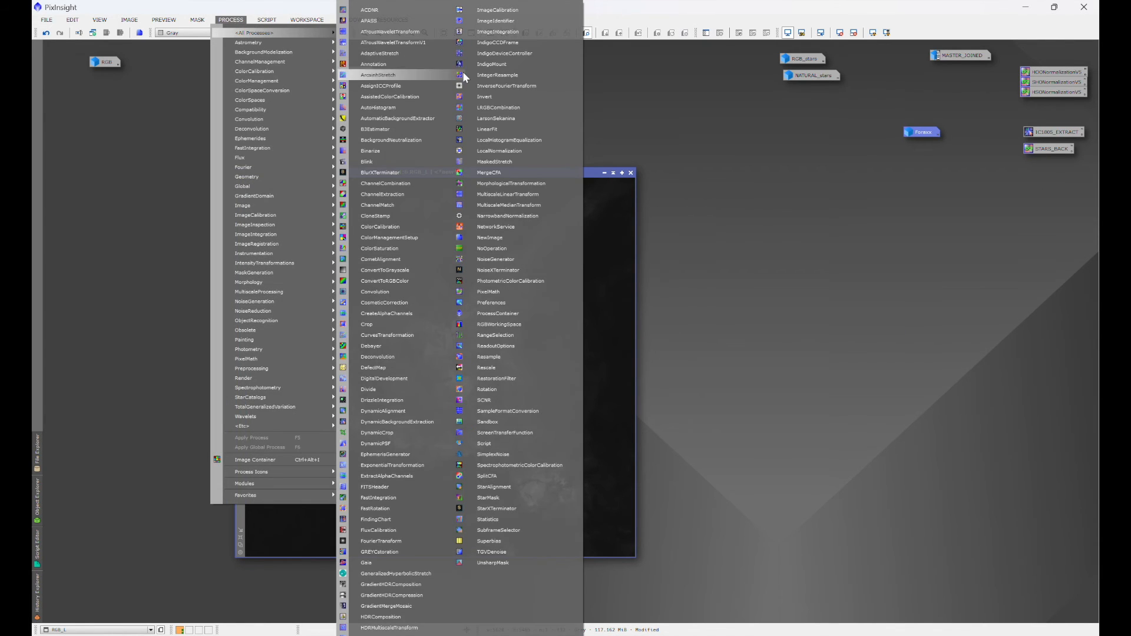
click(535, 192)
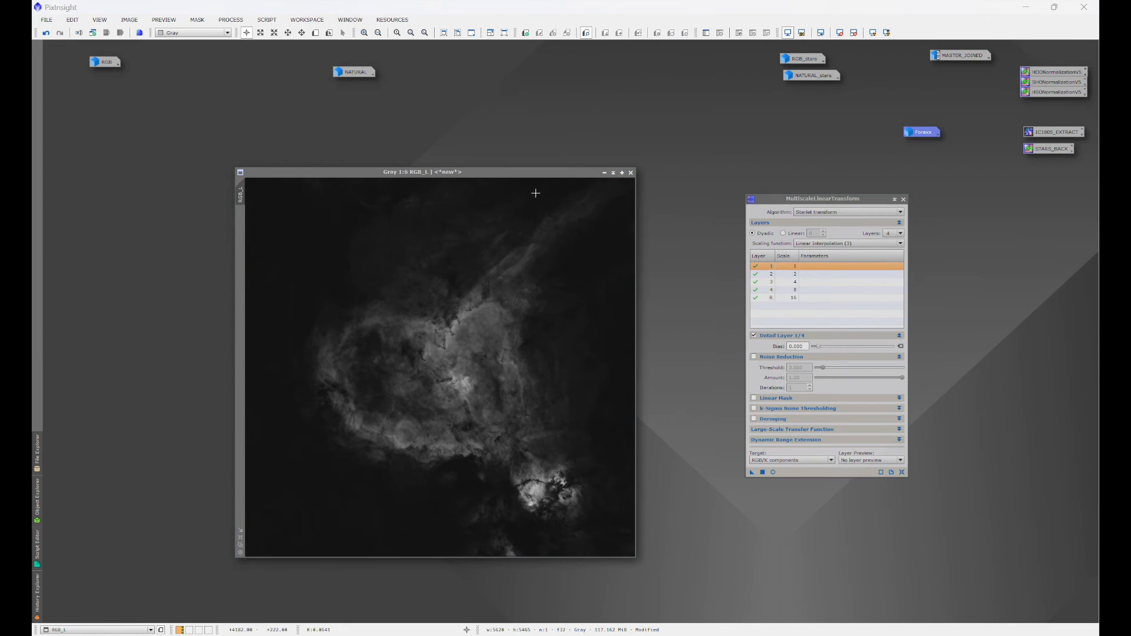
click(902, 234)
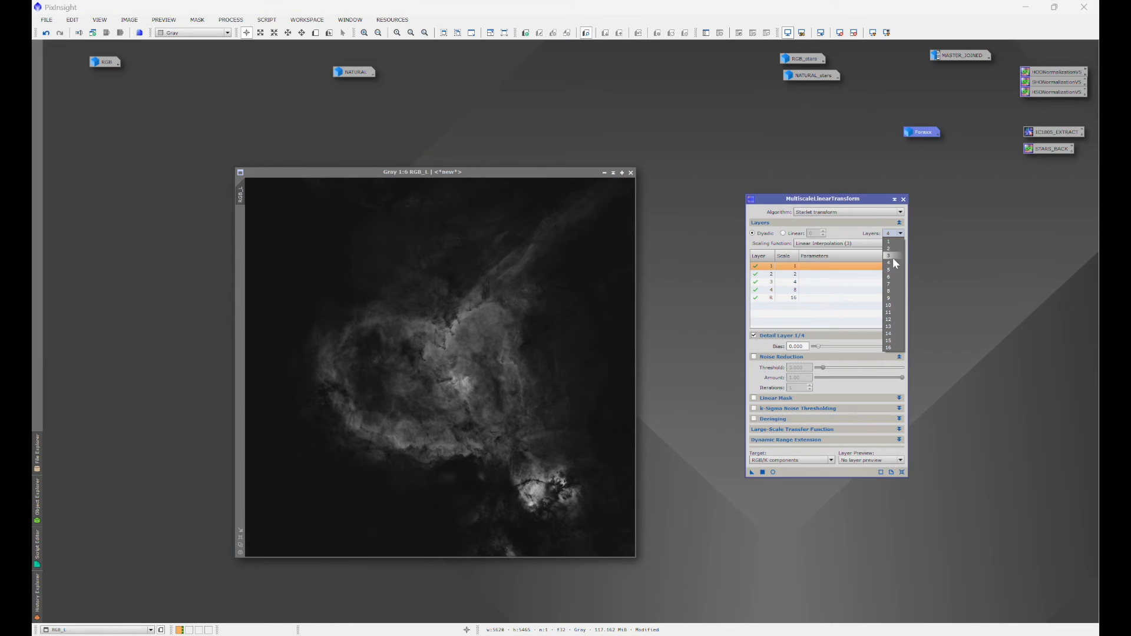
click(890, 270)
Step: Set the bias of detail layer 5 to 0.025 and of detail layer 4 to 0.050
click(809, 297)
click(801, 347)
text(0.0)
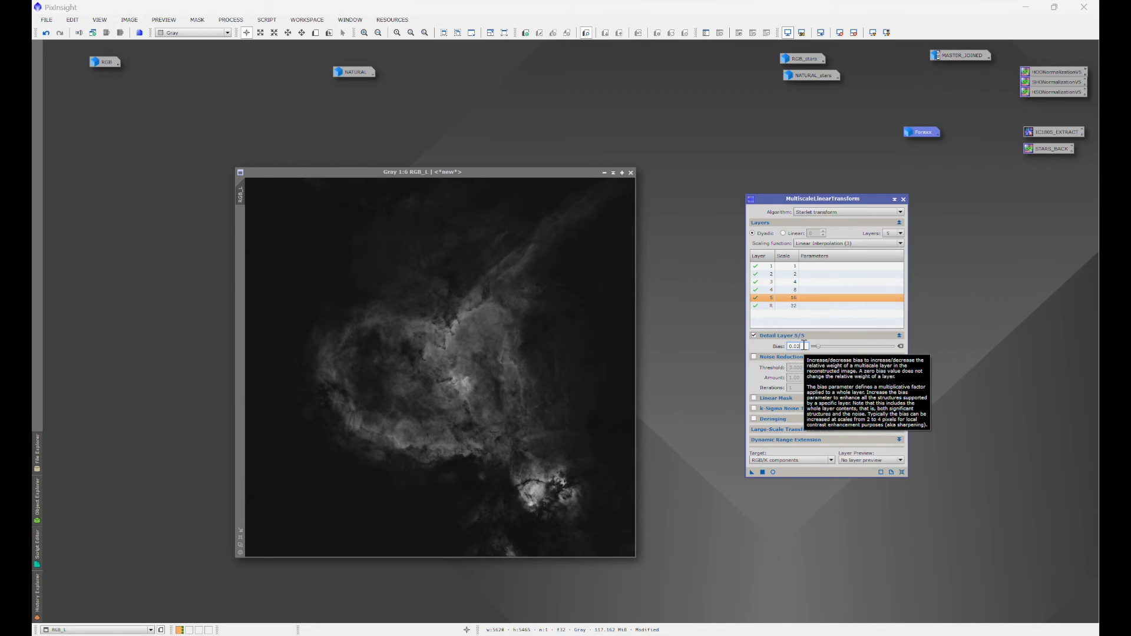
click(811, 290)
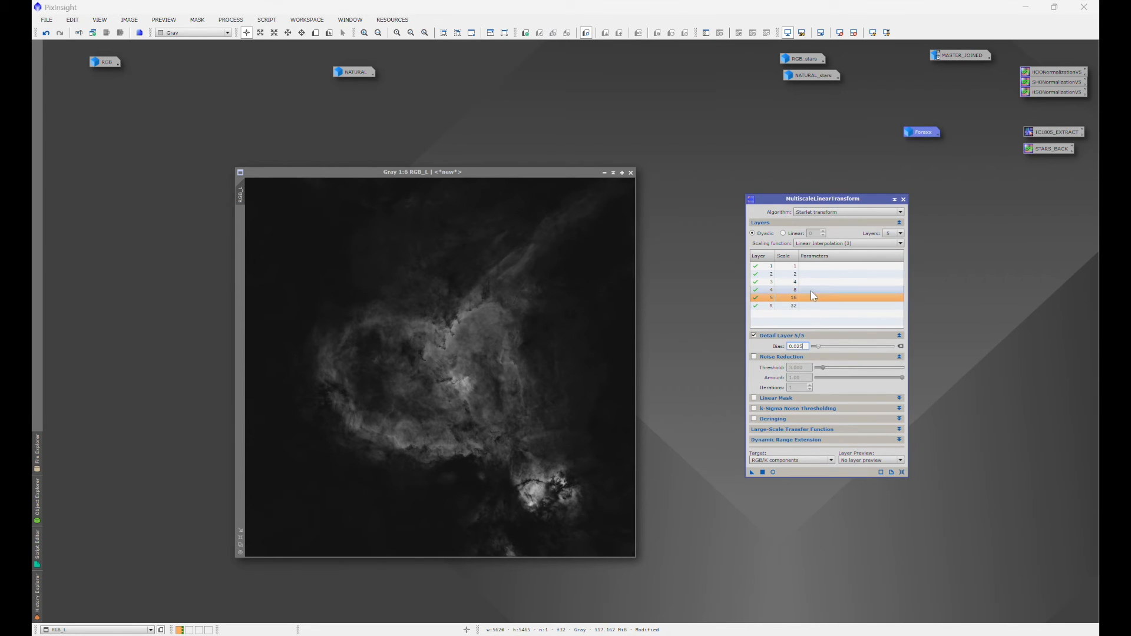
click(806, 347)
text(0.0)
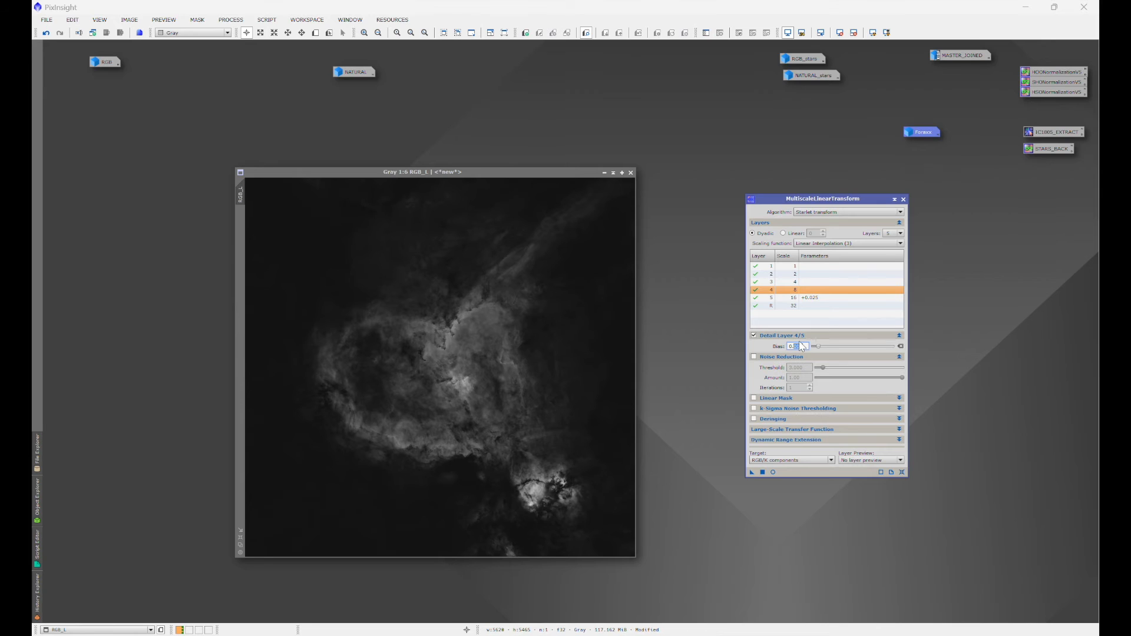
text(5)
key(Return)
Step: Set the bias of detail layer 3 to 0.075 and of detail layer 2 to 0.100
click(807, 282)
click(806, 346)
text(0.0)
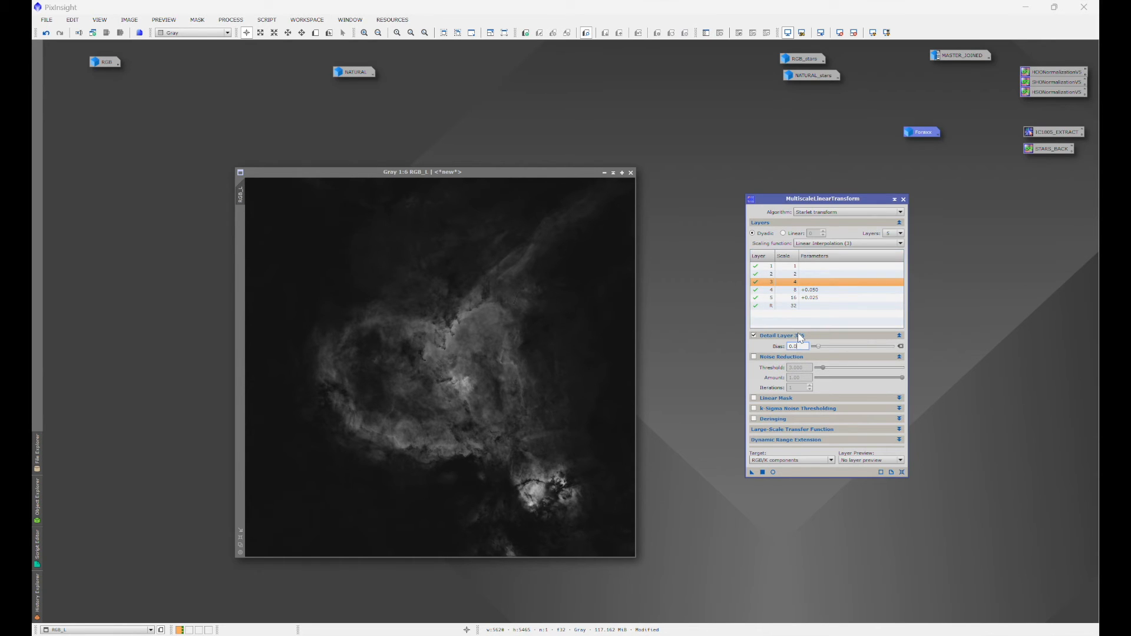
text(75)
key(Return)
click(807, 274)
click(806, 347)
text(0.1)
key(Return)
click(822, 305)
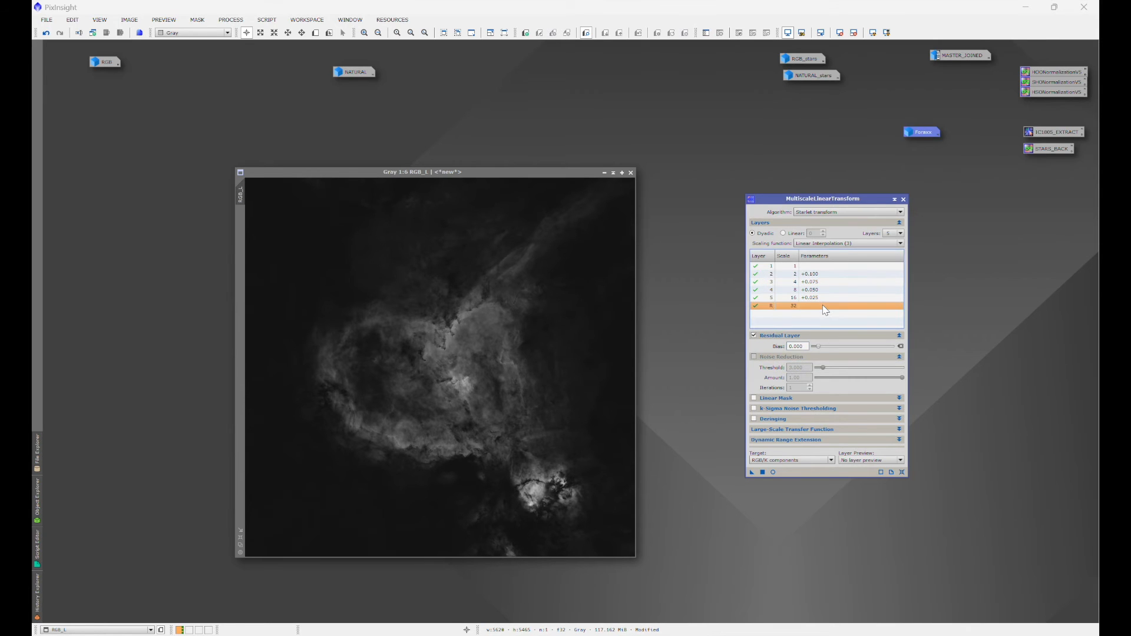
Step: Apply MultiscaleLinearTransform to RGB_L, compare the image before and after at full resolution, and close the process
drag(752, 472, 479, 387)
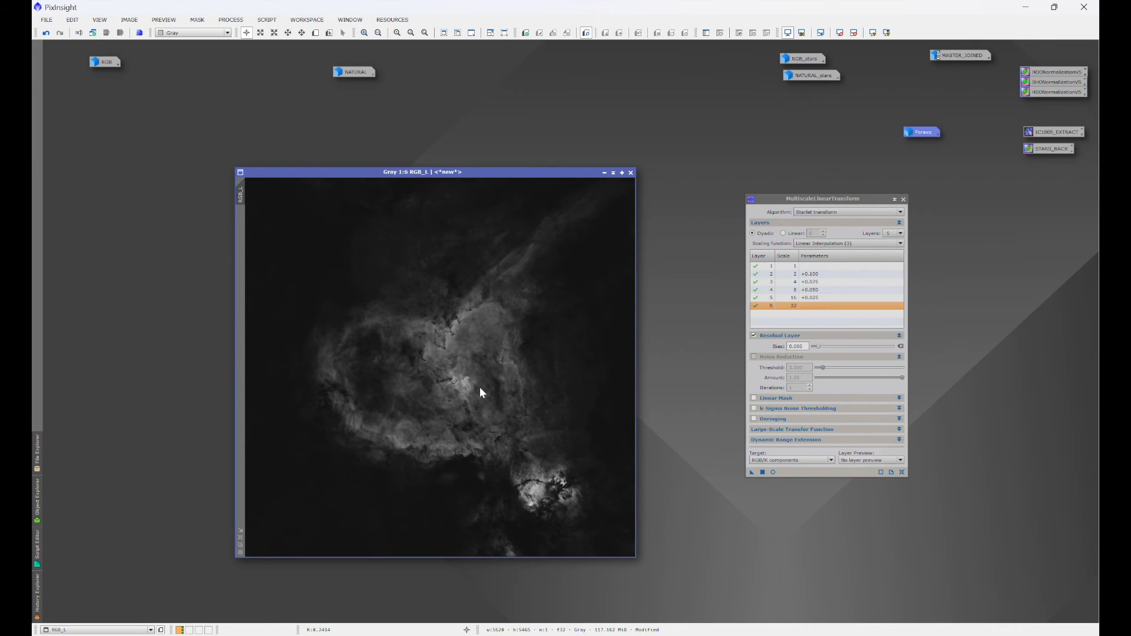
scroll(431, 342, up, 5)
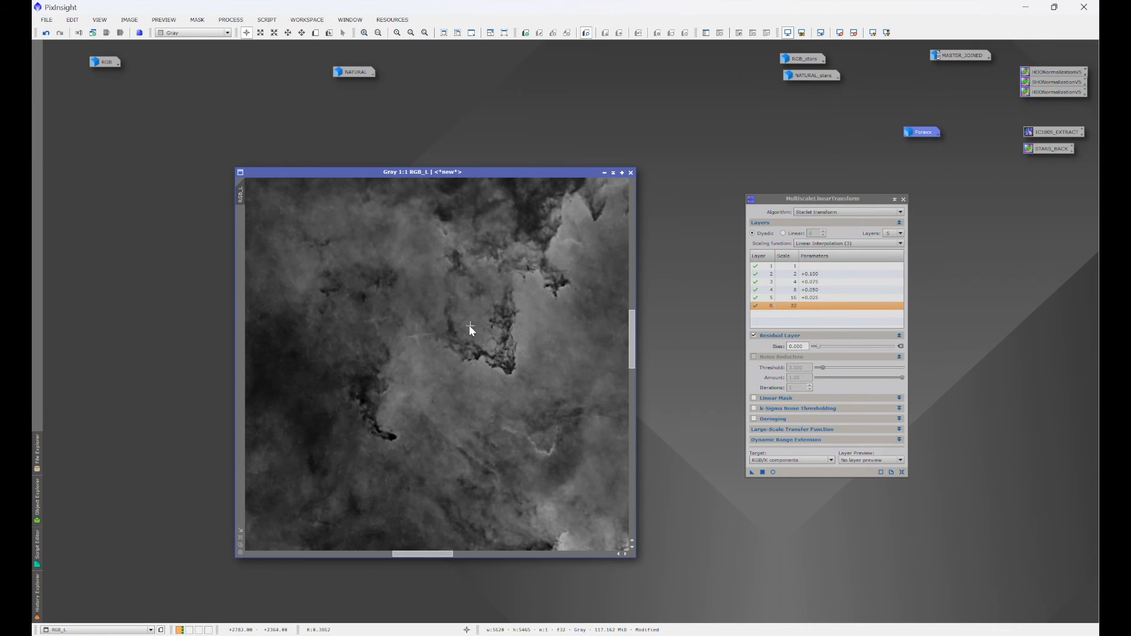
click(46, 34)
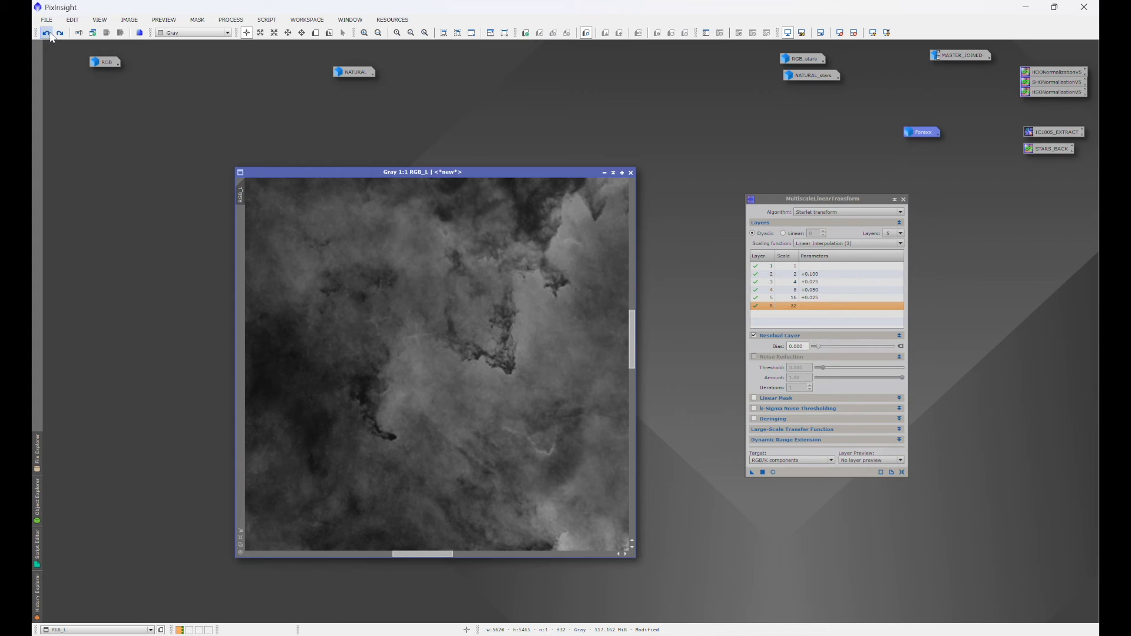
click(60, 34)
scroll(436, 353, down, 5)
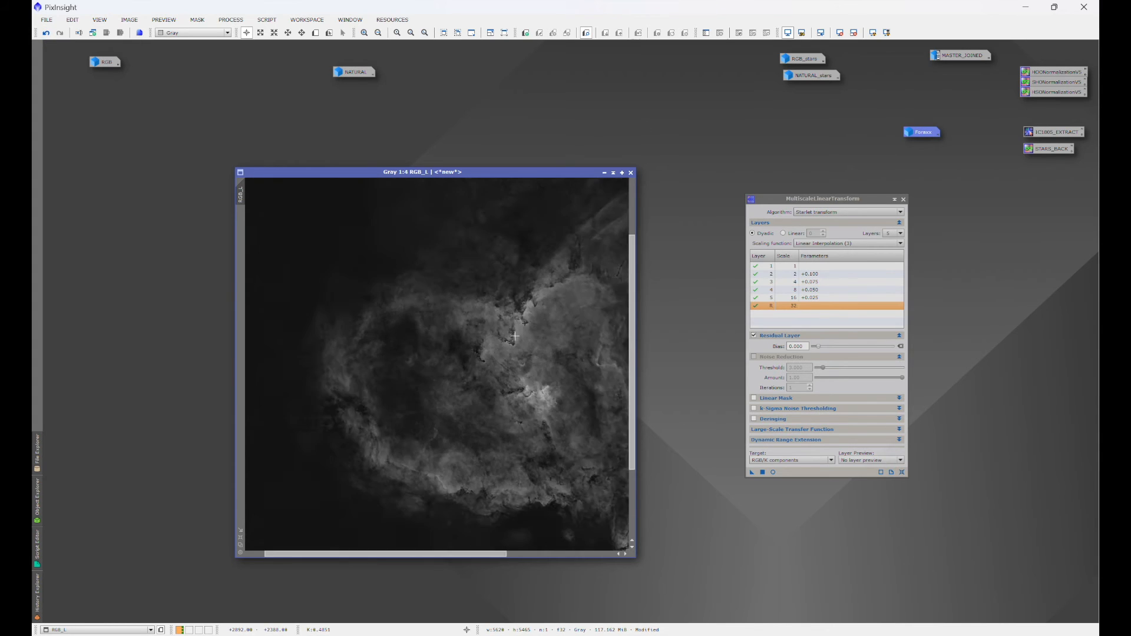
click(903, 199)
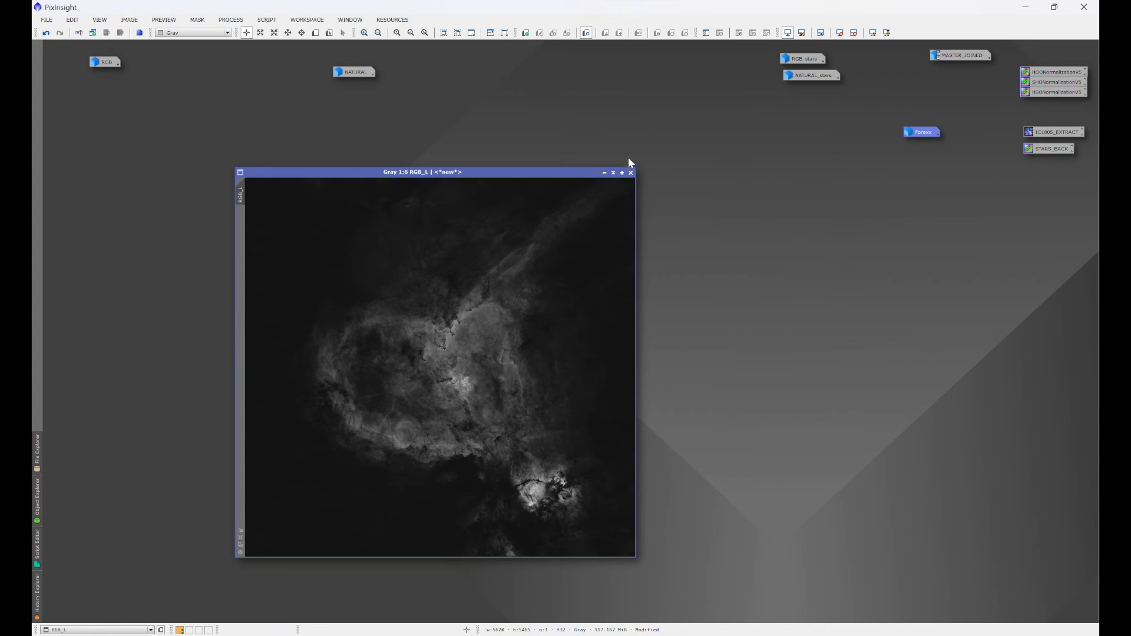
Step: Minimise the RGB_L image among the other image icons and restore the RGB image
click(604, 172)
drag(455, 361, 586, 79)
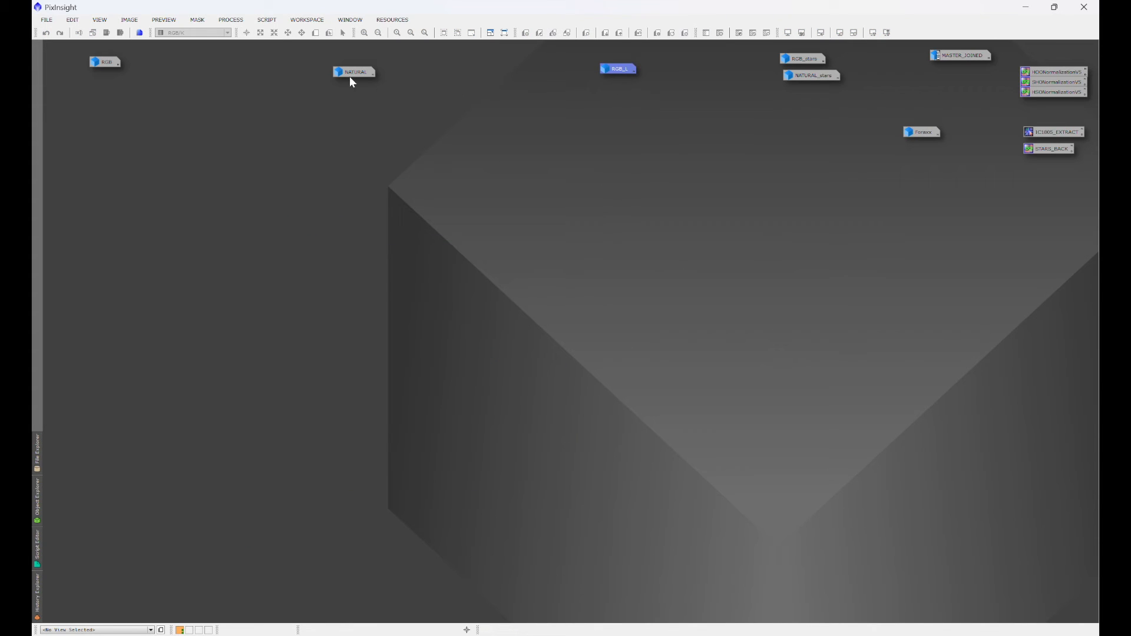
double_click(105, 63)
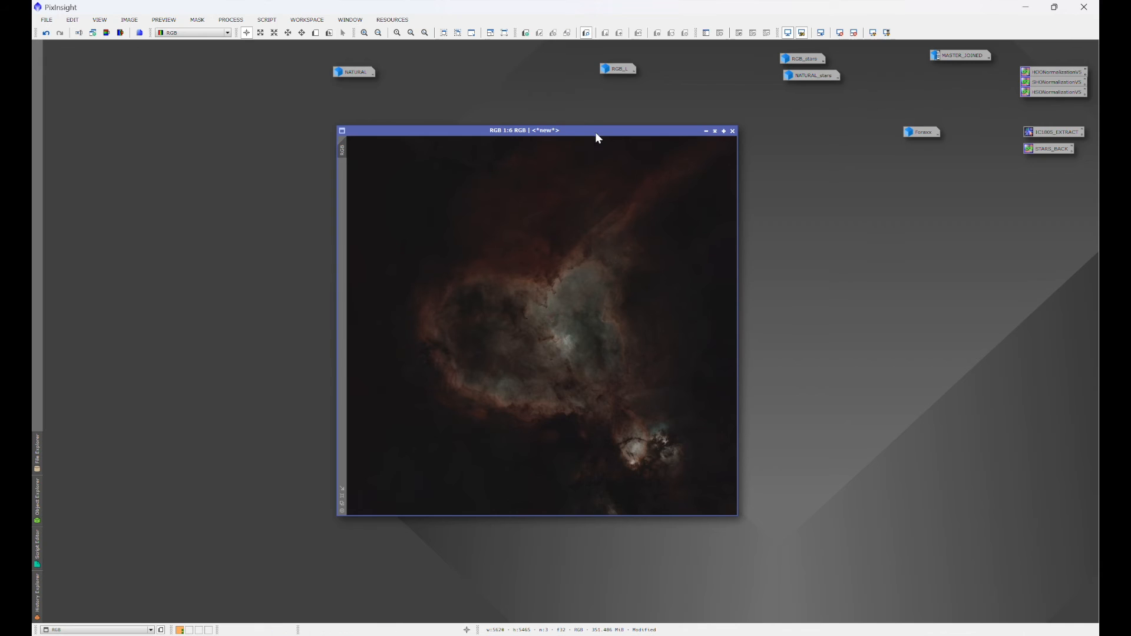
drag(611, 138, 651, 156)
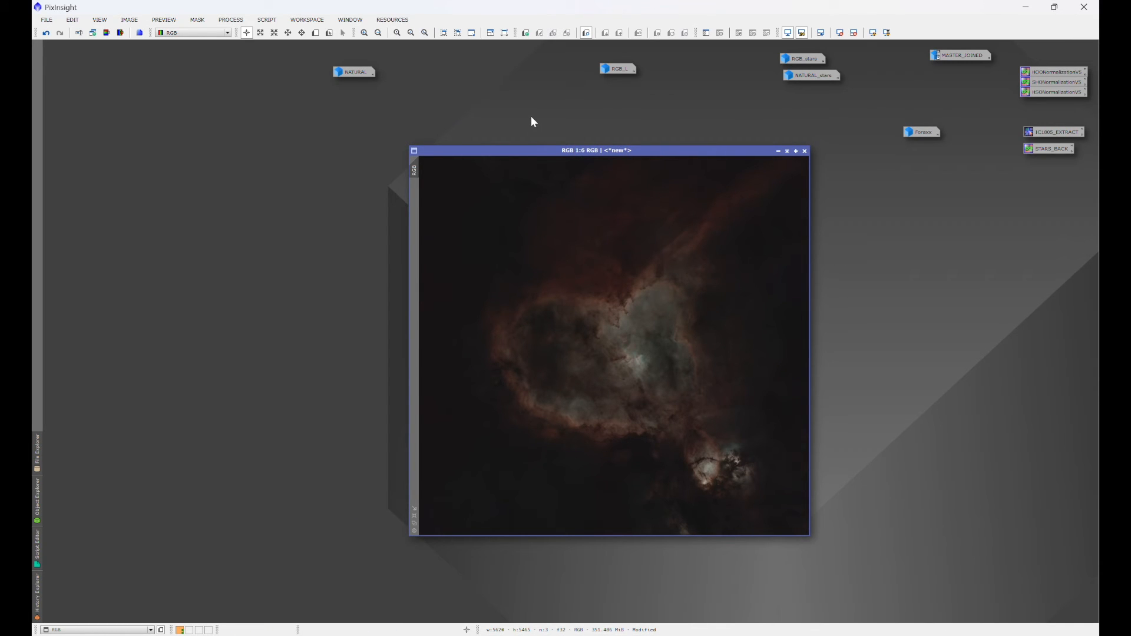
Step: Open NarrowbandNormalization, check its palette options with HOO kept, and move it beside the RGB image
click(234, 17)
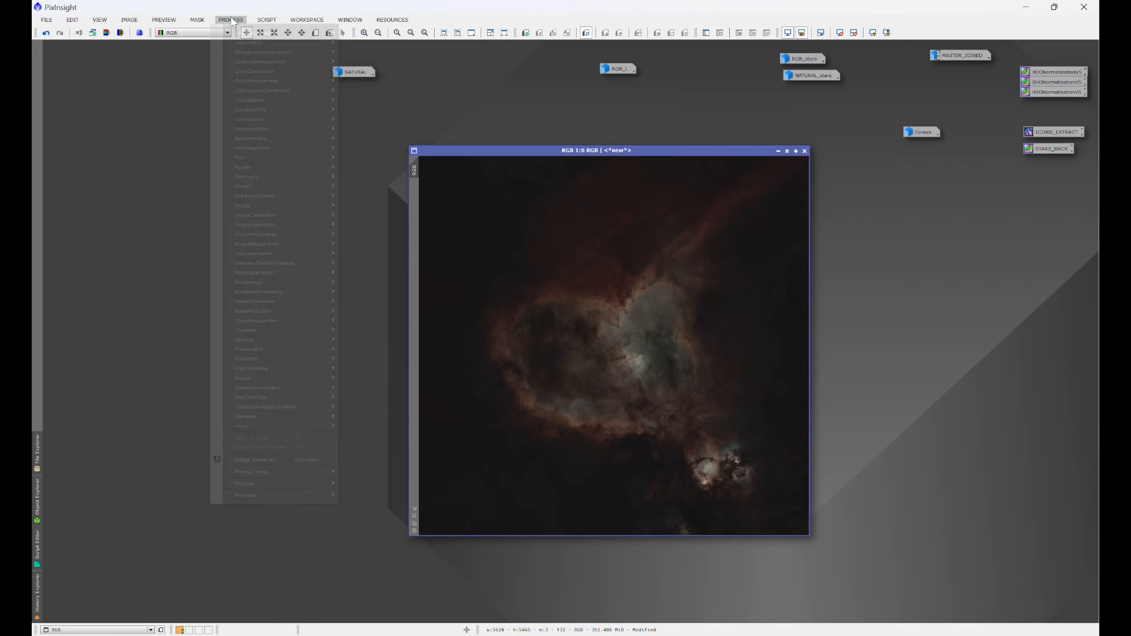
mouse_move(250, 33)
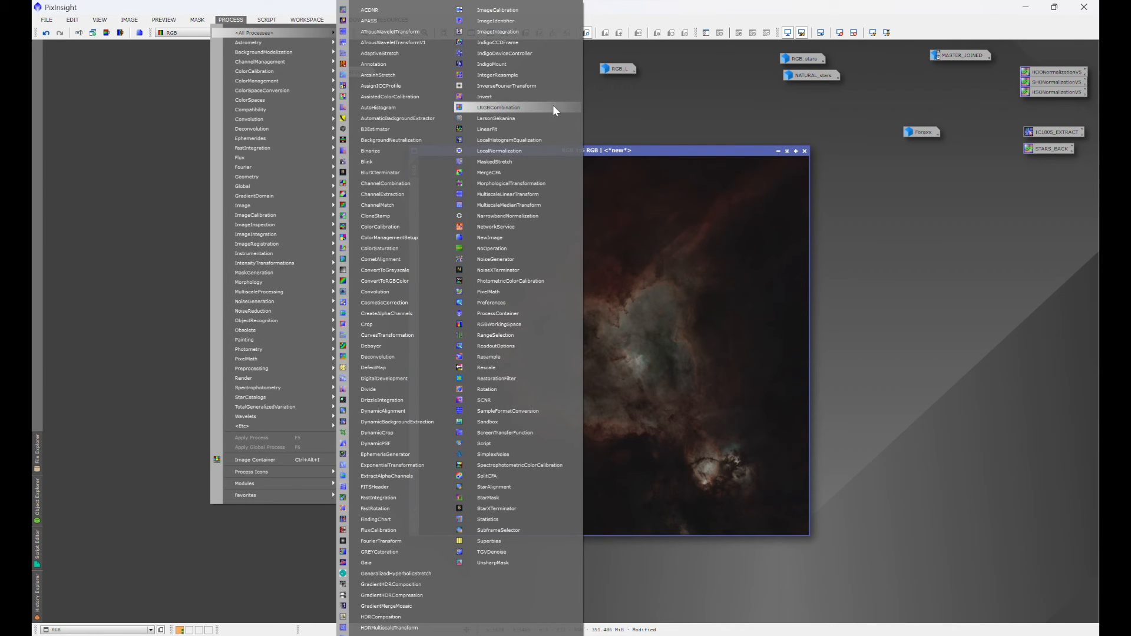
click(516, 216)
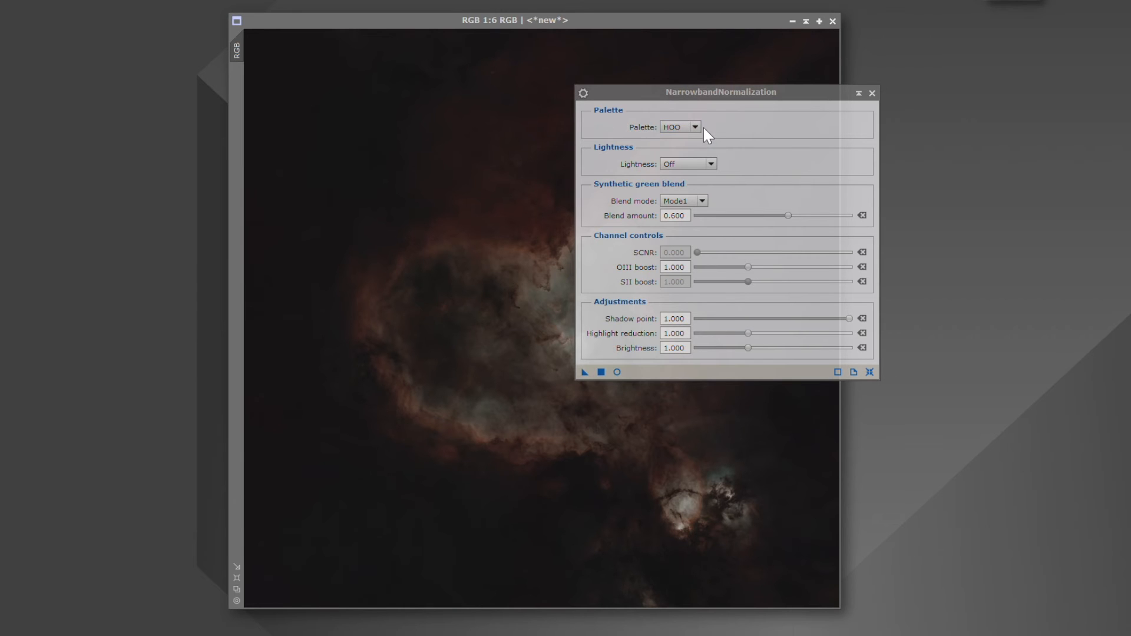
click(695, 127)
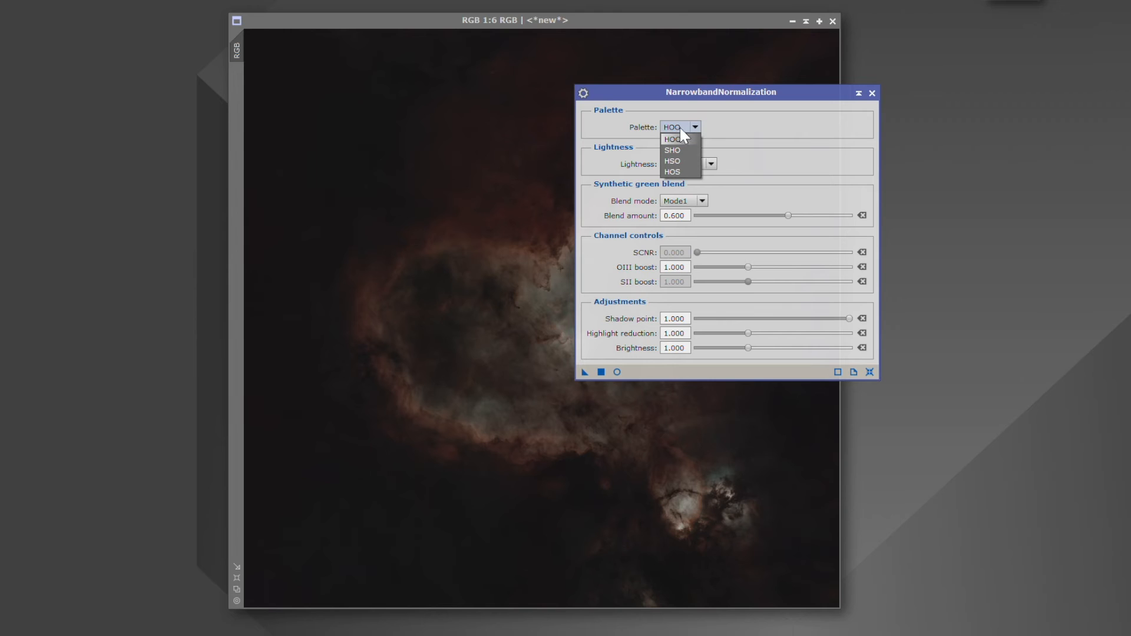
click(673, 85)
click(589, 25)
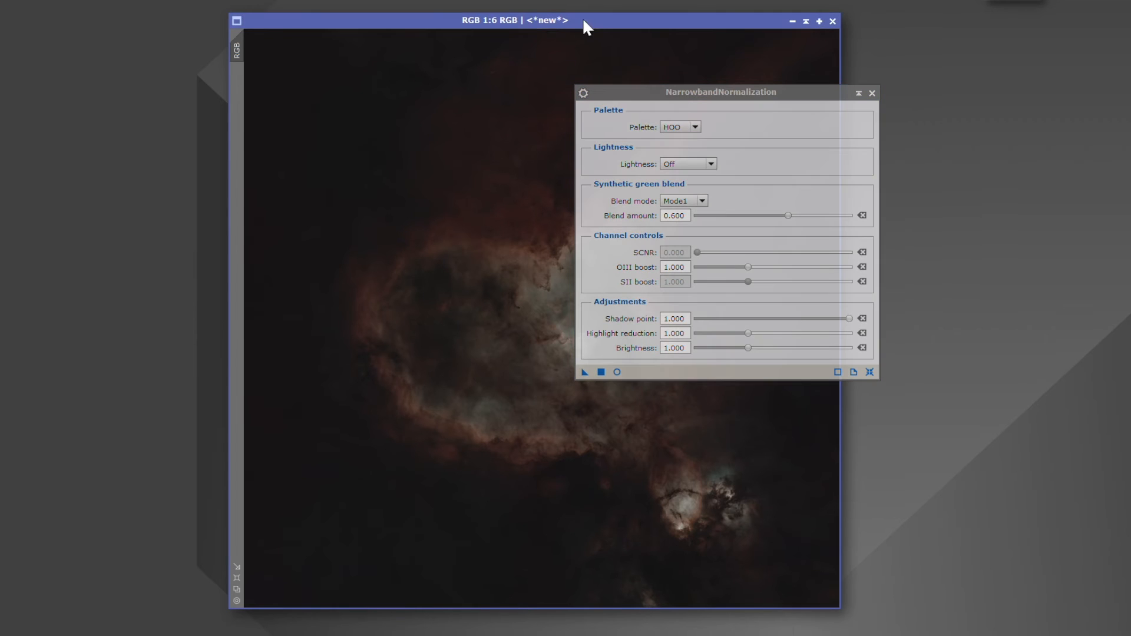
drag(750, 94, 1080, 95)
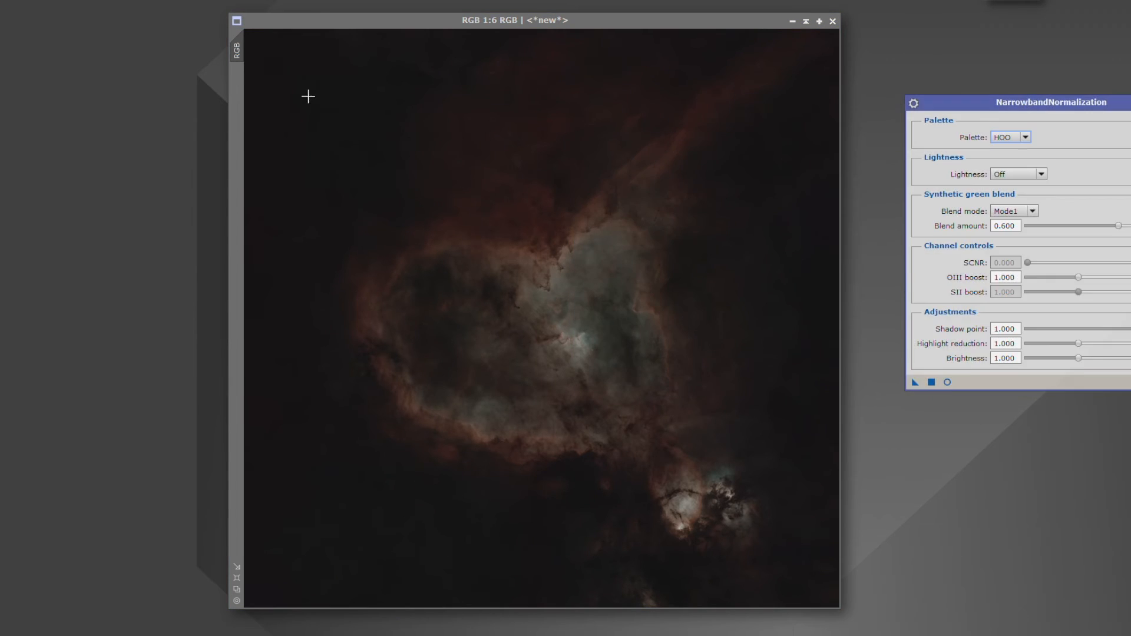
Step: Duplicate the RGB image and set the copy's identifier to HOO
drag(422, 173, 342, 171)
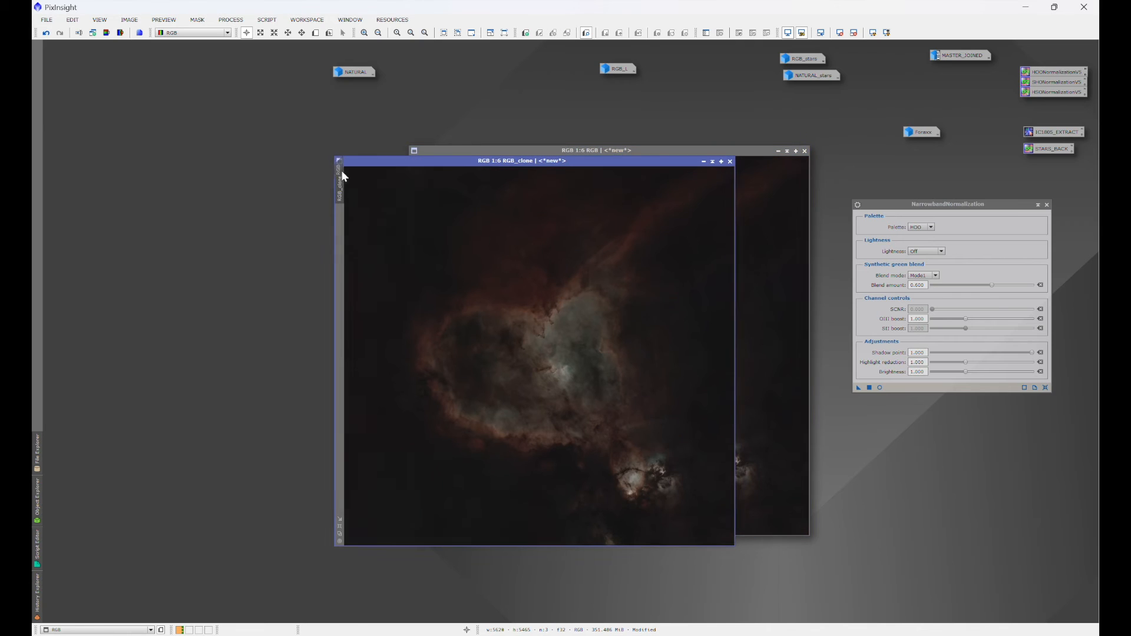
right_click(600, 303)
click(643, 320)
text(HOO)
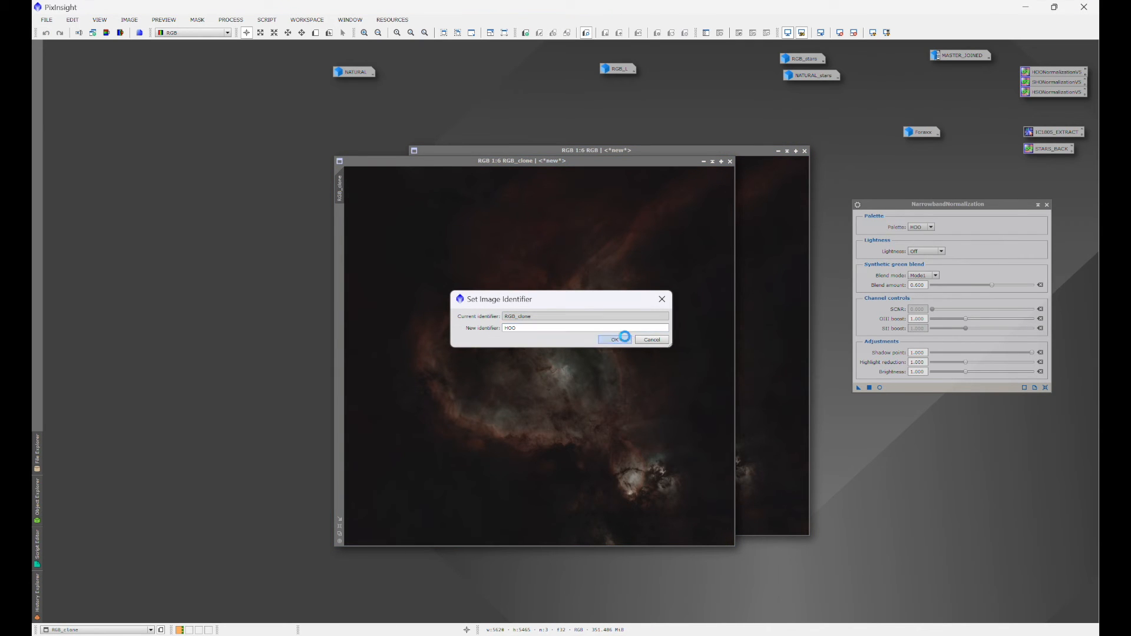
click(616, 340)
Step: Make a second copy of the RGB image with the identifier SHO and place both minimised copies together
drag(656, 161, 324, 175)
click(452, 152)
right_click(568, 299)
click(599, 333)
text(S)
click(601, 338)
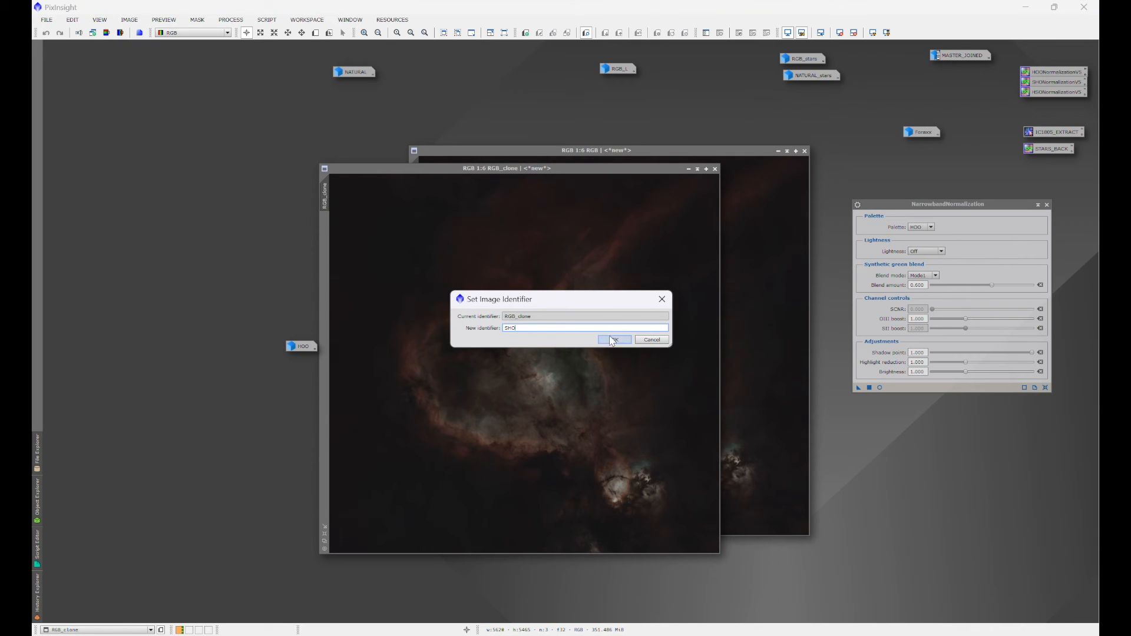
click(689, 169)
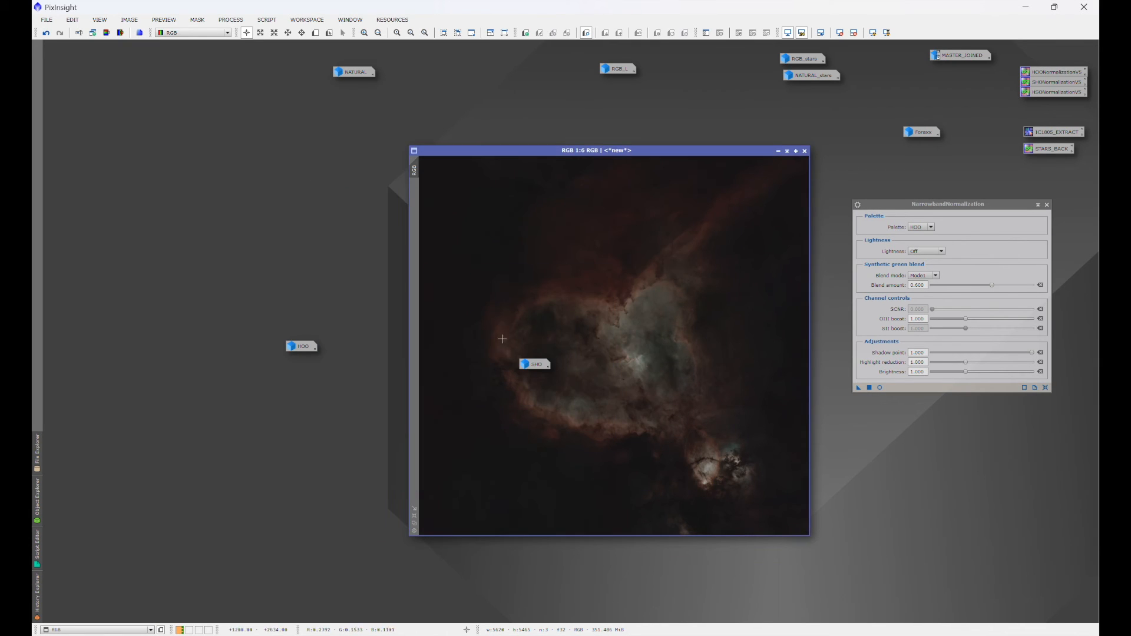
drag(535, 365, 302, 309)
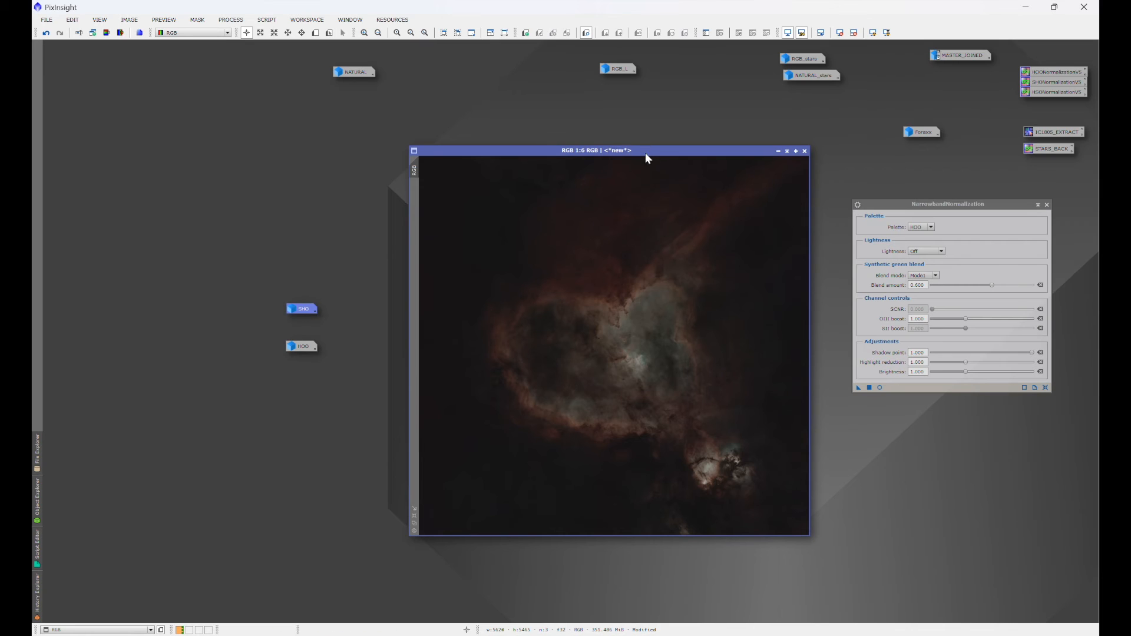
Step: Minimise the RGB image, restore the SHO copy and start a real-time preview of NarrowbandNormalization on it
drag(645, 152, 528, 119)
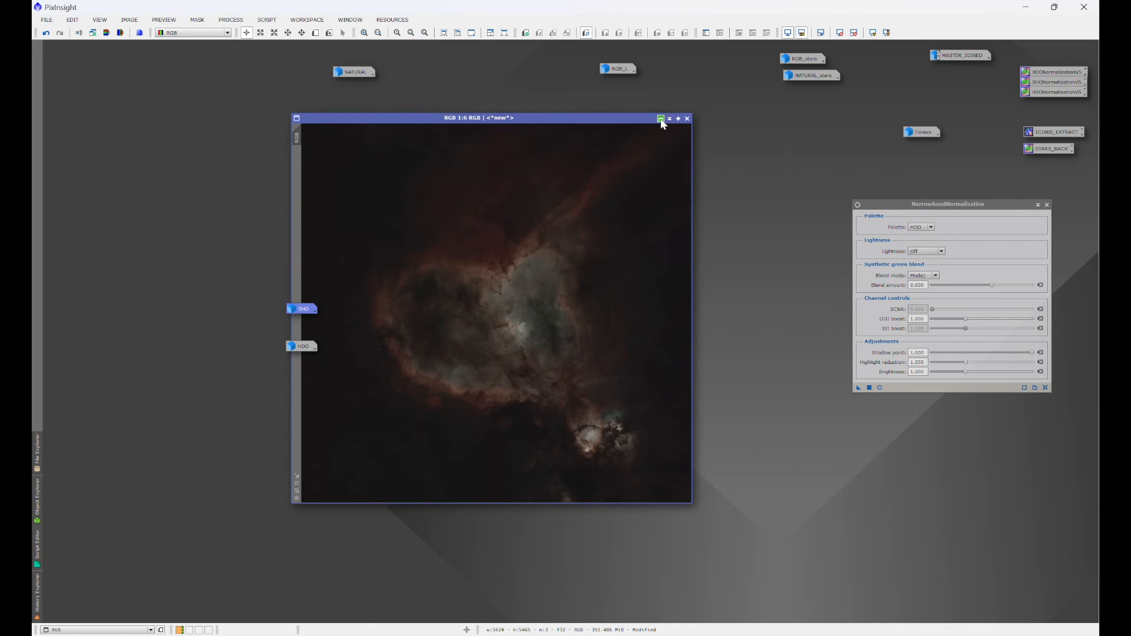
click(661, 119)
double_click(302, 309)
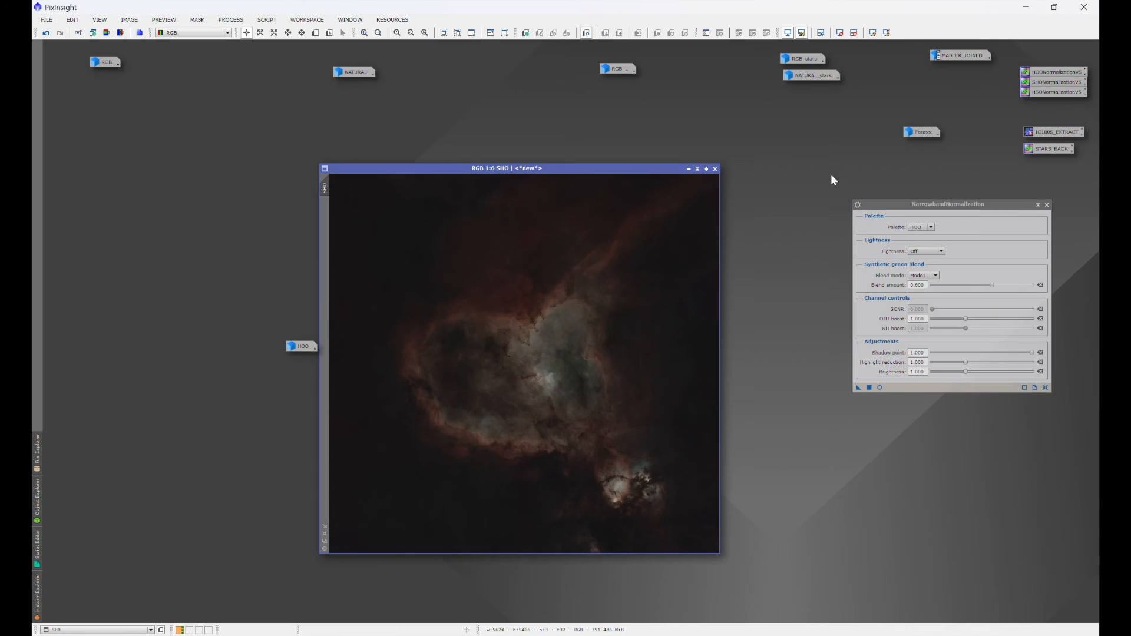
click(881, 387)
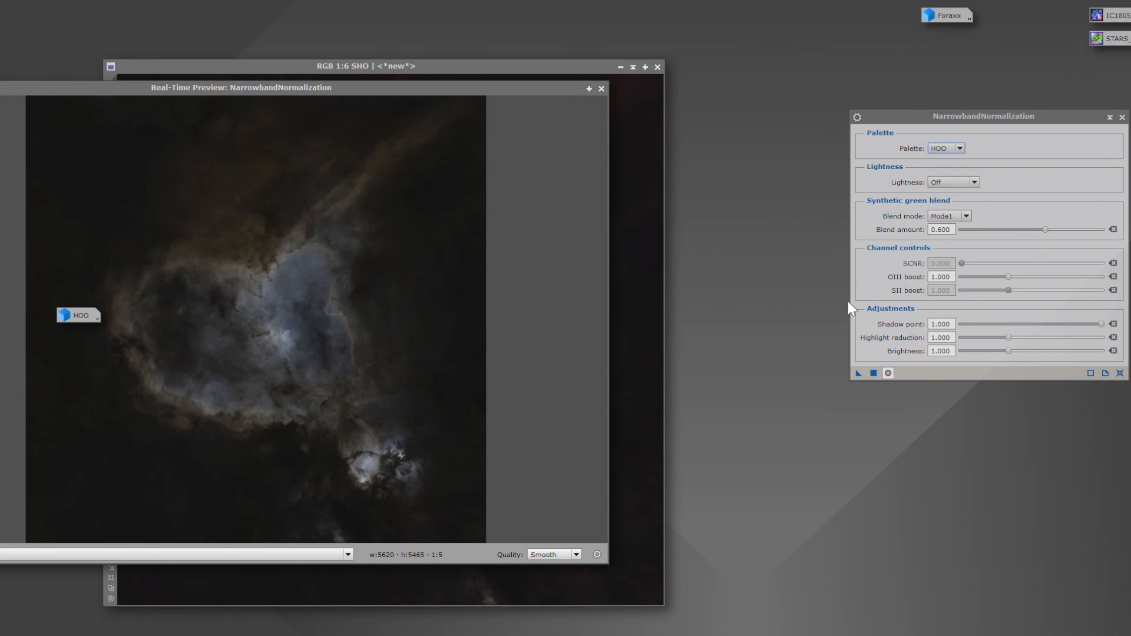
Step: Try the SHO palette with OIII boost 1.253, SII boost 1.272, shadow point 0.390, highlight reduction 1.511 and brightness 1.434, and reset the process
click(948, 148)
click(950, 167)
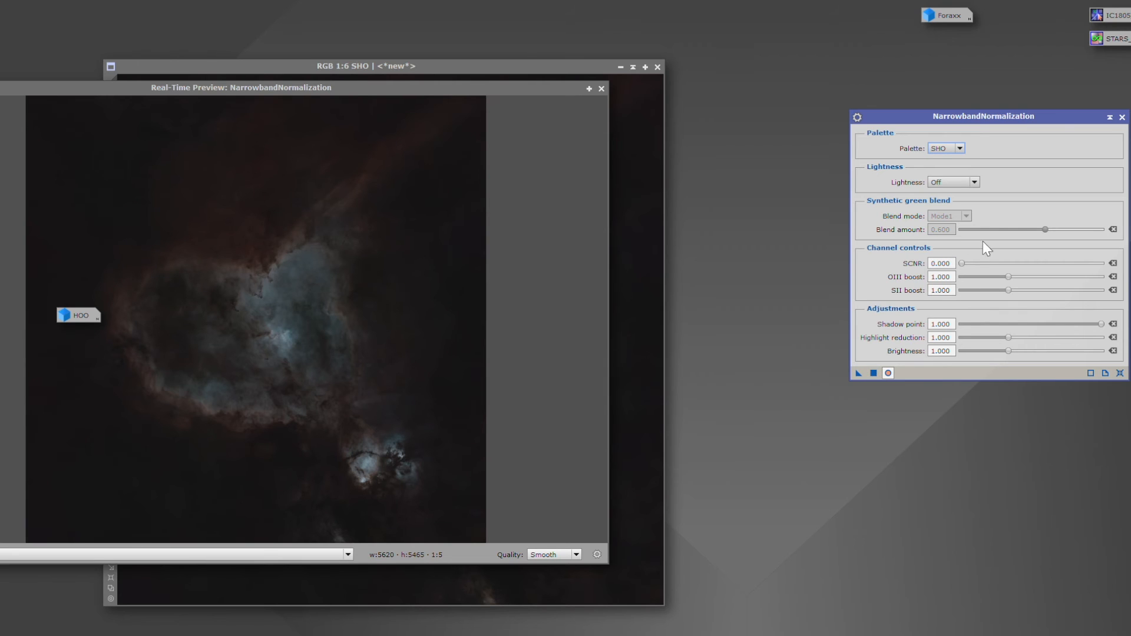
drag(1008, 276, 1033, 290)
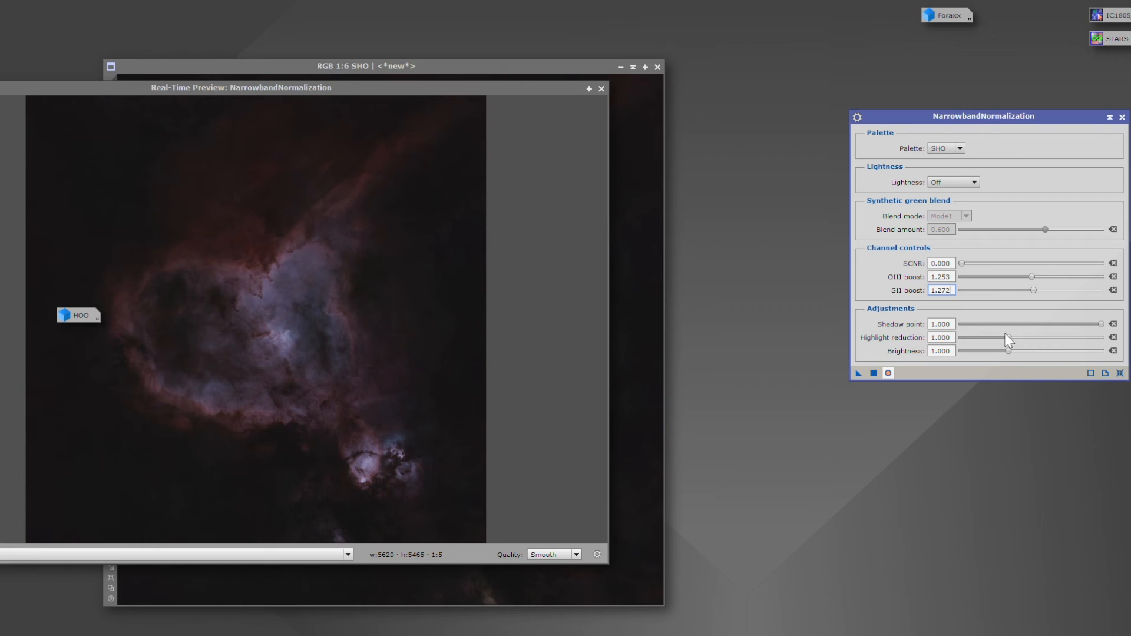
drag(1100, 324, 1049, 351)
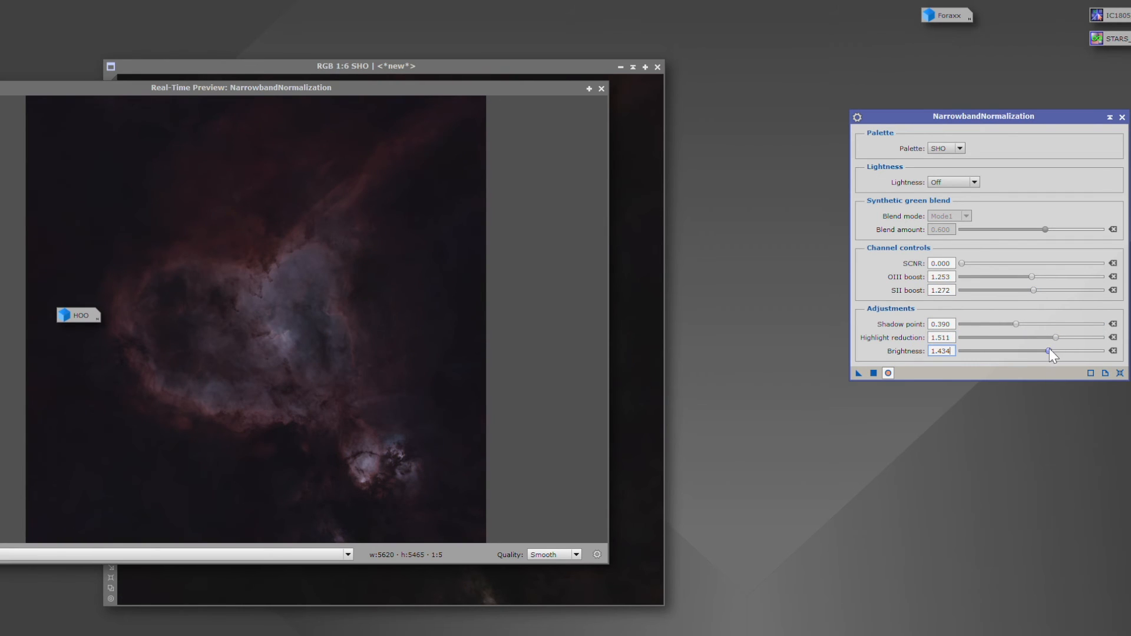
click(1121, 373)
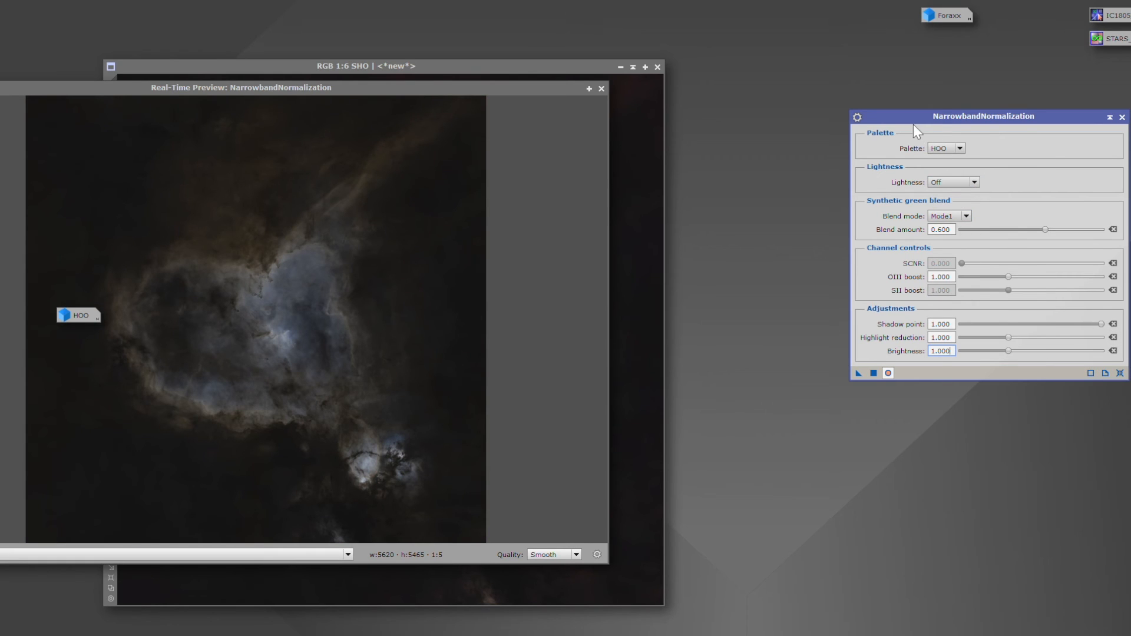
Step: Apply NarrowbandNormalization with the SHO palette and default settings to the SHO image, close the preview and minimise the image
click(937, 149)
click(952, 170)
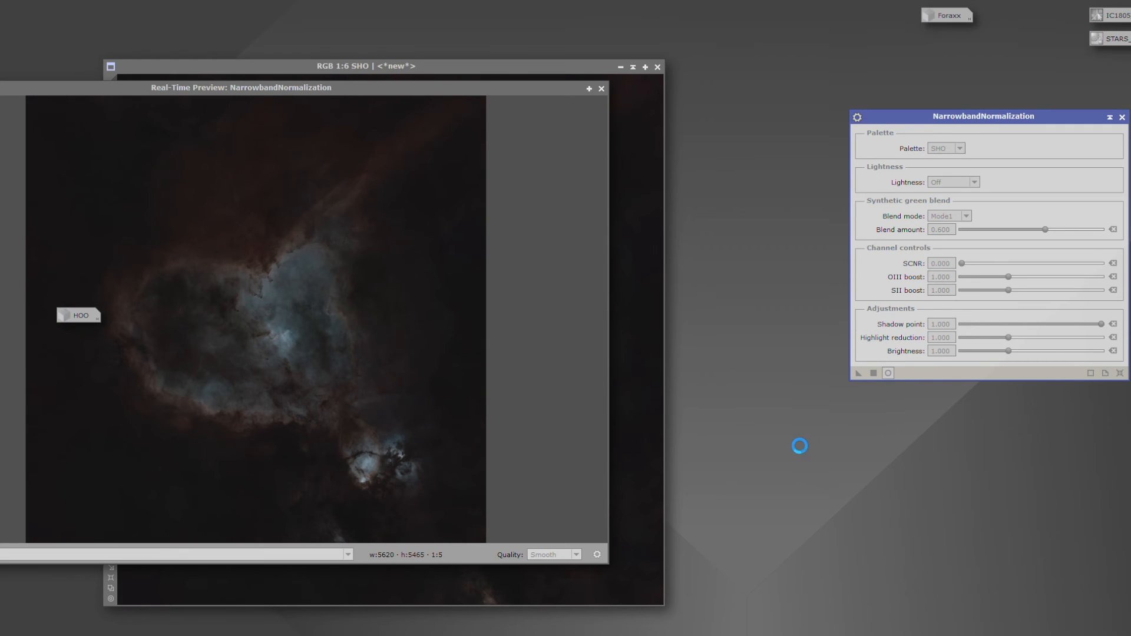
click(602, 88)
click(621, 67)
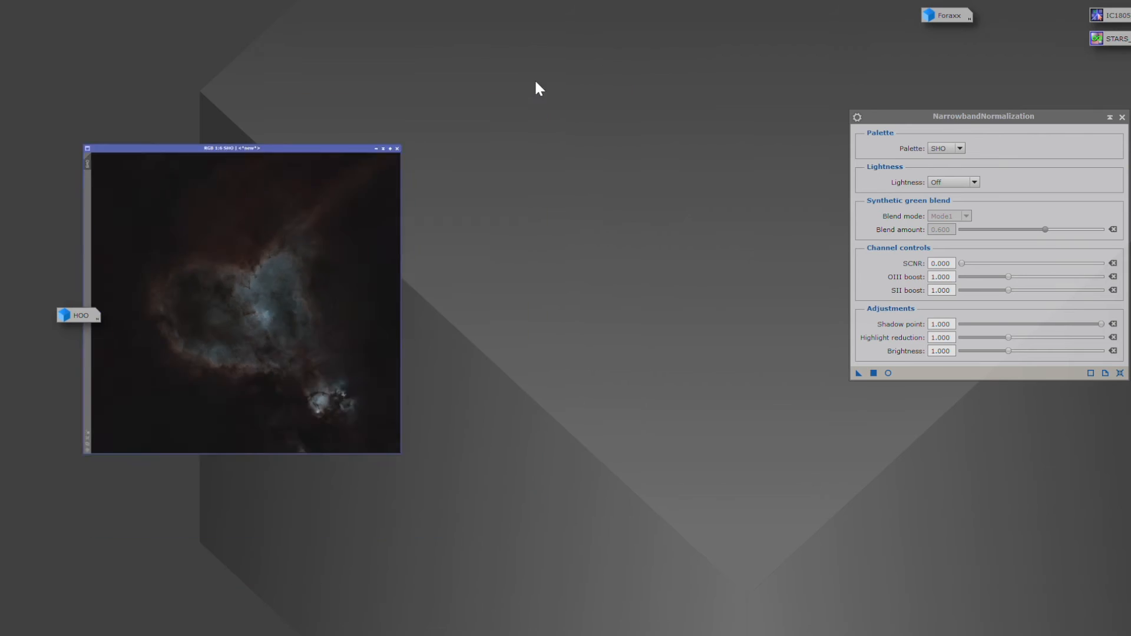
Step: Restore the HOO copy, preview NarrowbandNormalization on it and set the palette to HOO
drag(79, 316, 523, 256)
double_click(523, 255)
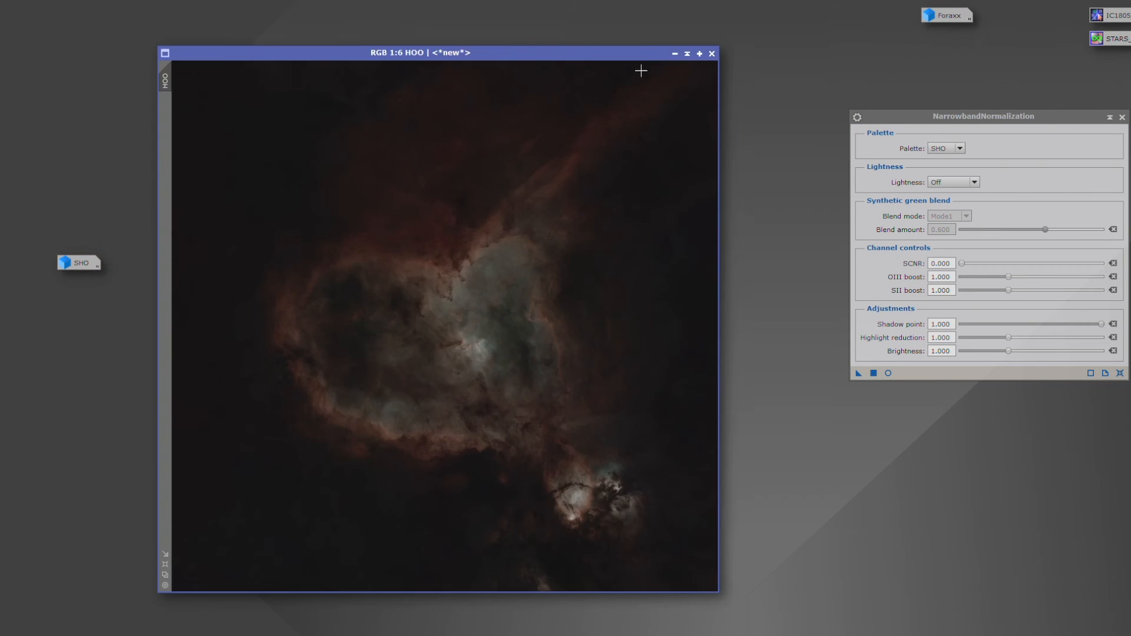
click(889, 373)
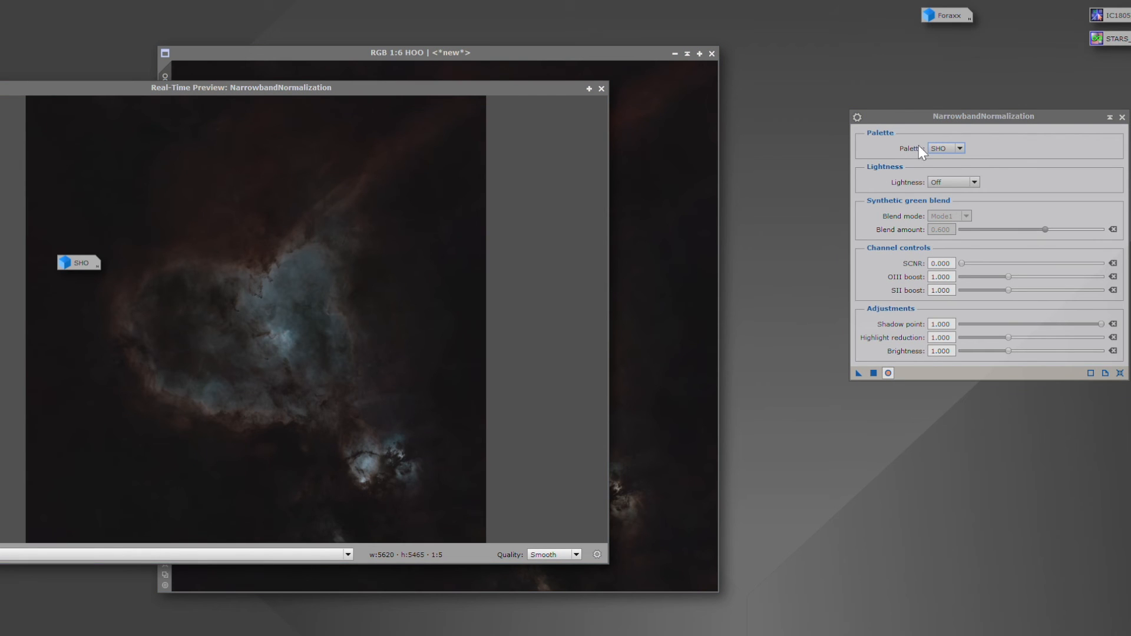
click(944, 148)
click(939, 160)
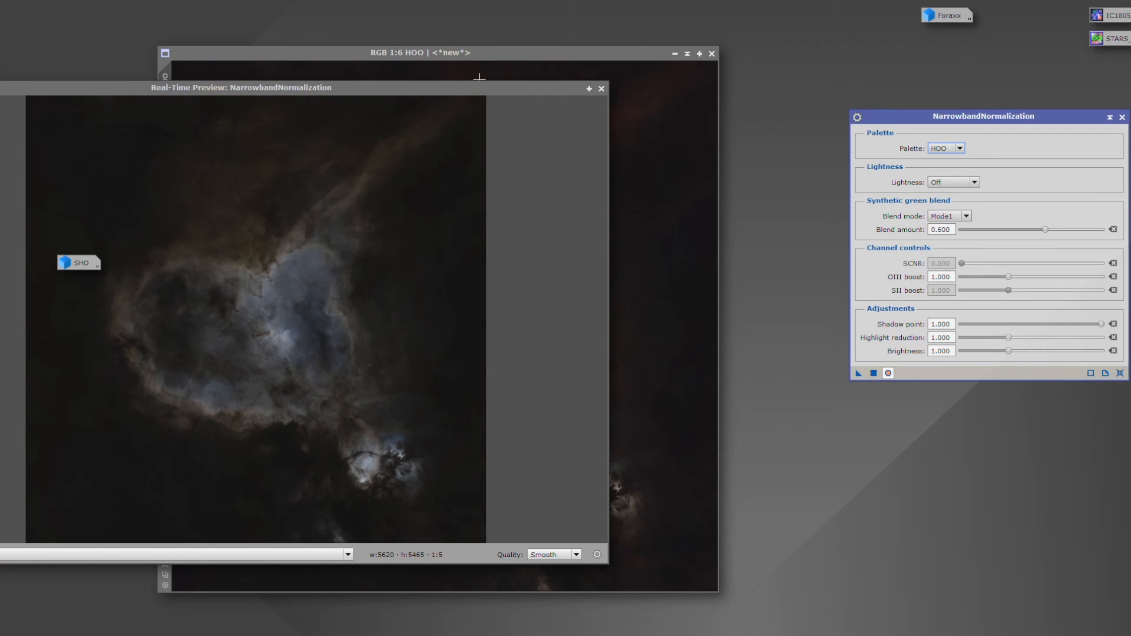
drag(405, 85, 610, 69)
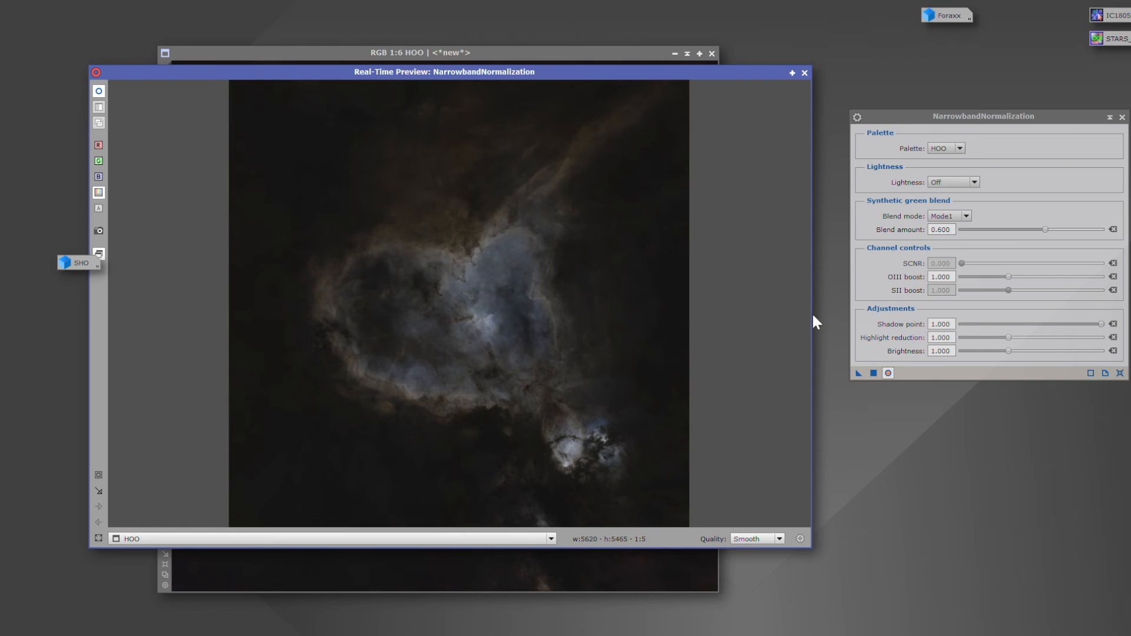
click(874, 373)
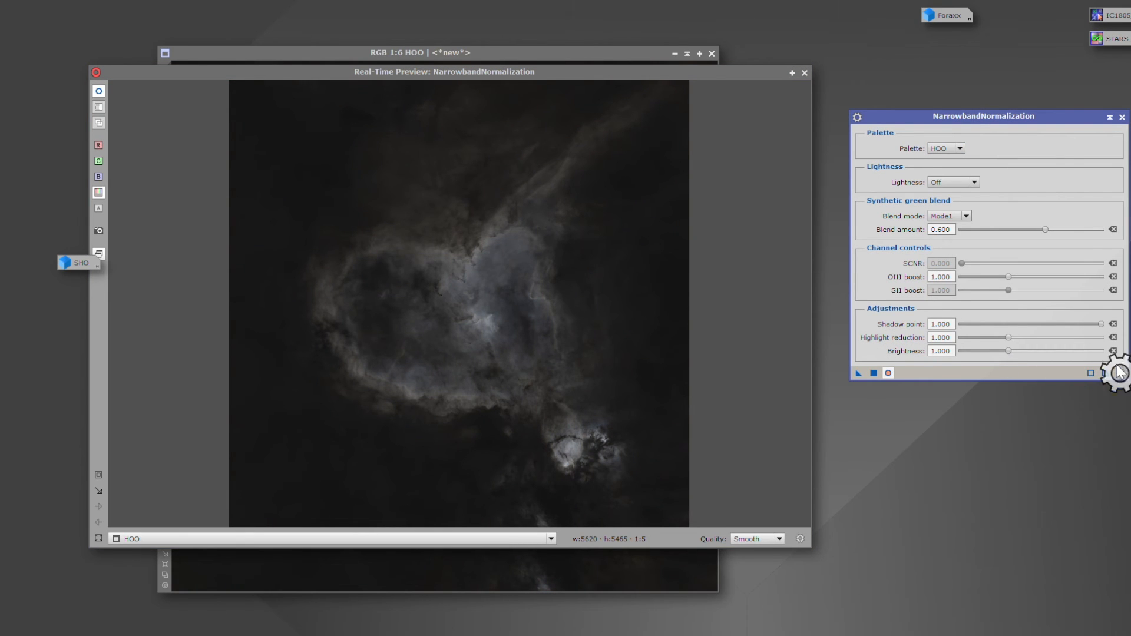
Step: Apply the HOO-palette NarrowbandNormalization to the HOO image, close the process and its preview, and reposition the image
click(1123, 118)
drag(697, 70, 811, 142)
click(916, 140)
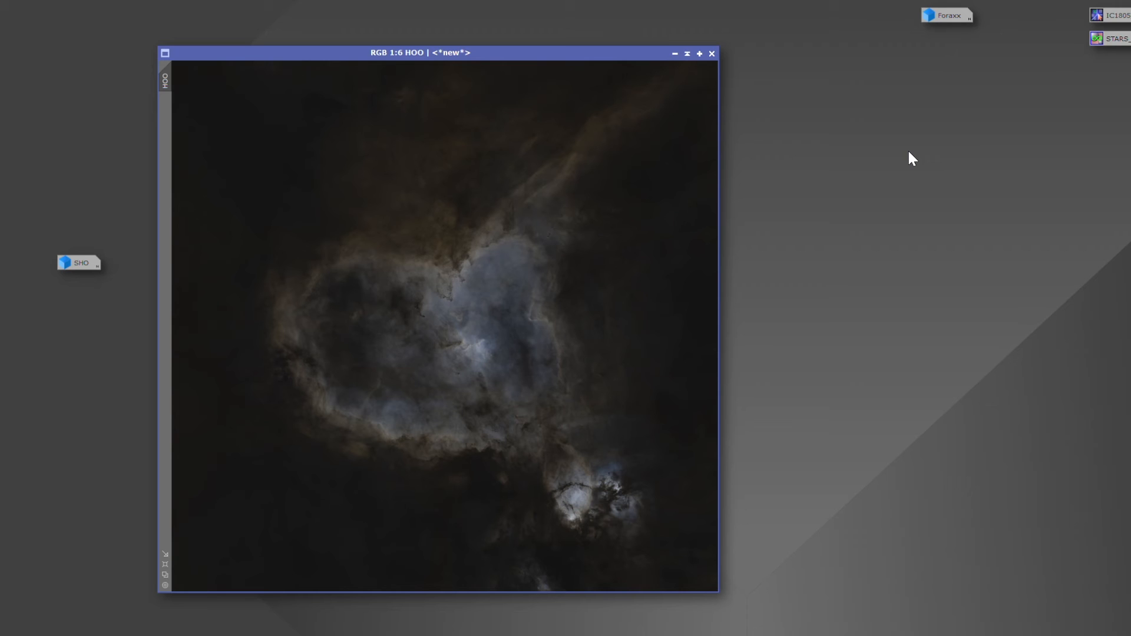
drag(619, 54, 542, 53)
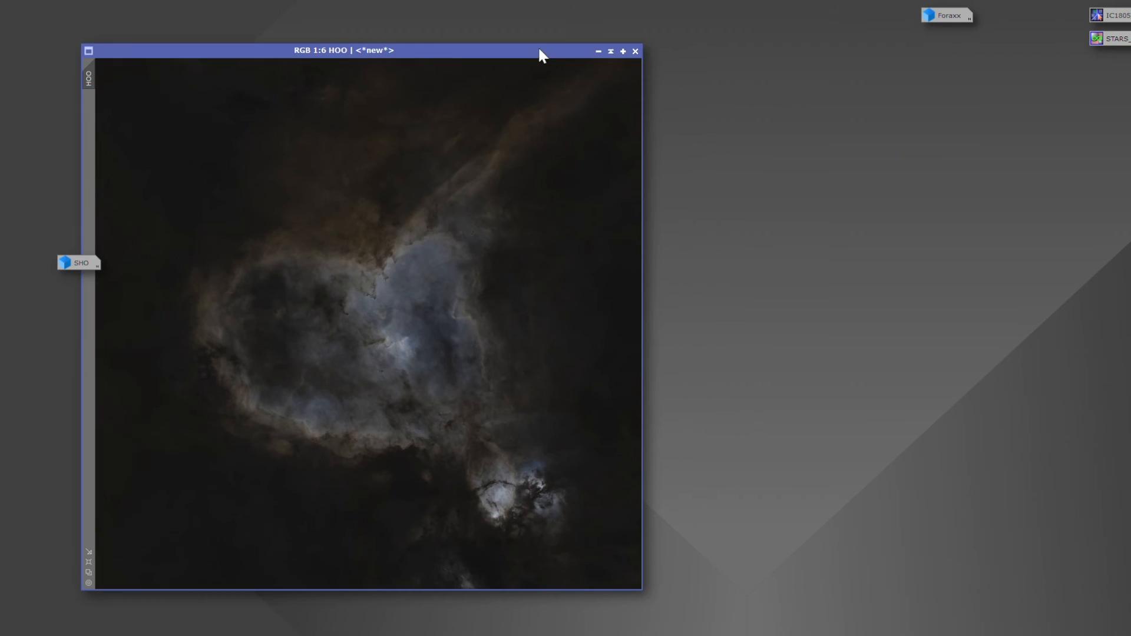
drag(80, 263, 0, 177)
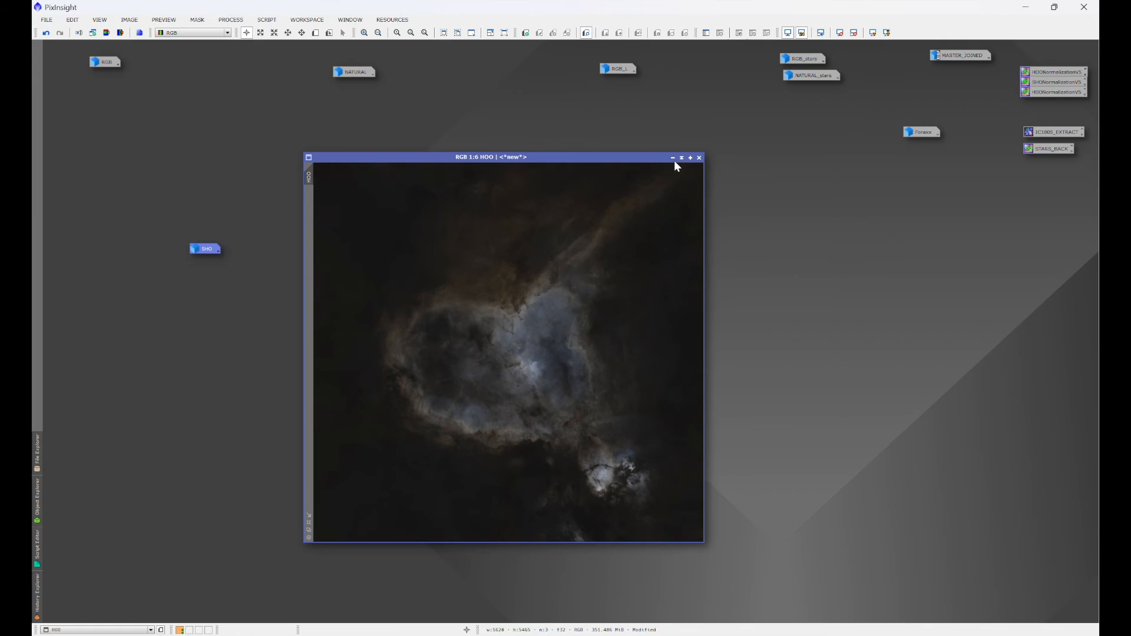
drag(587, 156, 591, 164)
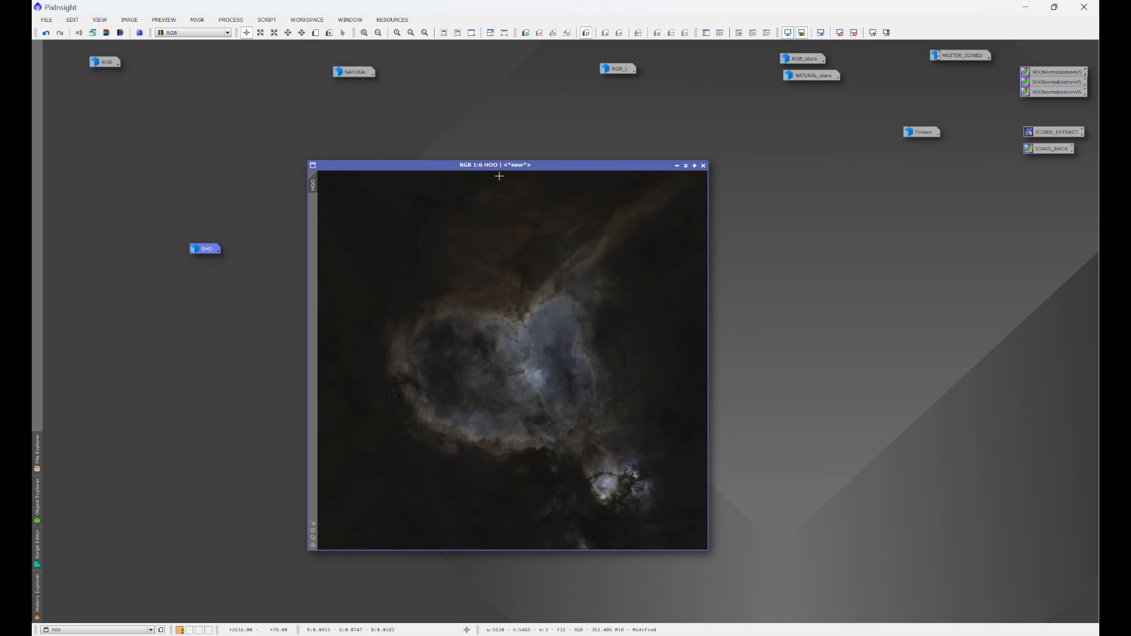
Step: Set up LRGBCombination with the R, G and B channels disabled and RGB_L as the lightness source
click(230, 20)
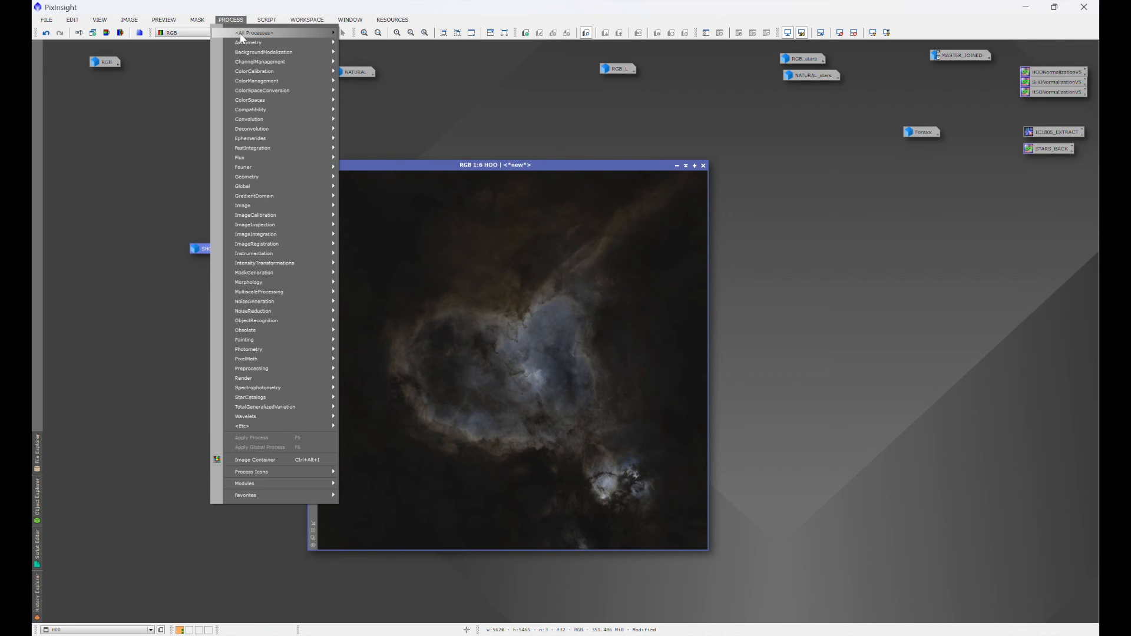
mouse_move(243, 35)
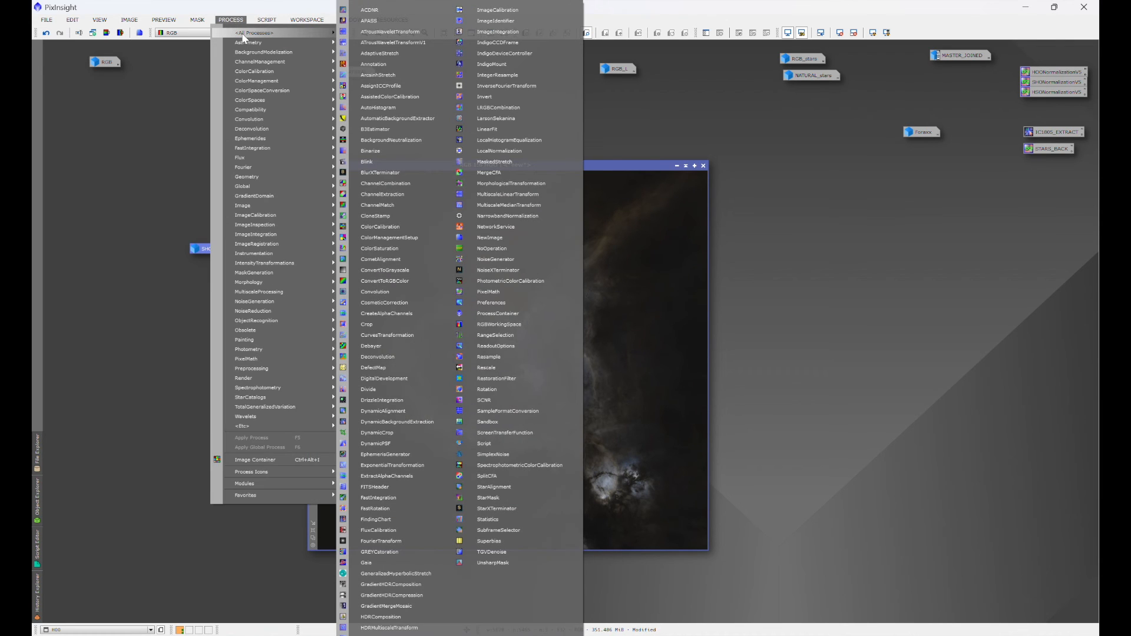
click(528, 106)
click(788, 216)
click(788, 207)
click(788, 196)
click(938, 188)
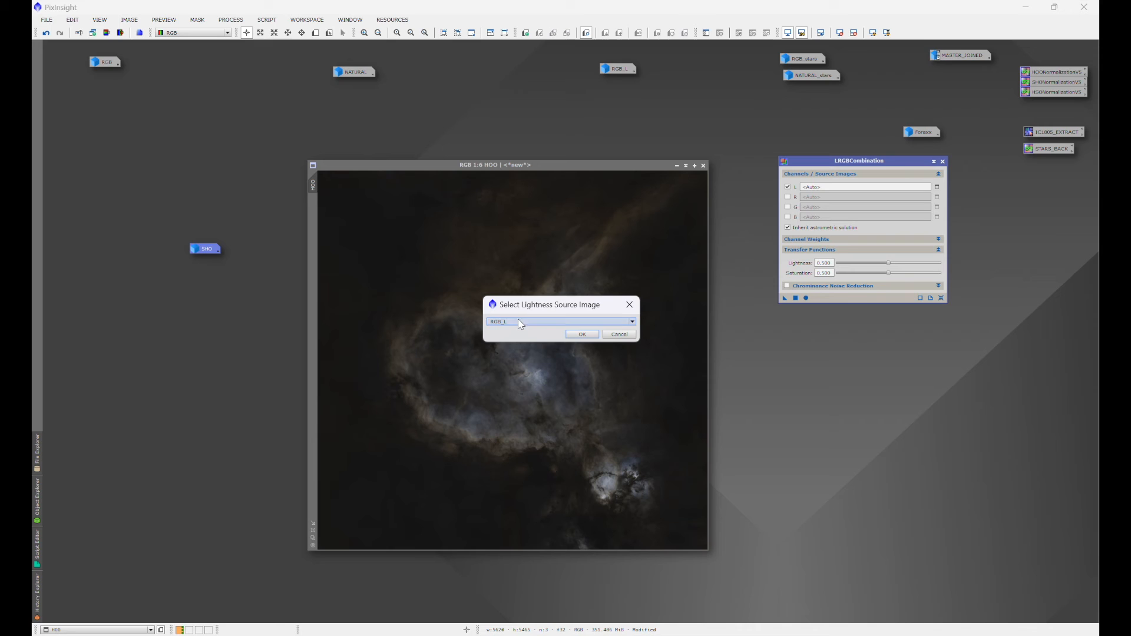
click(583, 334)
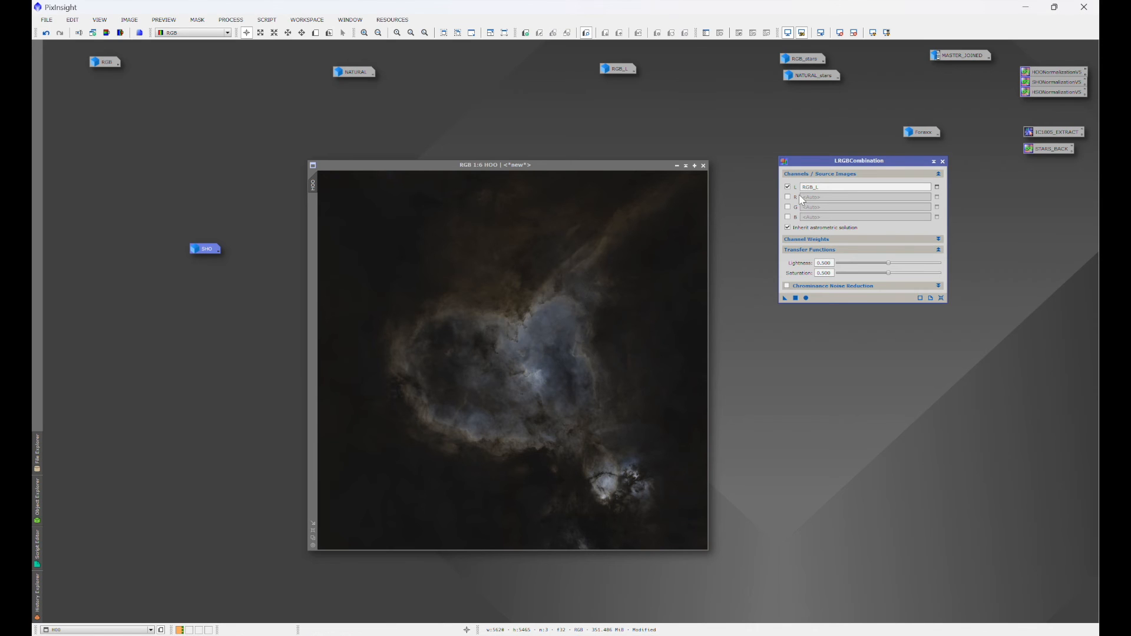
Step: Apply LRGBCombination with the RGB_L luminance to the HOO and SHO images, minimising each and grouping their icons
drag(785, 298, 576, 300)
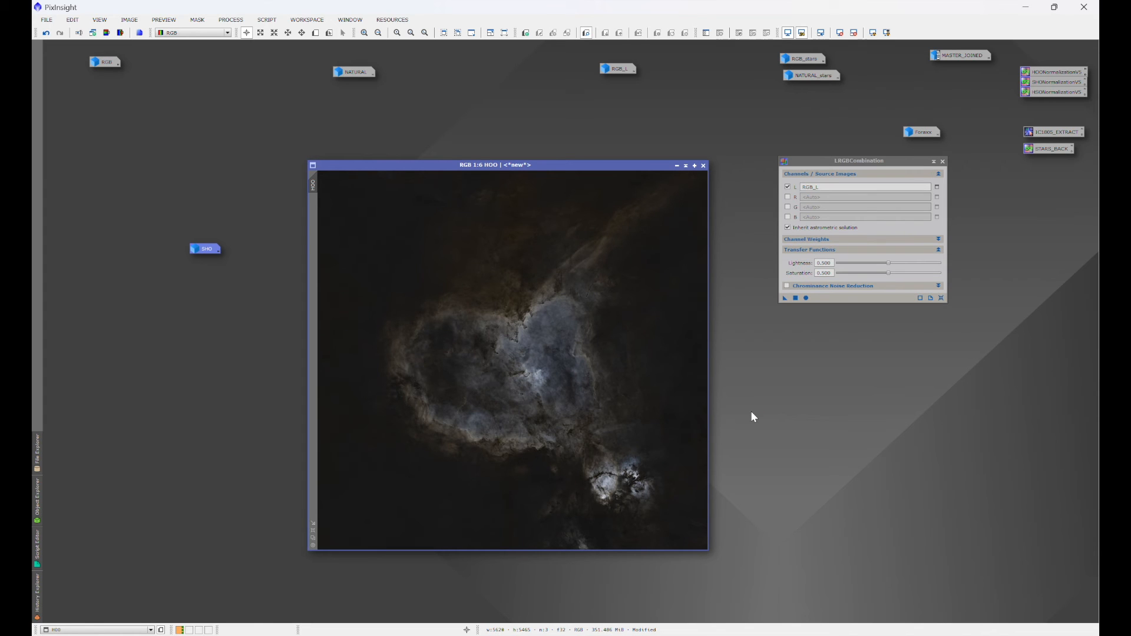
click(677, 166)
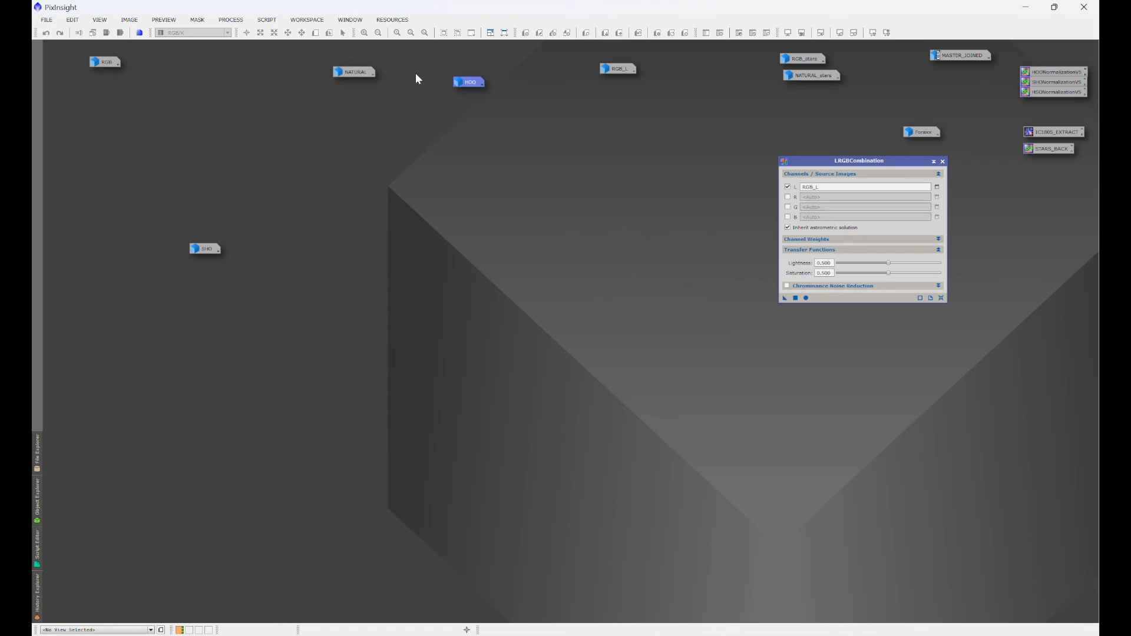
double_click(205, 249)
drag(785, 298, 640, 344)
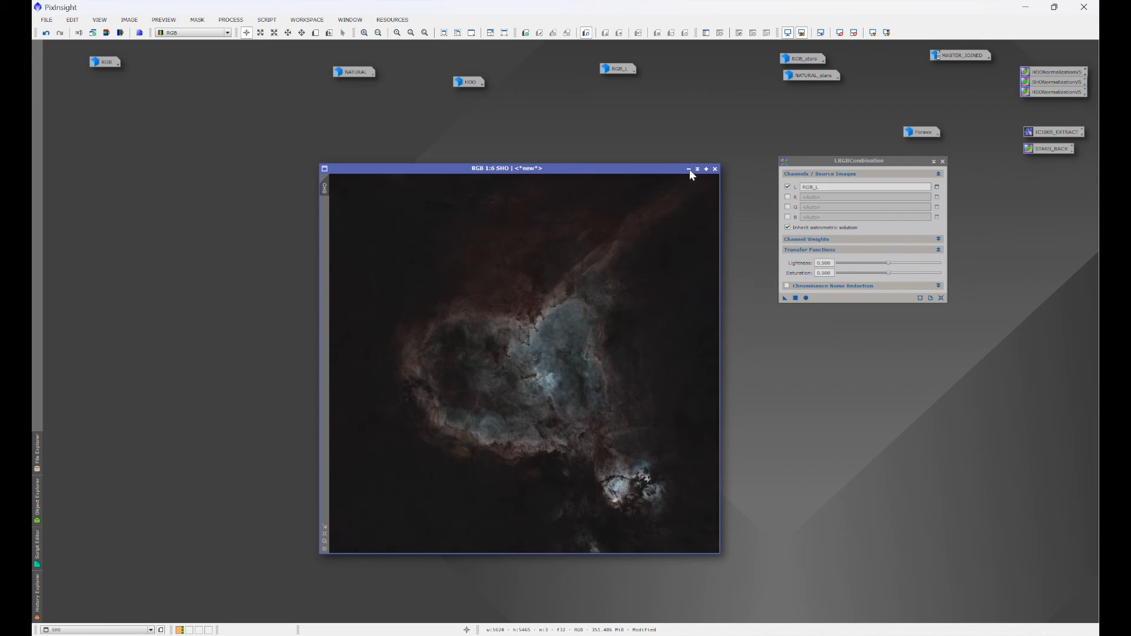
click(690, 170)
drag(205, 249, 475, 101)
Step: Restore the RGB image, apply LRGBCombination with RGB_L to it, and minimise it beside the HOO and SHO icons
drag(105, 62, 435, 212)
double_click(434, 212)
click(793, 299)
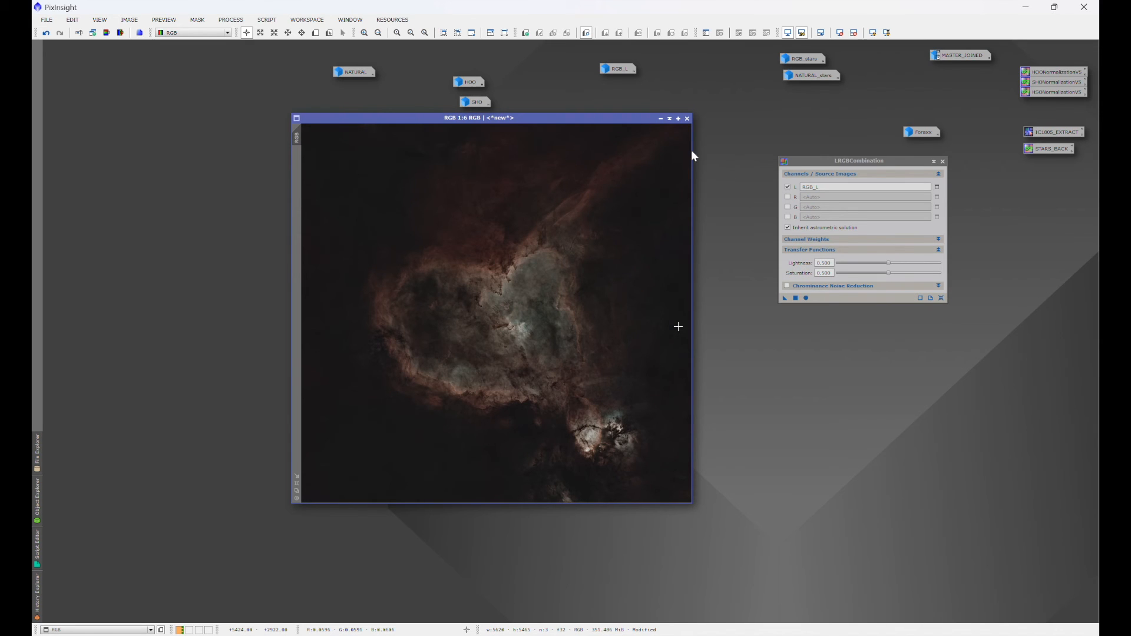
click(660, 118)
drag(421, 213, 480, 129)
Step: Apply LRGBCombination with RGB_L to the Foraxx image and minimise it beside the other palette icons
double_click(921, 132)
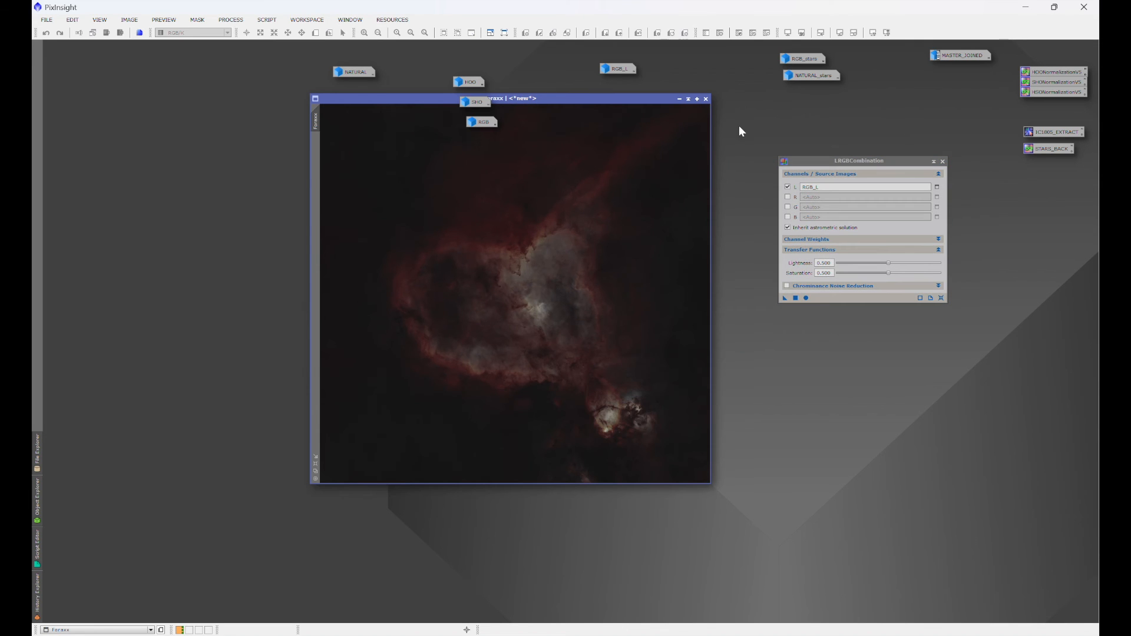
drag(784, 298, 625, 303)
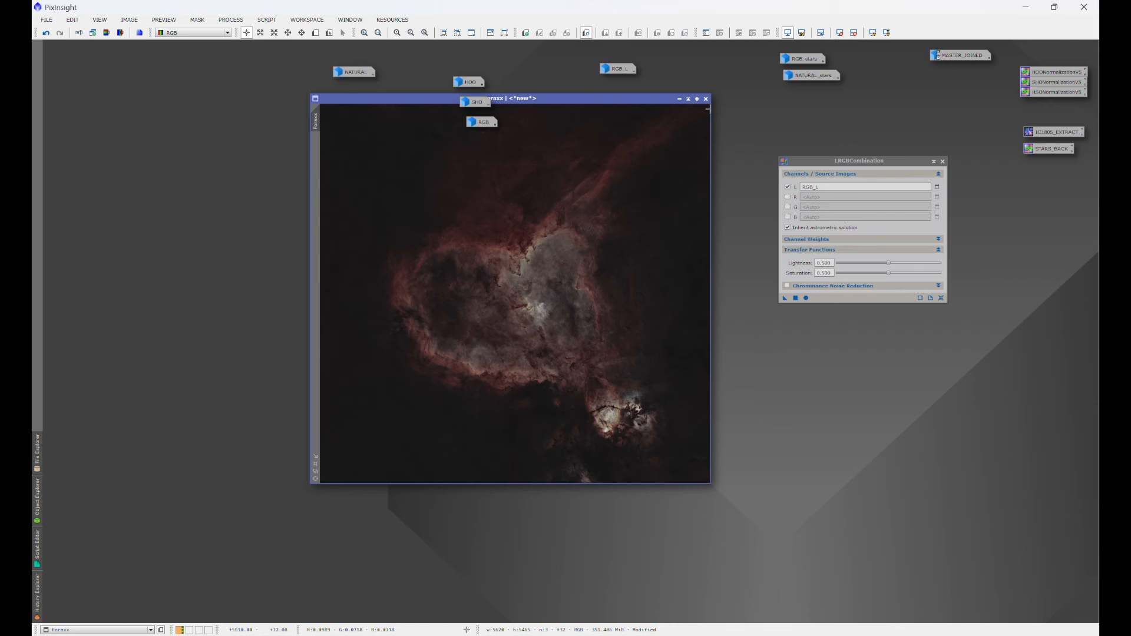
click(680, 100)
drag(918, 133, 521, 88)
Step: Restore the NATURAL image and start a real-time preview of NarrowbandNormalization with the HOO palette on it
double_click(354, 72)
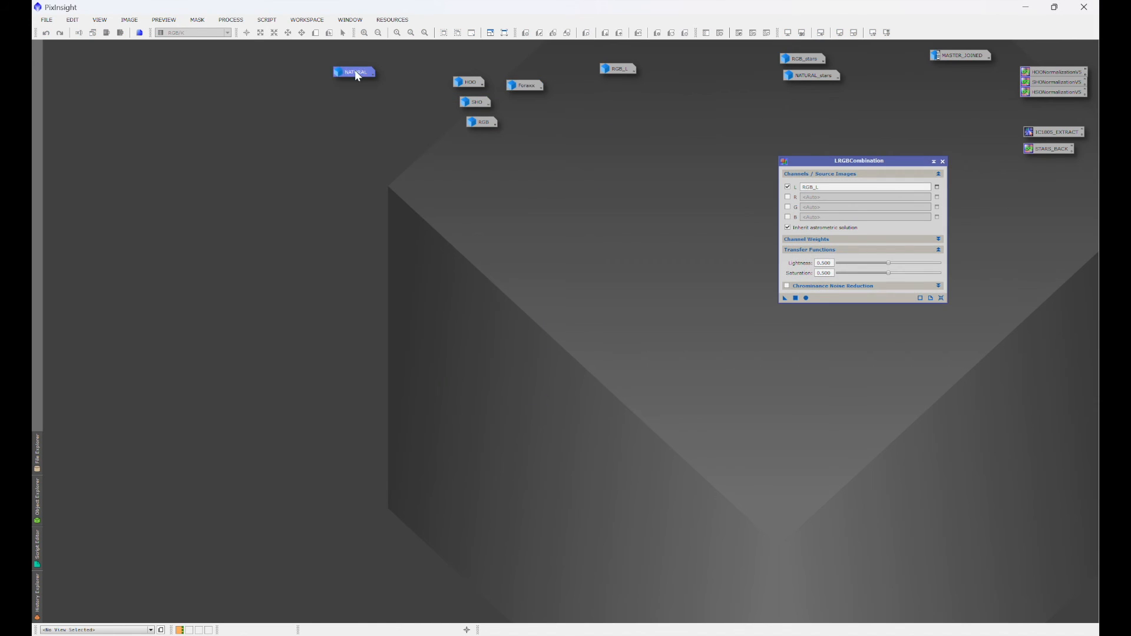
drag(363, 135, 455, 182)
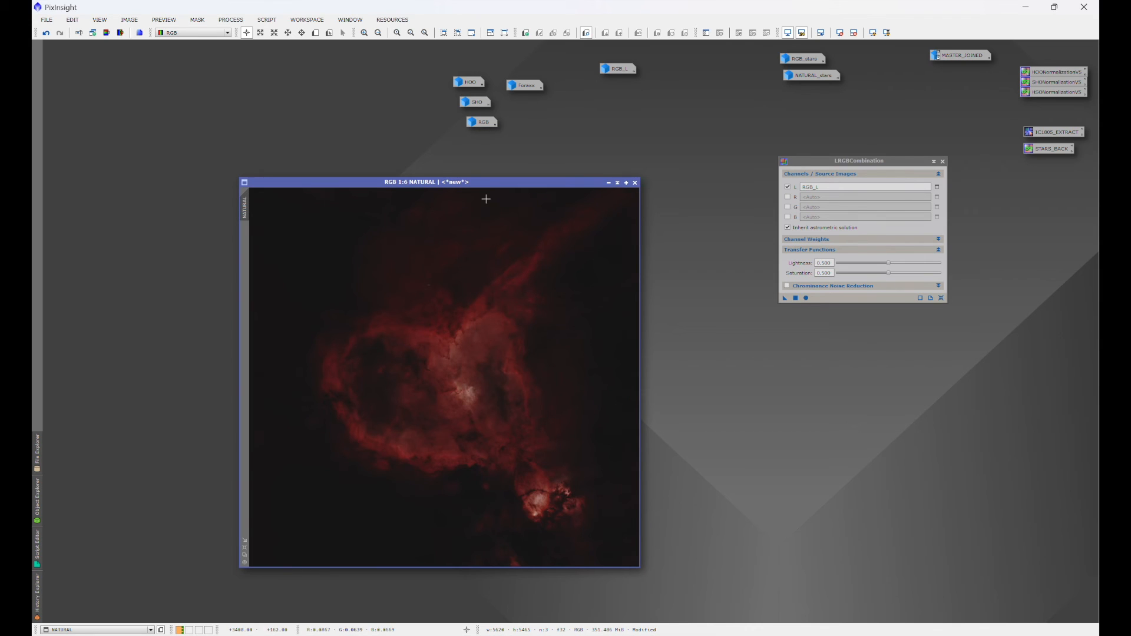
click(230, 19)
mouse_move(247, 32)
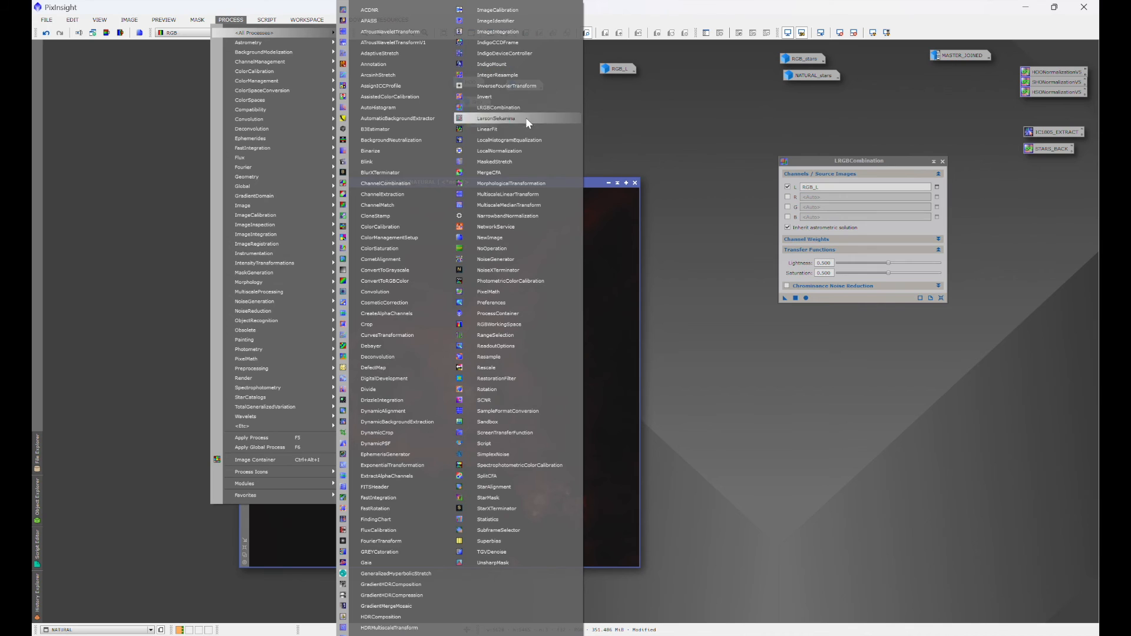
click(508, 216)
drag(904, 199, 751, 319)
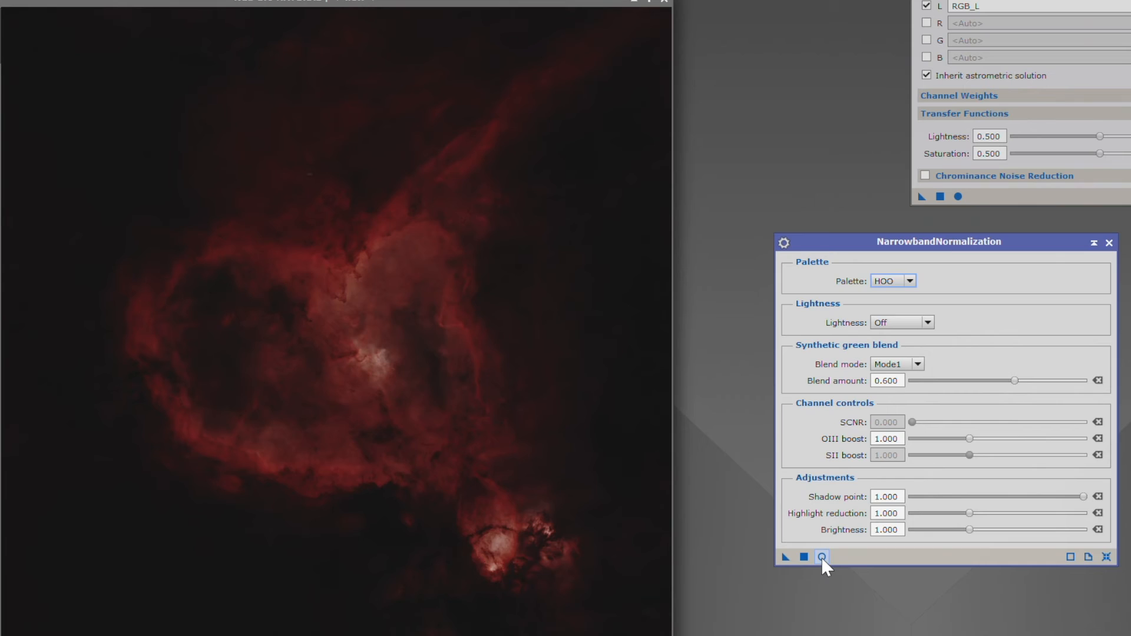
click(726, 507)
drag(681, 58, 276, 34)
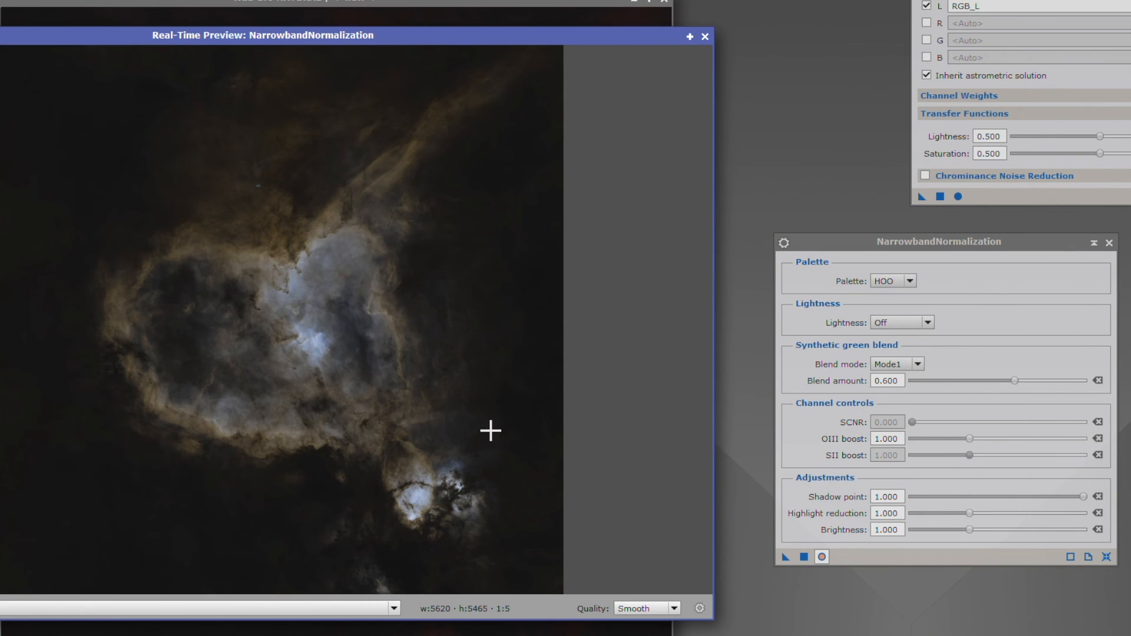
Step: Apply NarrowbandNormalization with the SHO palette to the NATURAL image and close the process and its preview
click(893, 281)
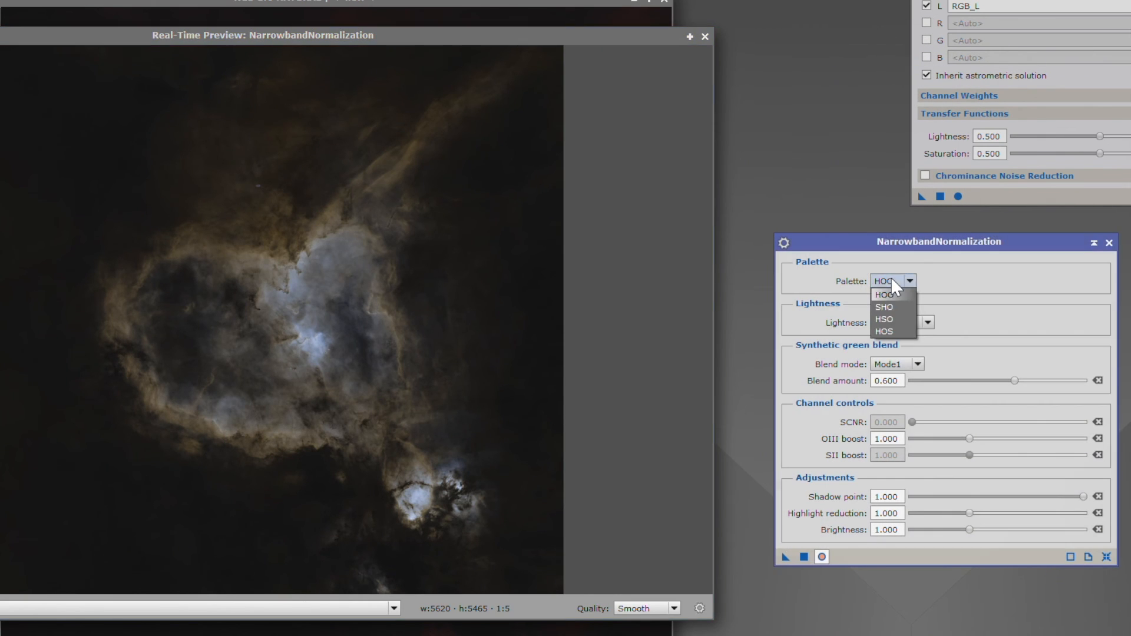
click(891, 307)
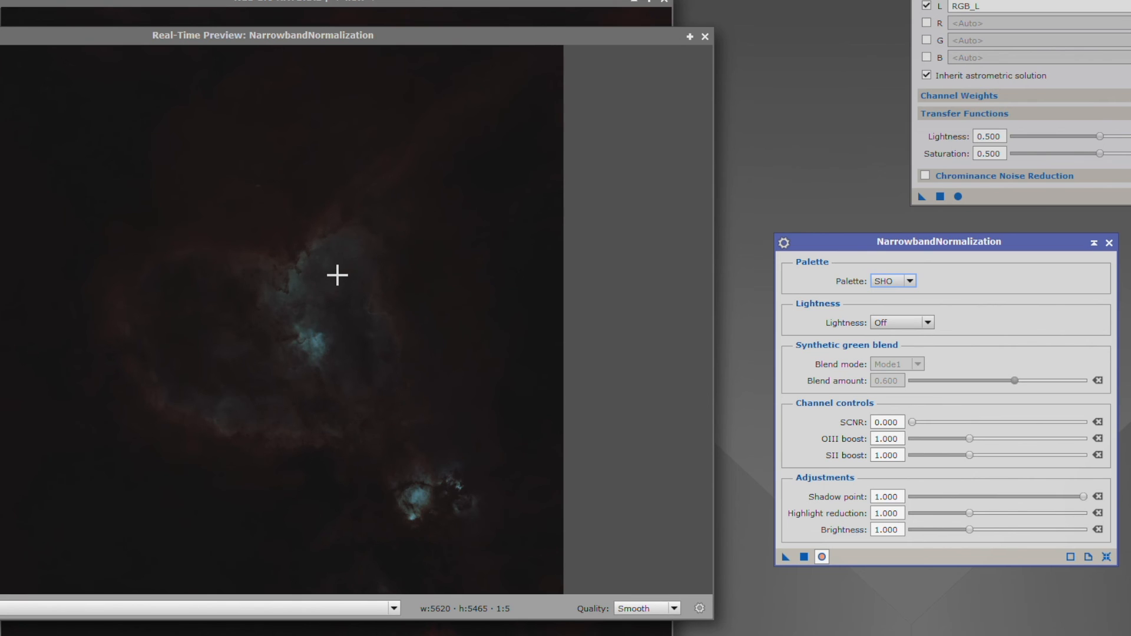
click(803, 557)
click(1109, 243)
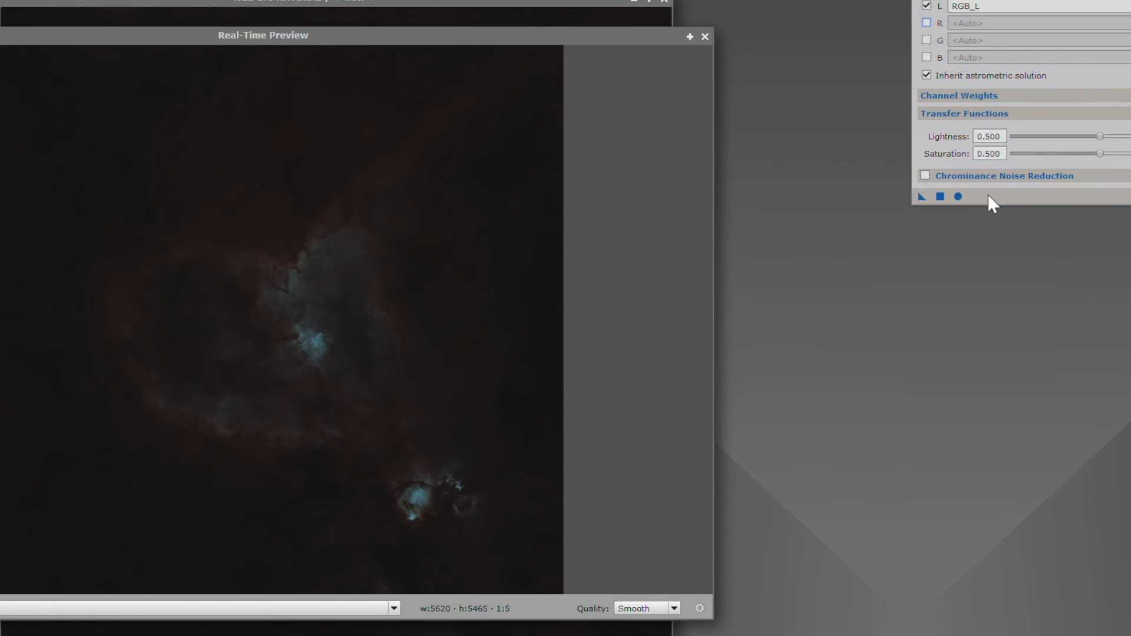
click(706, 37)
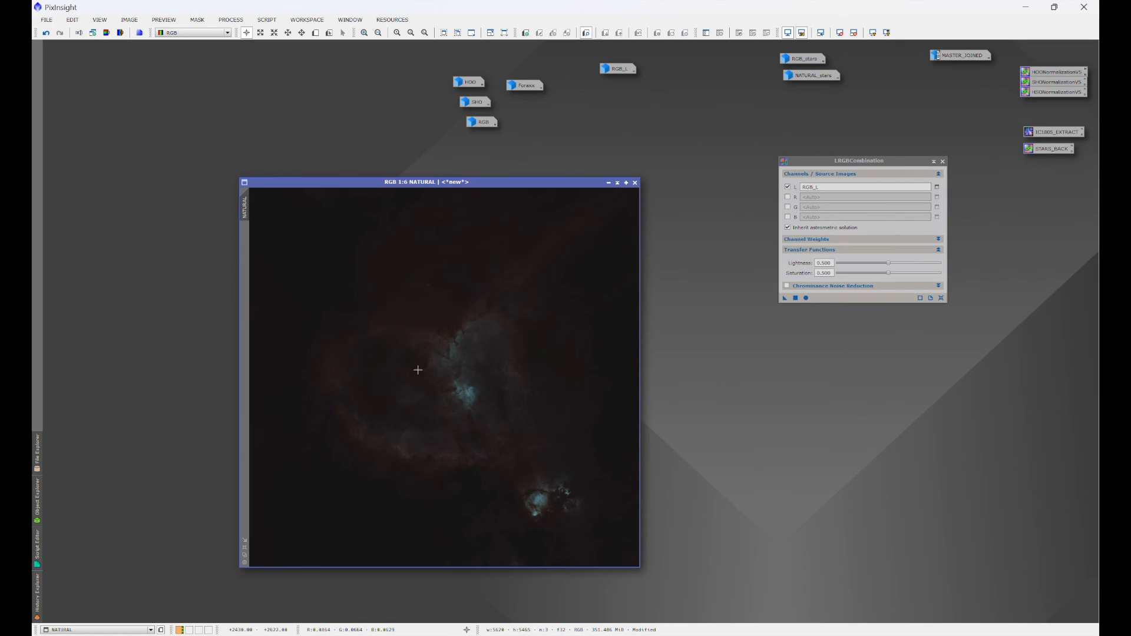
Step: Preview CurvesTransformation on the NATURAL image and try raising the lightness curve to about 0.76 at input 0.27
click(231, 20)
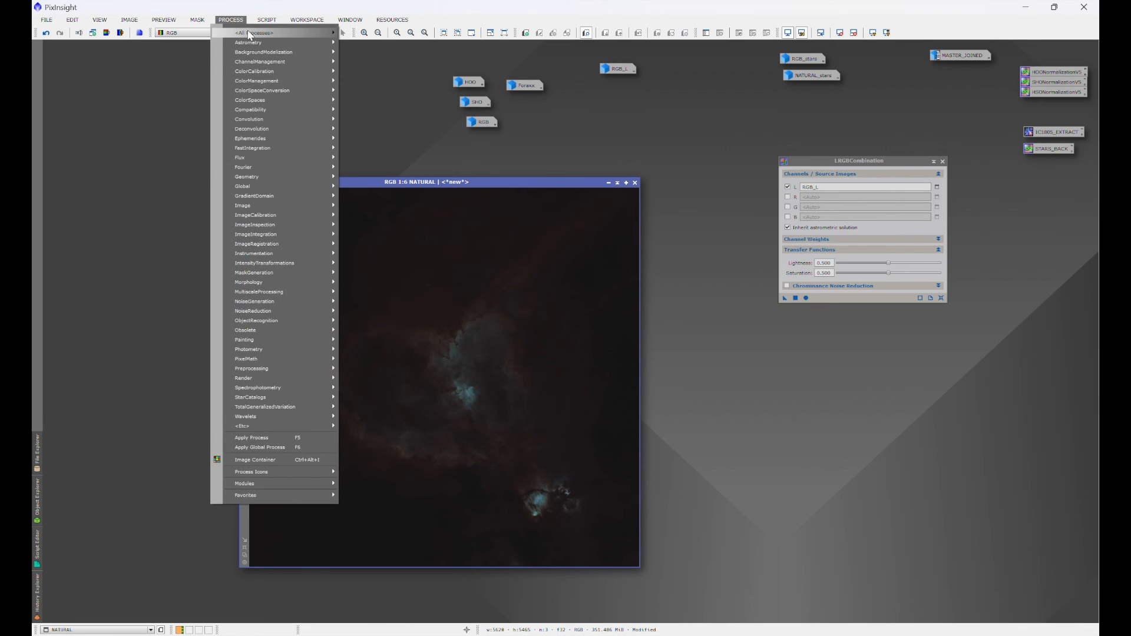
mouse_move(250, 35)
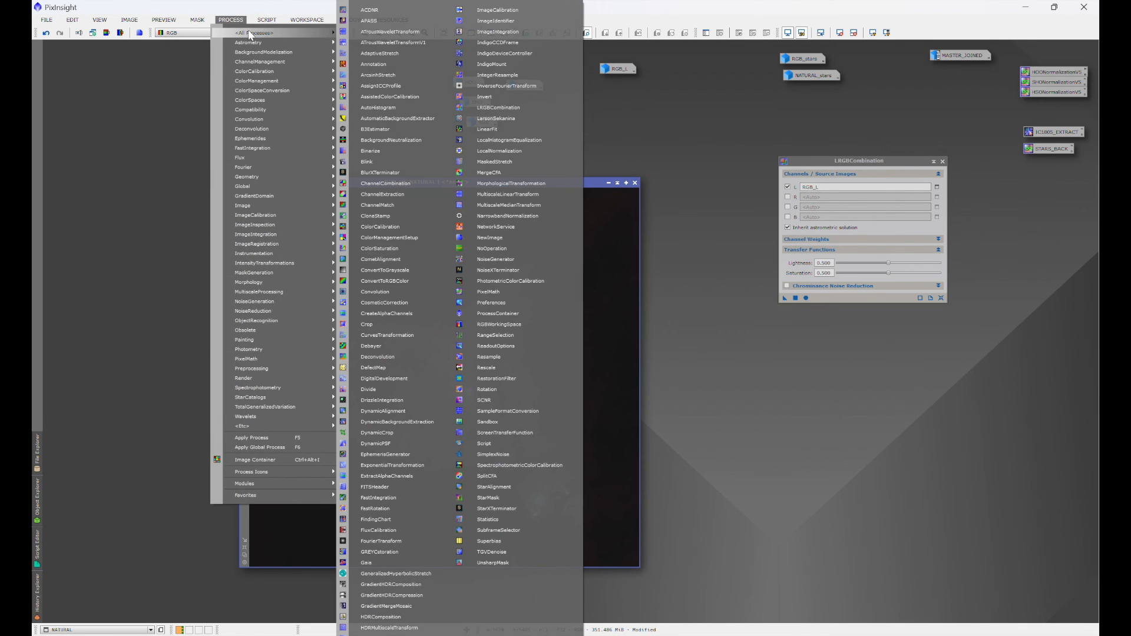
click(399, 335)
drag(777, 211, 708, 266)
click(766, 459)
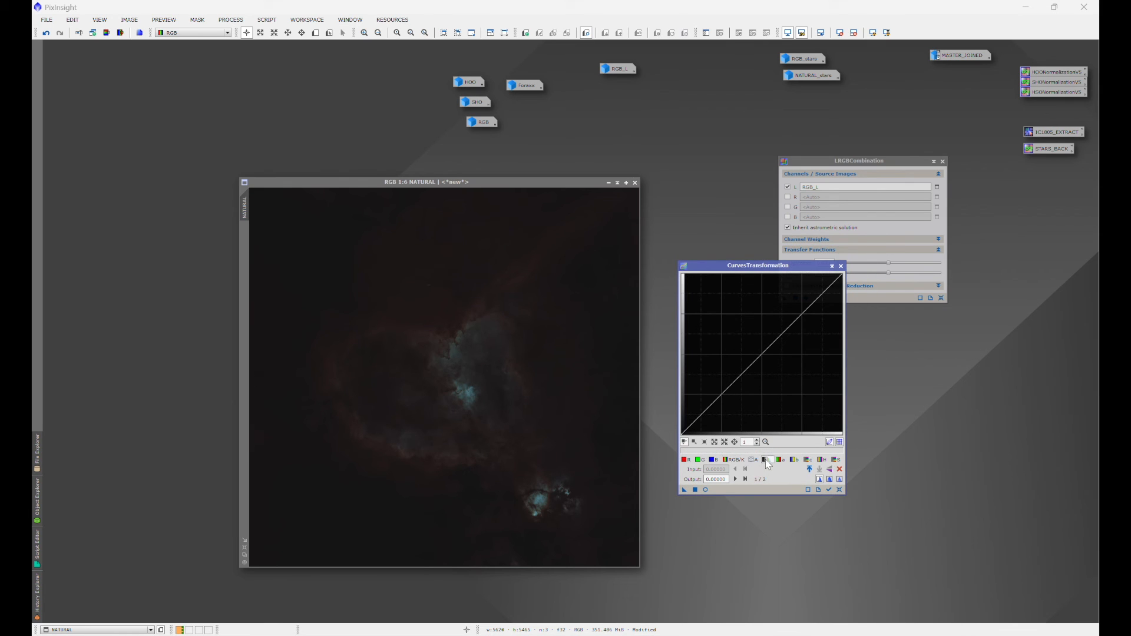
click(705, 490)
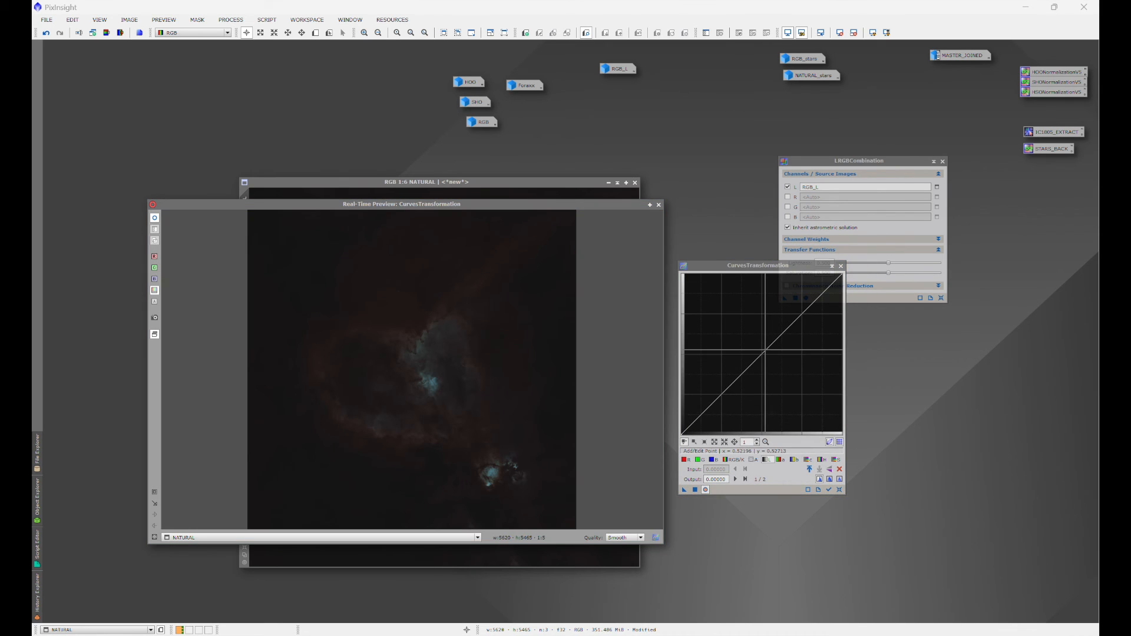
drag(765, 352, 727, 312)
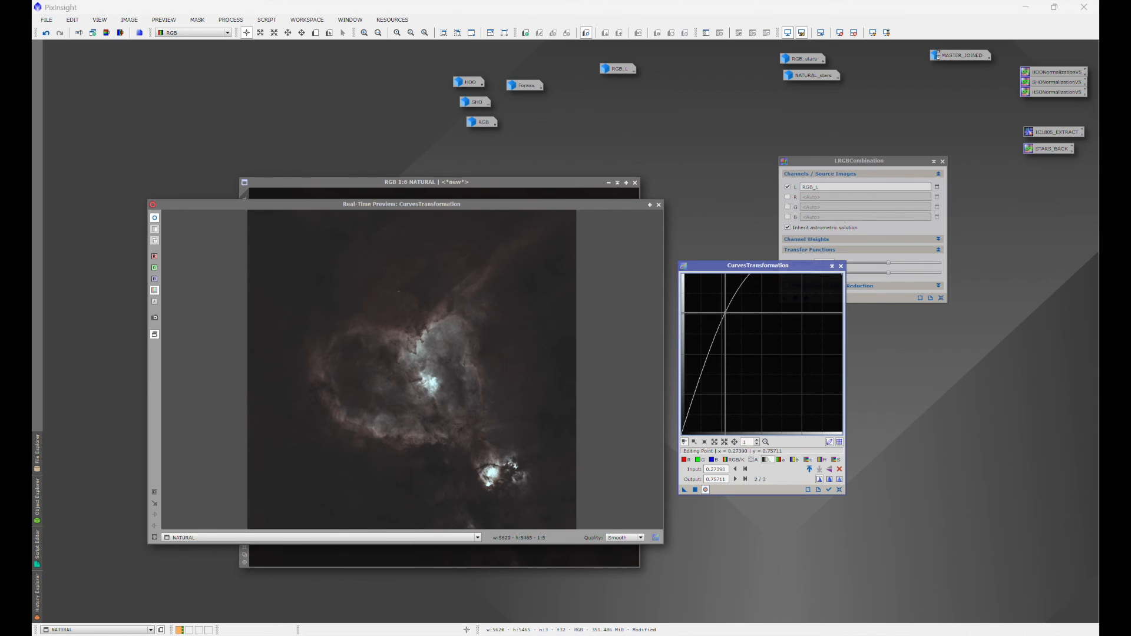
Step: Try lowering the RGB/K curve to about 0.15 at input 0.21, and close CurvesTransformation and its preview without applying
click(733, 460)
click(709, 406)
drag(710, 405, 715, 410)
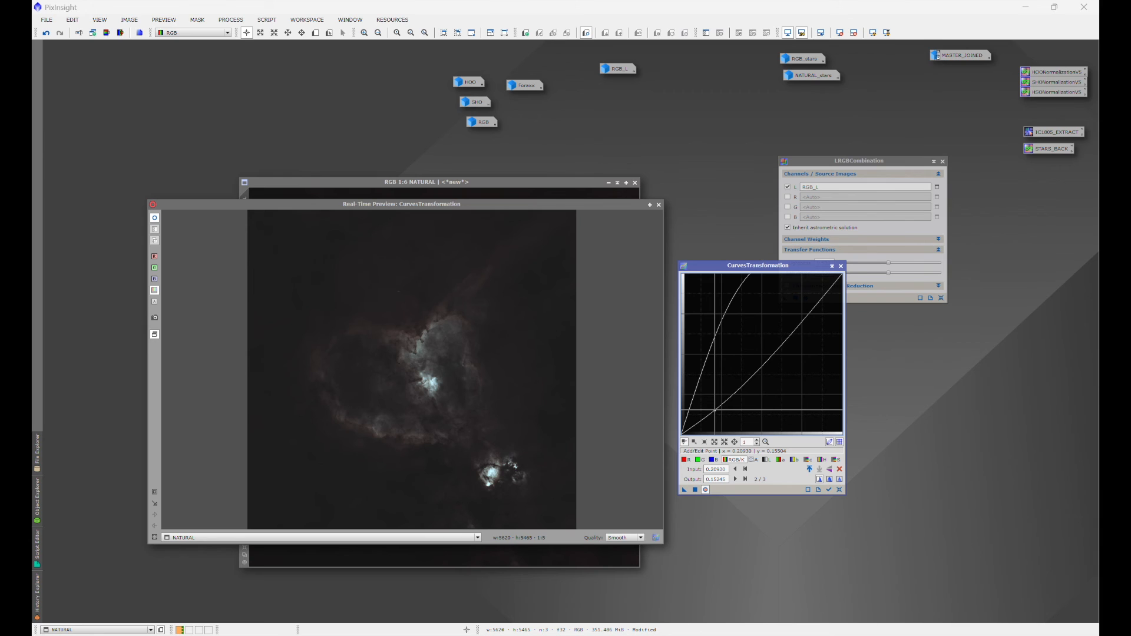
click(840, 266)
click(658, 204)
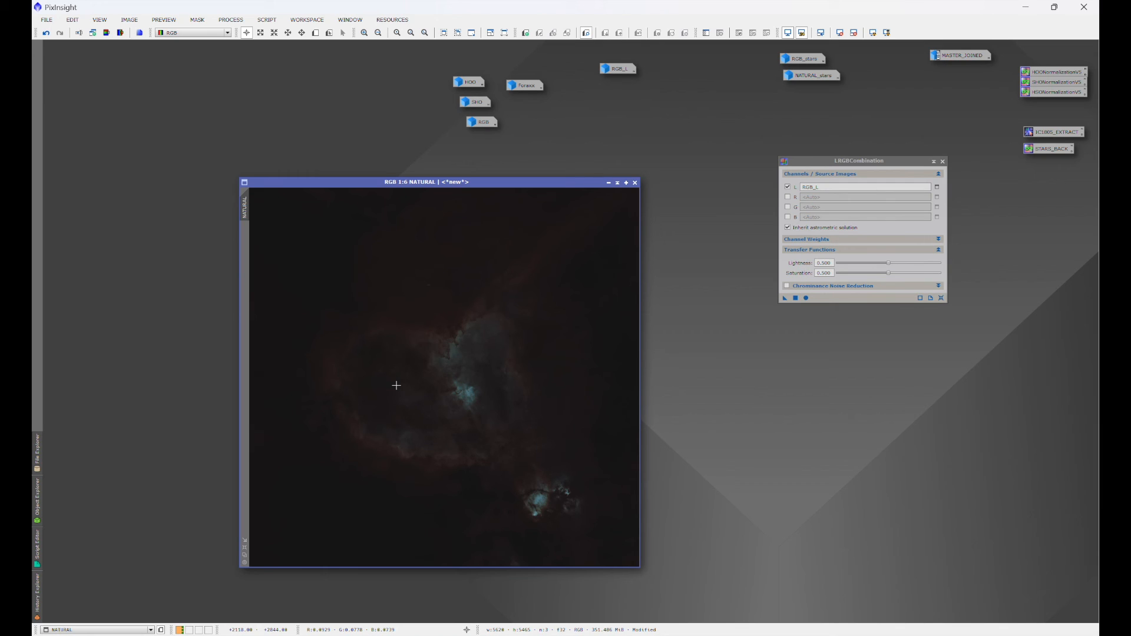
Step: Restore the RGB image to examine its colours and minimise it again
double_click(493, 122)
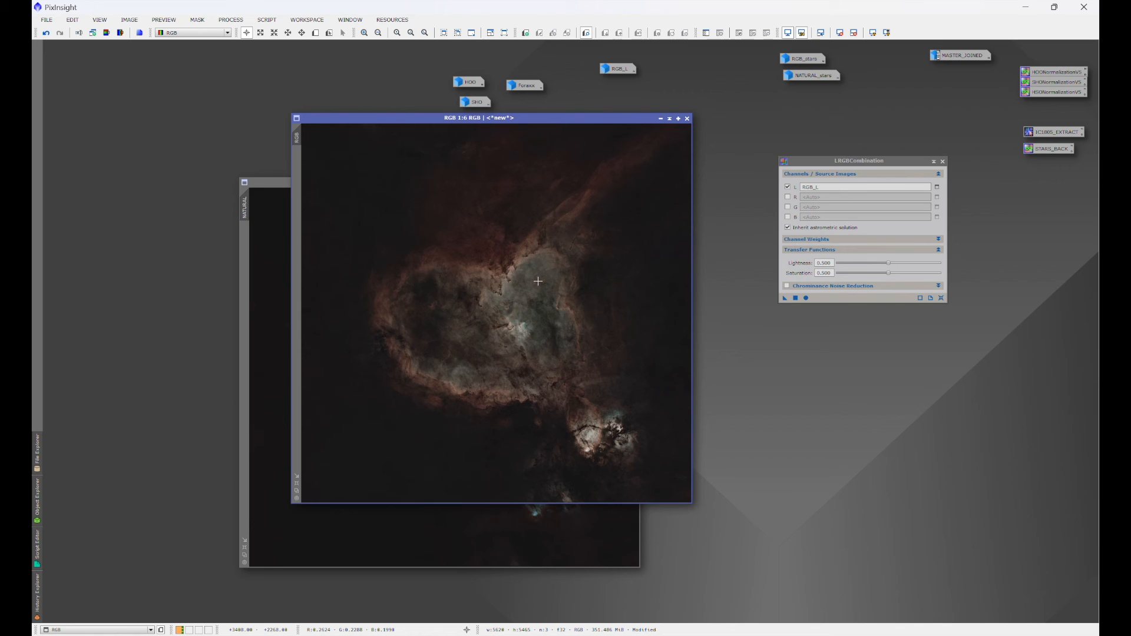
click(230, 20)
mouse_move(256, 34)
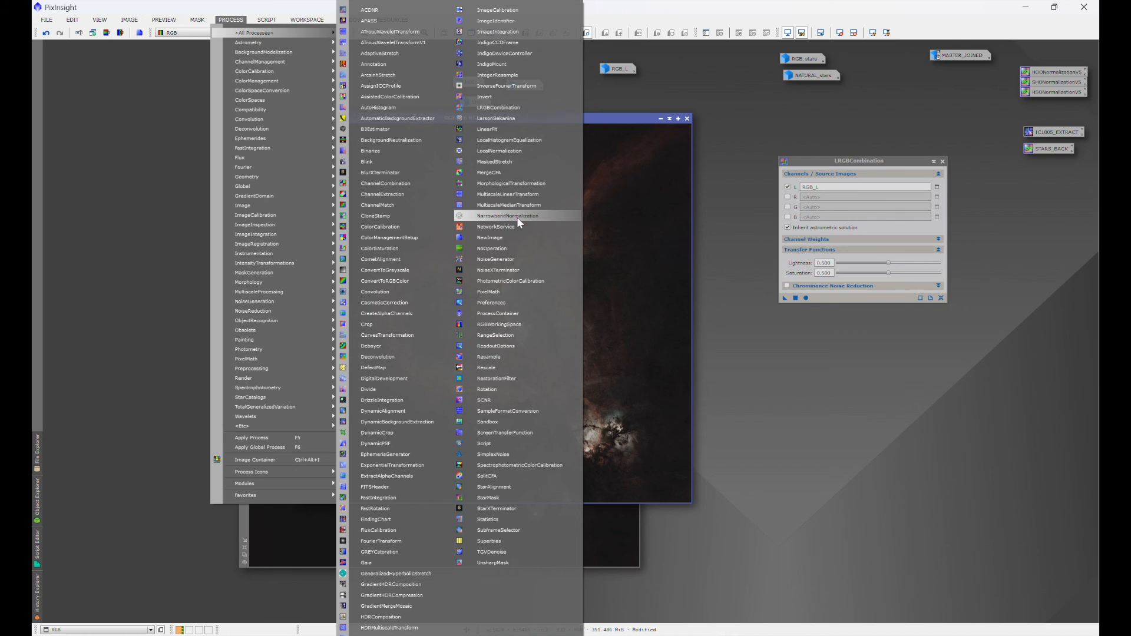
click(695, 79)
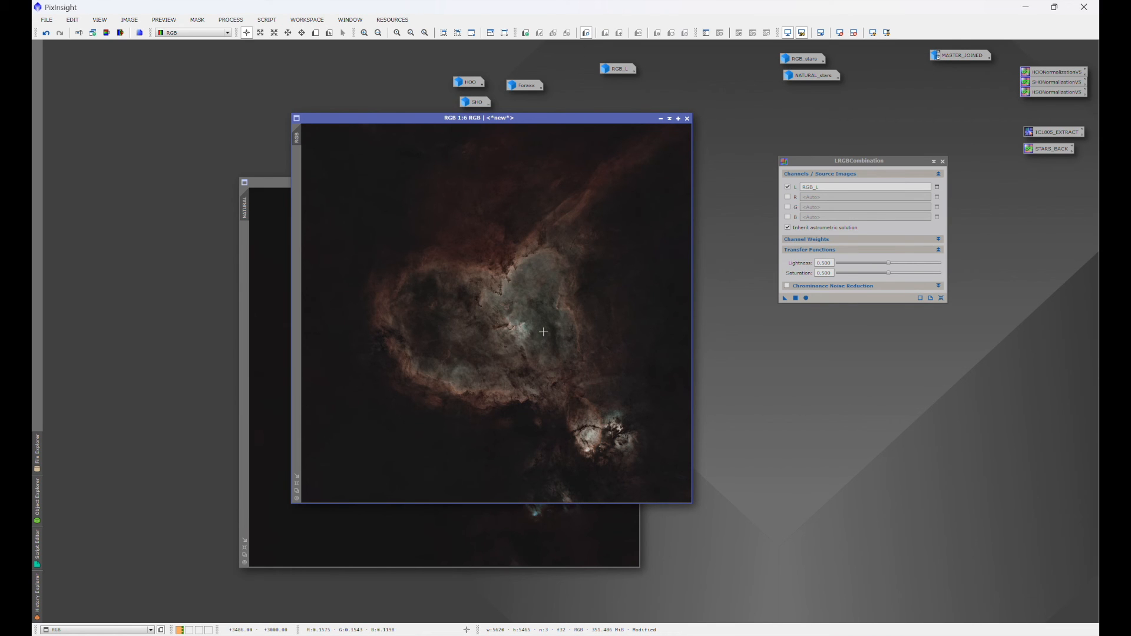
click(660, 119)
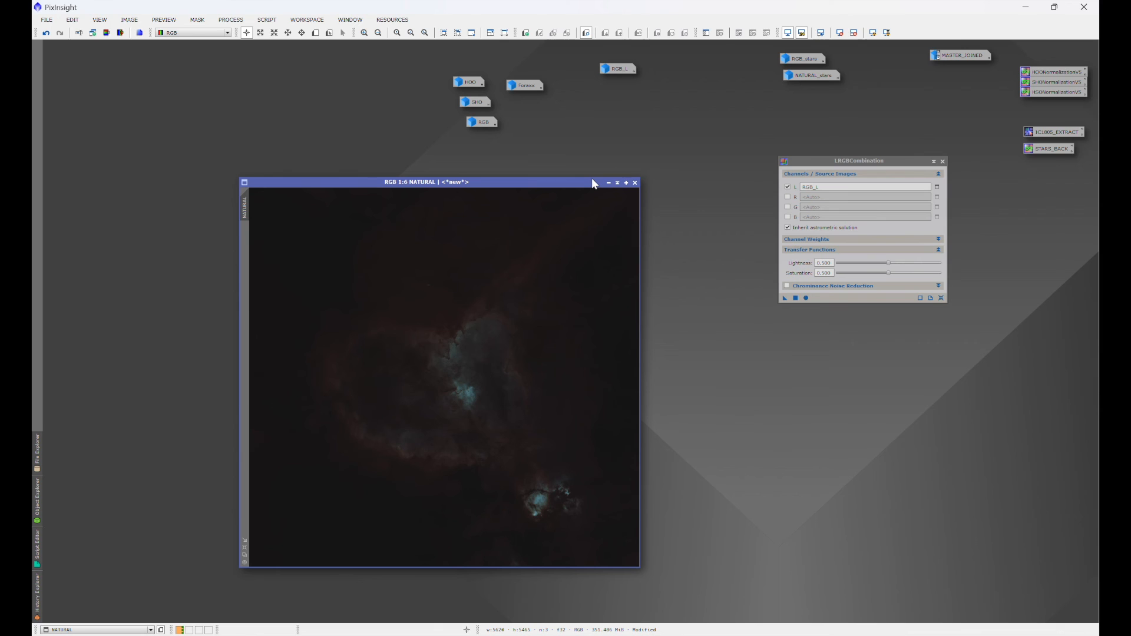
Step: Close the NATURAL image without saving it
click(635, 183)
click(582, 351)
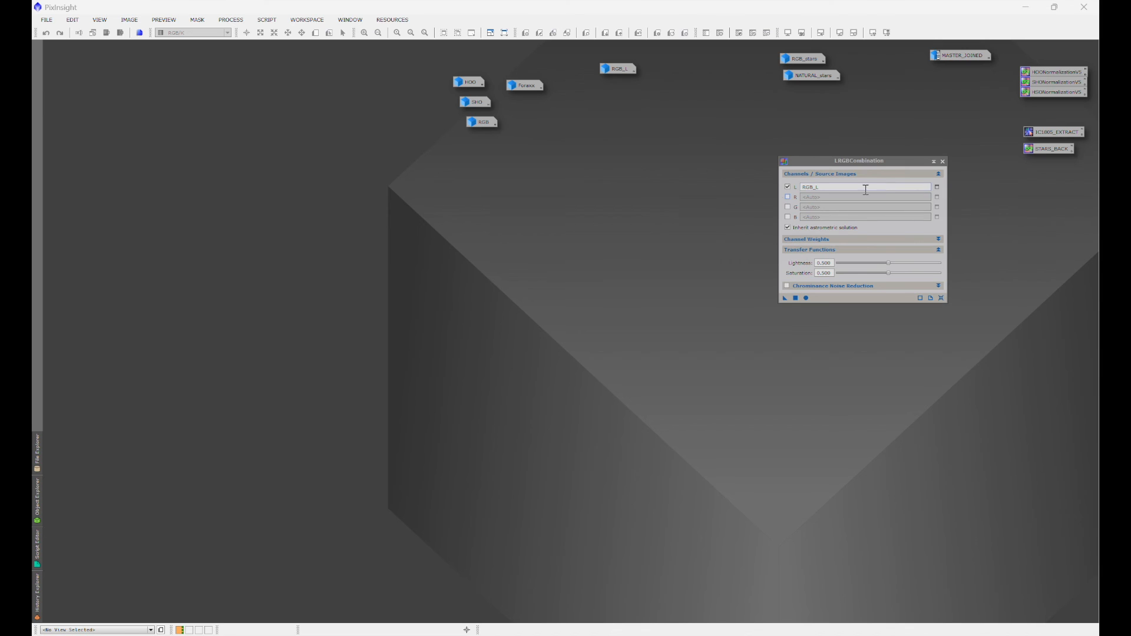
Step: Close LRGBCombination, restore the HOO image and open CurvesTransformation on it with reset curves and a real-time preview
click(942, 161)
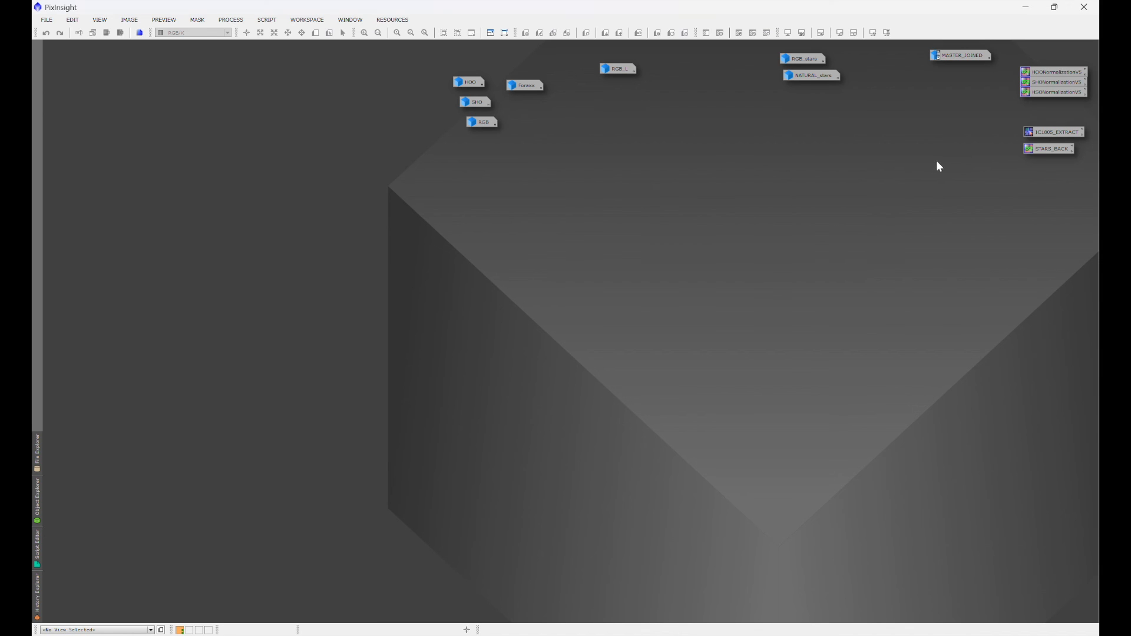
double_click(470, 84)
drag(538, 171, 435, 171)
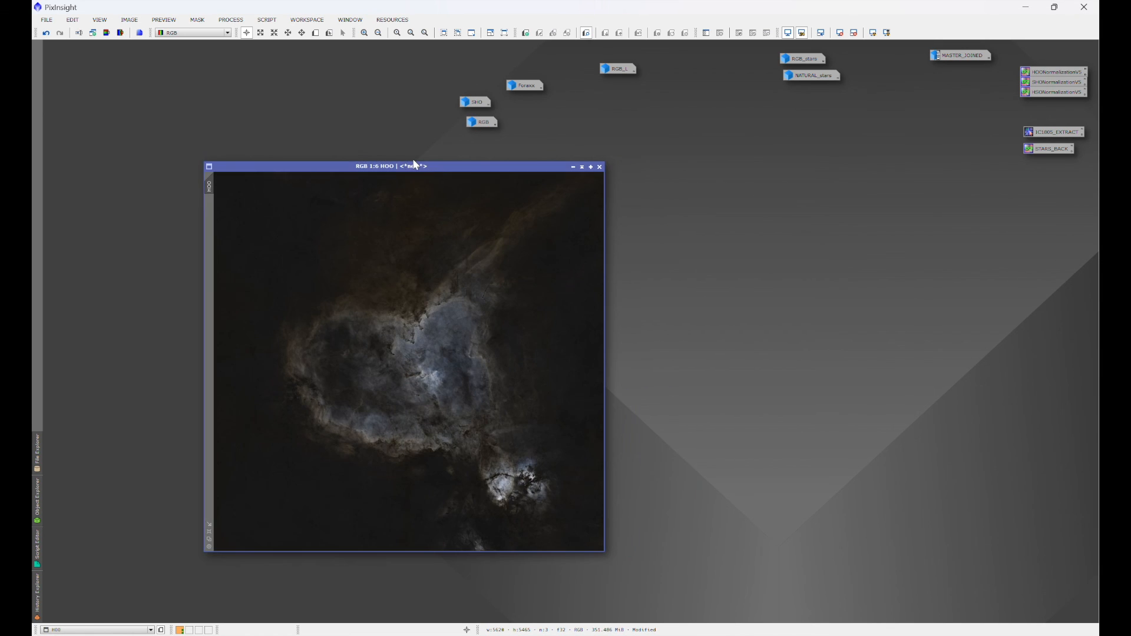
click(231, 19)
mouse_move(250, 33)
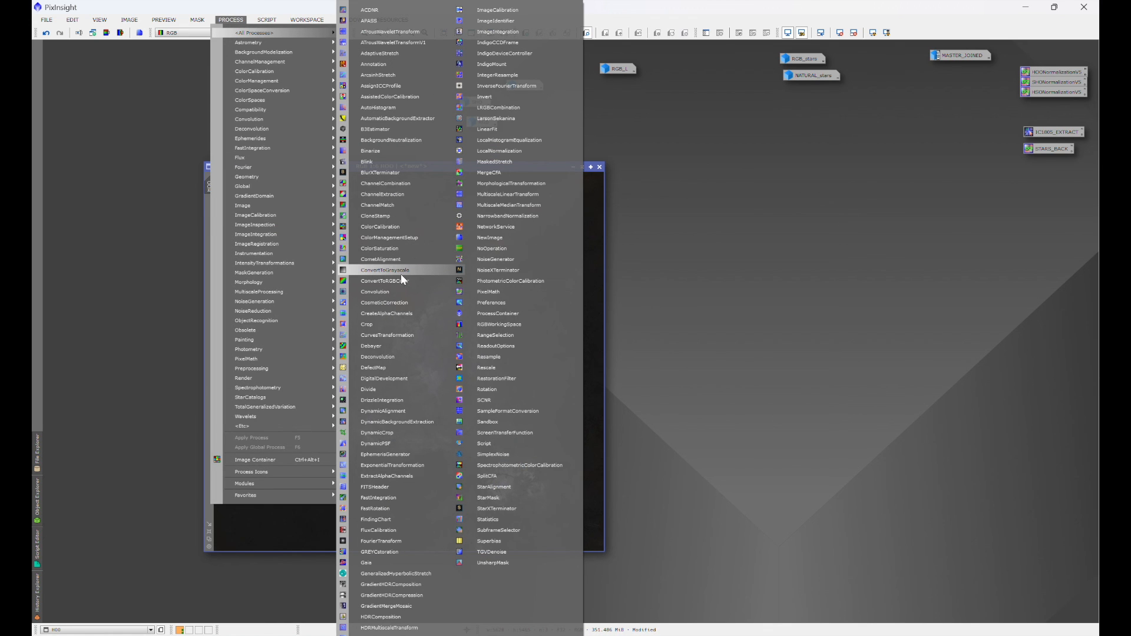
click(399, 335)
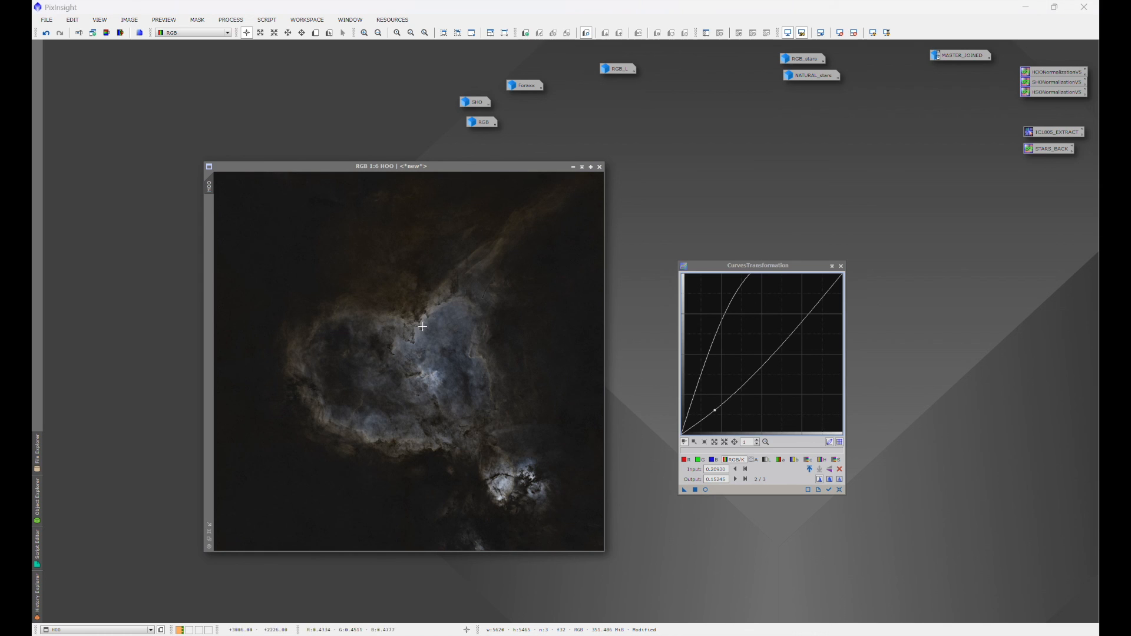
click(839, 490)
click(705, 490)
Step: Raise HOO's saturation curve to about 0.90 at input 0.68, add a point near 0.20 at input 0.155, apply it and reset the curves
click(799, 316)
drag(799, 316, 791, 290)
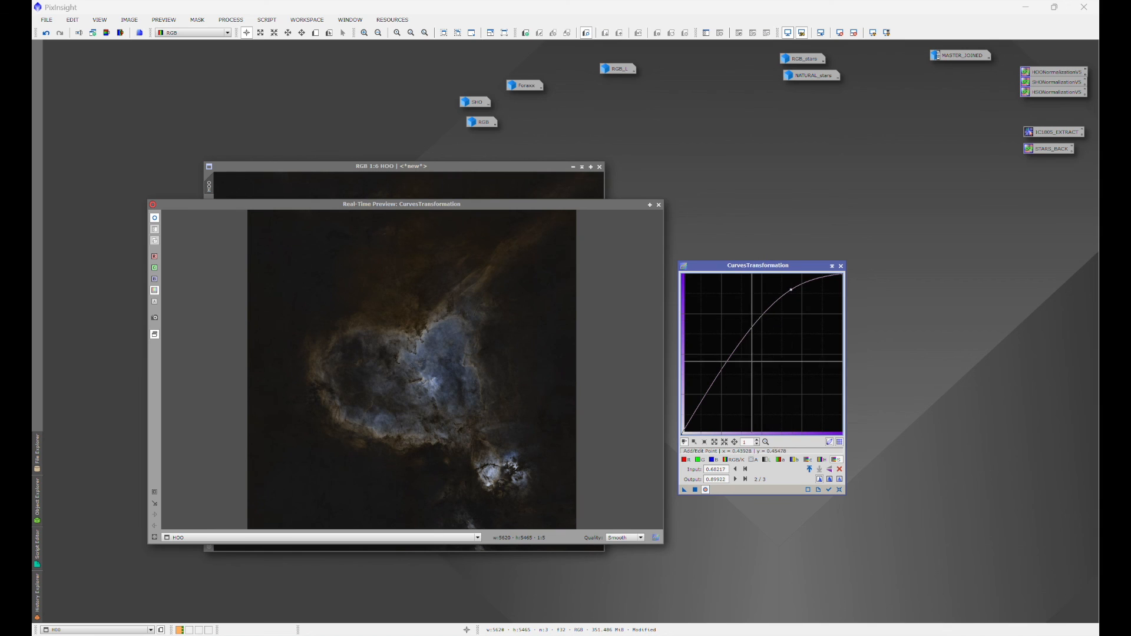
click(706, 401)
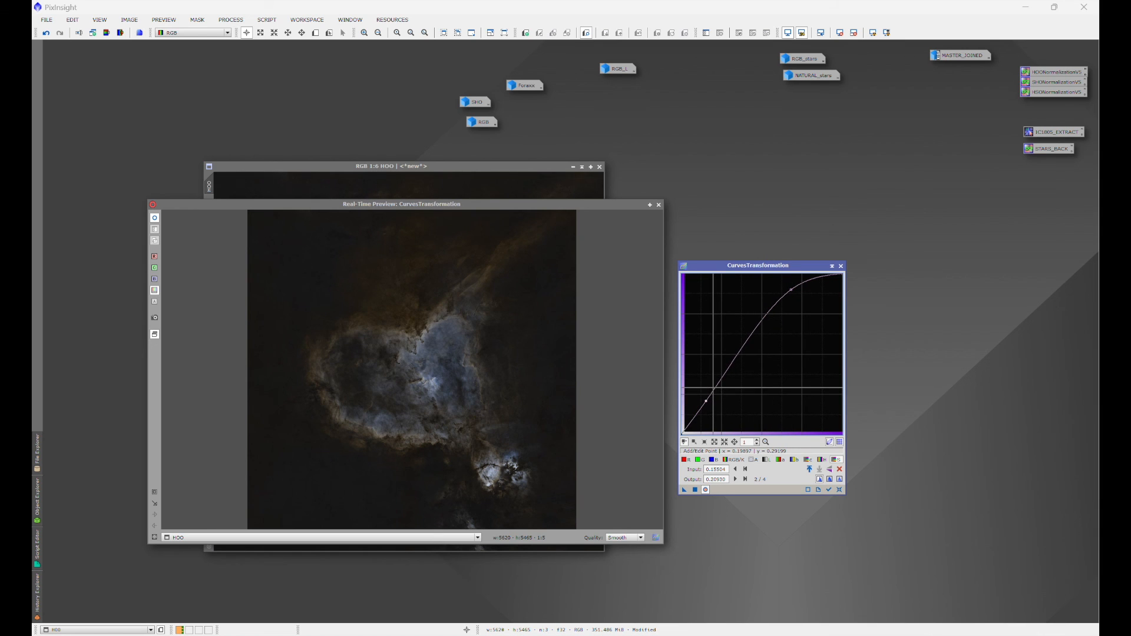
click(695, 489)
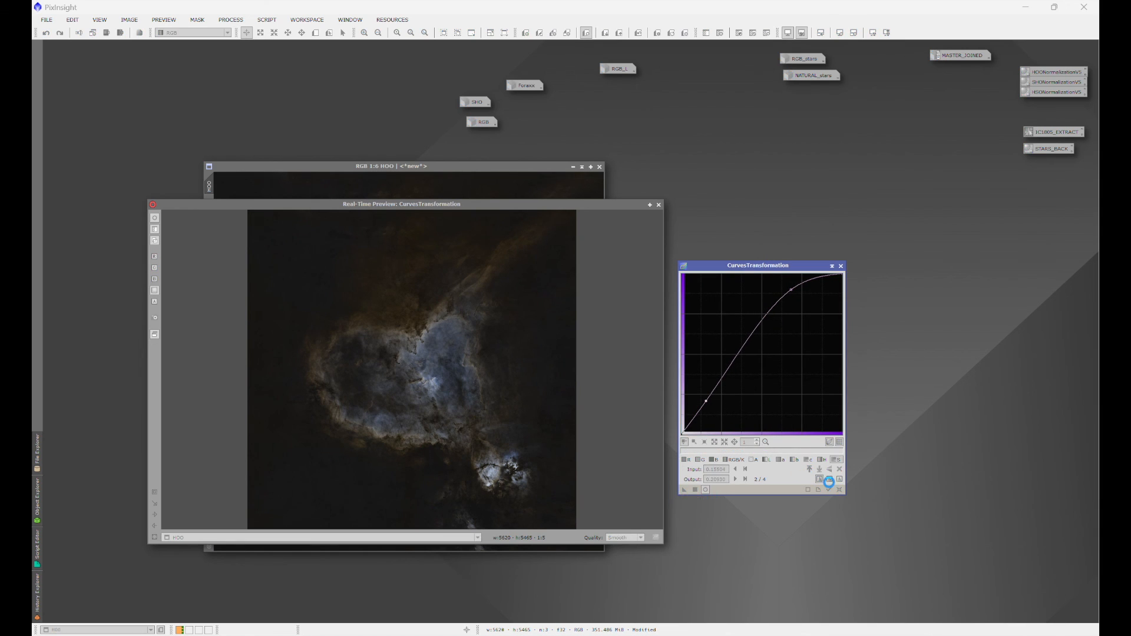
click(839, 489)
Step: Apply a second saturation boost to HOO, about 0.855 at input 0.66, and lower the shadows of the reset RGB/K curve
click(800, 314)
drag(800, 314, 790, 297)
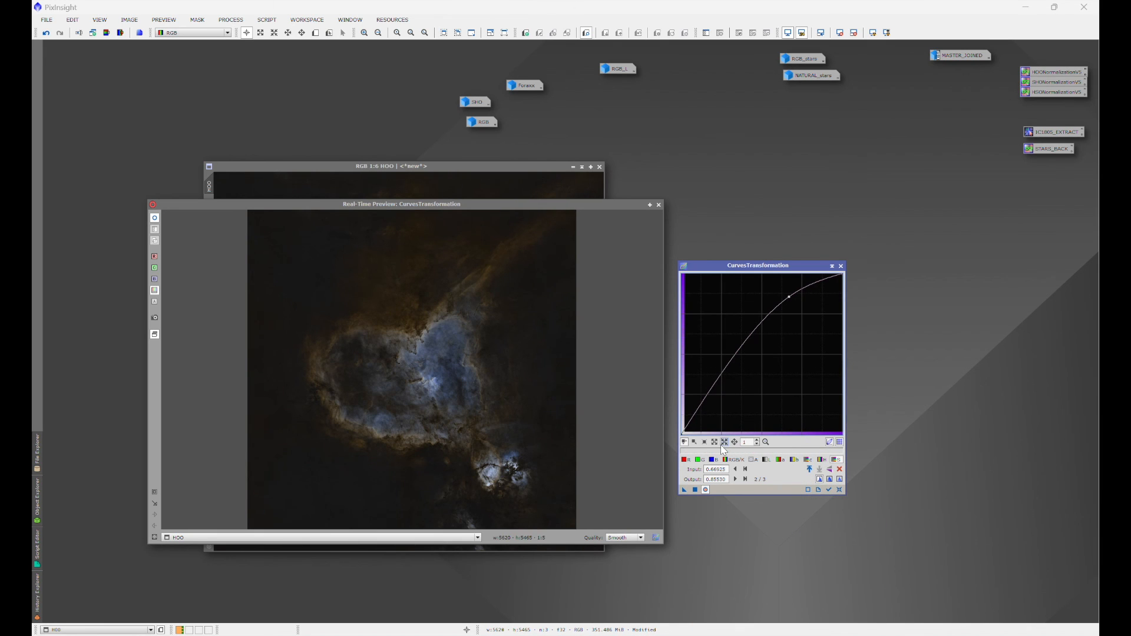
click(696, 490)
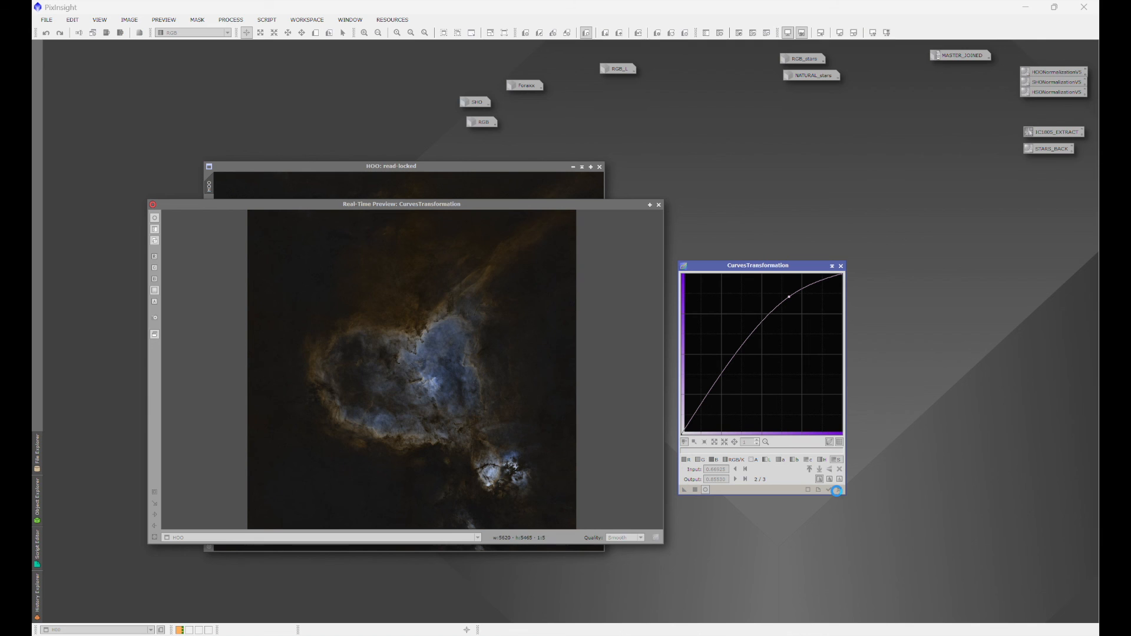
click(840, 489)
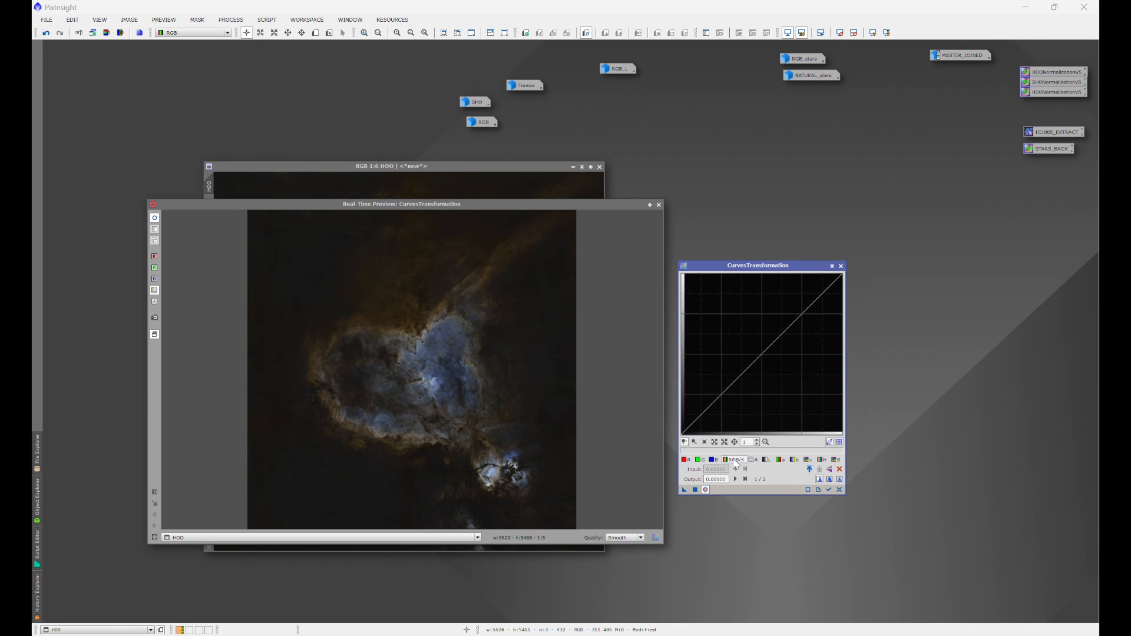
drag(716, 400, 720, 410)
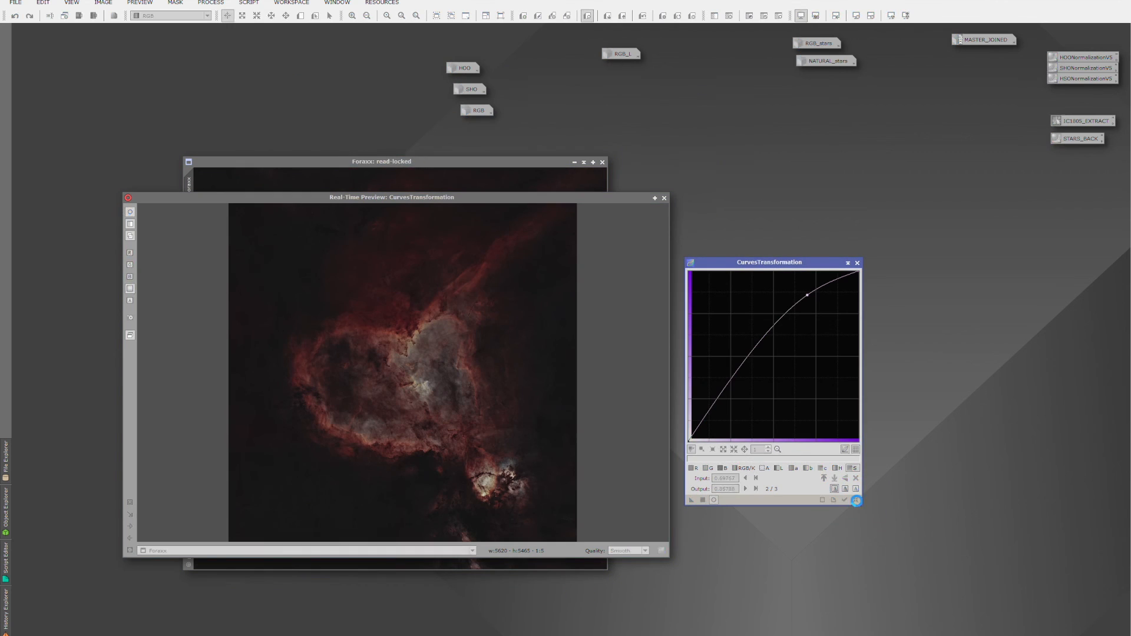
Step: Reset the saturation curve used on Foraxx and close CurvesTransformation and its real-time preview
click(856, 501)
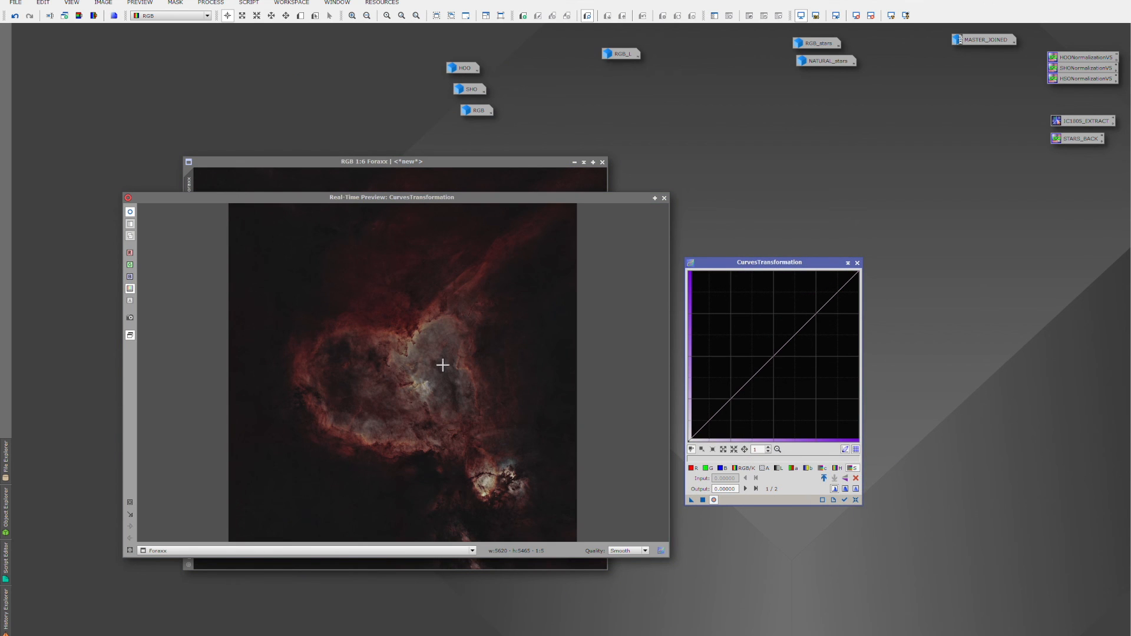
click(858, 263)
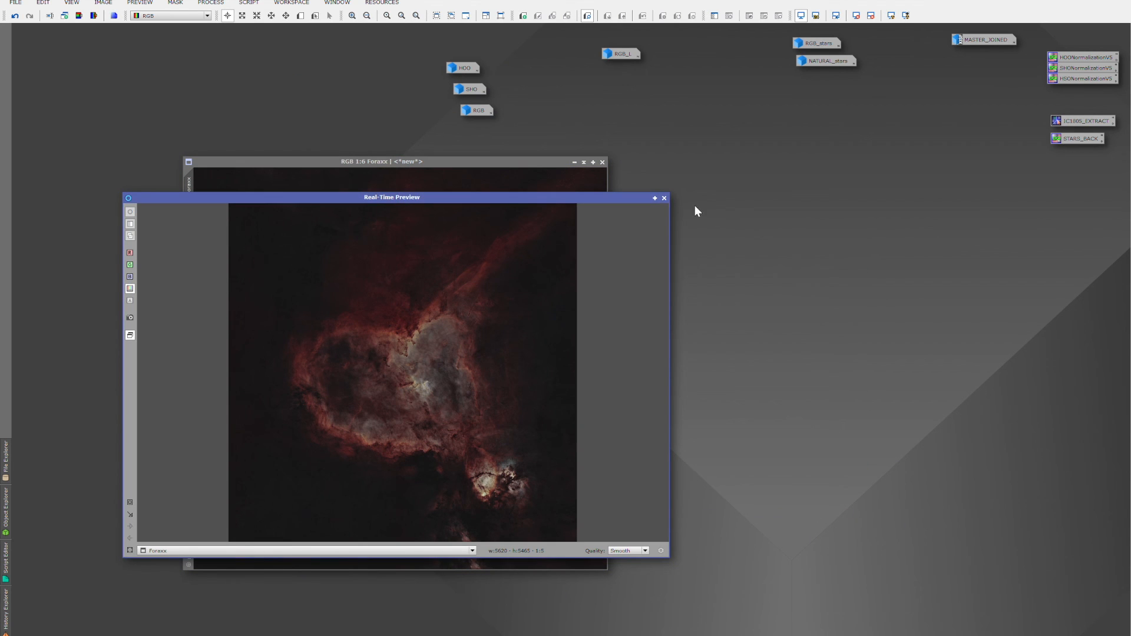
click(664, 199)
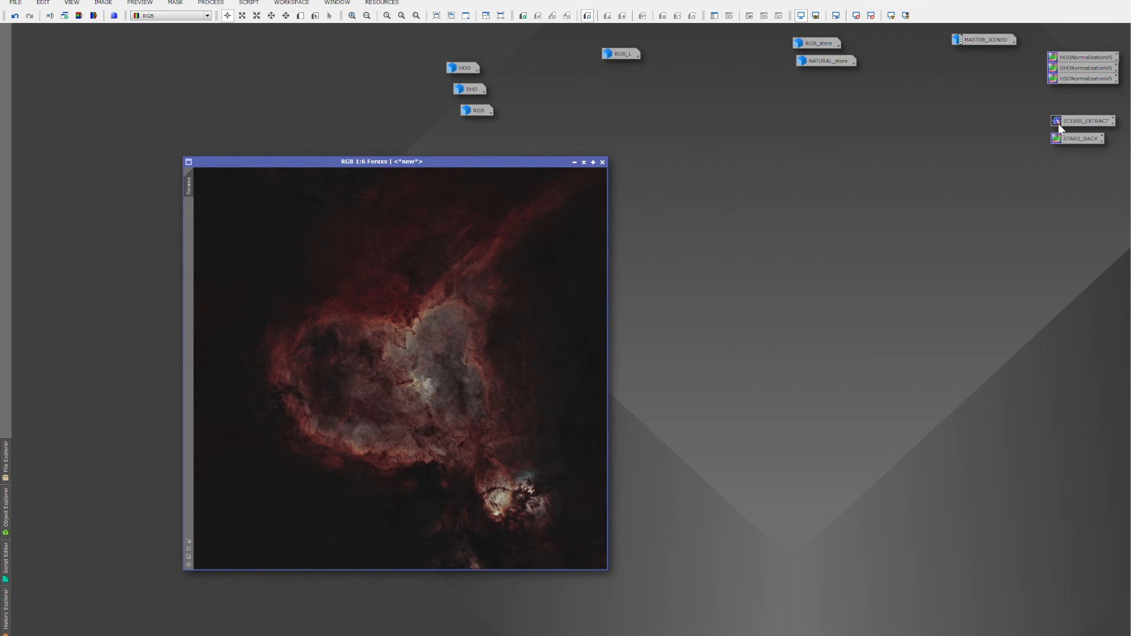
Step: Open the STARS_BACK PixelMath process and restore the NATURAL_stars image, arranging both beside the Foraxx image
double_click(1074, 139)
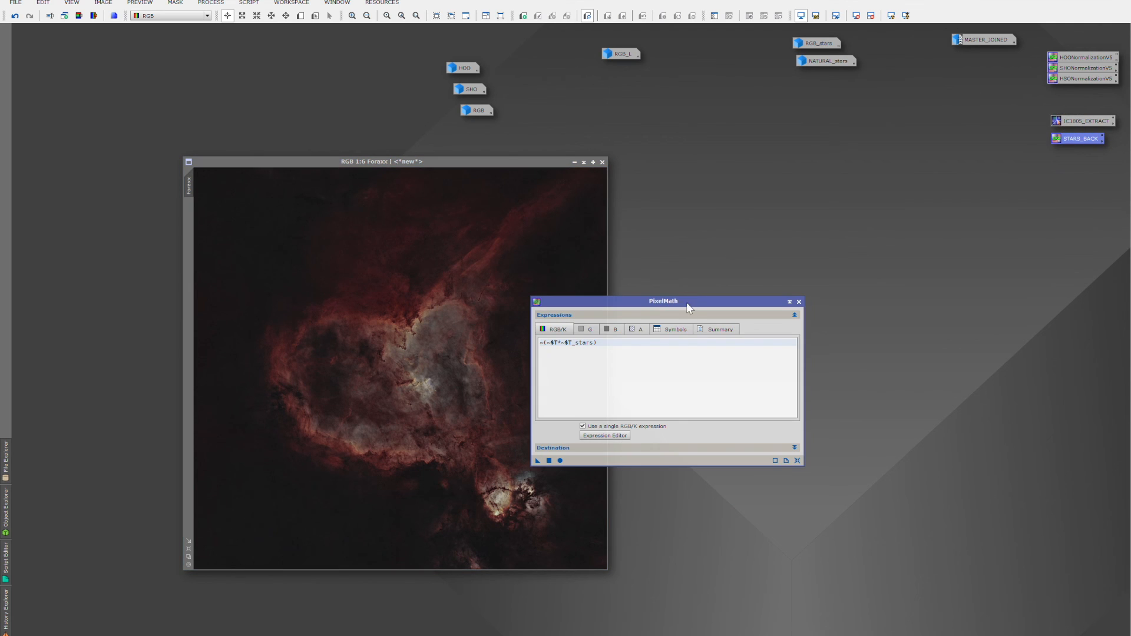
drag(687, 302, 813, 249)
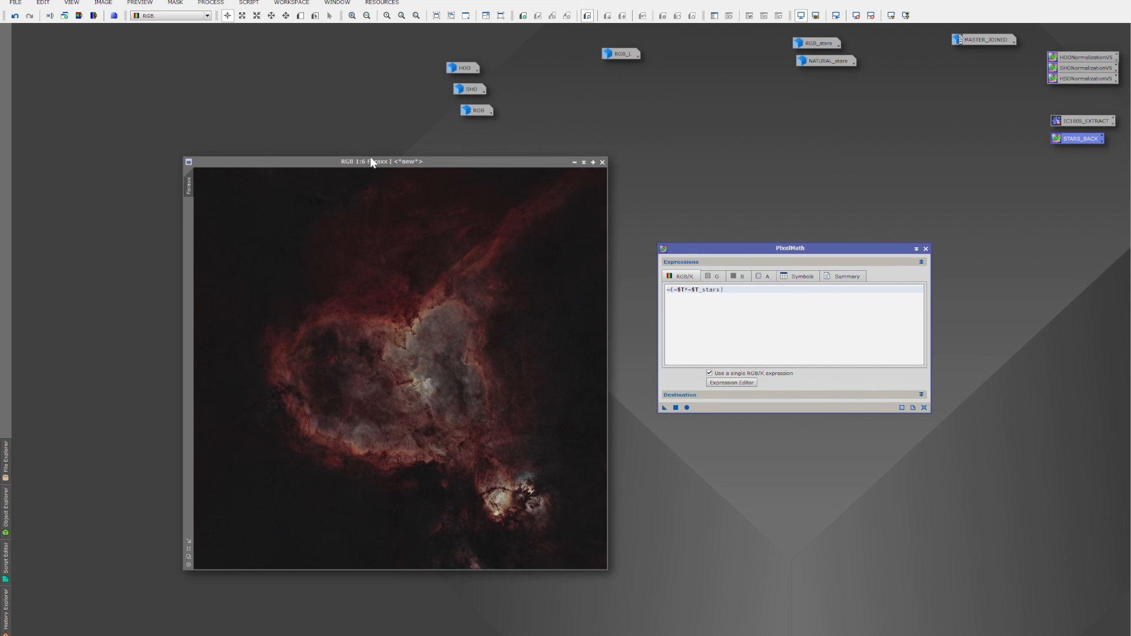
double_click(816, 58)
drag(469, 171, 732, 159)
drag(800, 251, 992, 248)
drag(760, 161, 863, 144)
Step: Change the identifier of the NATURAL_stars image to Foraxx_stars
right_click(687, 275)
click(726, 307)
drag(525, 328, 456, 323)
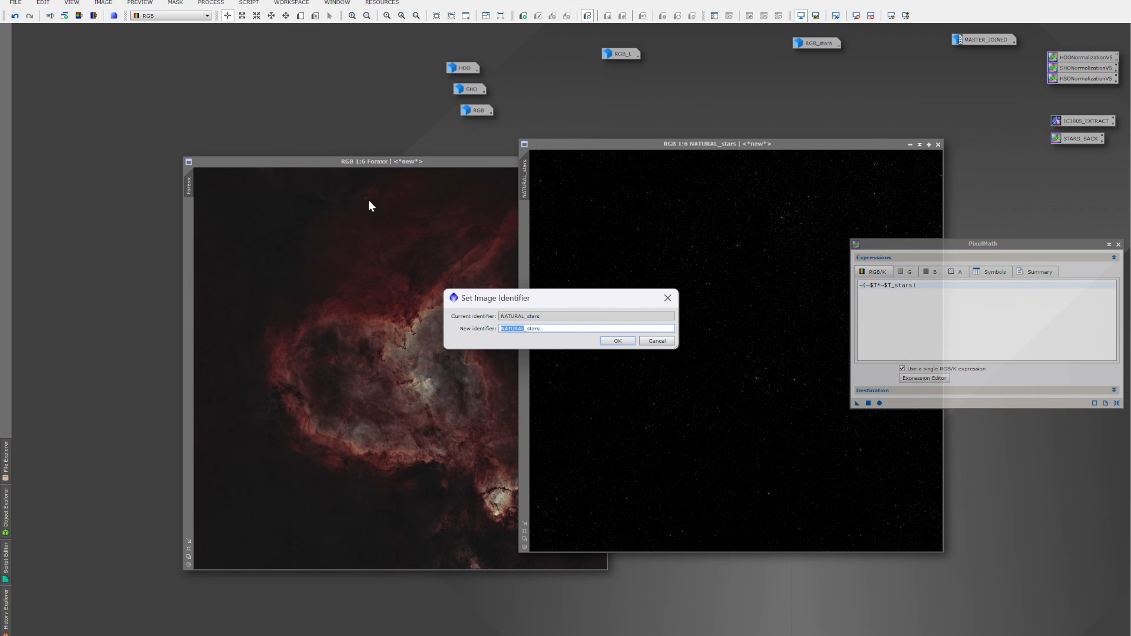
text(Foraxx)
click(613, 341)
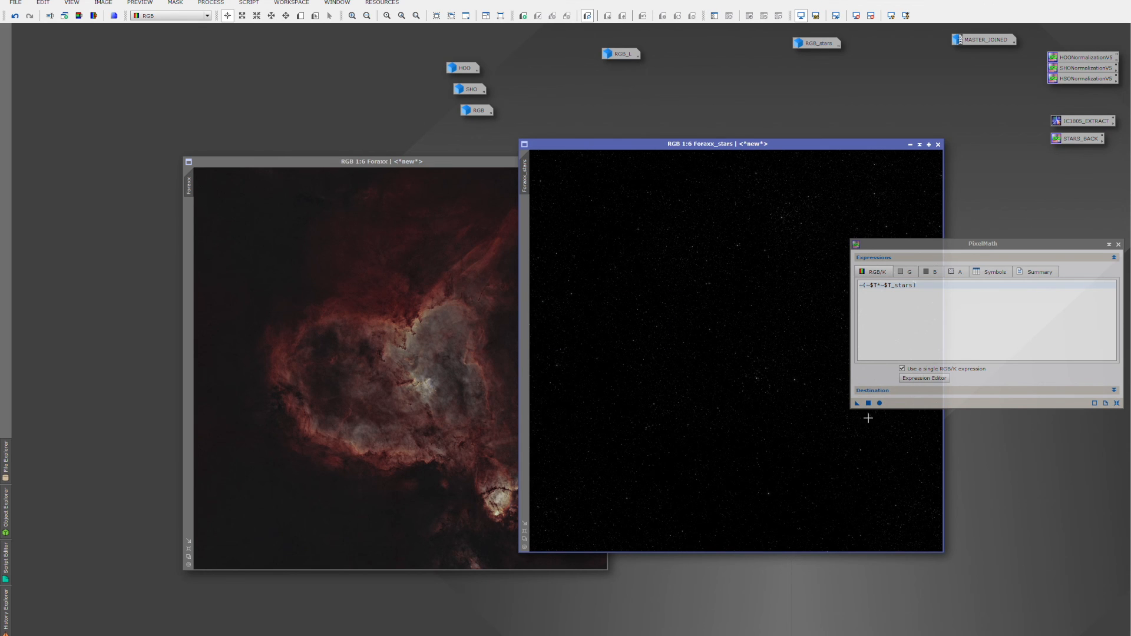
Step: Add the stars back to the Foraxx image with PixelMath, and swap it for the minimised RGB image
drag(857, 404, 290, 306)
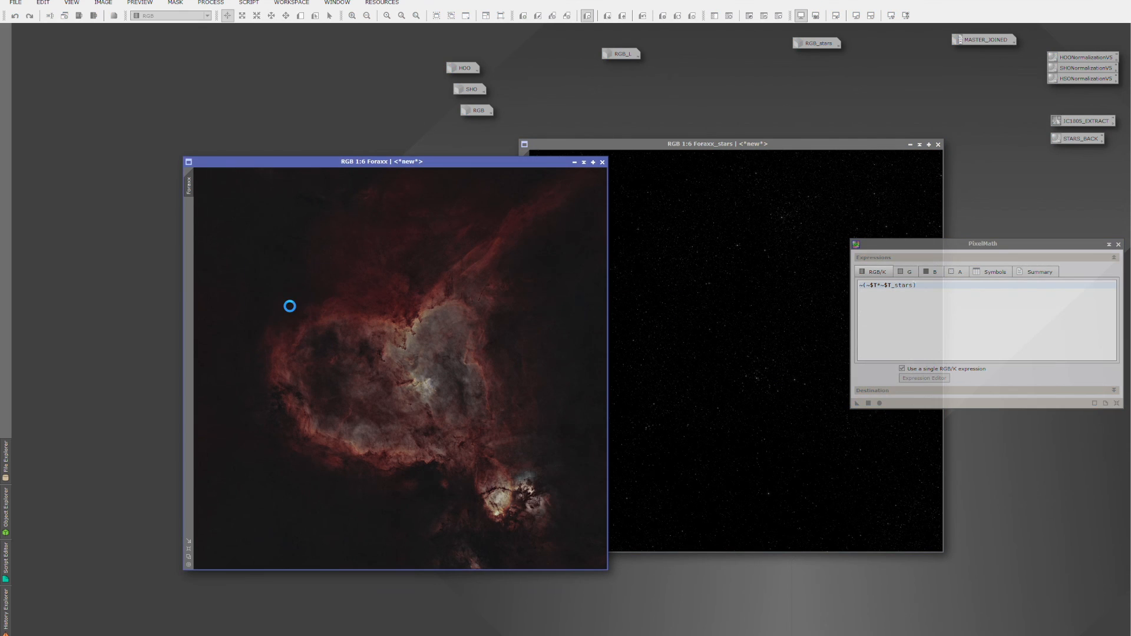
click(574, 163)
double_click(473, 111)
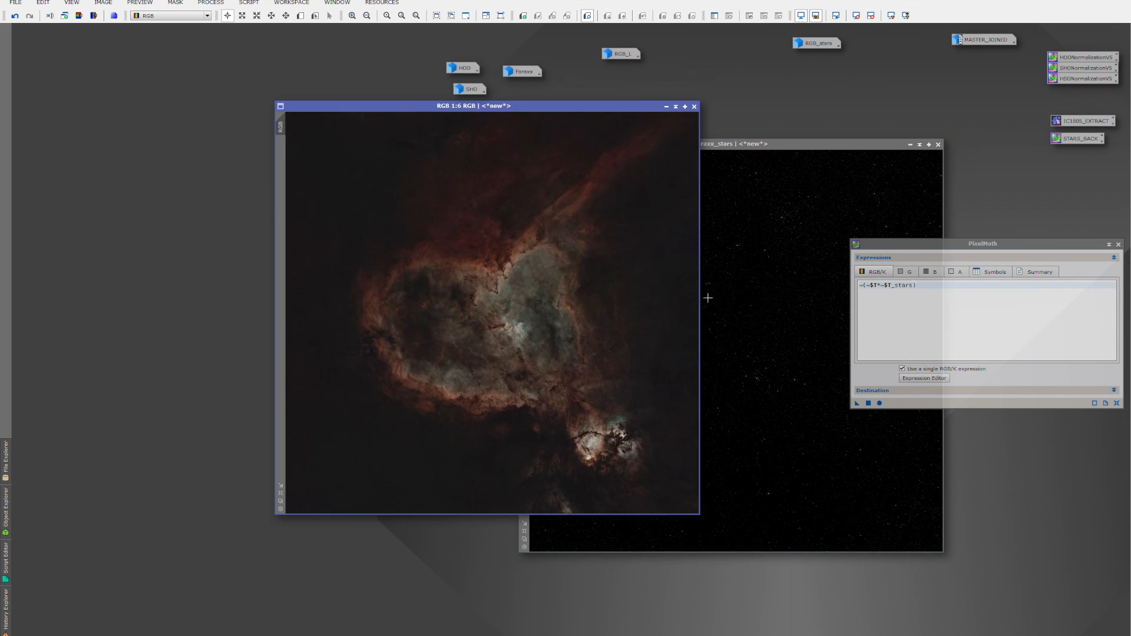
Step: Try to change the identifier of the Foraxx_stars image to RGB_stars
right_click(734, 286)
click(765, 322)
click(517, 332)
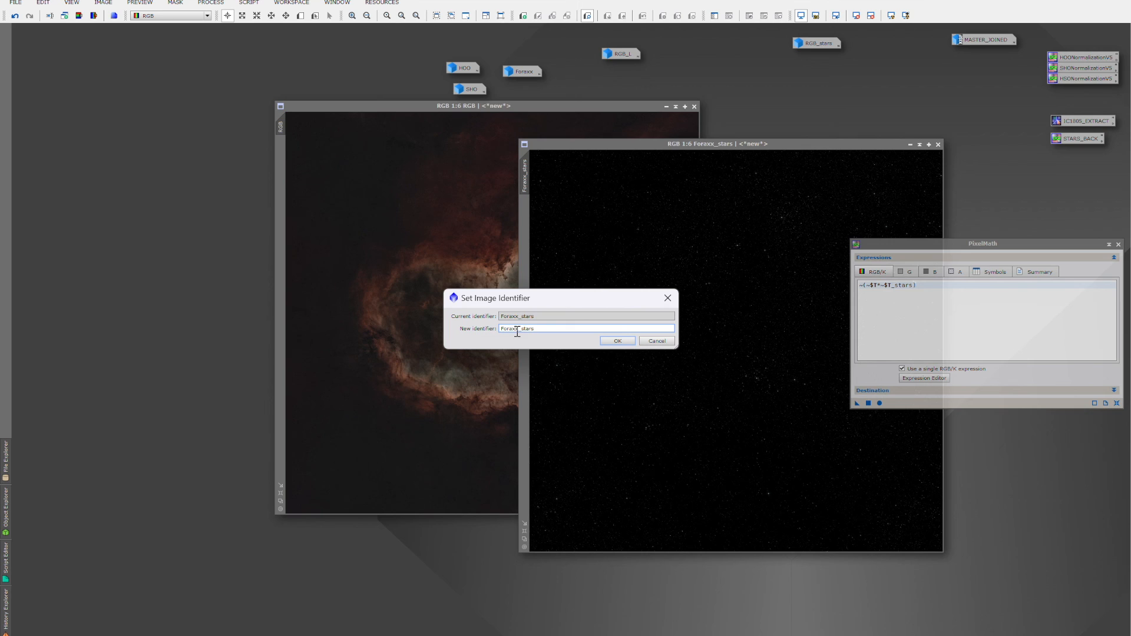
drag(518, 330, 478, 325)
text(RGB)
click(618, 342)
click(560, 344)
click(657, 342)
Step: Close the minimised RGB_stars image without saving it
right_click(821, 44)
click(848, 106)
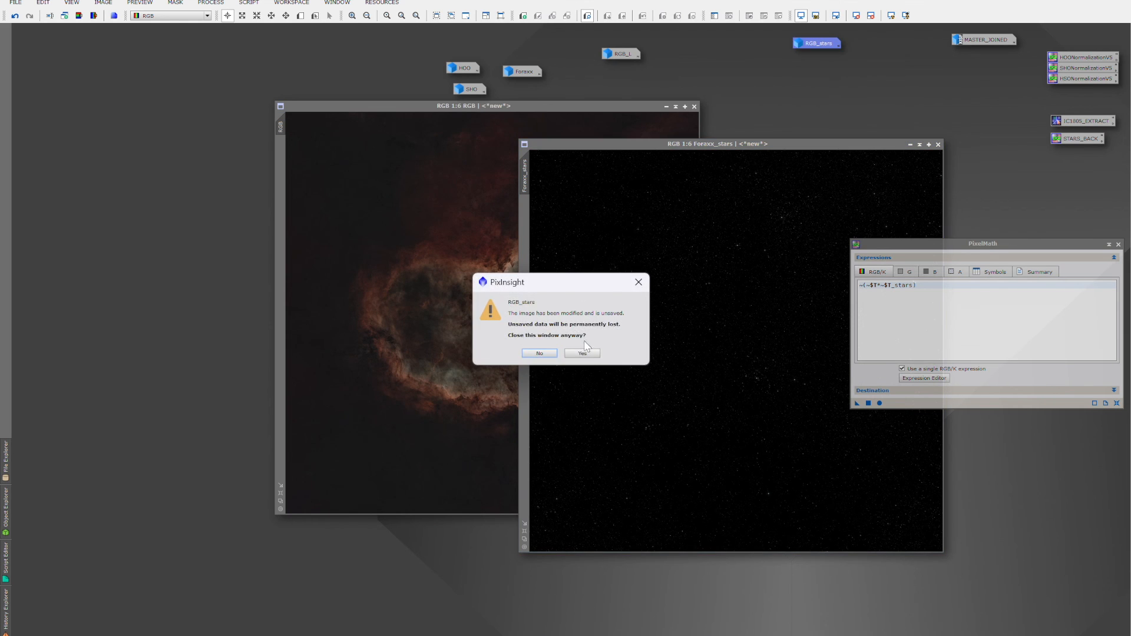
click(587, 350)
Step: Change the identifier of the Foraxx_stars image to RGB_stars
right_click(675, 298)
click(722, 337)
click(522, 329)
drag(519, 329, 483, 328)
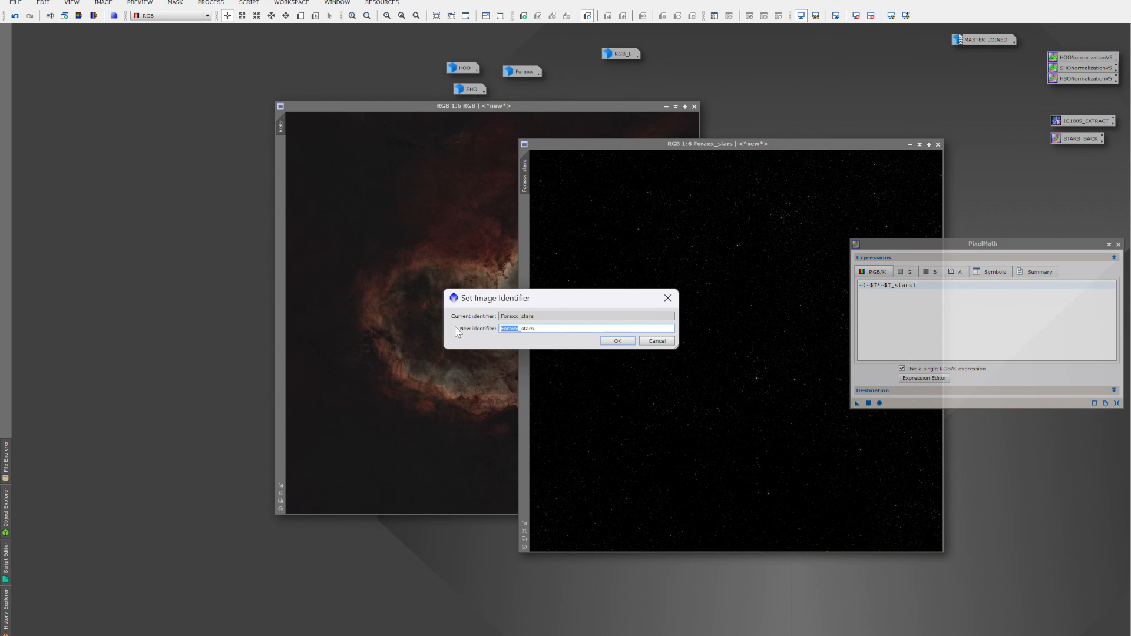
text(RGB)
click(615, 340)
Step: Add the stars back to the RGB image with the PixelMath expression and minimise it
click(552, 107)
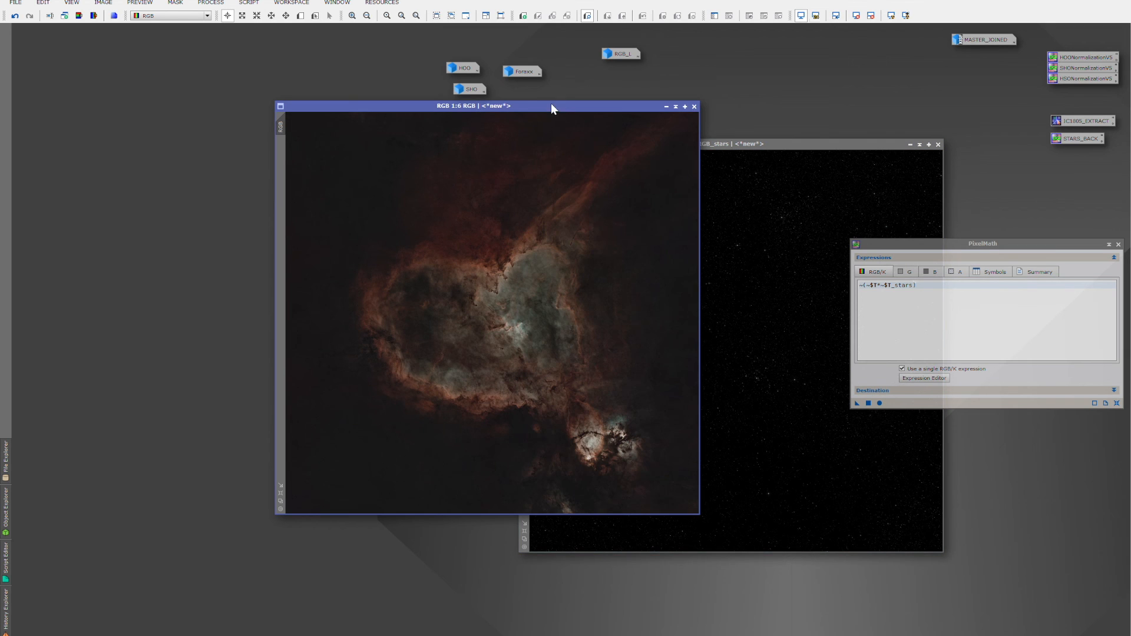
drag(857, 403, 551, 333)
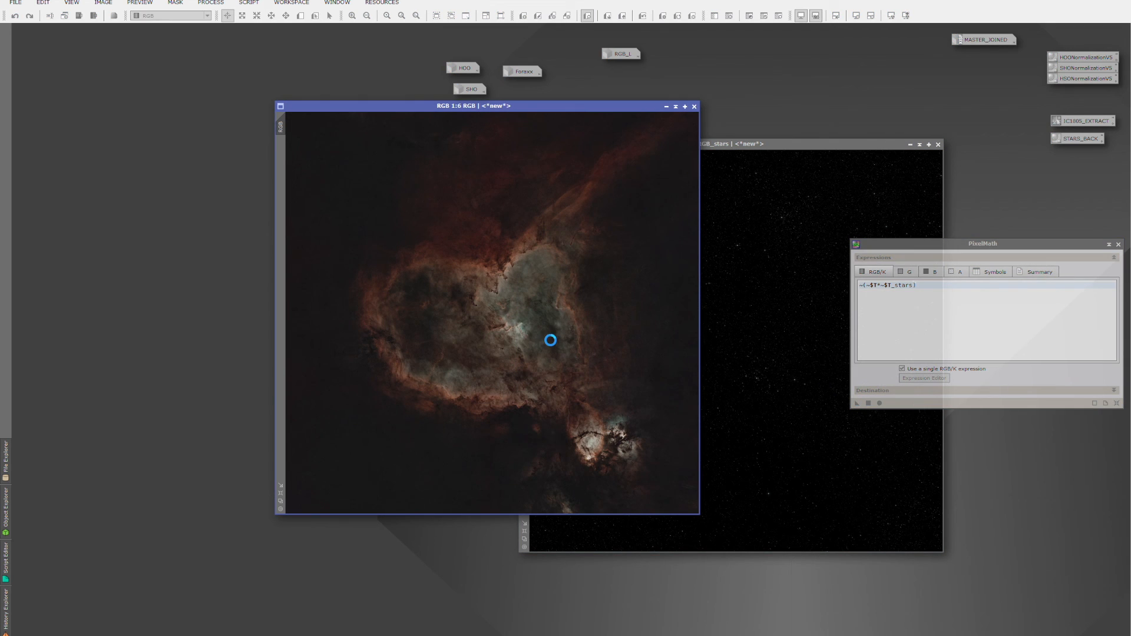
click(665, 106)
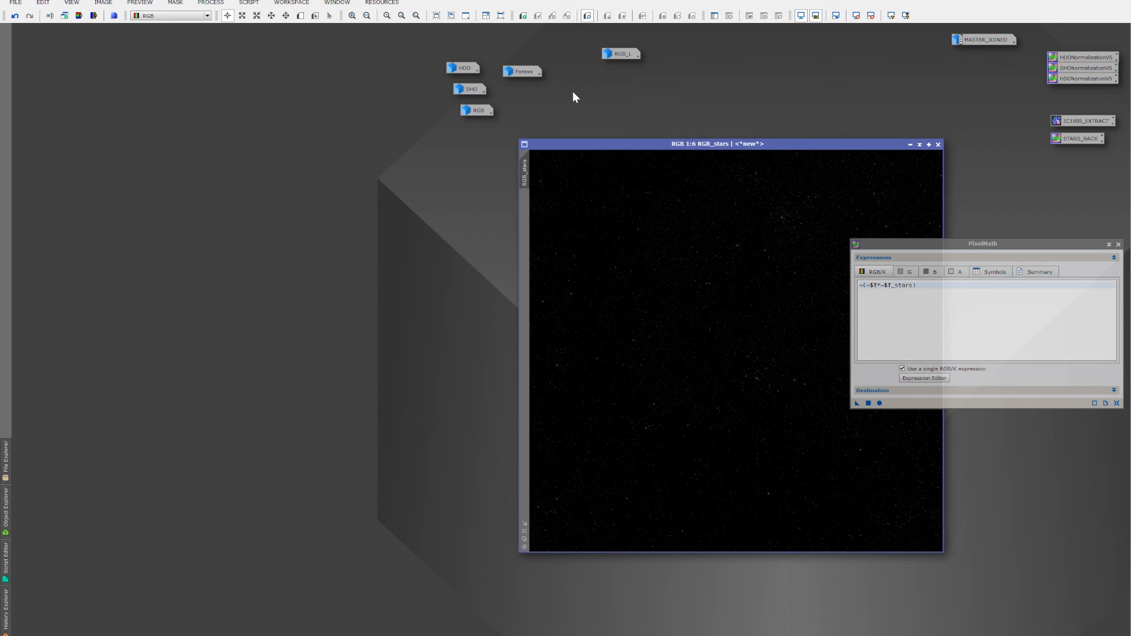
Step: Restore the SHO image and change the identifier of the RGB_stars image to SHO_stars
double_click(466, 90)
right_click(721, 278)
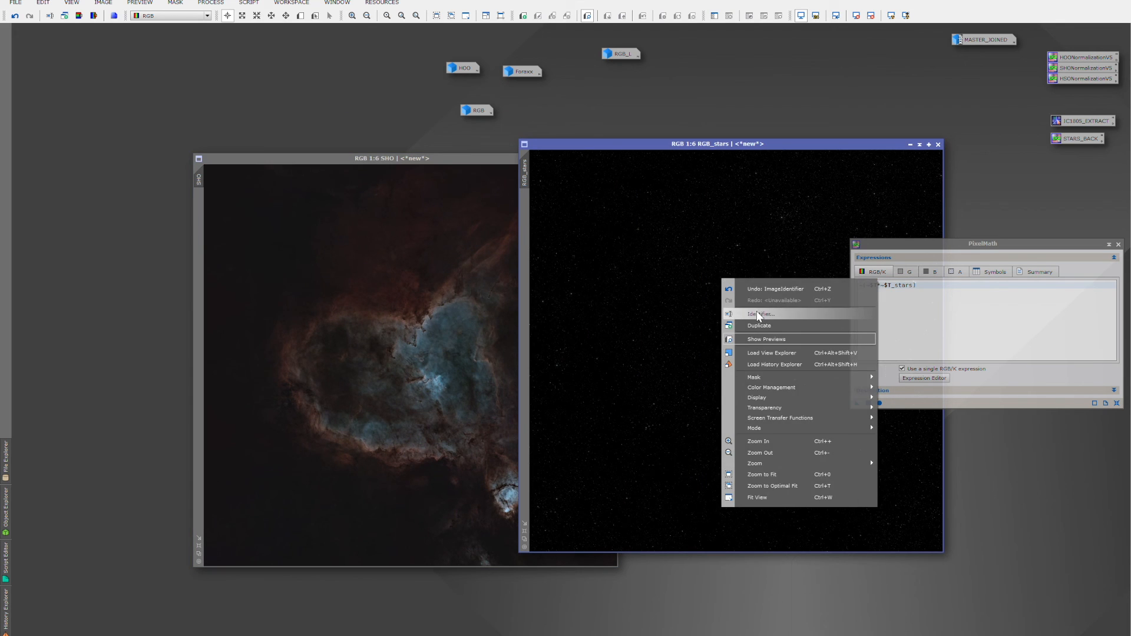
click(757, 312)
click(512, 331)
key(BackSpace)
key(BackSpace)
key(BackSpace)
text(SHO_stars)
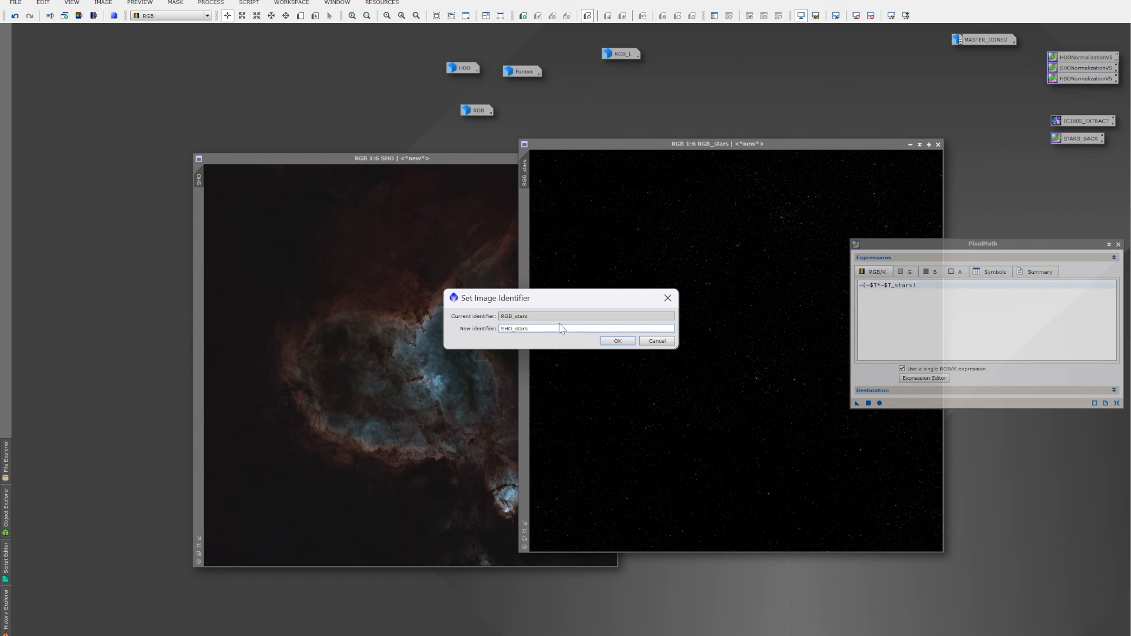
click(616, 342)
Step: Add the stars back to the SHO image with PixelMath, and swap it for the minimised HOO image
drag(857, 404, 397, 340)
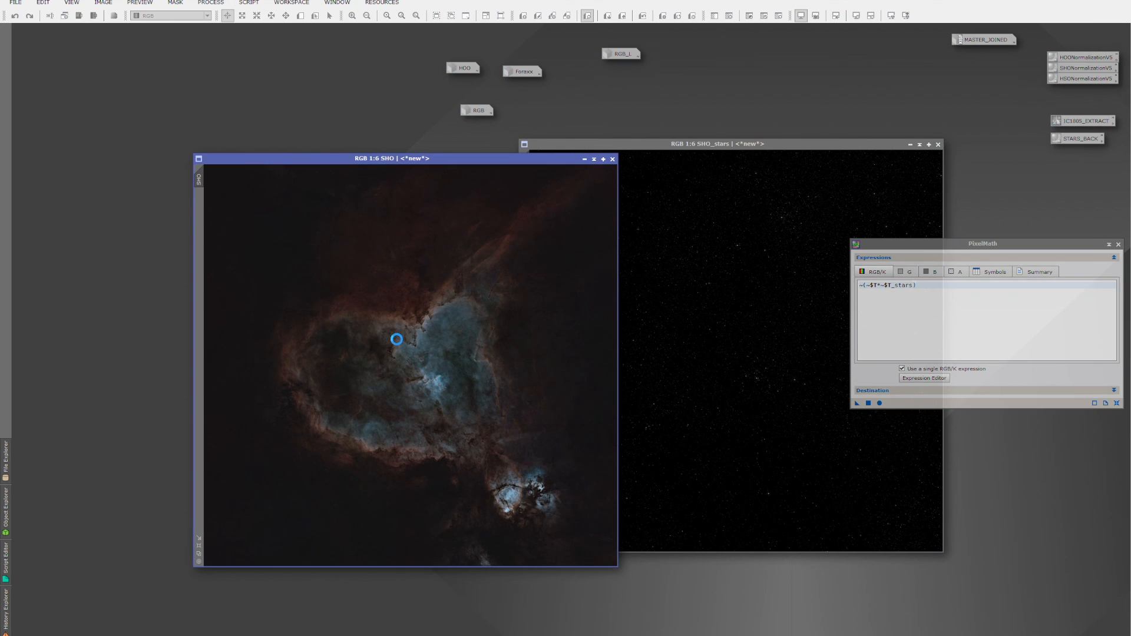
click(584, 159)
double_click(462, 67)
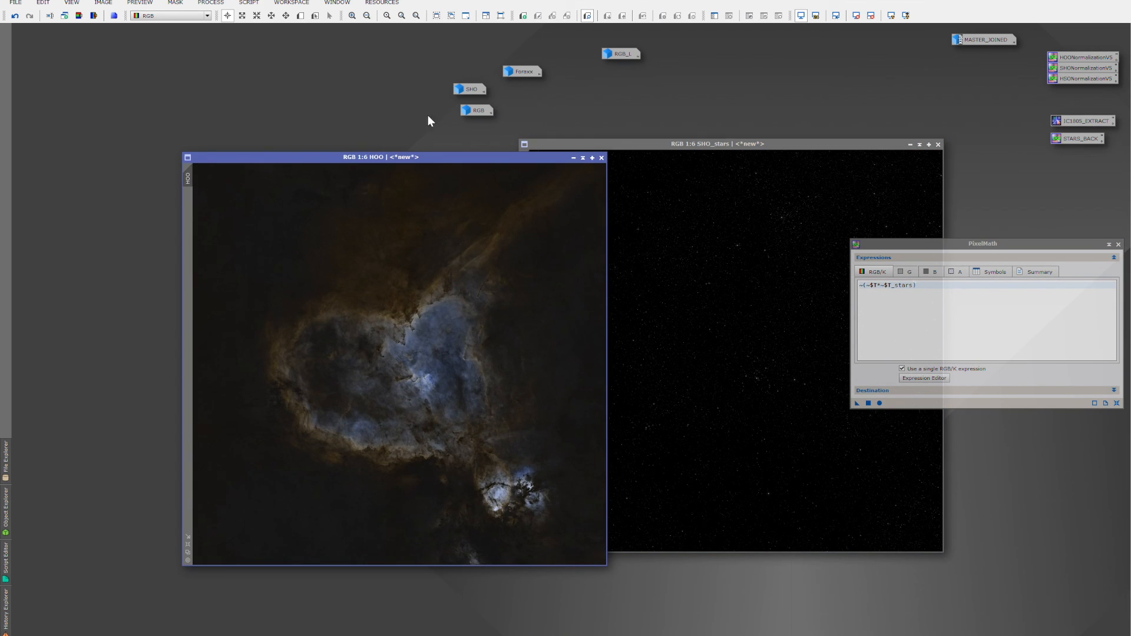
Step: Change the identifier of the SHO_stars image to HOO_stars
right_click(722, 267)
click(753, 306)
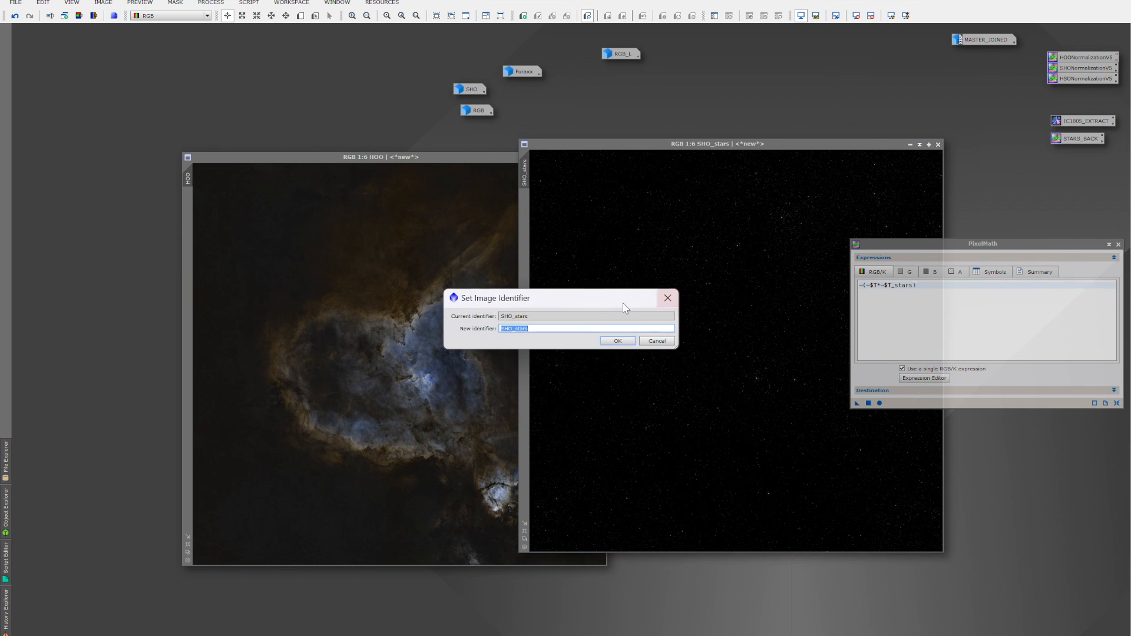
text(H_starsOO)
click(617, 341)
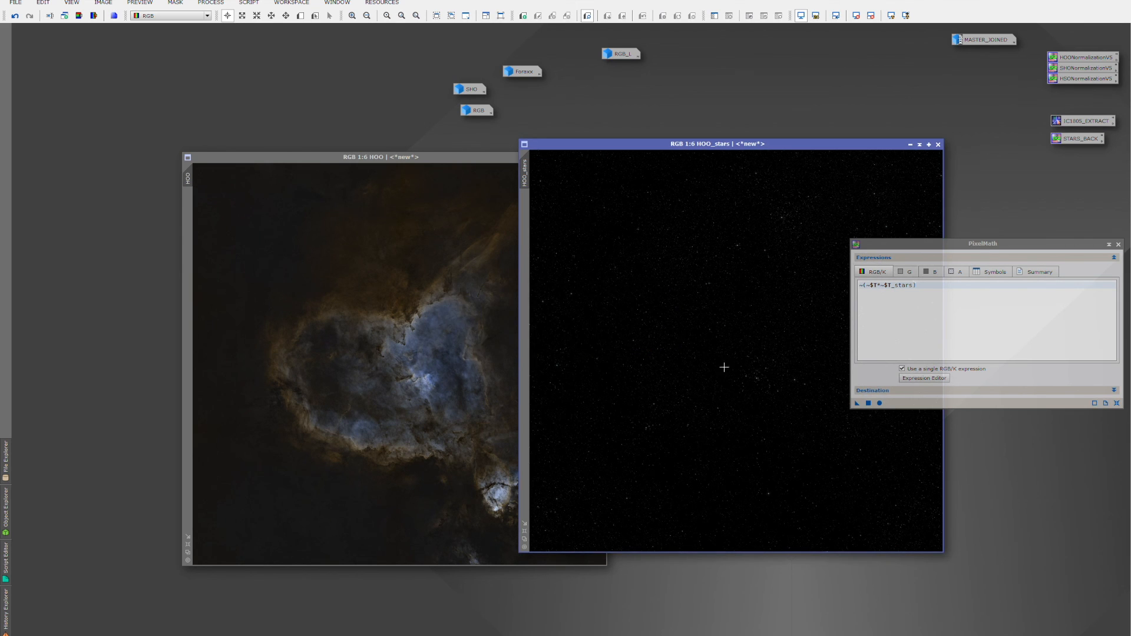
Step: Add the stars back to the HOO image with PixelMath, and clear away PixelMath and the HOO_stars image
drag(853, 403, 346, 332)
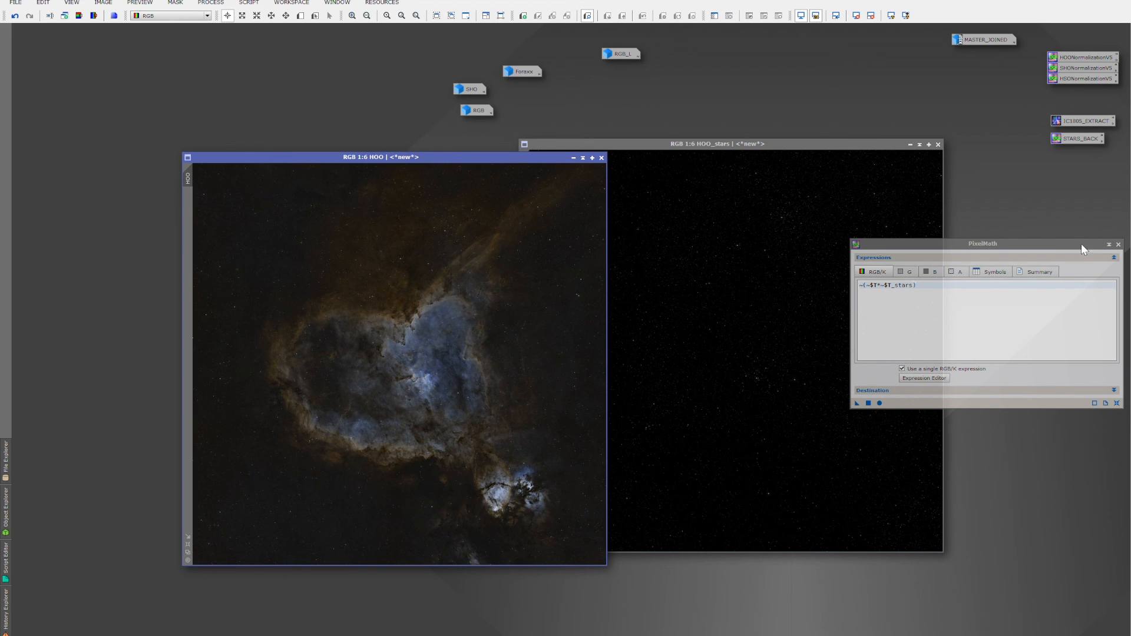
click(1118, 244)
click(910, 144)
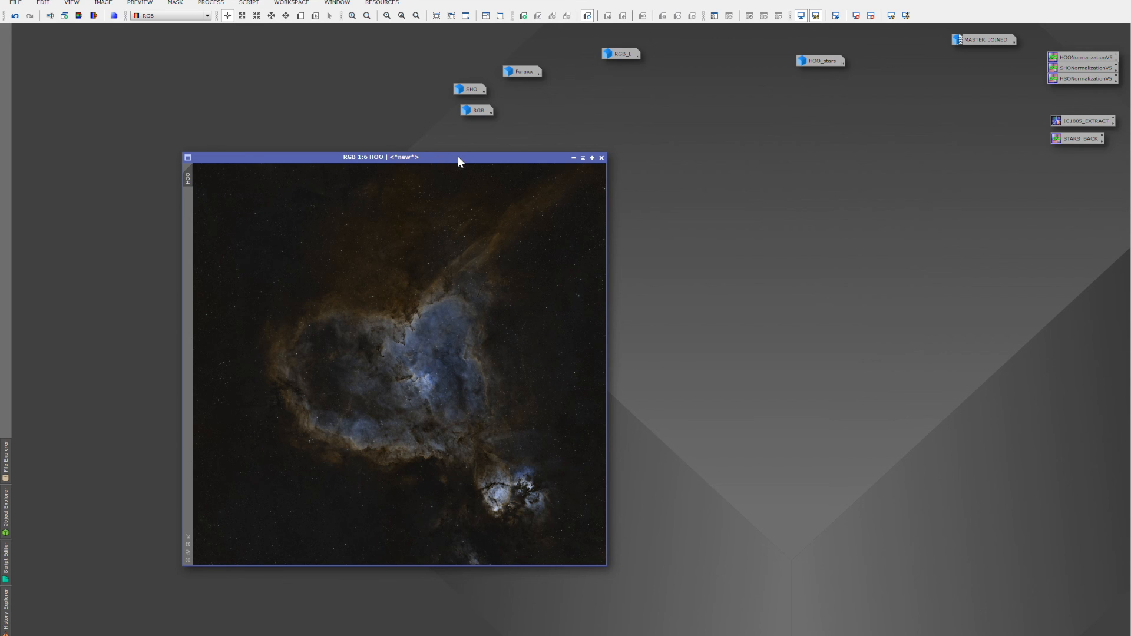
Step: Start saving a copy of the HOO image and browse to the WBPP > IMAGES FINAL > PI FINAL > IC1805 folder on drive C
click(15, 2)
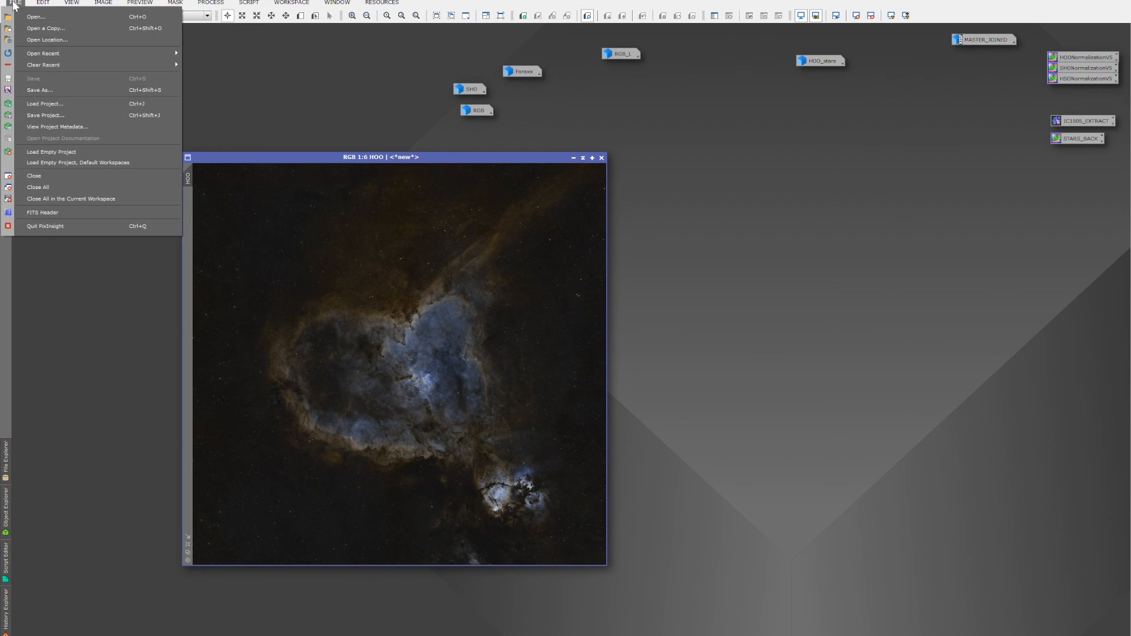
click(52, 89)
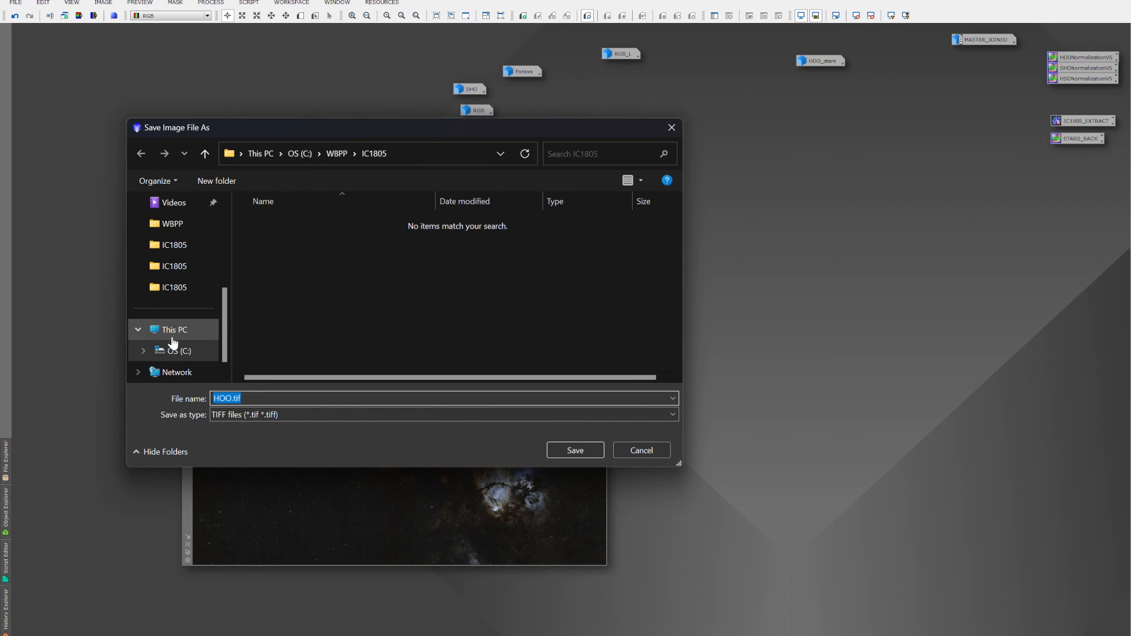
click(145, 336)
double_click(294, 242)
double_click(267, 366)
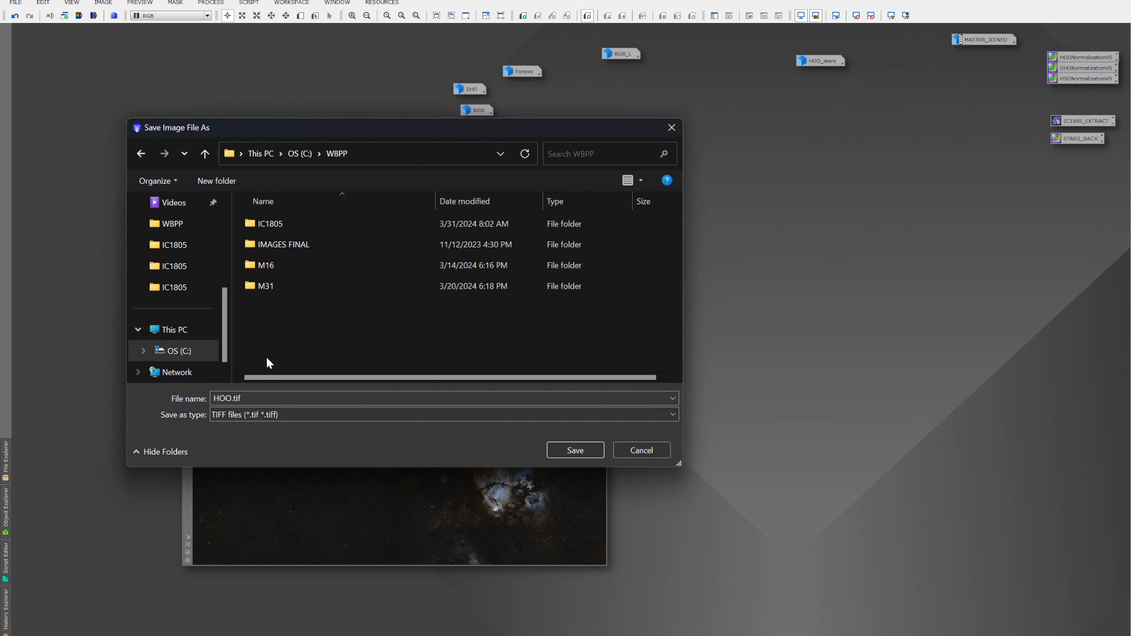
double_click(256, 237)
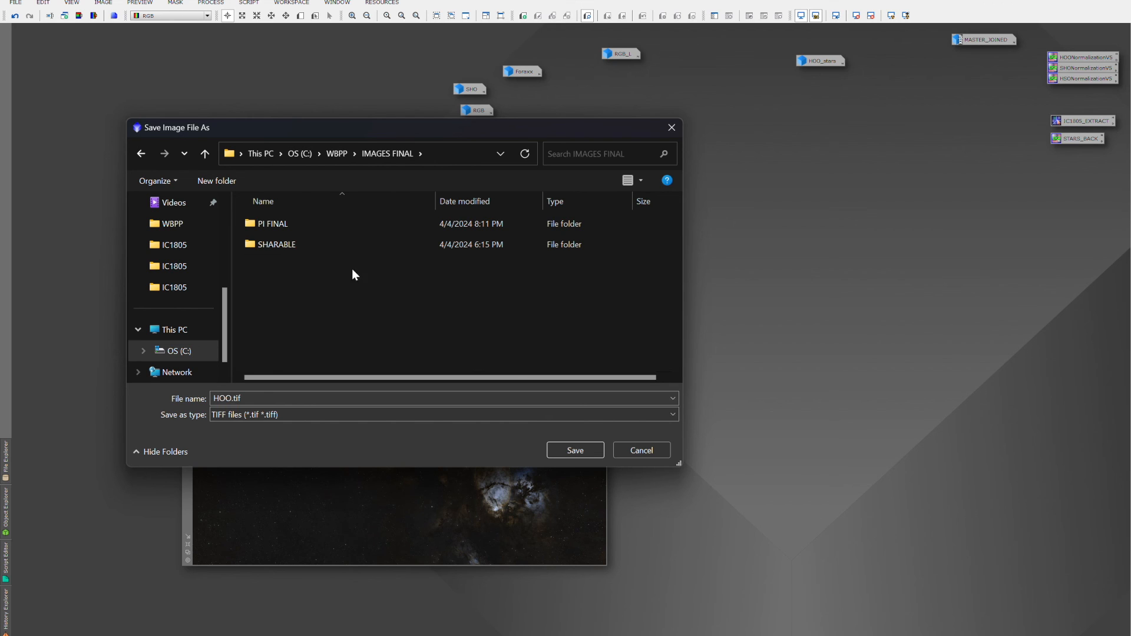
double_click(262, 225)
double_click(262, 224)
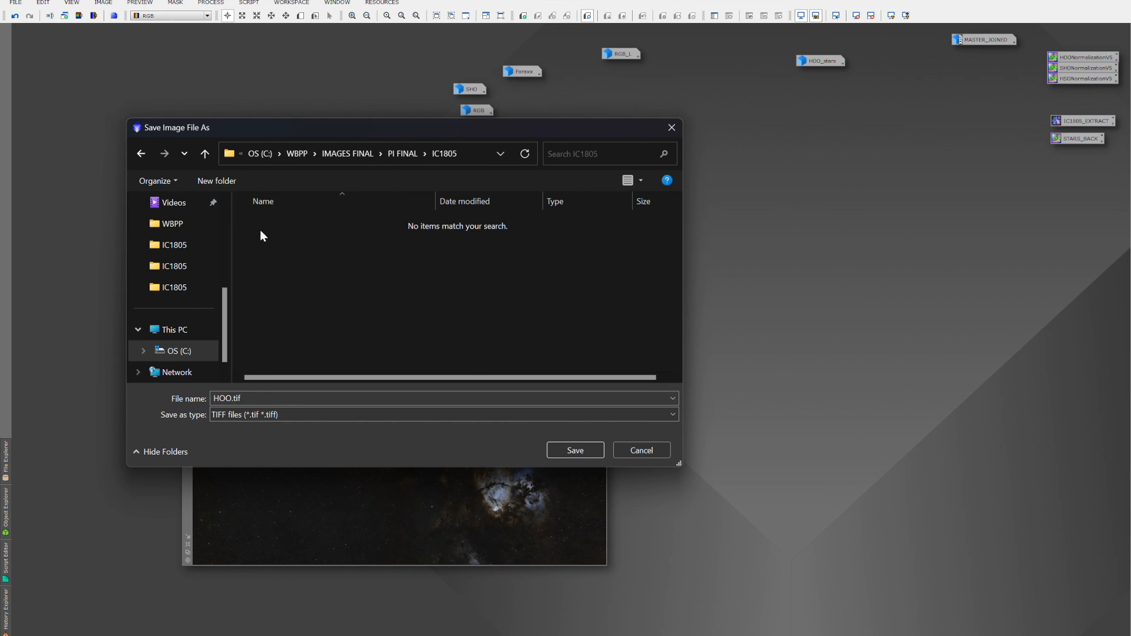
Step: Save the HOO image in XISF format as "IC1805 HOO 6APR24" with the 32-bit IEEE 754 floating point sample format
click(239, 415)
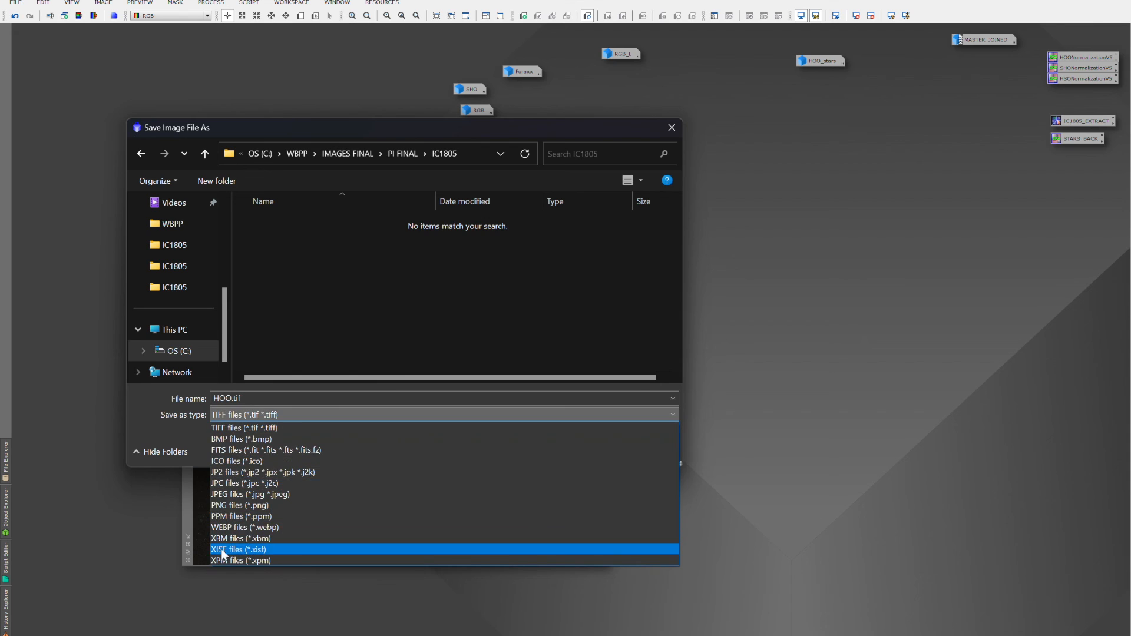
click(227, 551)
click(231, 398)
click(230, 398)
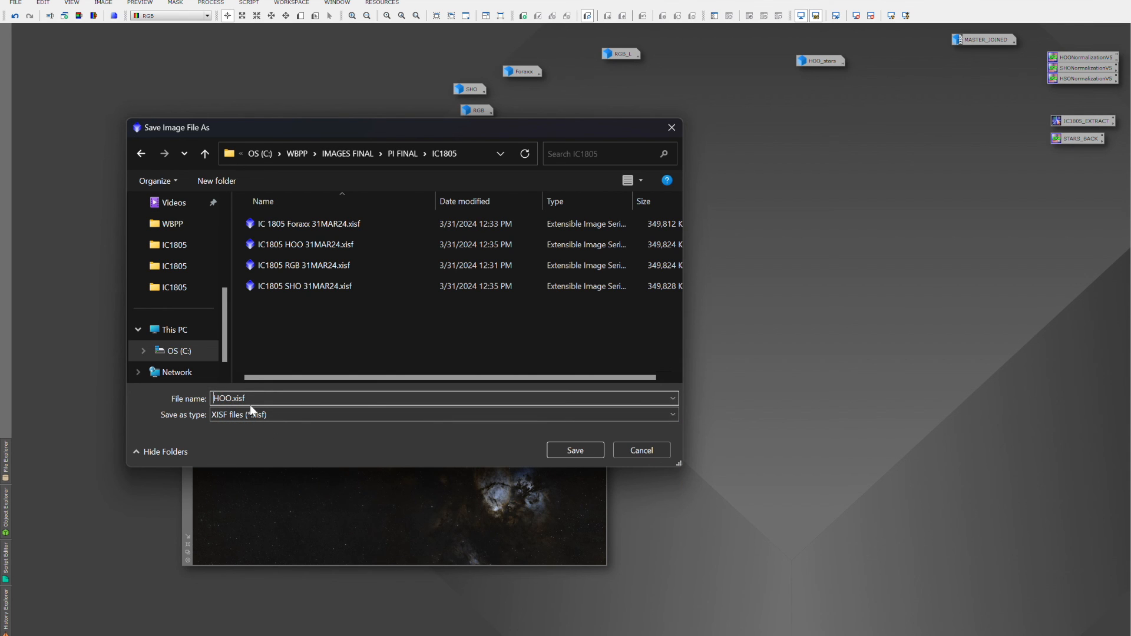
text(IC1805)
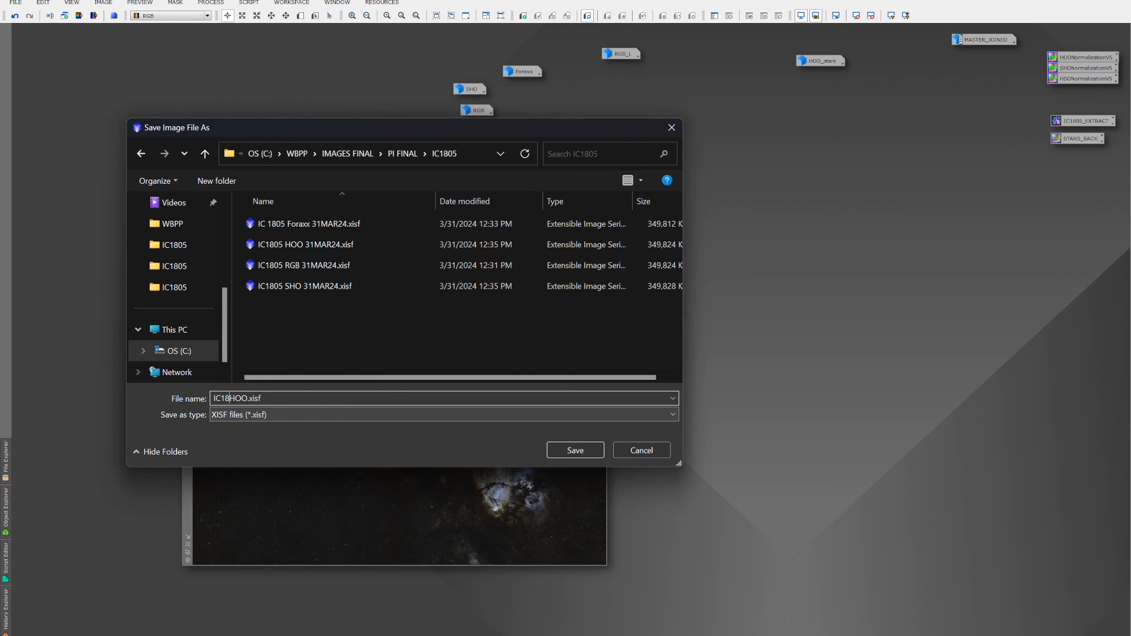
text( HOO 6APR24)
click(568, 450)
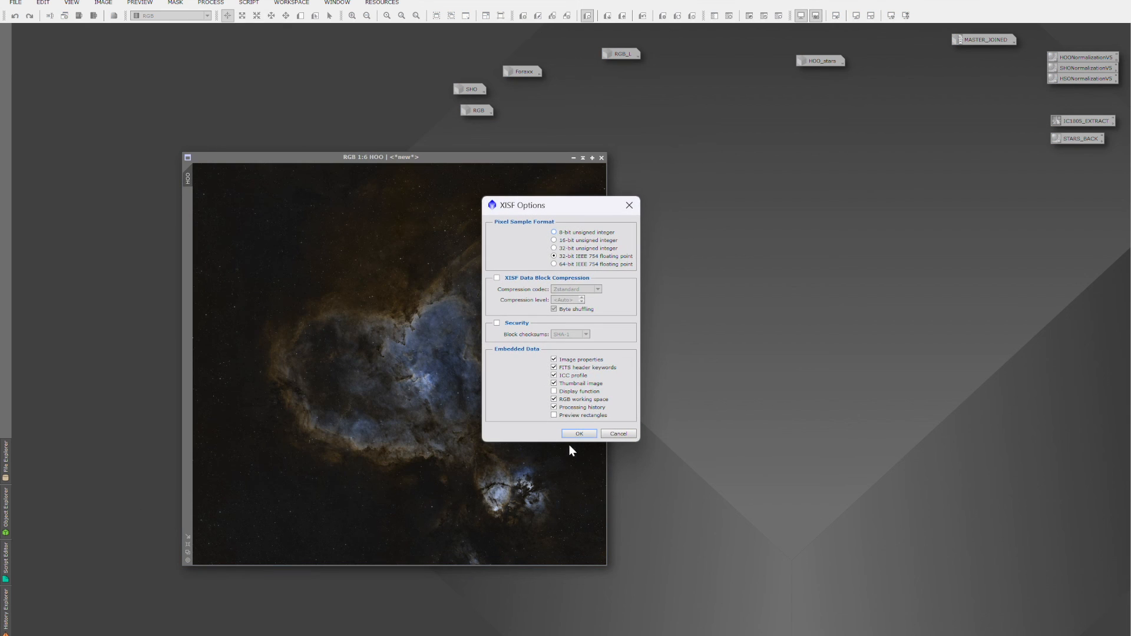
click(586, 432)
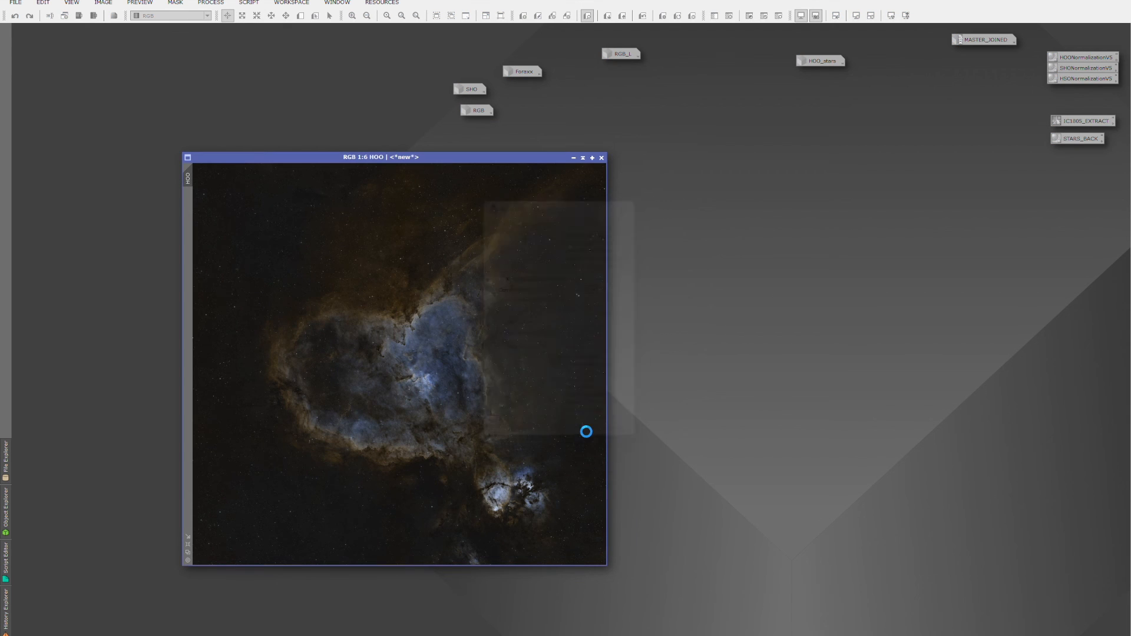
Step: Start saving another copy of the HOO image and browse to the WBPP > IMAGES FINAL > SHARABLE > IC1805 folder on drive C
click(15, 2)
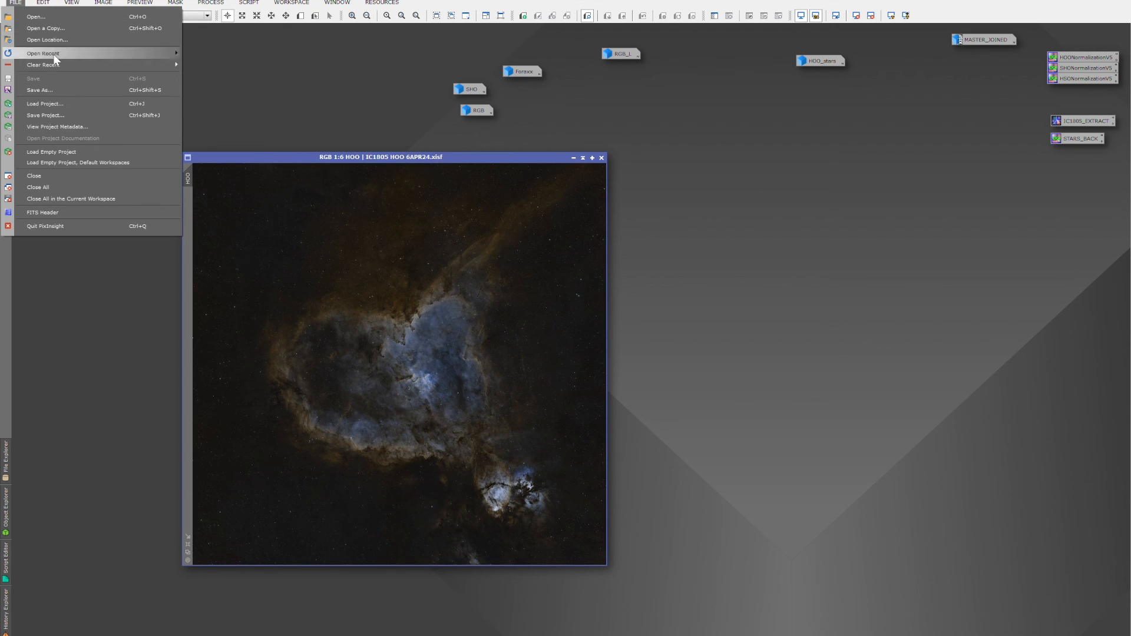
click(56, 88)
click(135, 328)
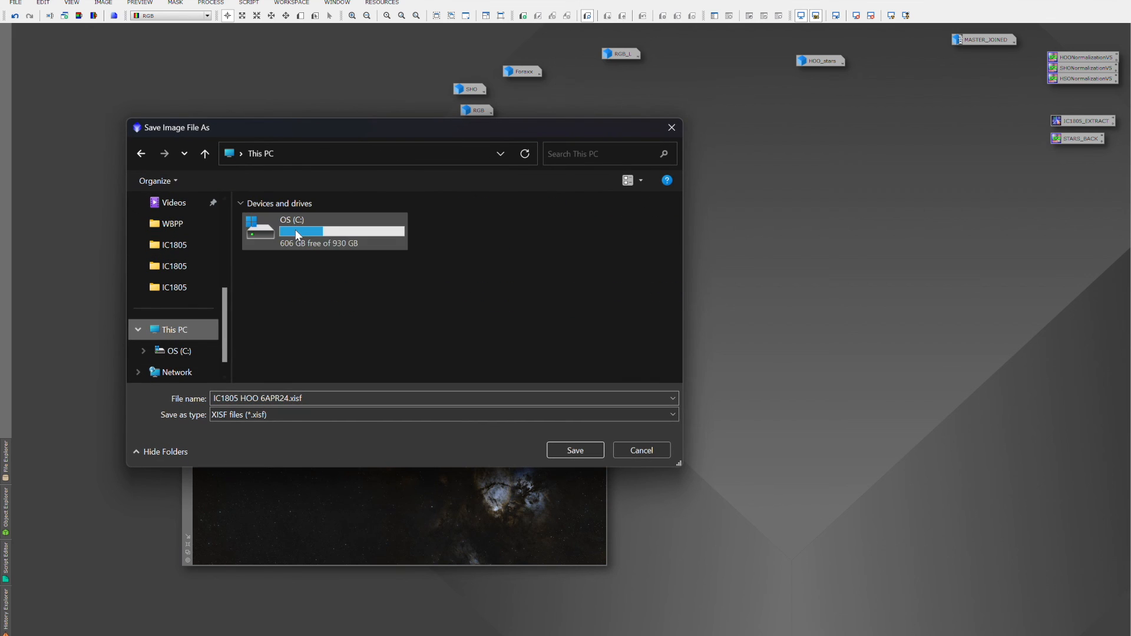
double_click(296, 229)
double_click(258, 367)
double_click(264, 247)
double_click(264, 246)
double_click(264, 221)
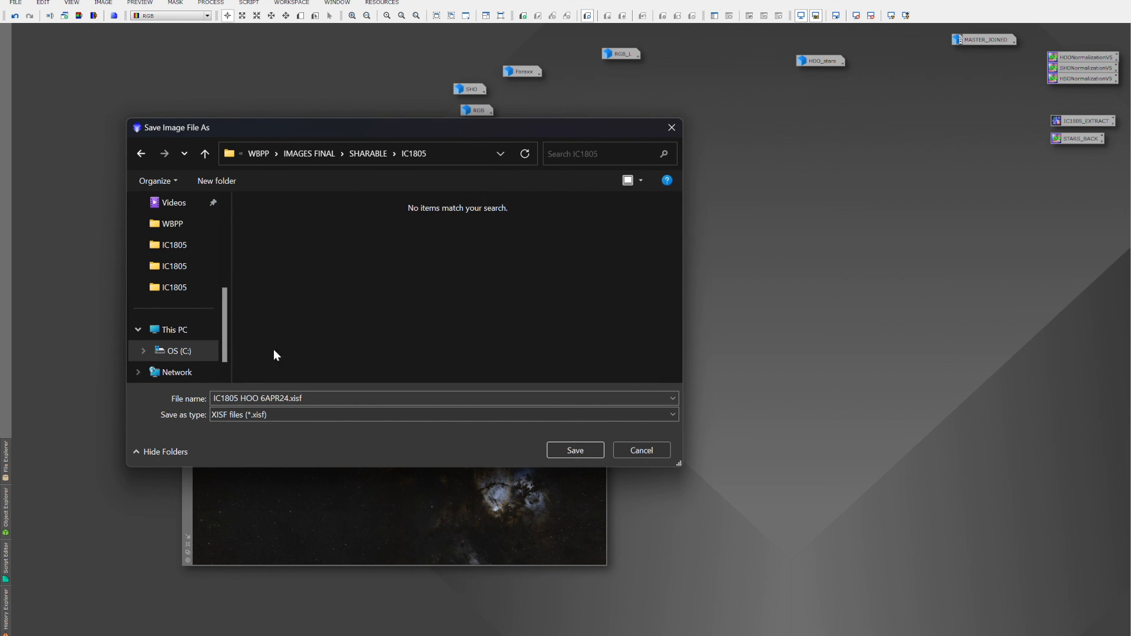
Step: Save the HOO image in TIFF format as "IC1805 HOO 6APR24.tif", accepting the loss of unsupported data
click(235, 416)
click(229, 529)
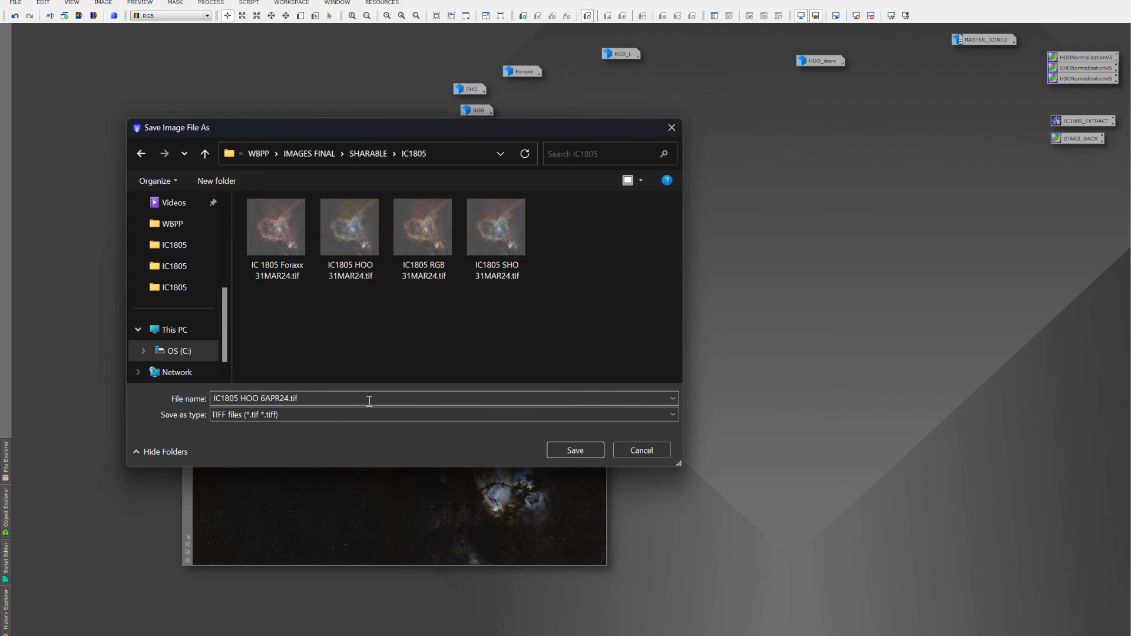
click(580, 450)
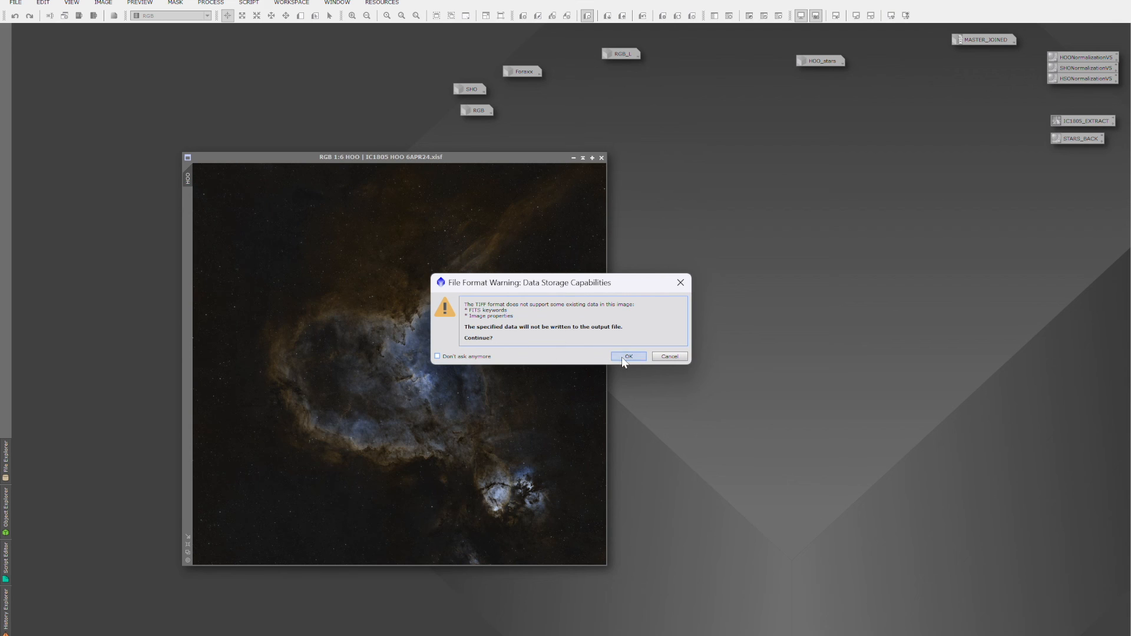
click(626, 357)
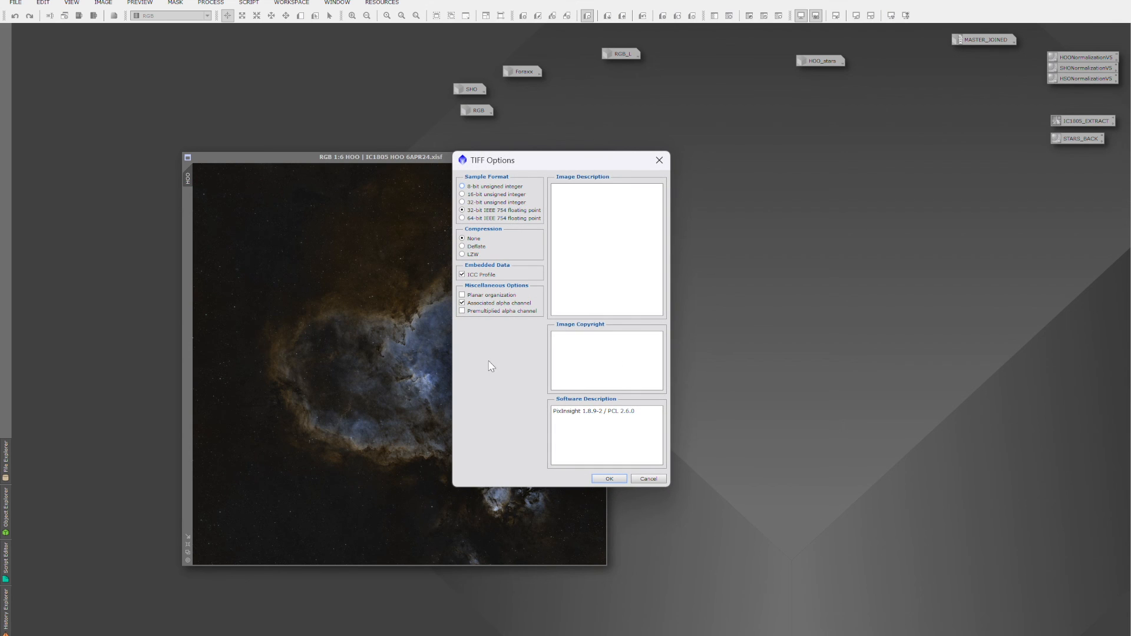